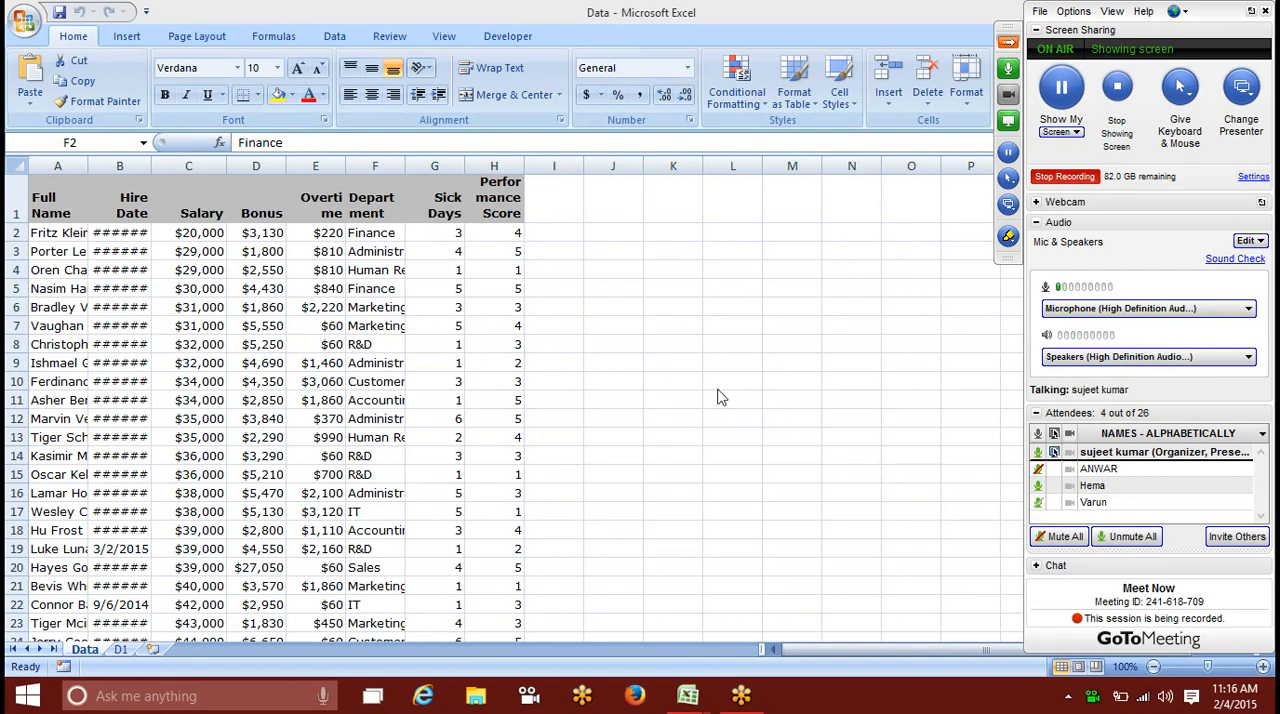
# Step: Examine the conditional formatting rule categories and their options for the Overtime header cell
pyautogui.click(516, 341)
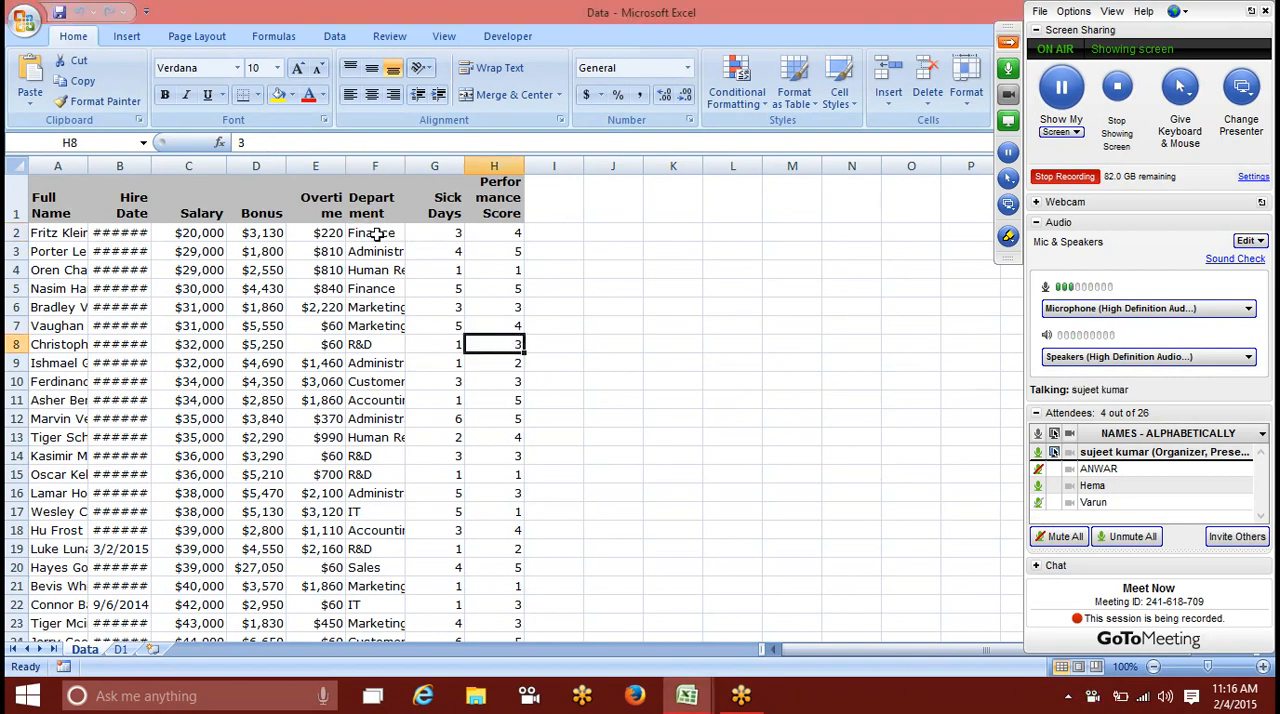
pyautogui.click(308, 217)
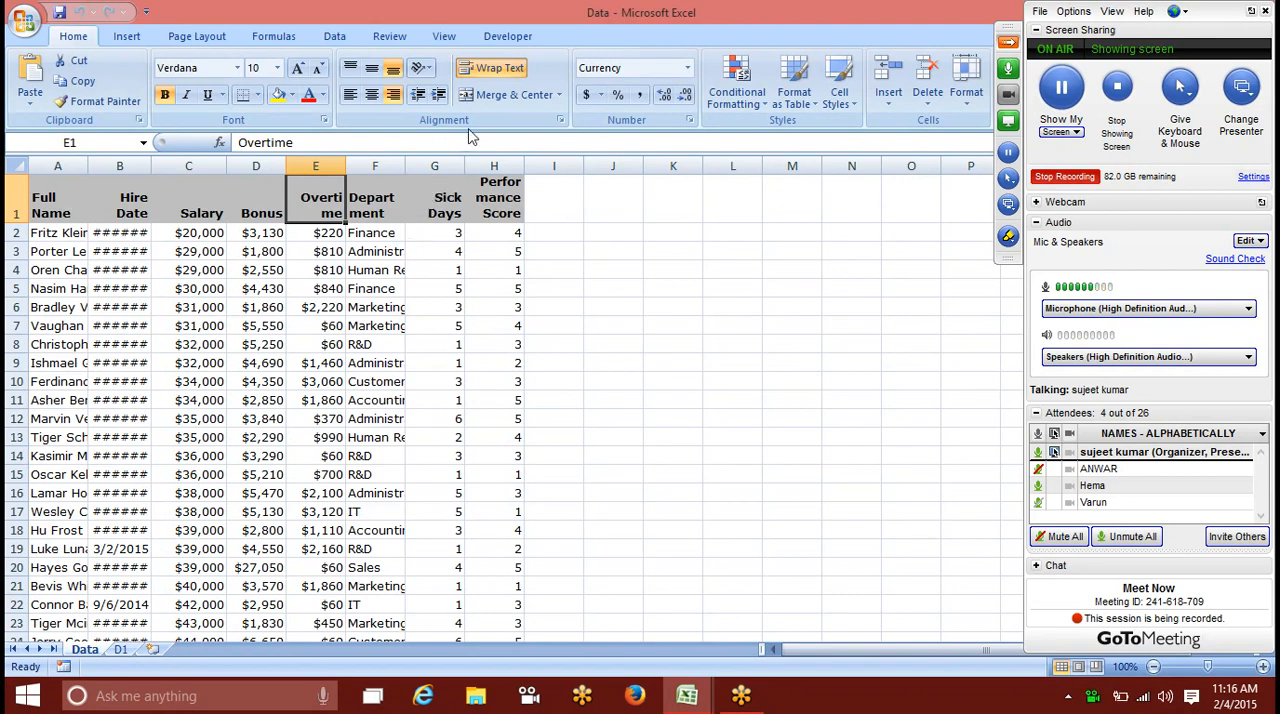
pyautogui.click(738, 92)
pyautogui.moveTo(747, 124)
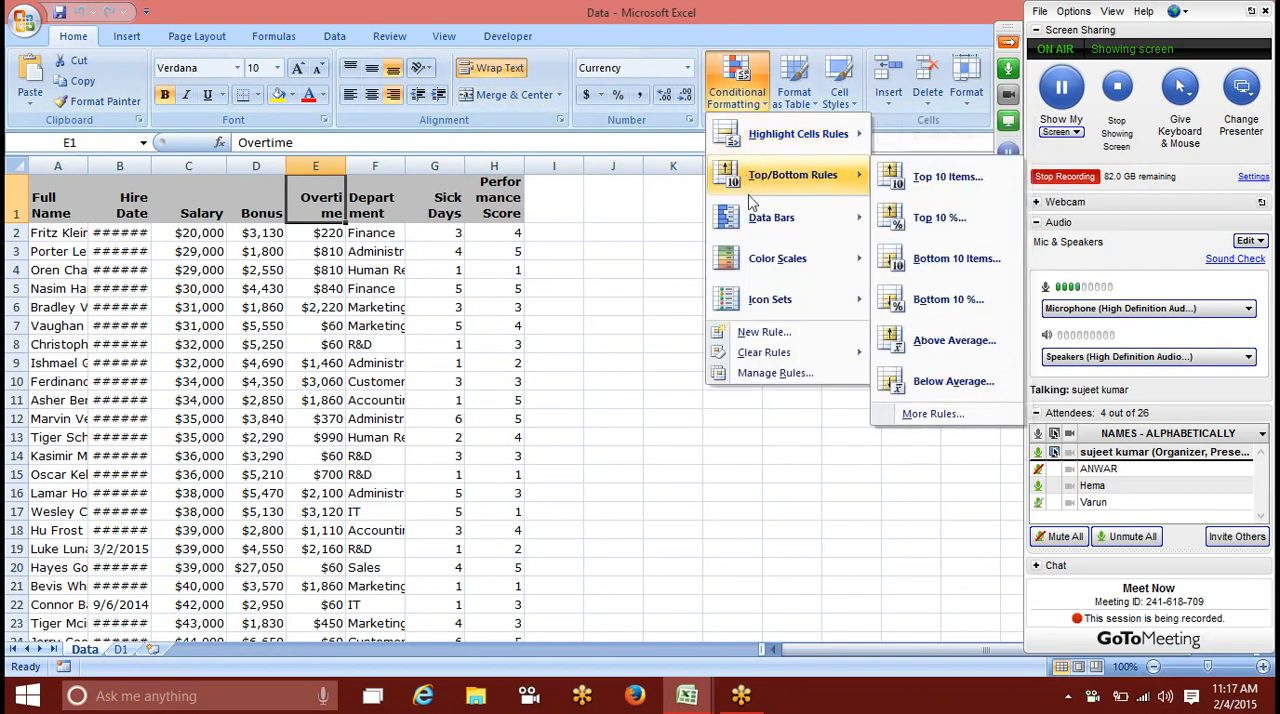
pyautogui.moveTo(757, 250)
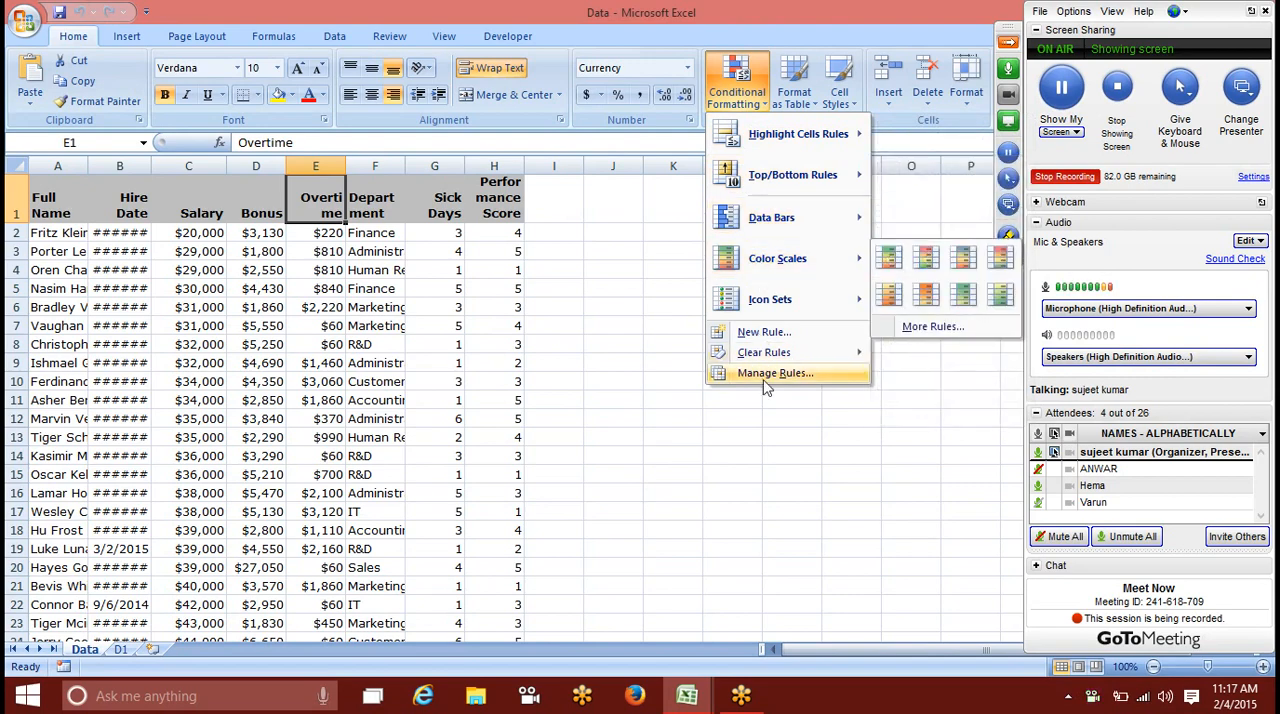
pyautogui.moveTo(756, 310)
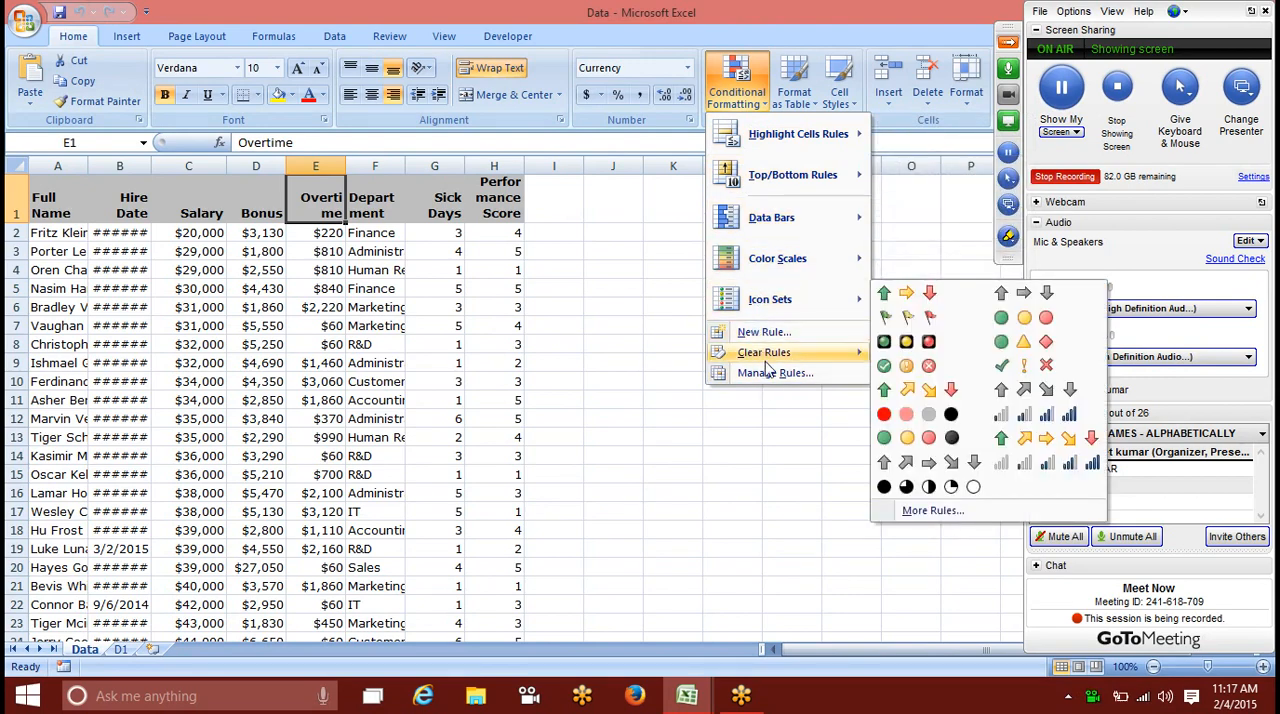
pyautogui.moveTo(767, 360)
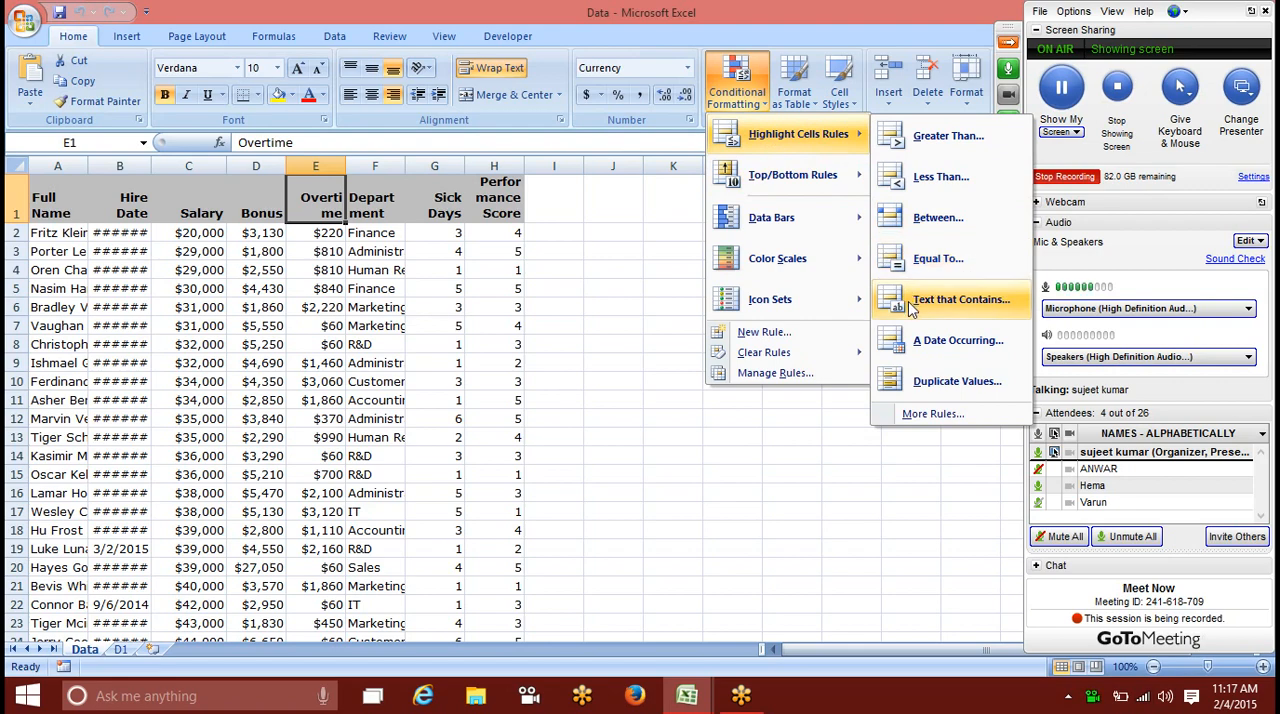
pyautogui.moveTo(845, 192)
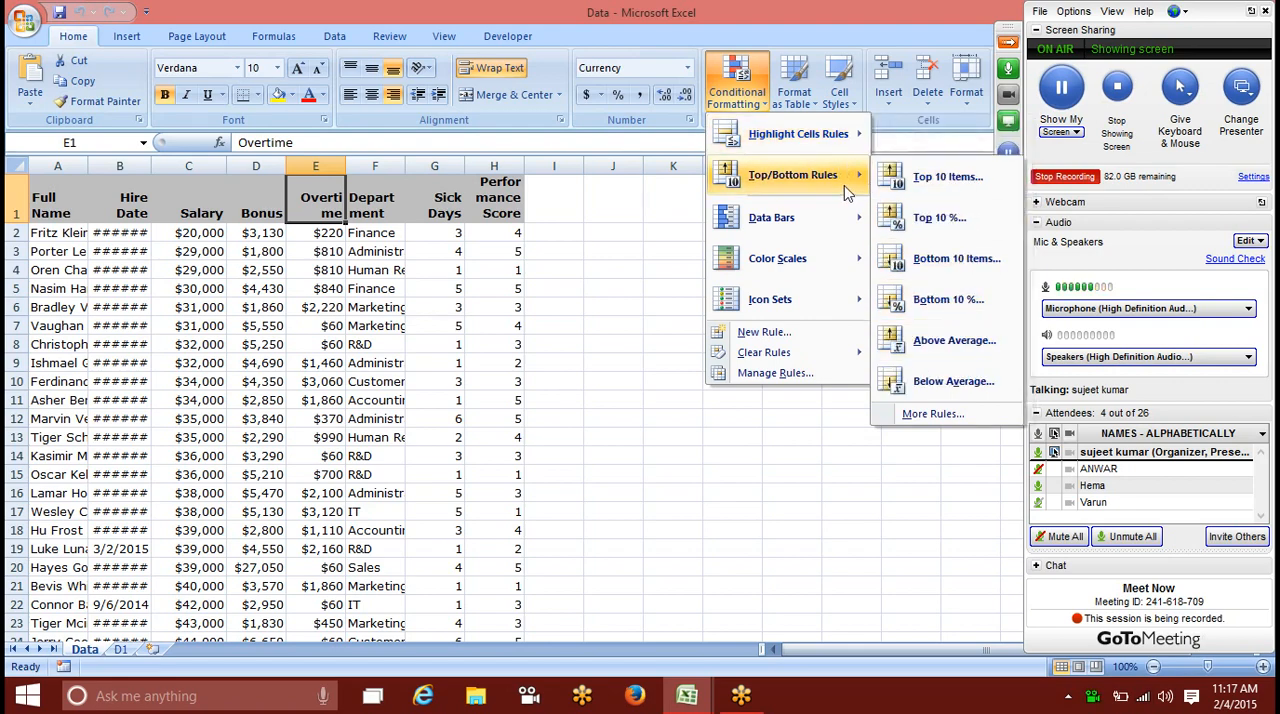
pyautogui.moveTo(853, 148)
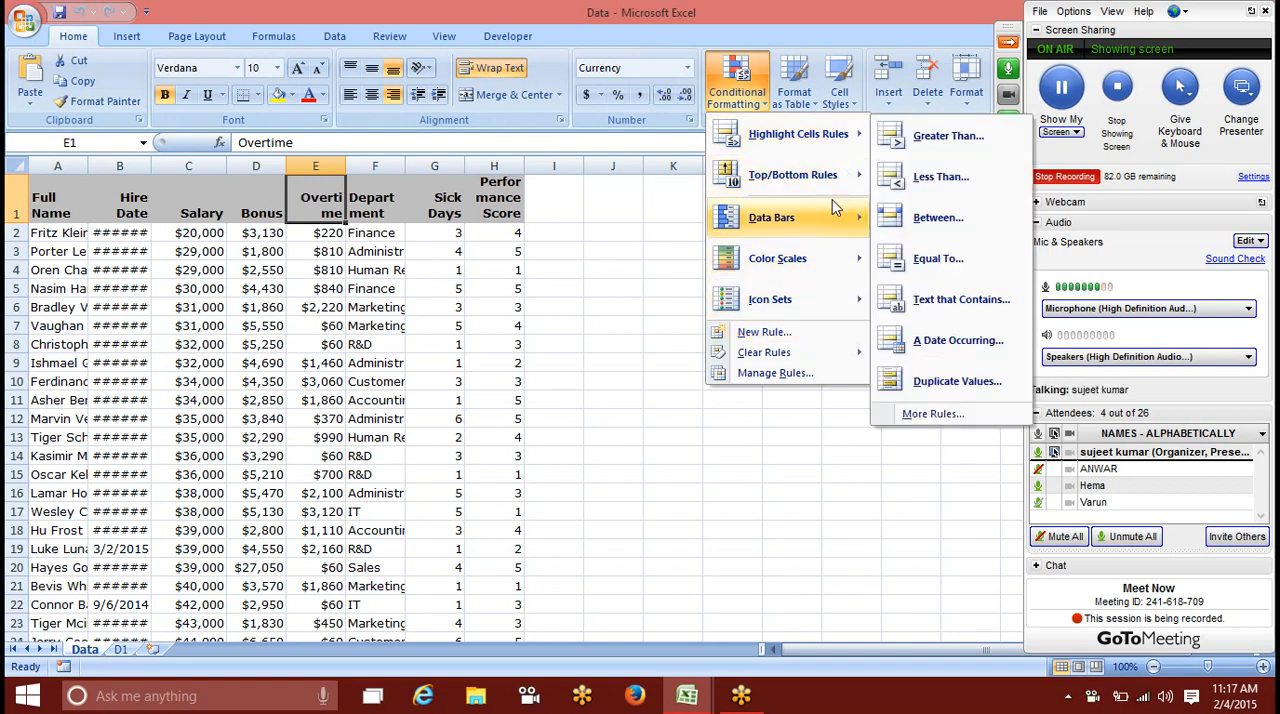
pyautogui.moveTo(810, 300)
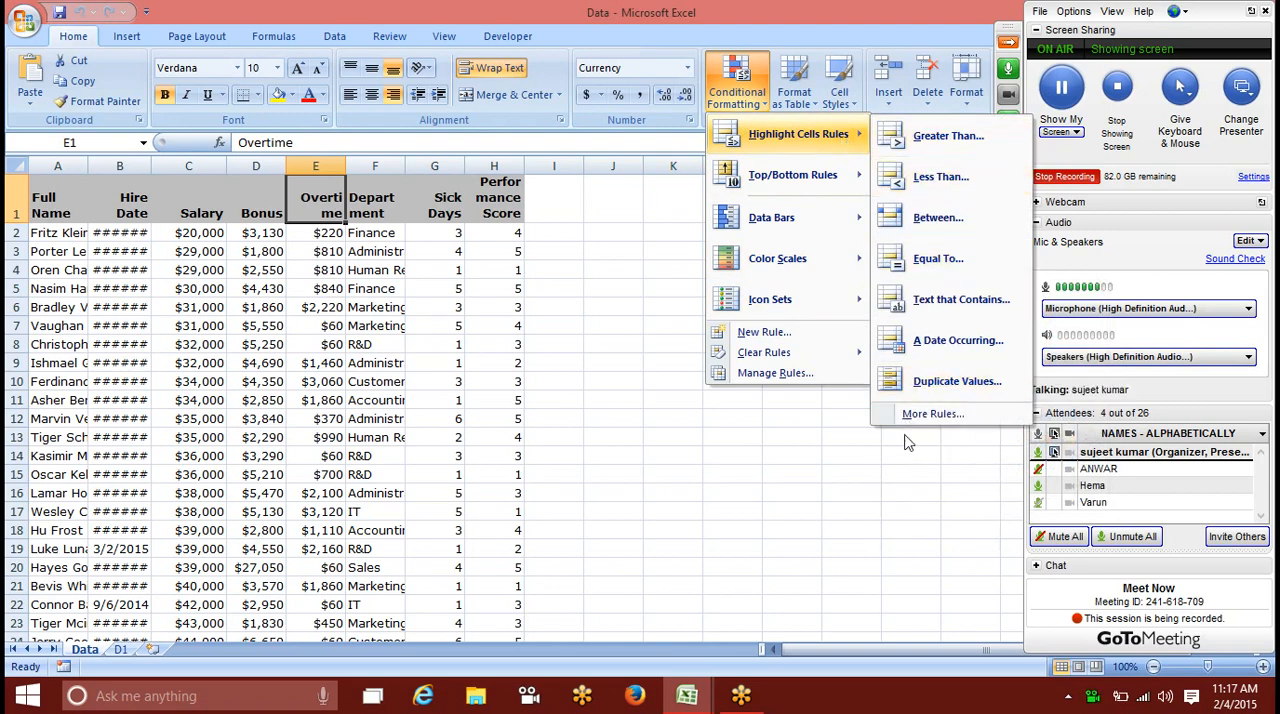
# Step: Examine a custom highlight rule for cells that contain a value, checking the "equal to" comparison and the available font formatting
pyautogui.click(930, 414)
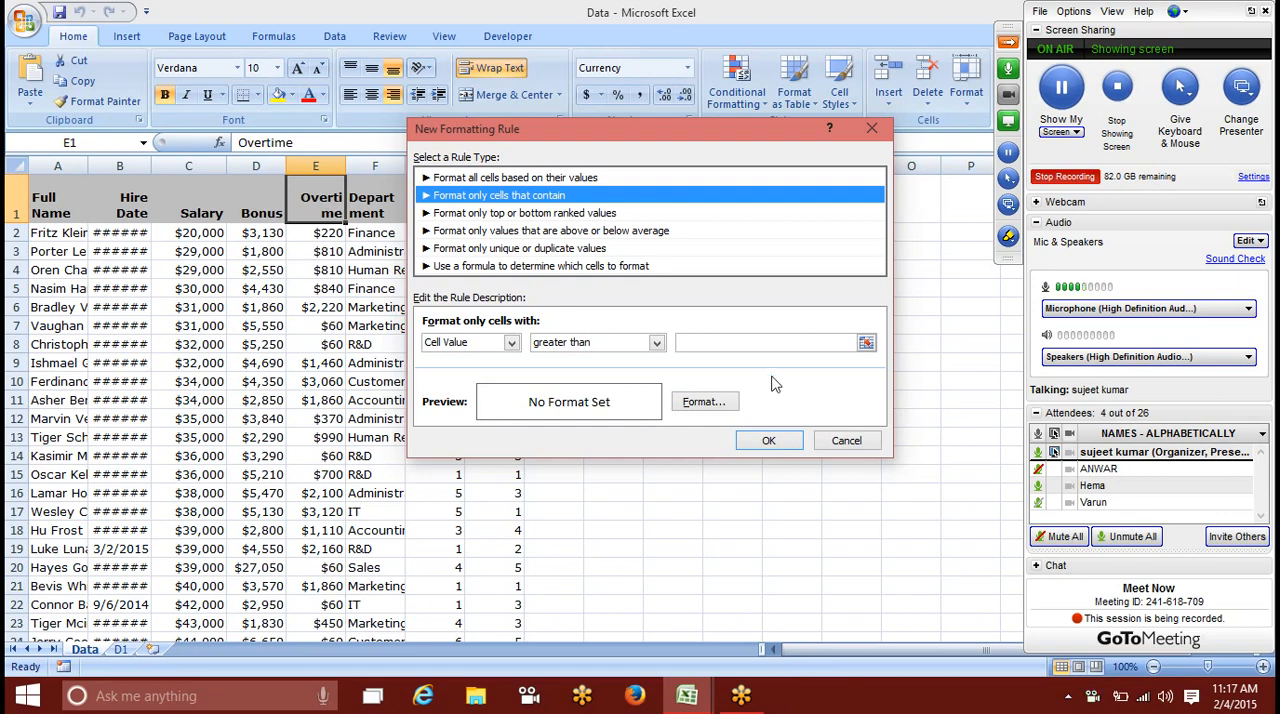
pyautogui.click(585, 344)
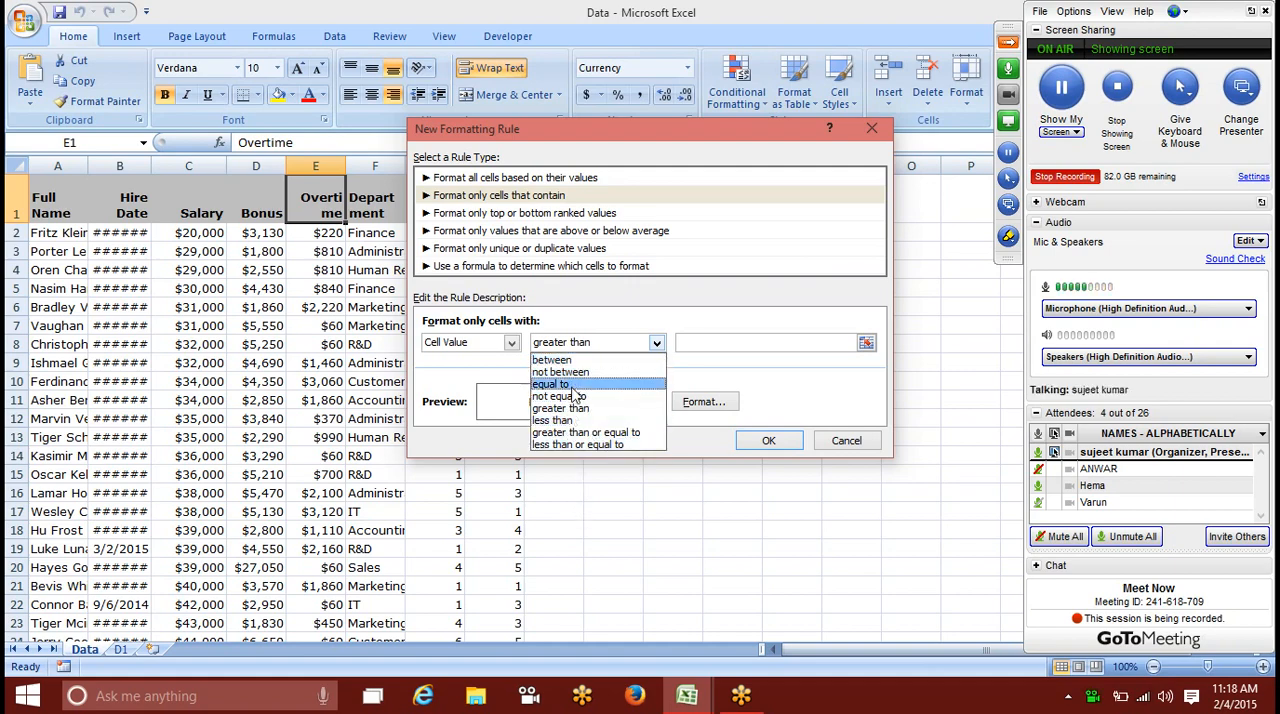
pyautogui.click(572, 385)
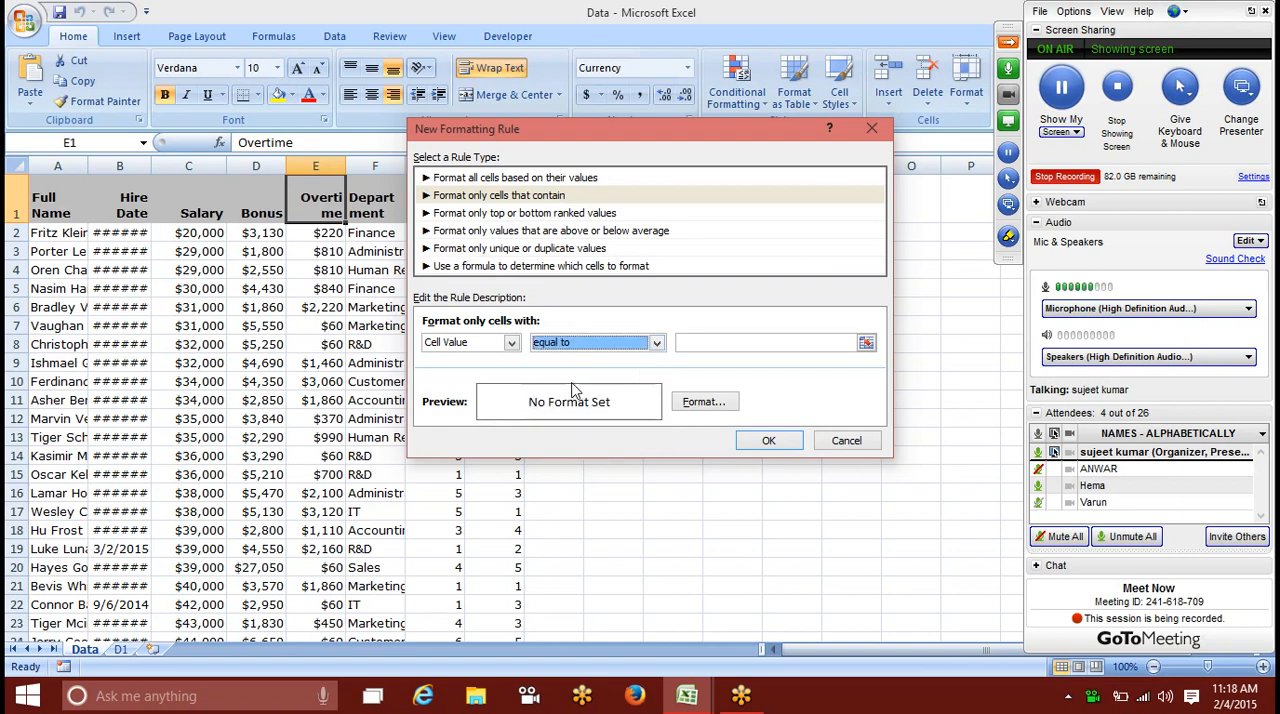
pyautogui.click(730, 404)
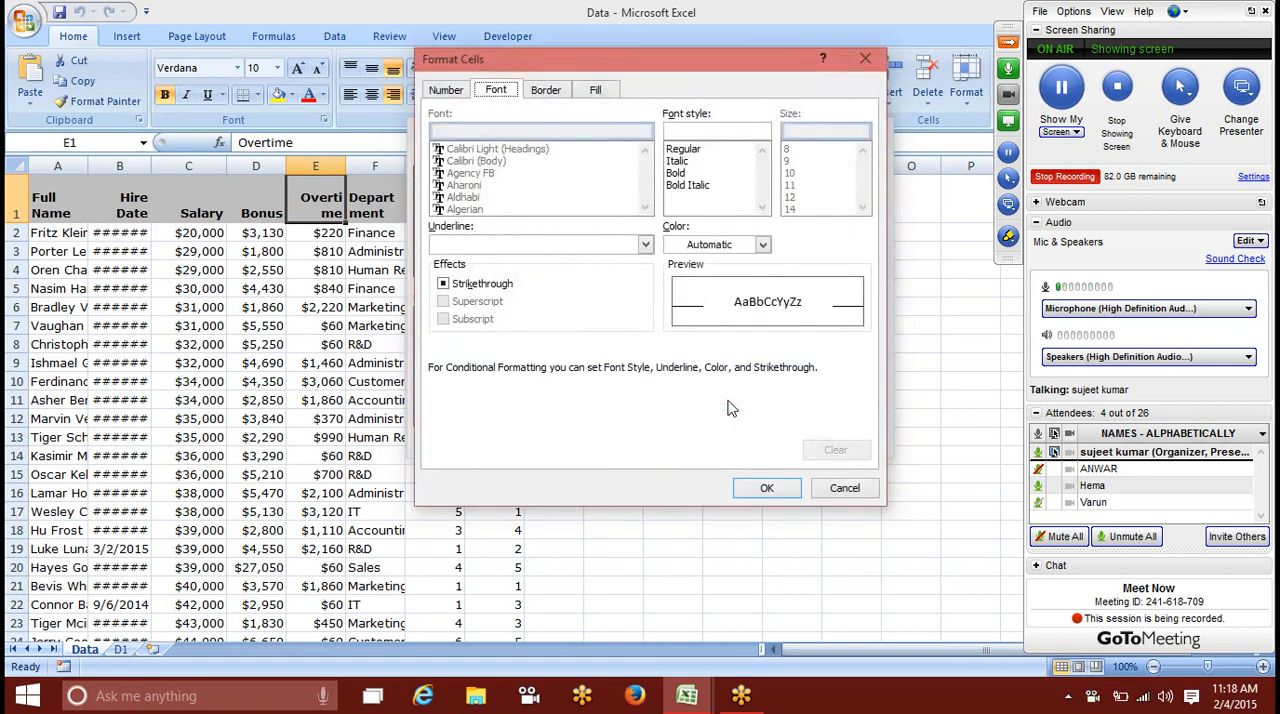
pyautogui.click(845, 487)
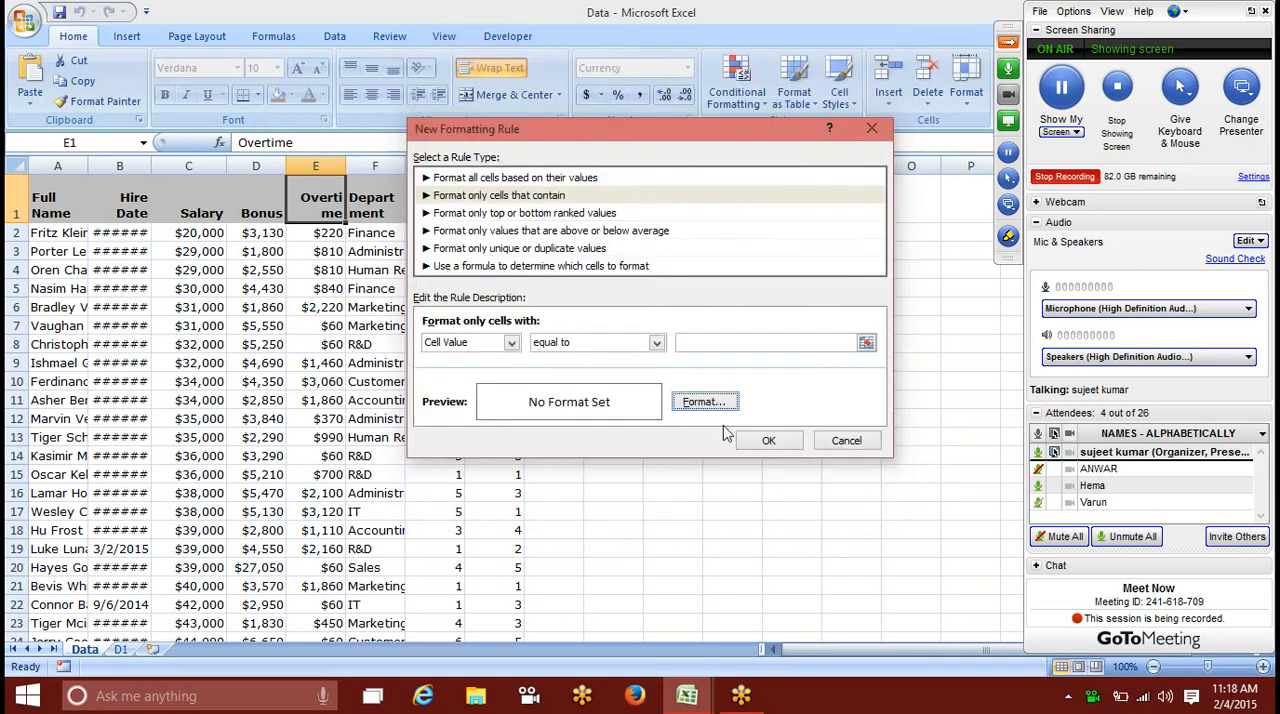
# Step: Examine the Specific Text condition of the formatting rule and its available text comparisons
pyautogui.click(481, 345)
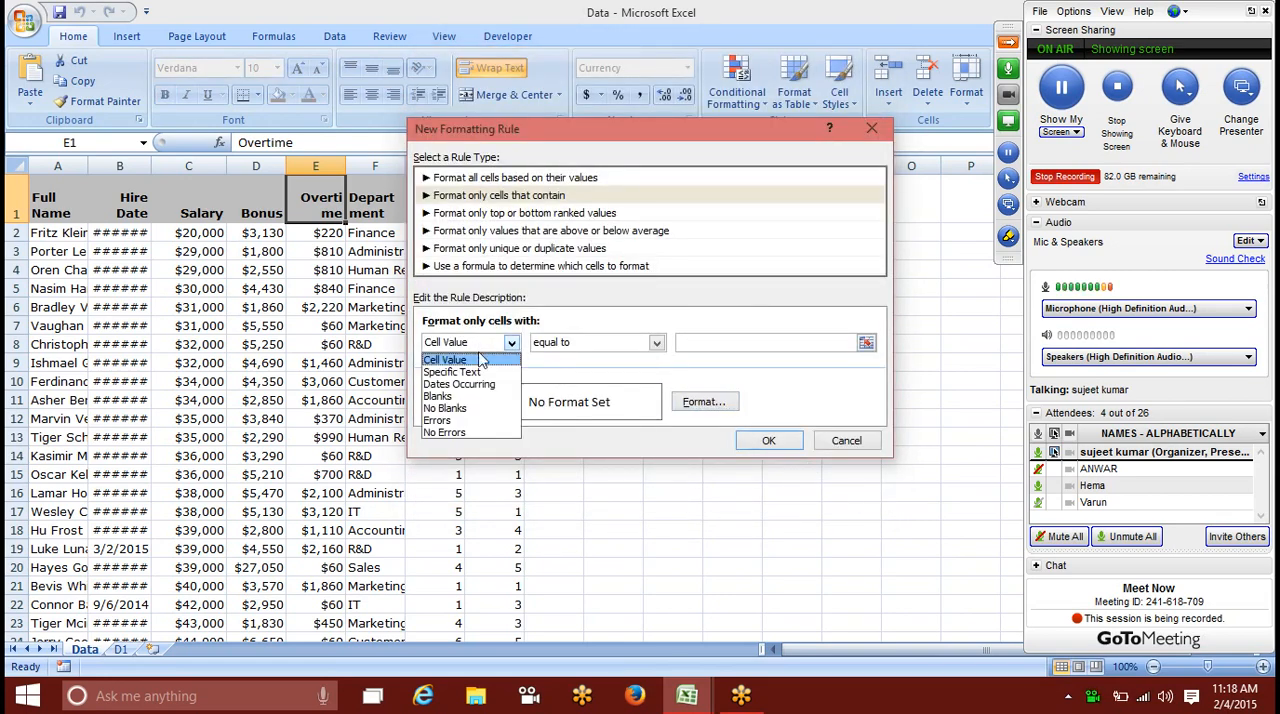
pyautogui.click(481, 372)
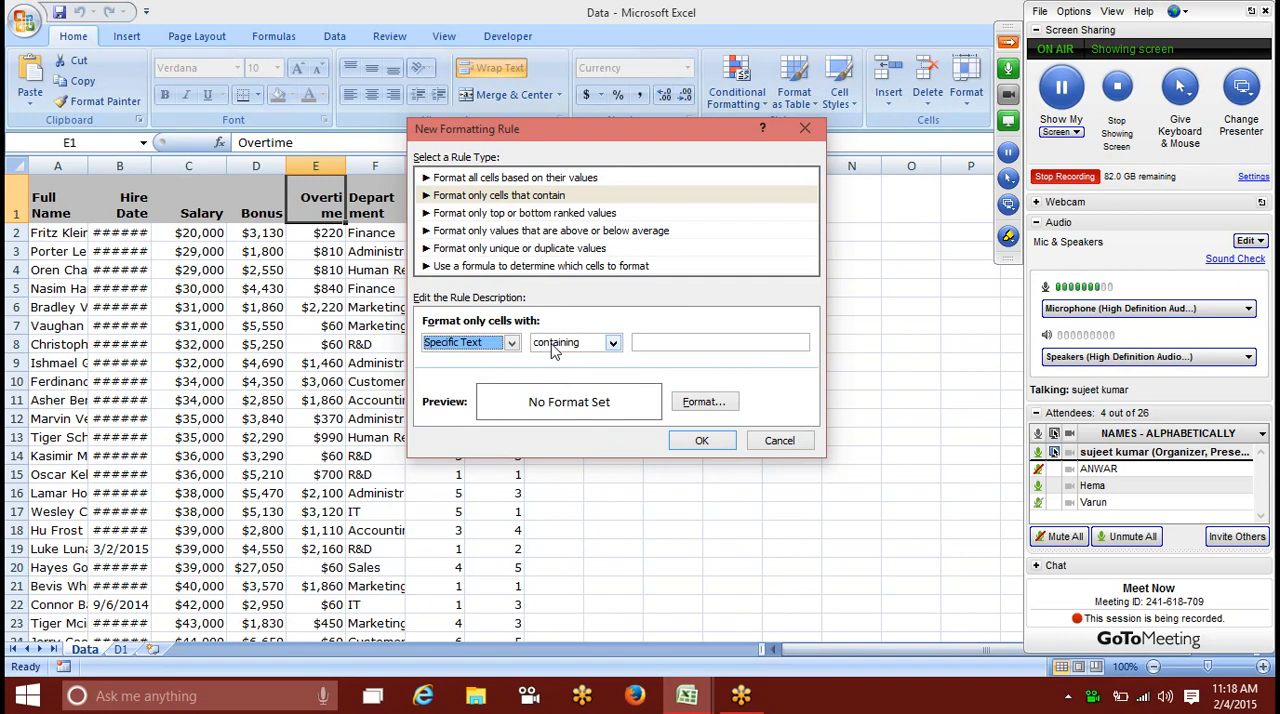
pyautogui.click(553, 343)
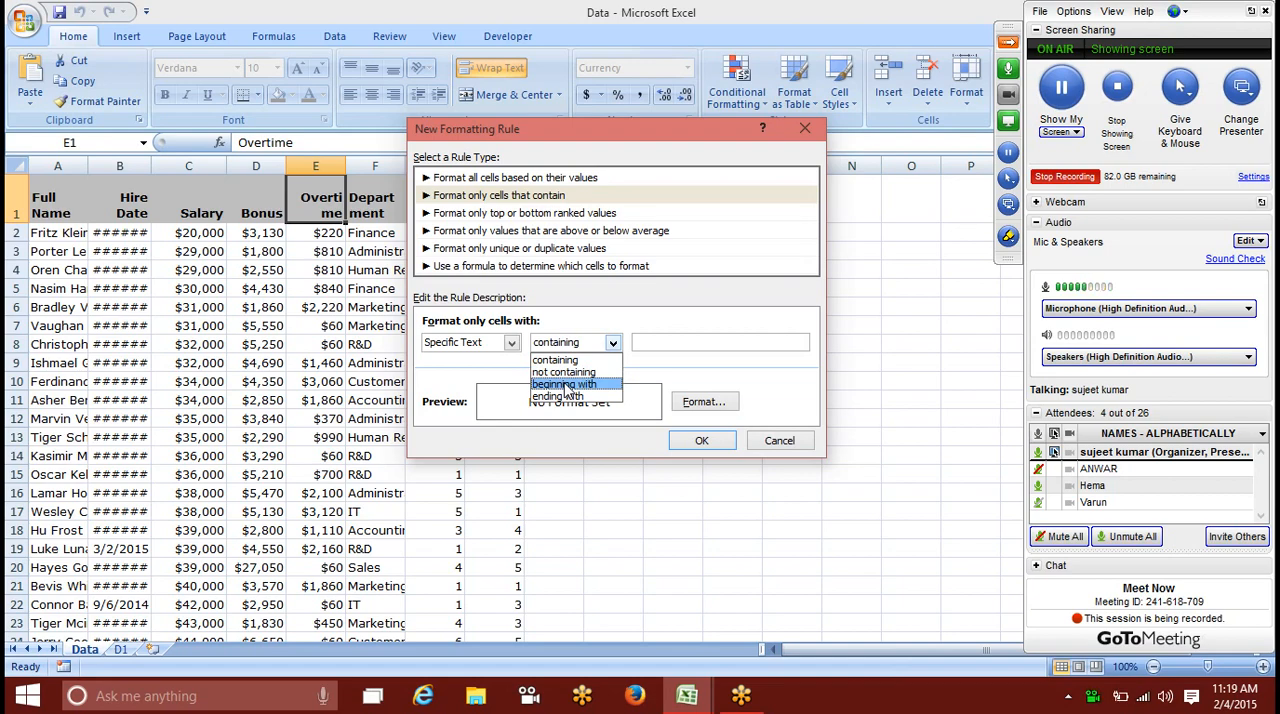
pyautogui.click(562, 420)
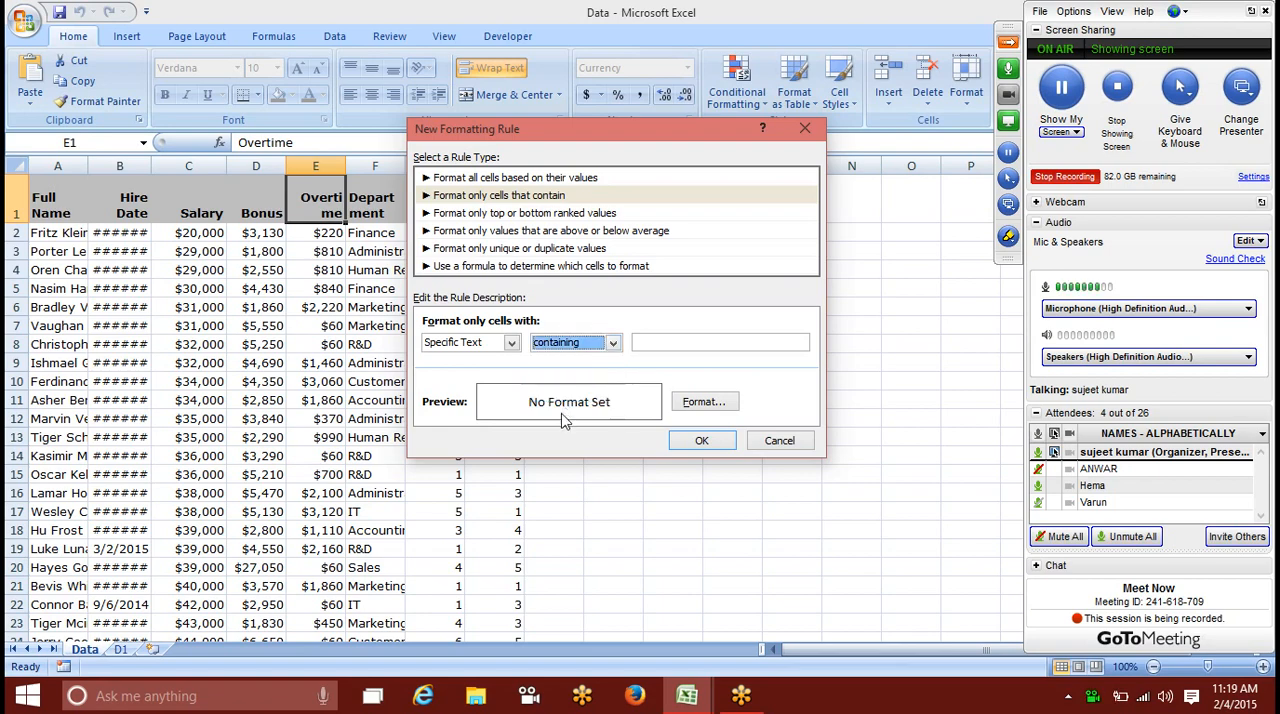
pyautogui.click(558, 344)
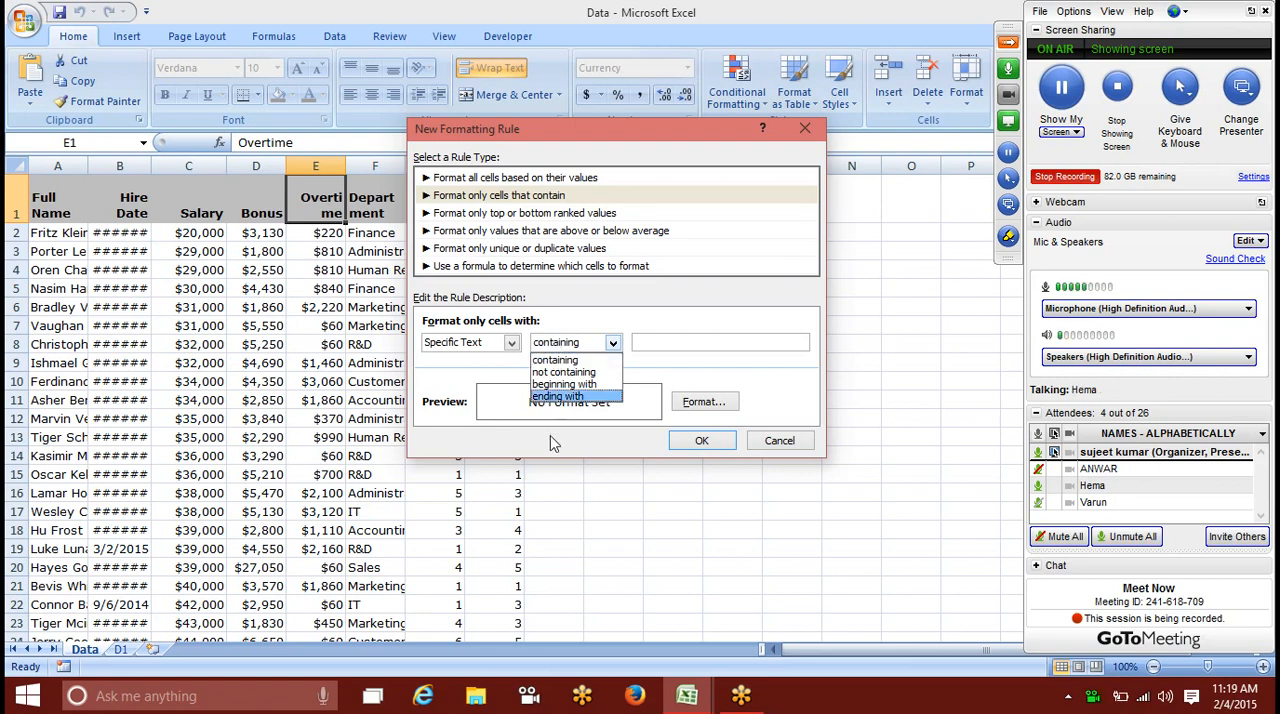
# Step: Examine the Dates Occurring, Blanks and error conditions of the formatting rule, and close it without creating a rule
pyautogui.click(486, 352)
pyautogui.click(486, 352)
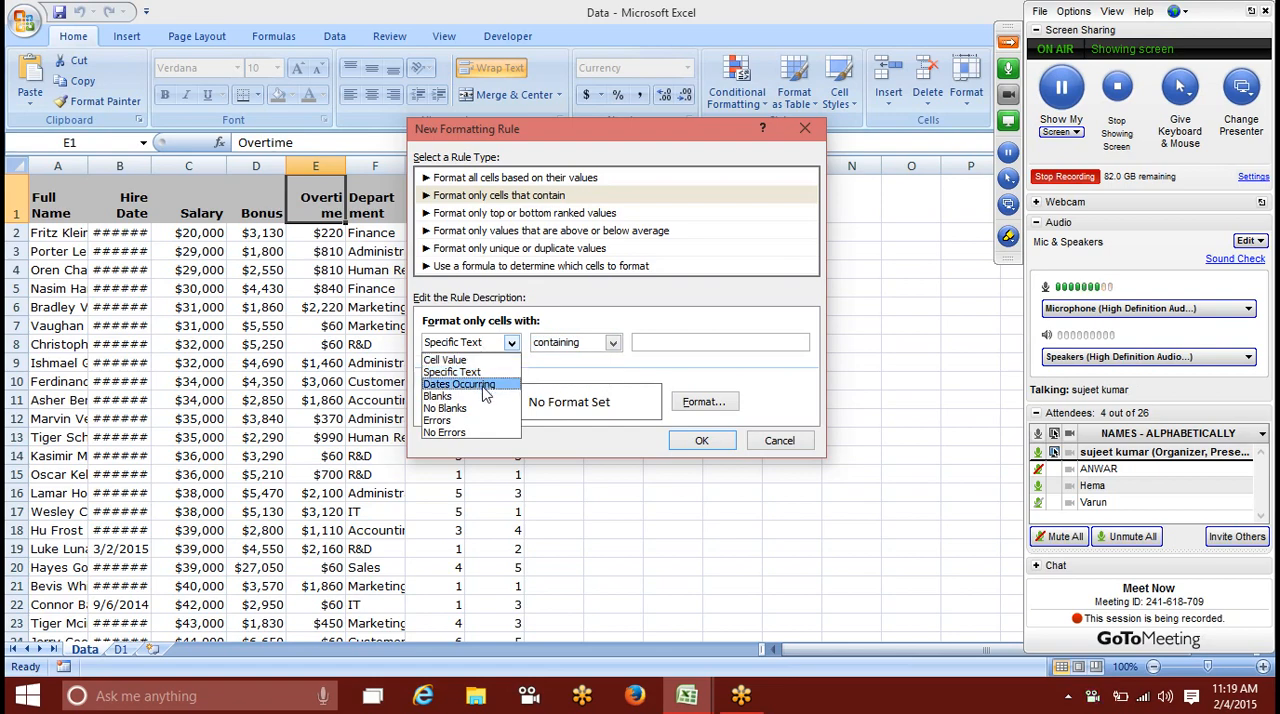
pyautogui.click(484, 384)
pyautogui.click(485, 346)
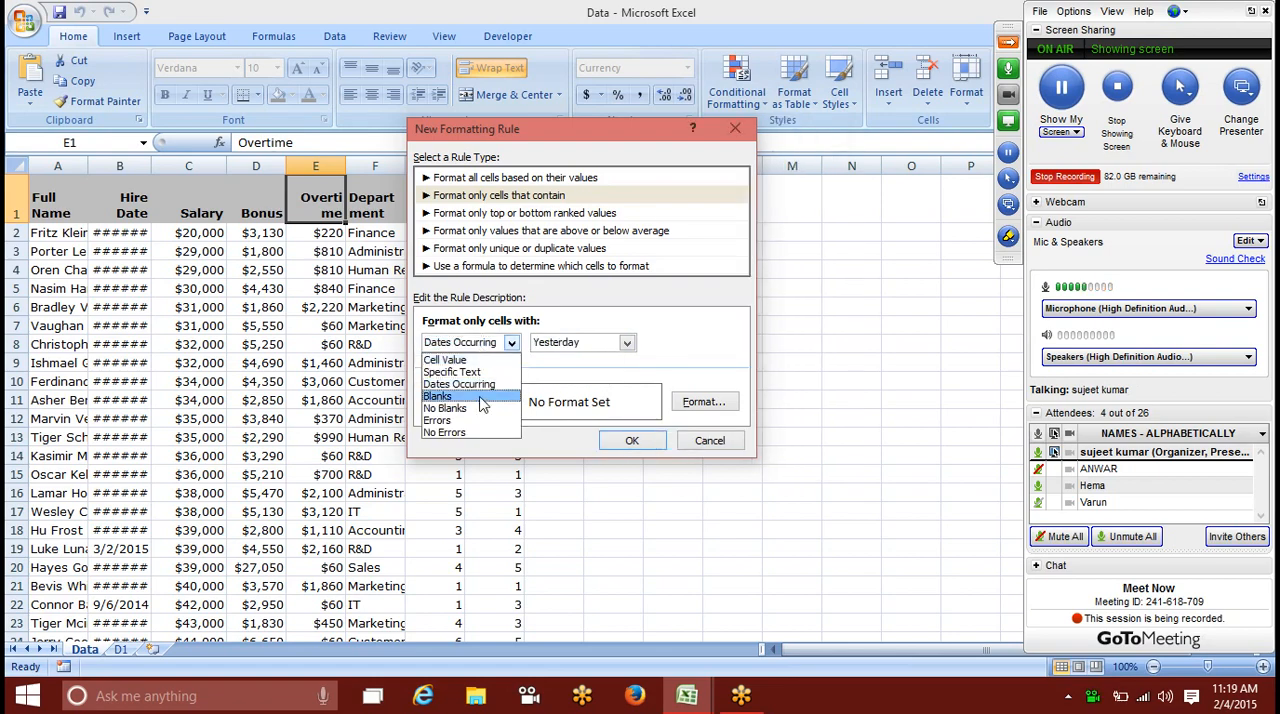
pyautogui.click(481, 397)
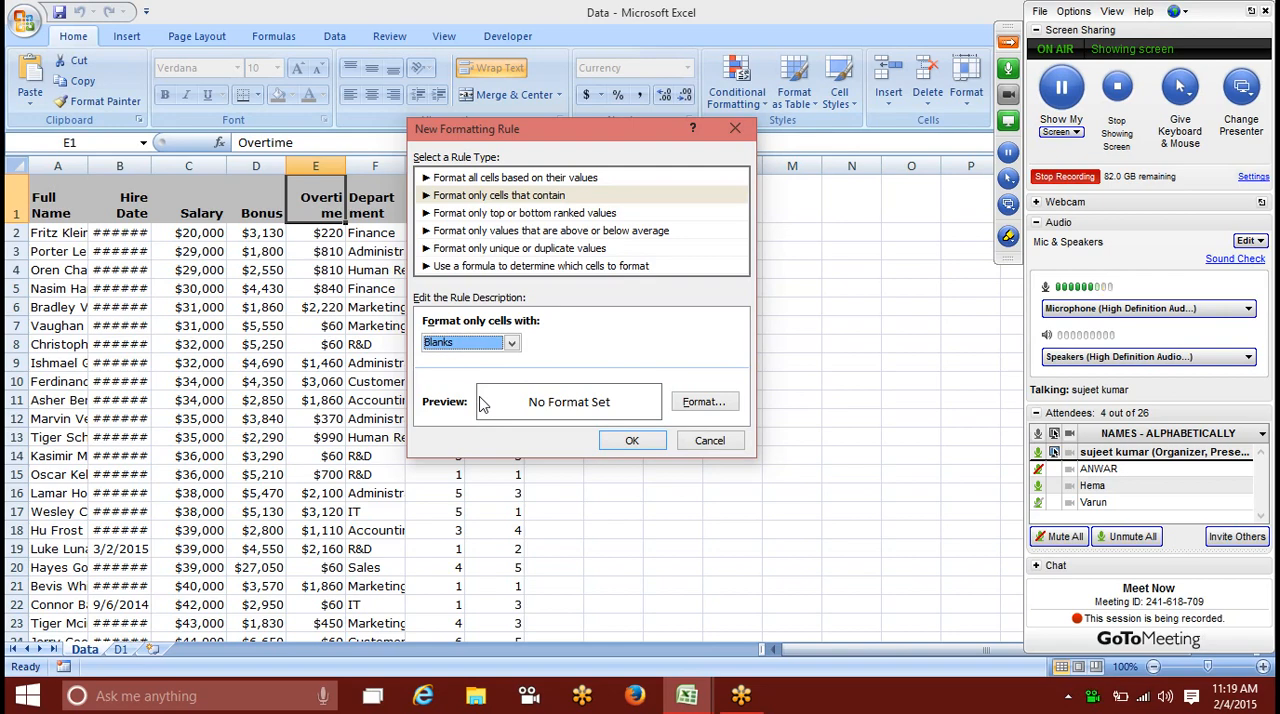
pyautogui.click(470, 344)
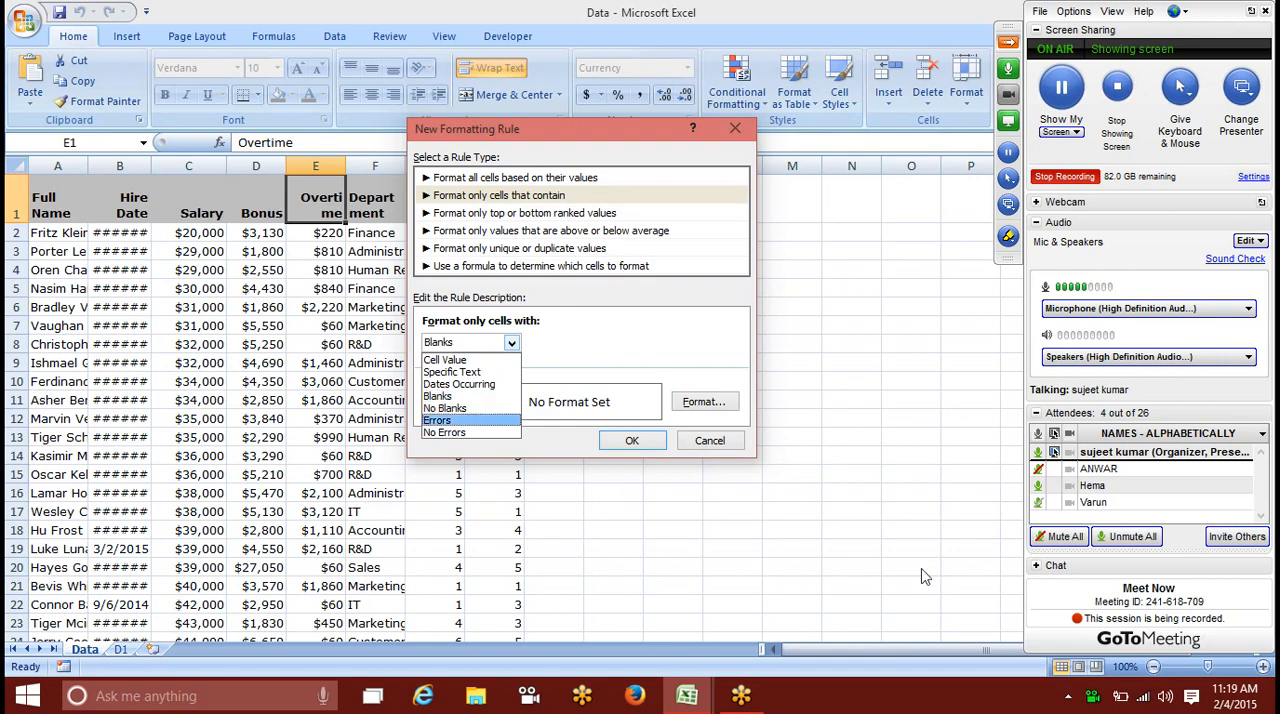
pyautogui.click(717, 452)
pyautogui.click(712, 442)
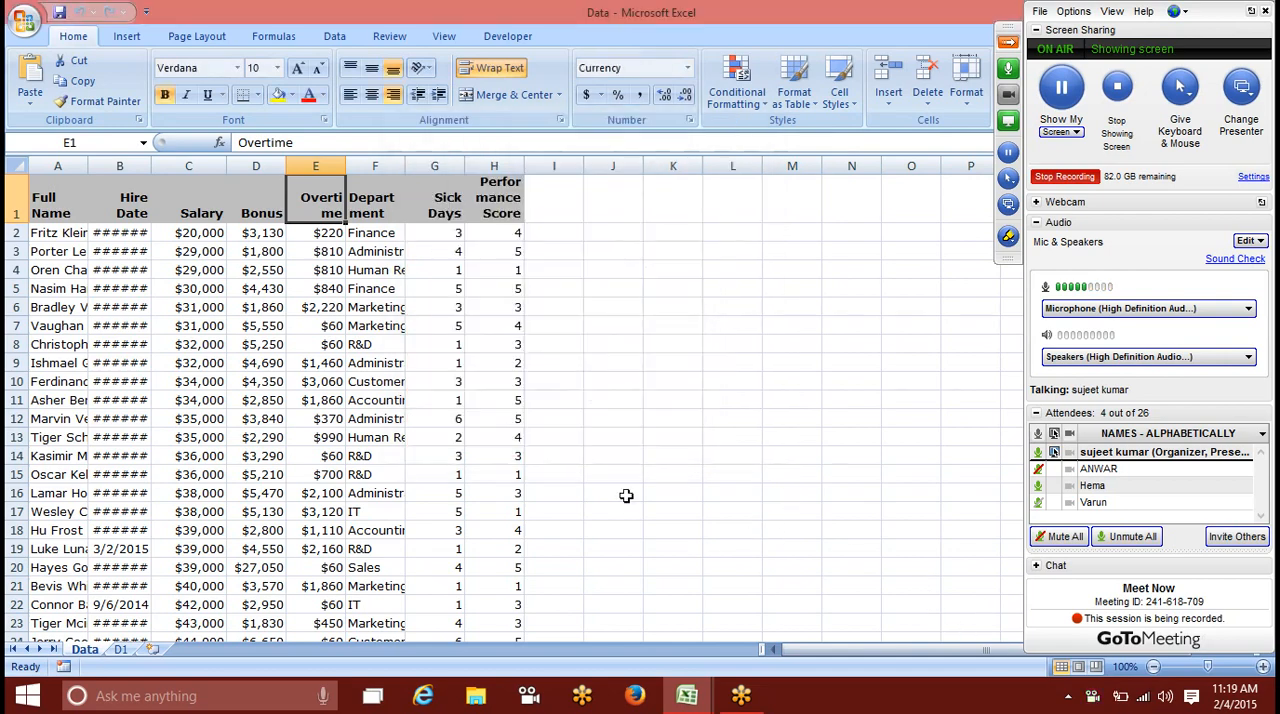
# Step: Insert a new worksheet and enter the formula =NA() in cell A1
pyautogui.click(151, 650)
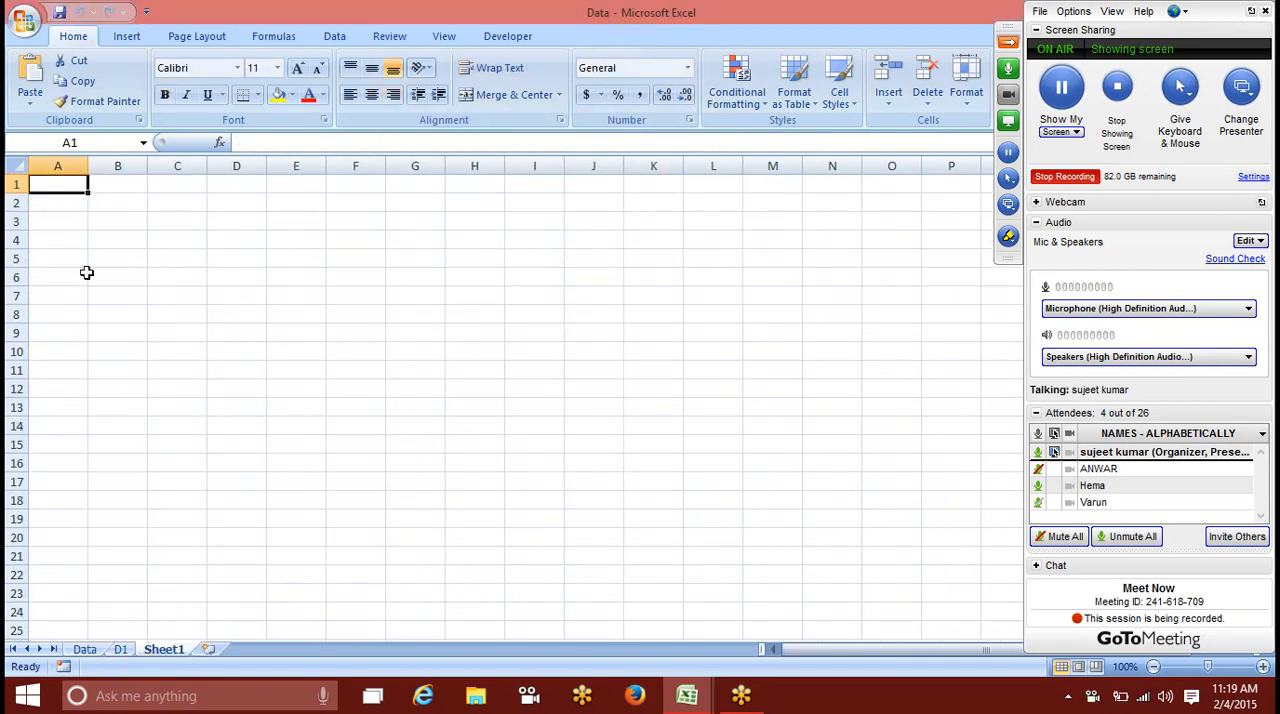
pyautogui.write('=r')
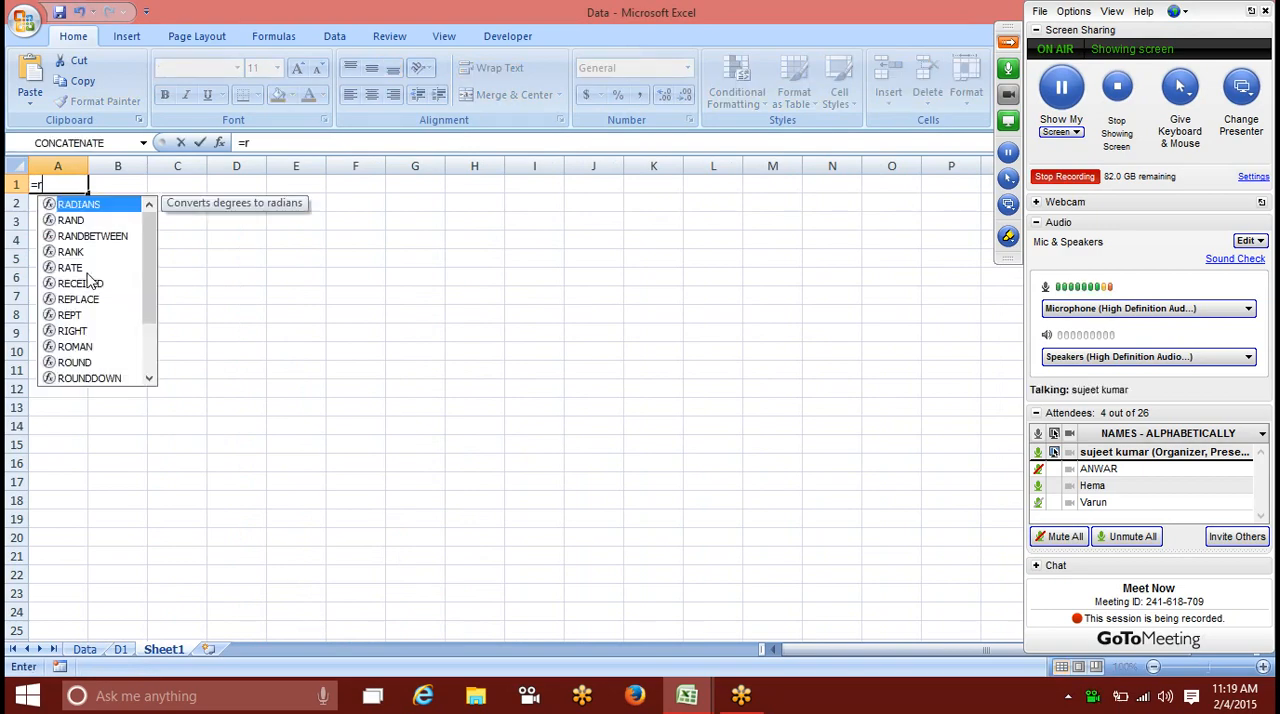
pyautogui.press('BackSpace')
pyautogui.press('BackSpace')
pyautogui.write('=n')
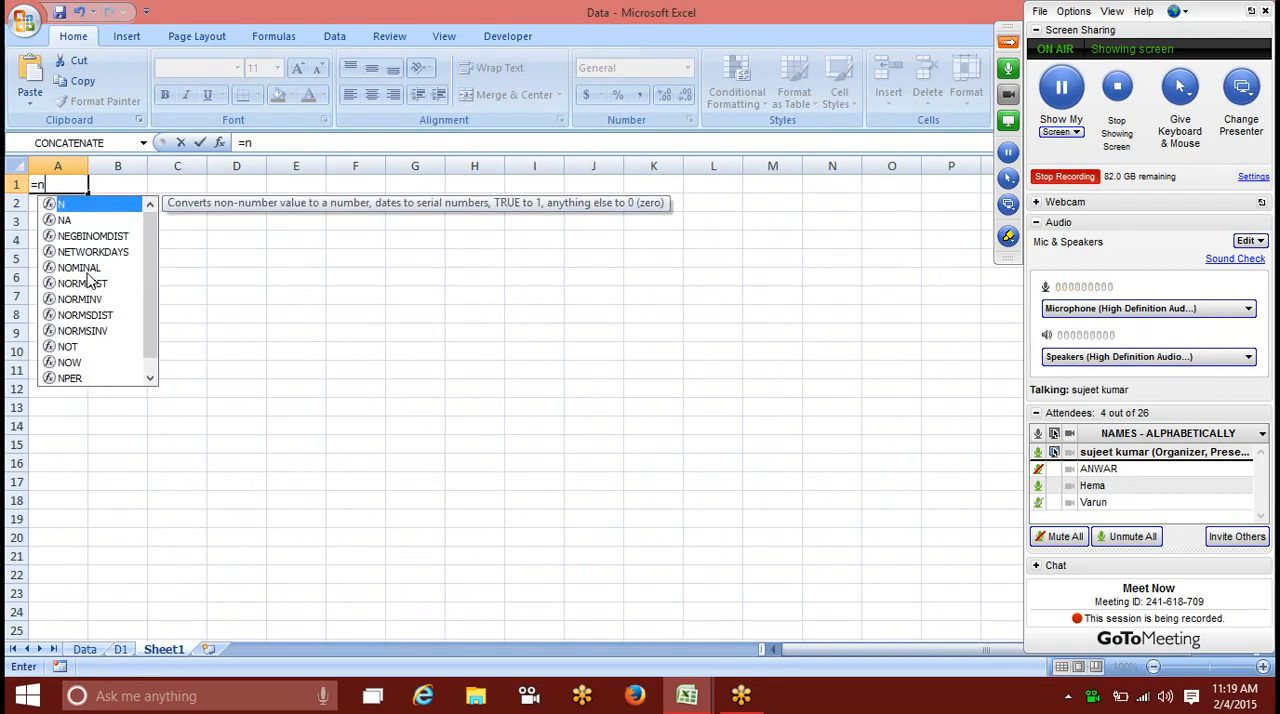
pyautogui.press('Down')
pyautogui.press('Tab')
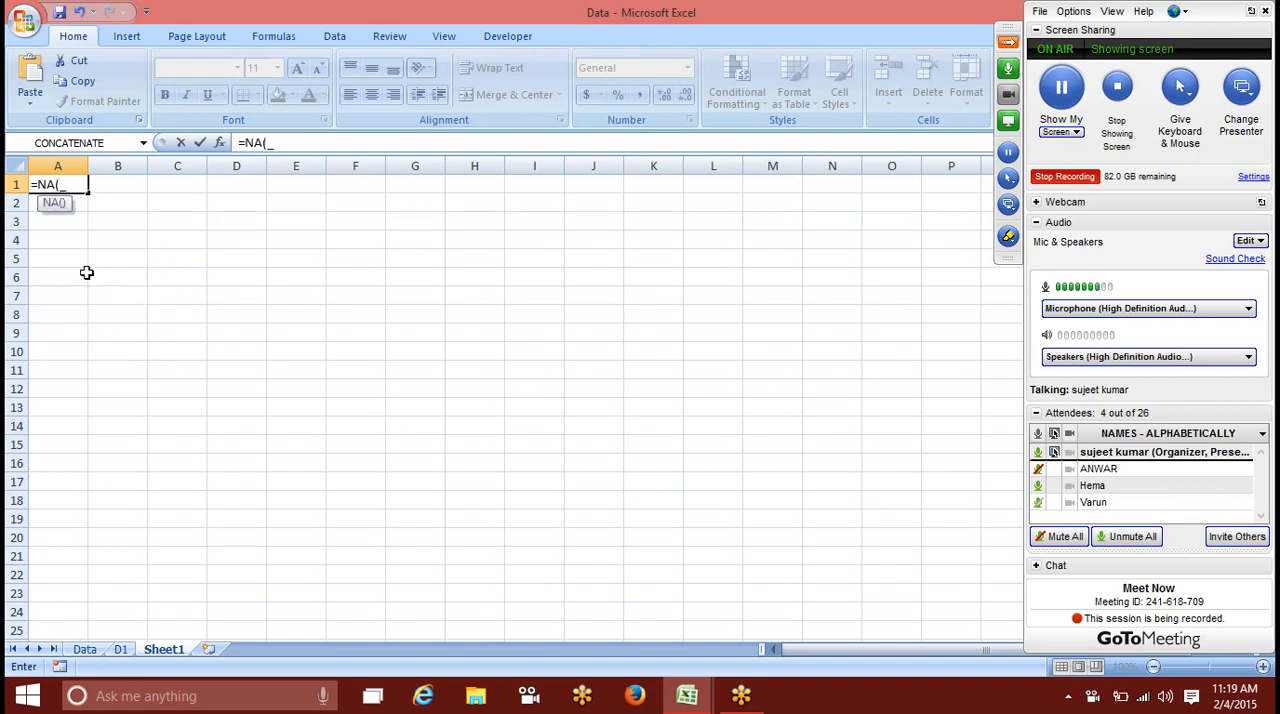
pyautogui.write(')')
pyautogui.press('Return')
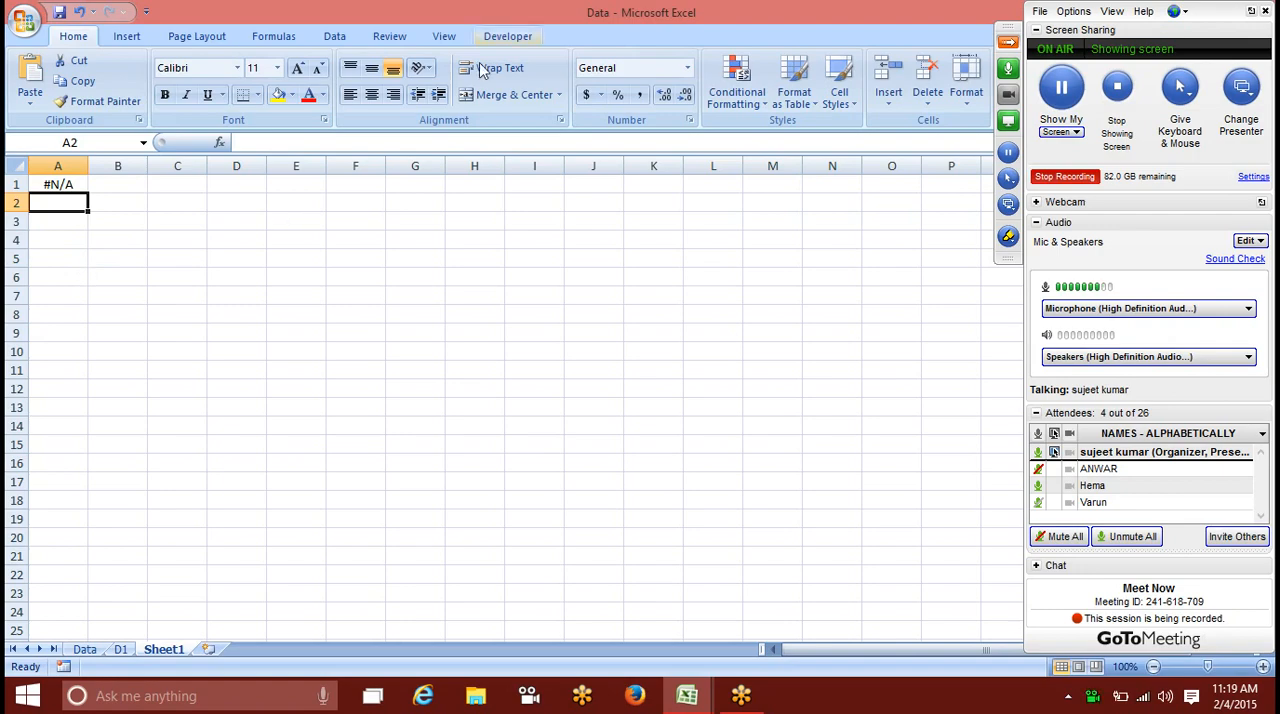
# Step: Fill the formula from A1 across the range A1:K18 and replace the content of H7 with 85
pyautogui.click(56, 177)
pyautogui.moveTo(87, 193); pyautogui.dragTo(680, 508)
pyautogui.click(449, 292)
pyautogui.write('85')
pyautogui.press('Return')
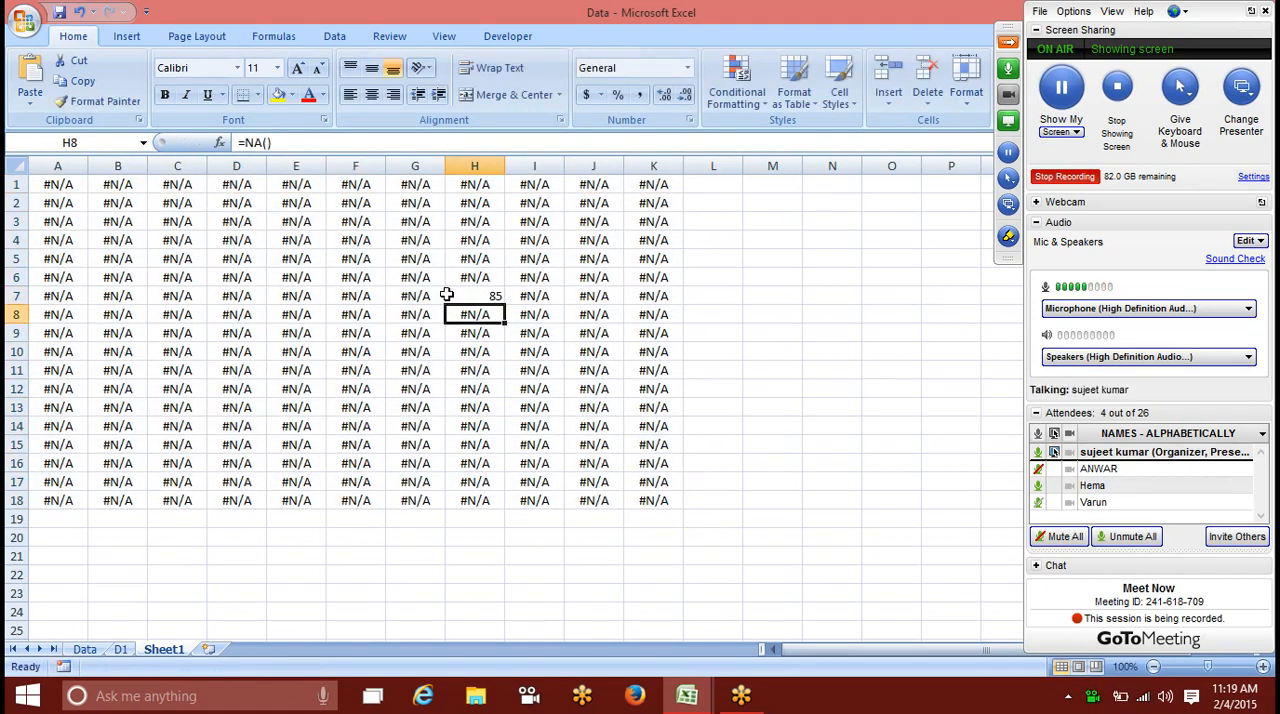
# Step: Overwrite the formulas with numbers: 54 in E9, 96 in A6, 45 in A14 and 96 in K3
pyautogui.click(292, 336)
pyautogui.write('54')
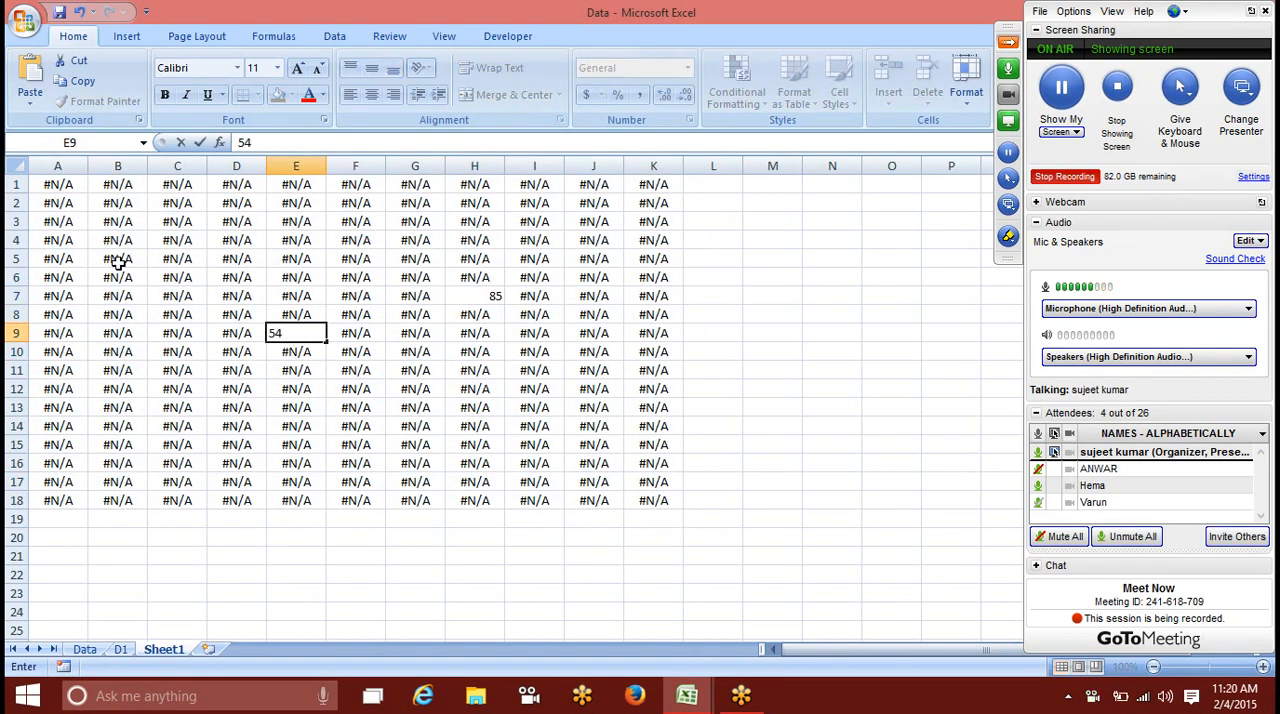
pyautogui.click(62, 277)
pyautogui.write('96')
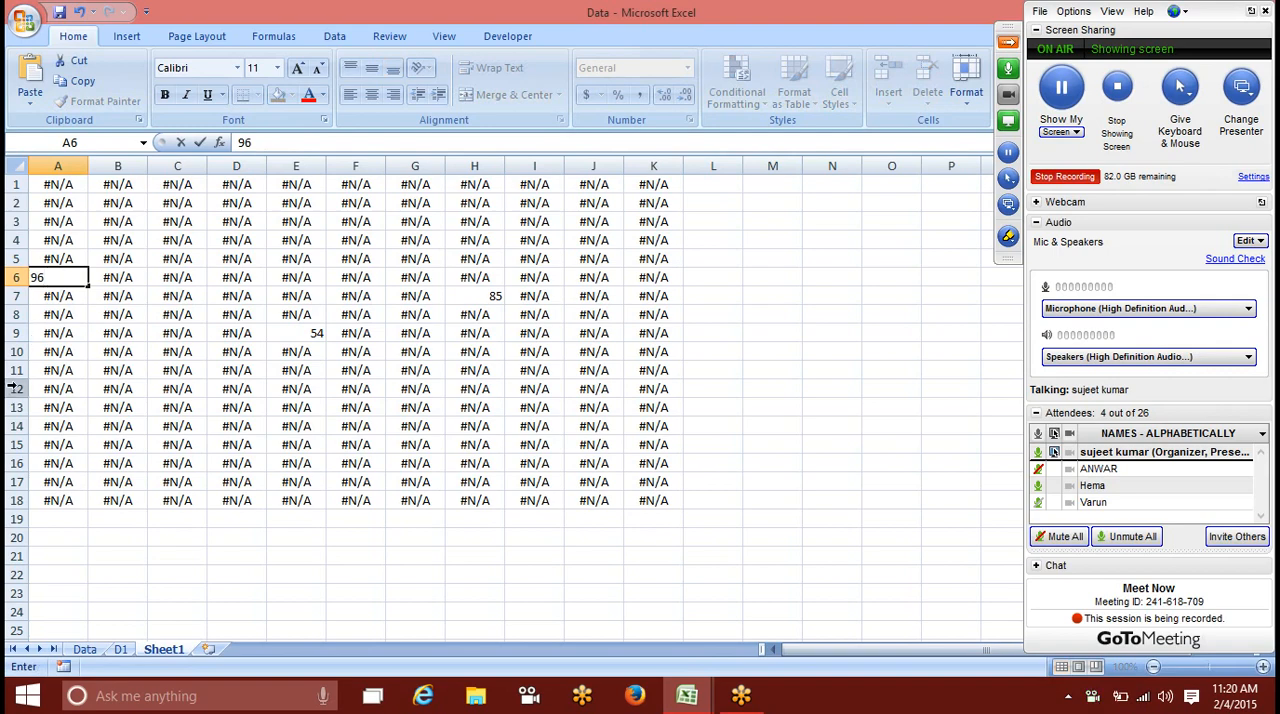
pyautogui.click(78, 425)
pyautogui.write('45')
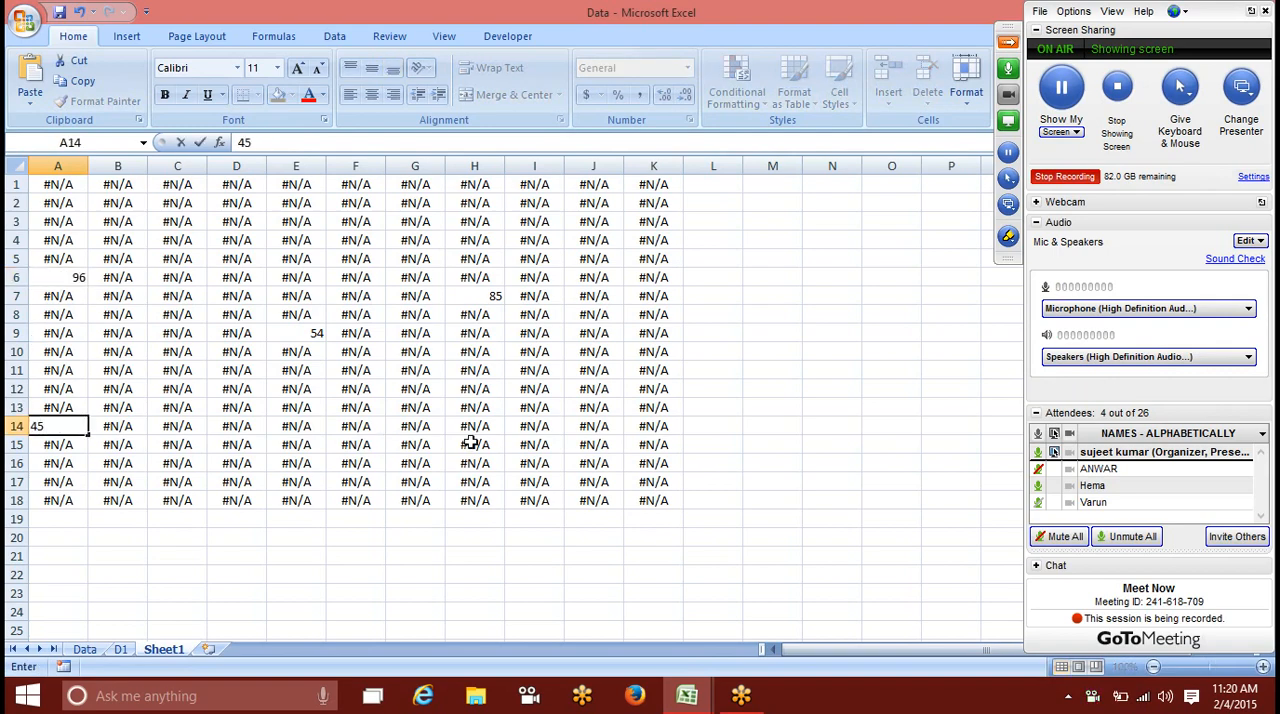
pyautogui.click(638, 218)
pyautogui.write('96')
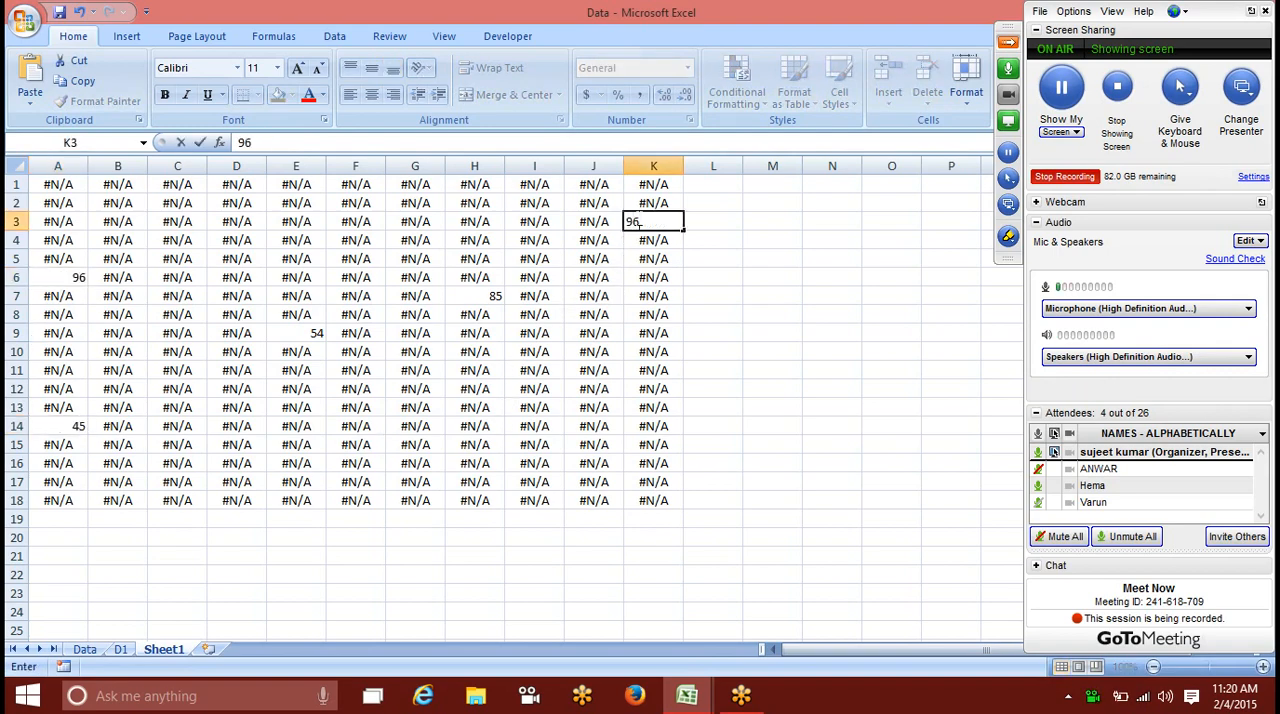
pyautogui.click(626, 314)
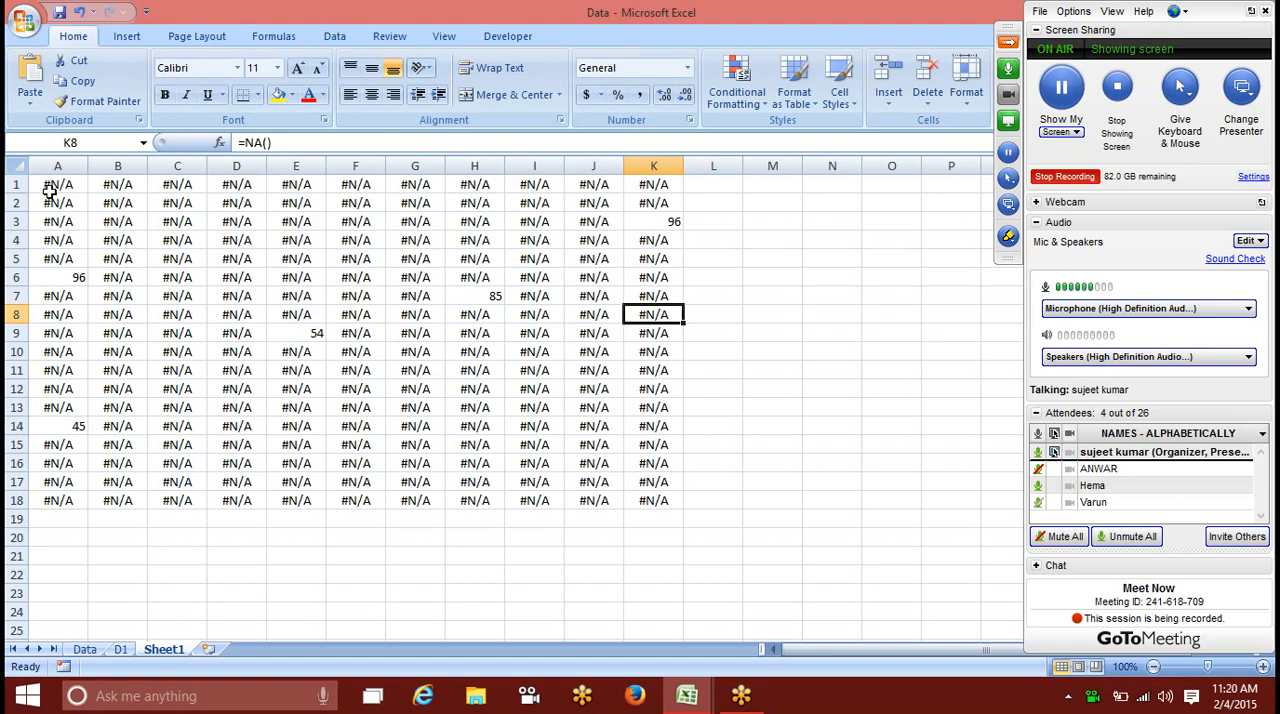
# Step: Start a new conditional formatting rule for A1:K18 that formats only cells containing Errors
pyautogui.moveTo(50, 191); pyautogui.dragTo(633, 500)
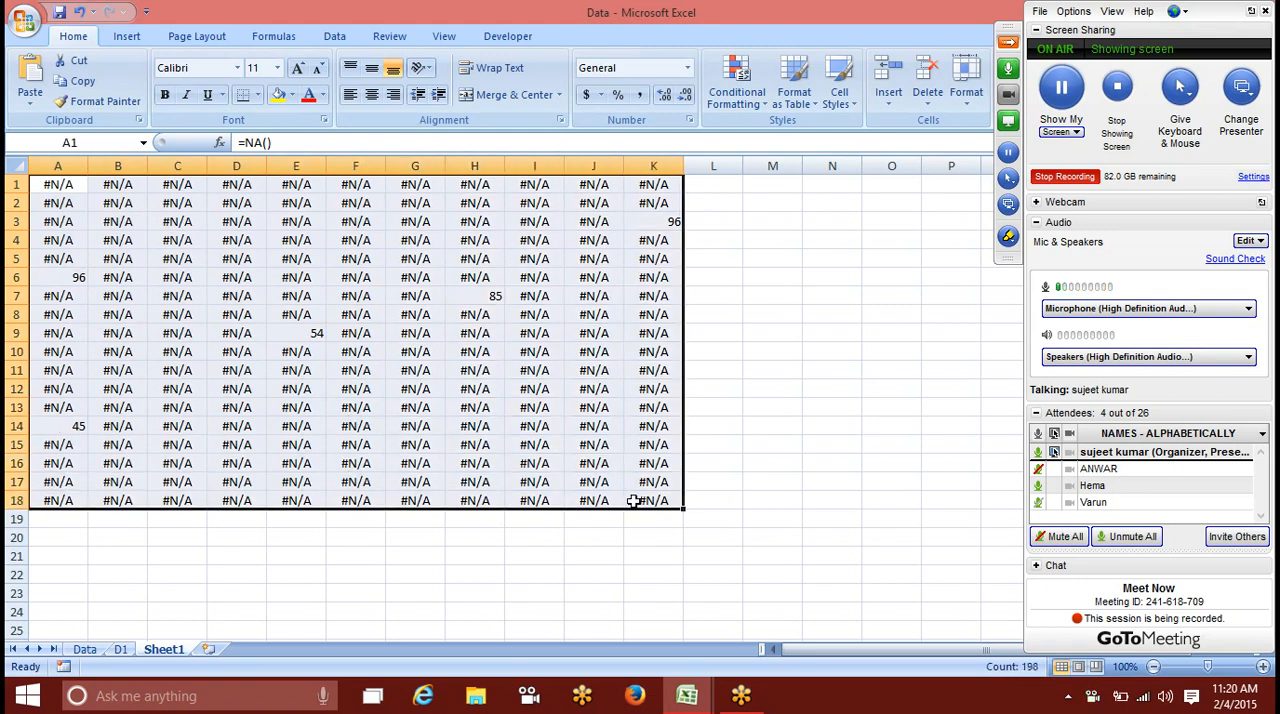
pyautogui.click(746, 100)
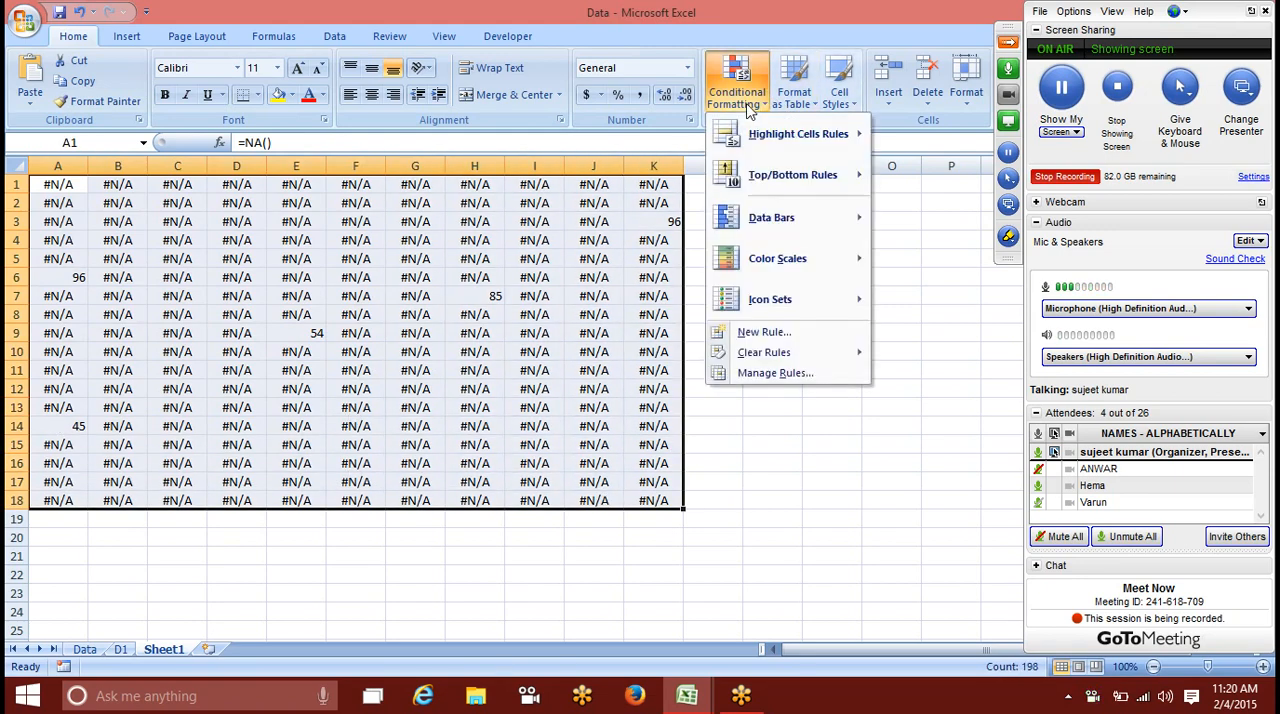
pyautogui.click(810, 333)
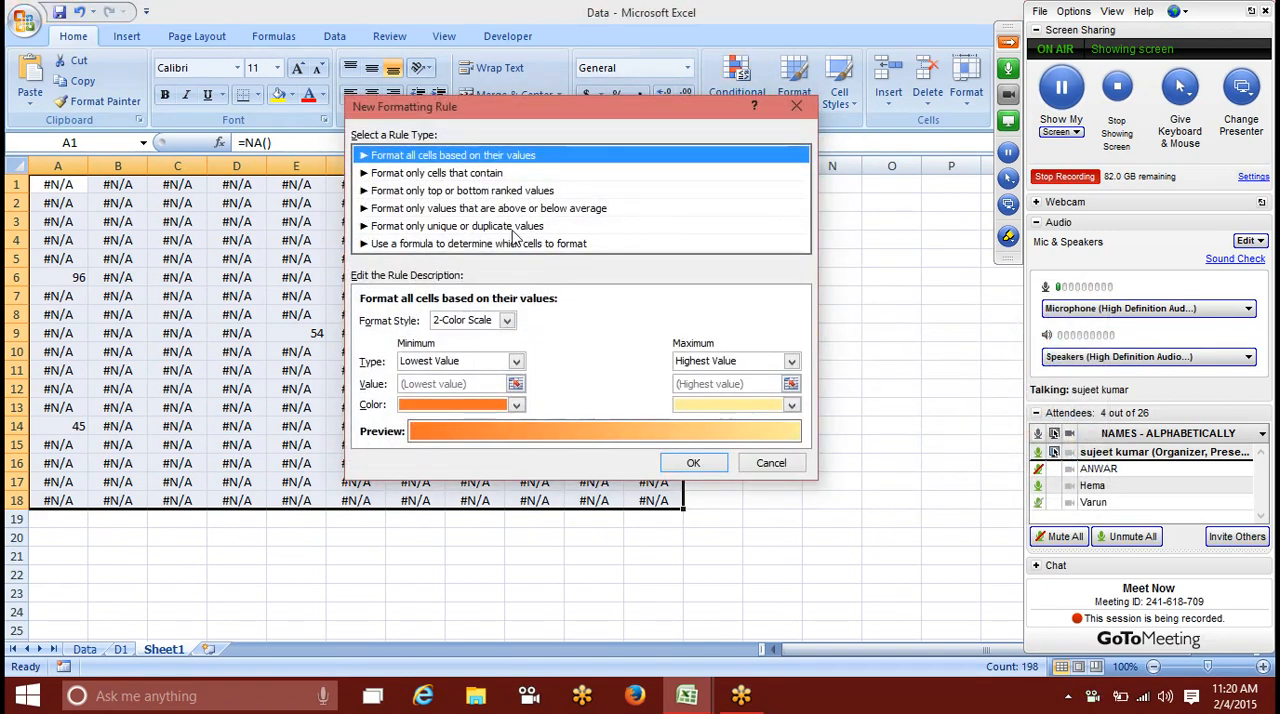
pyautogui.click(476, 175)
pyautogui.click(448, 320)
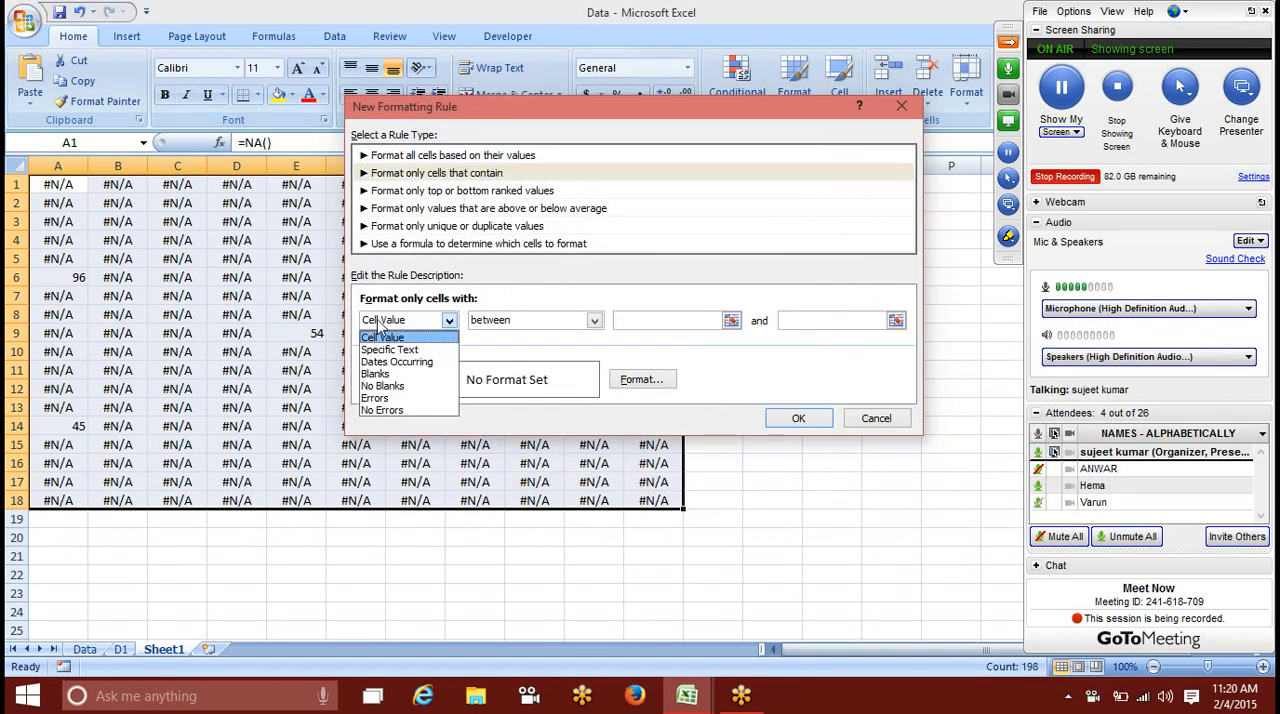
pyautogui.click(379, 398)
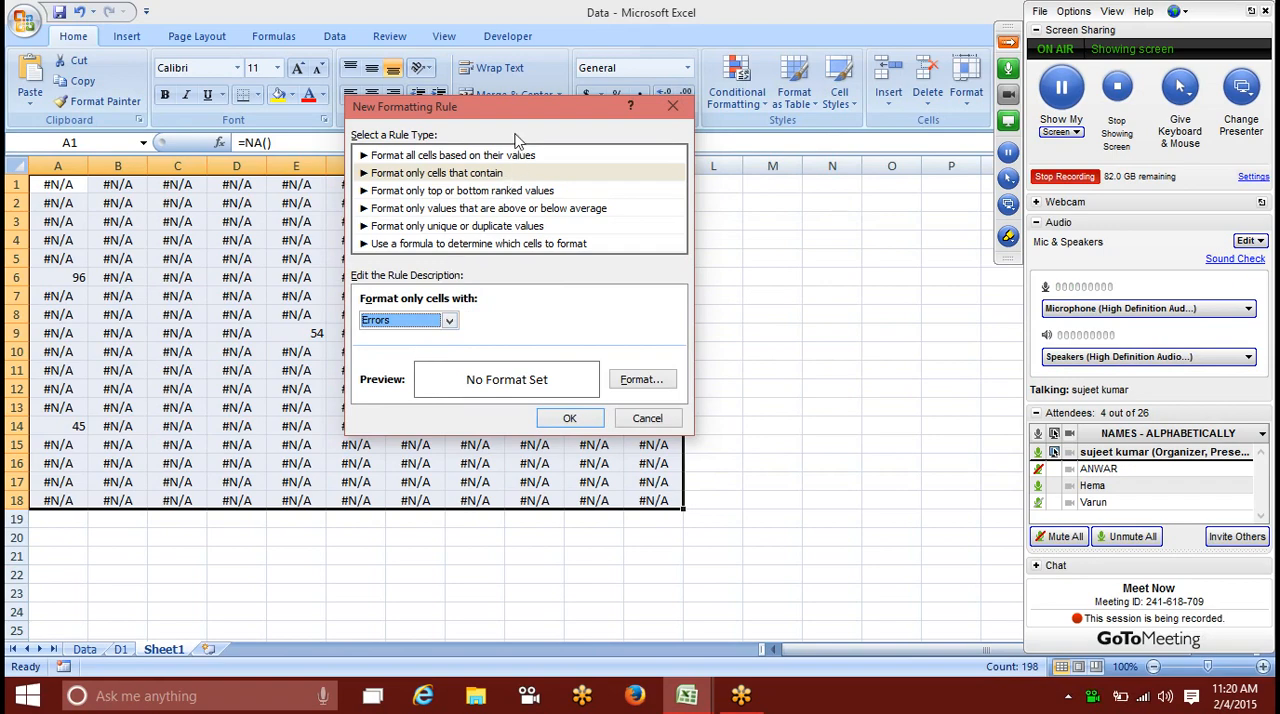
# Step: Set the error rule's font color to white and apply the rule to the selected range
pyautogui.moveTo(520, 115); pyautogui.dragTo(732, 102)
pyautogui.click(823, 366)
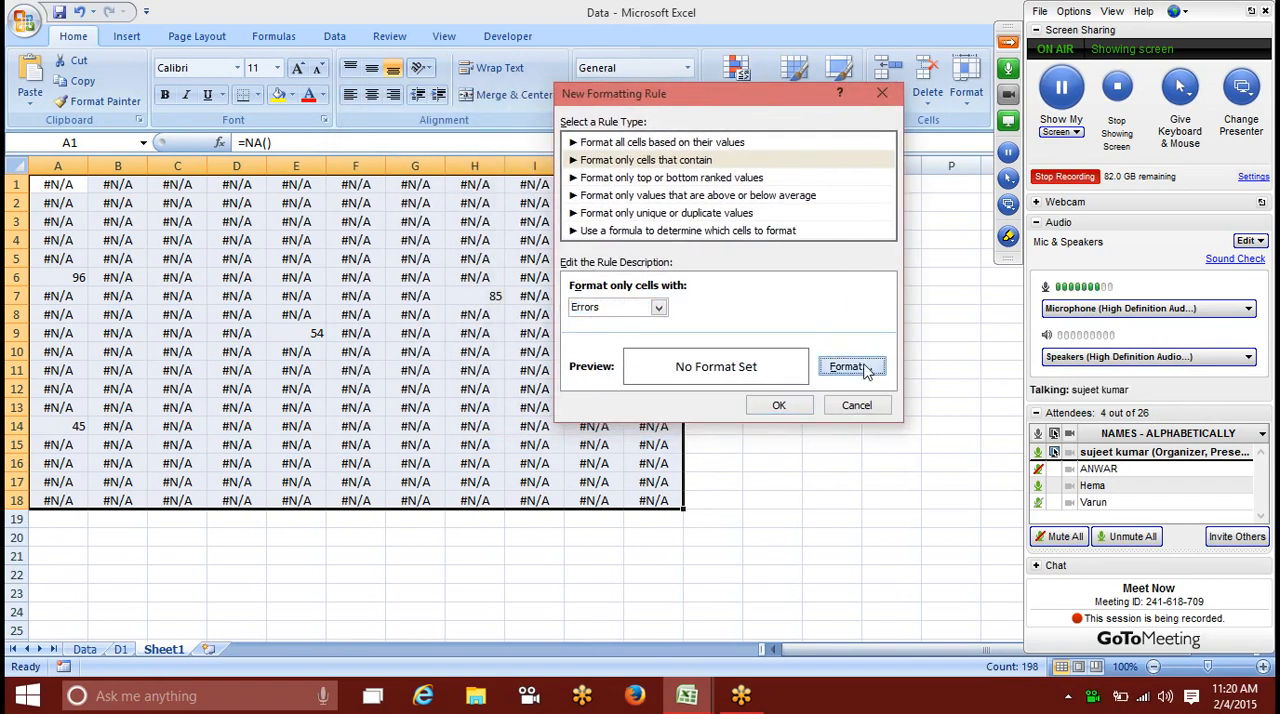
pyautogui.click(650, 245)
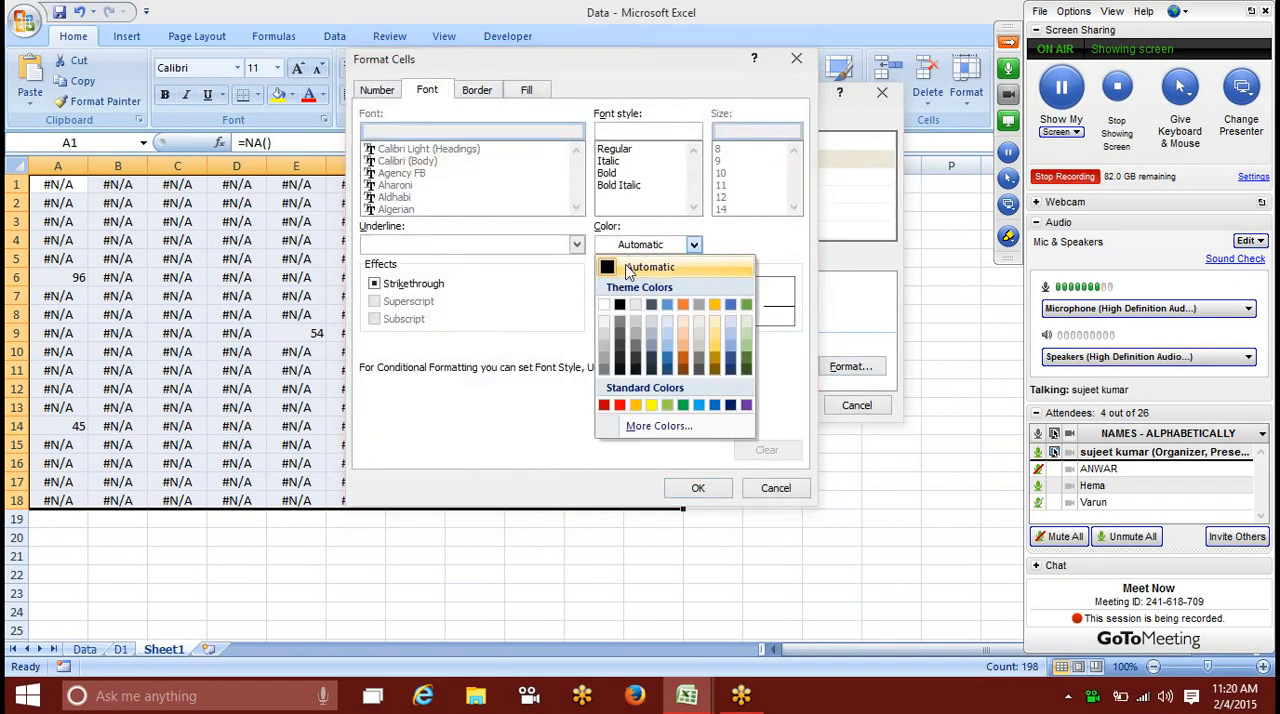
pyautogui.click(606, 305)
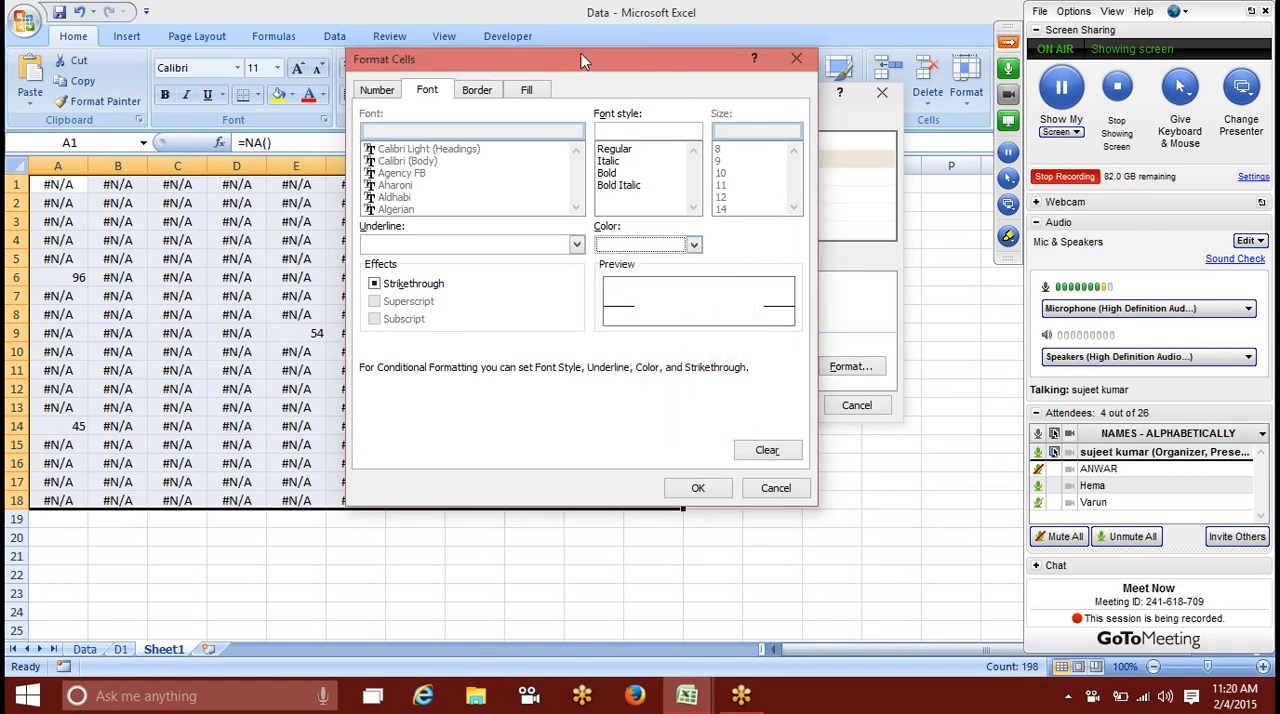
pyautogui.moveTo(620, 62); pyautogui.dragTo(730, 62)
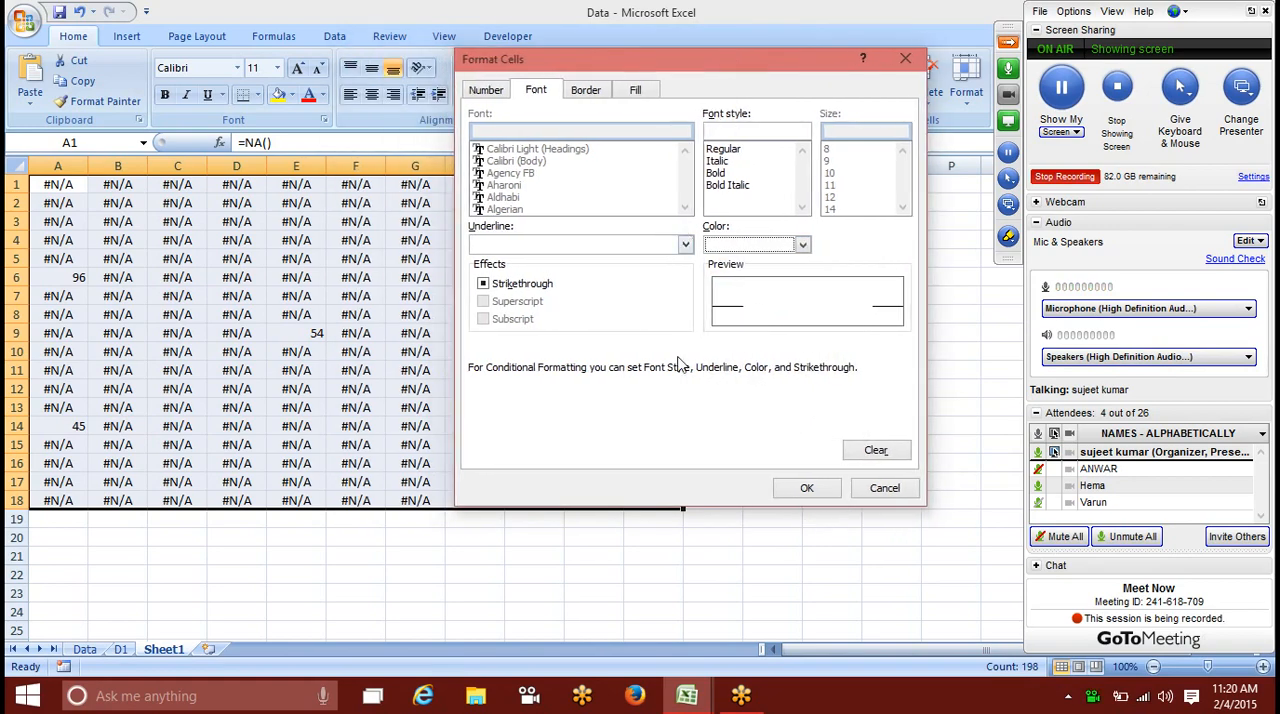
pyautogui.click(806, 488)
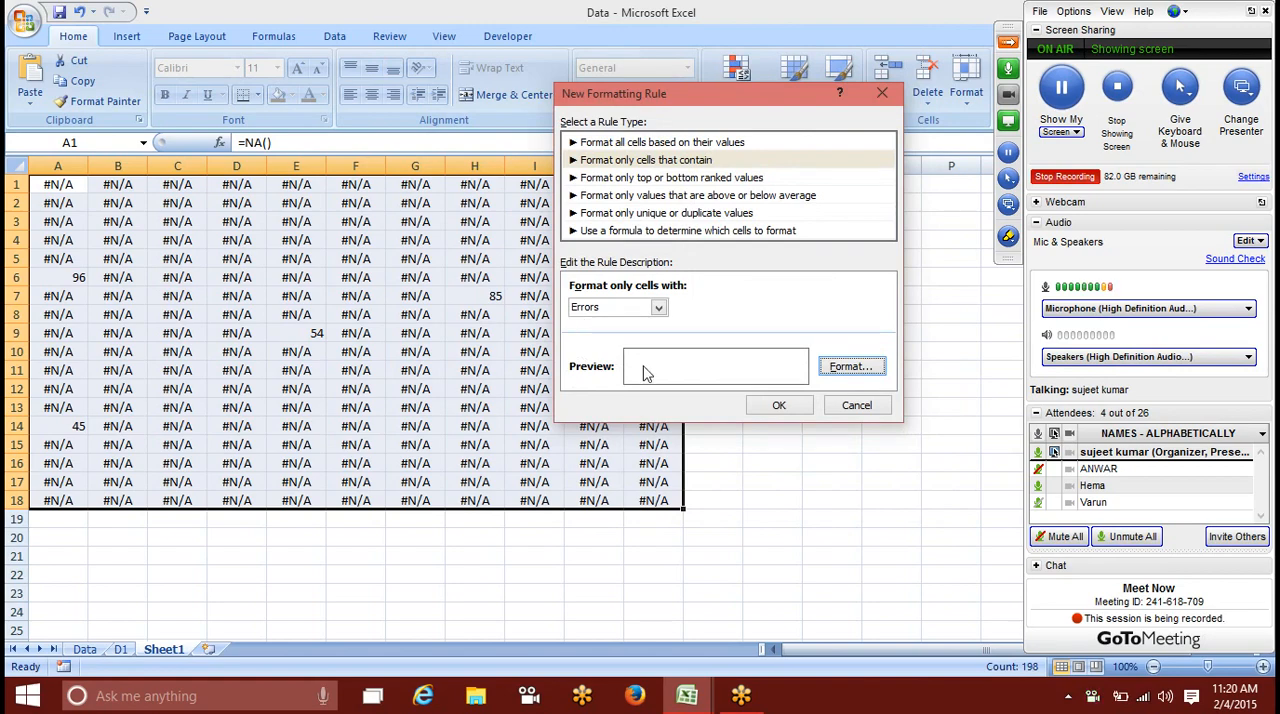
pyautogui.click(779, 405)
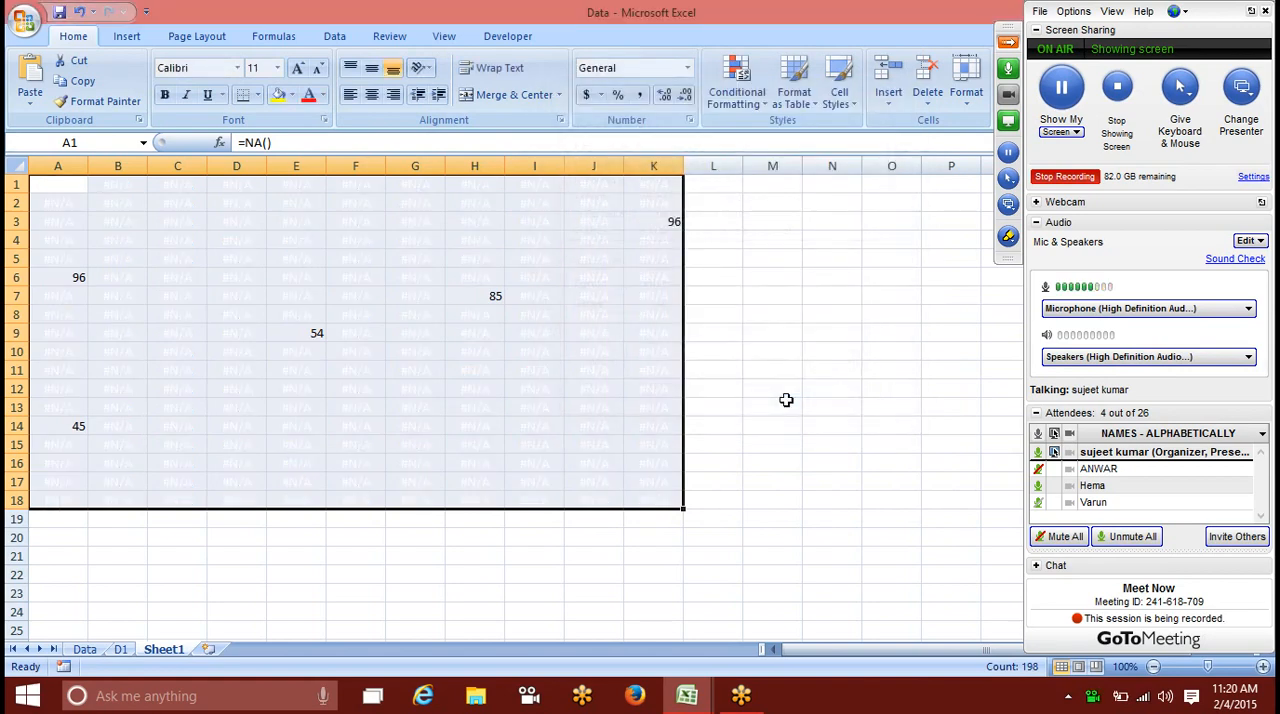
# Step: Examine the whitened errors in range E5:H13 and unmute the muted attendee in the GoToMeeting session
pyautogui.click(514, 386)
pyautogui.moveTo(296, 258); pyautogui.dragTo(497, 412)
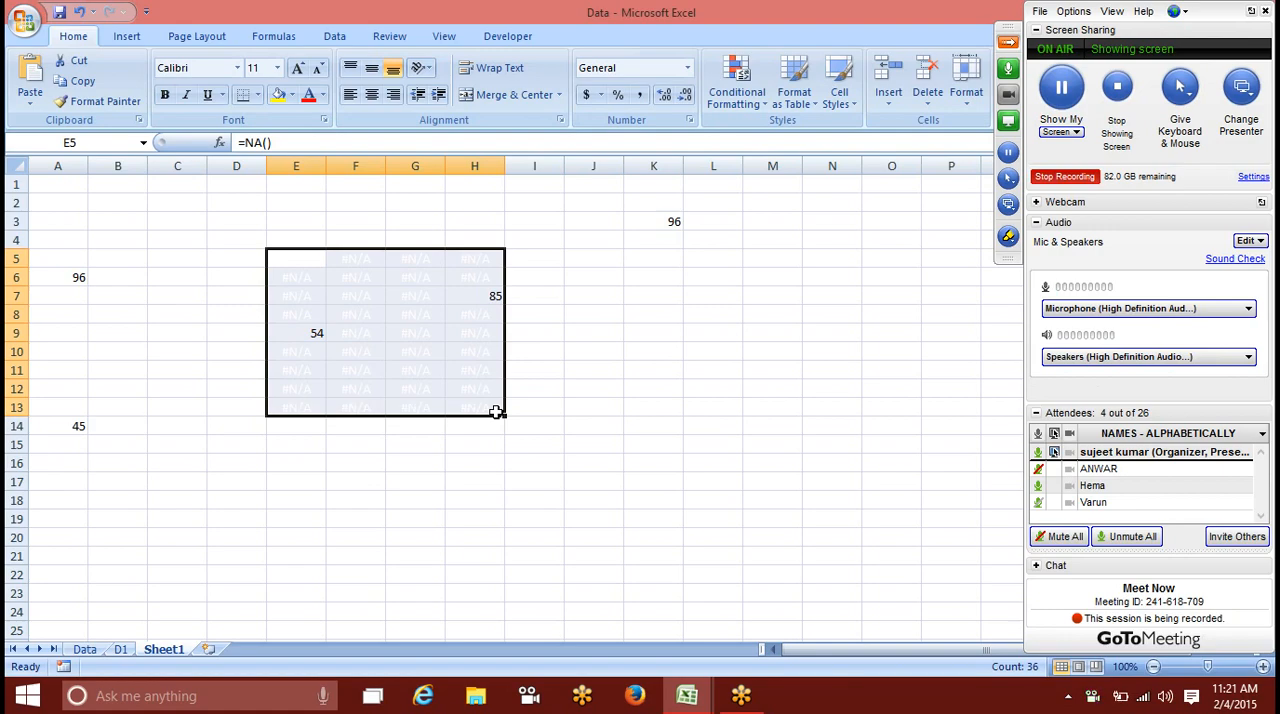
pyautogui.click(1038, 469)
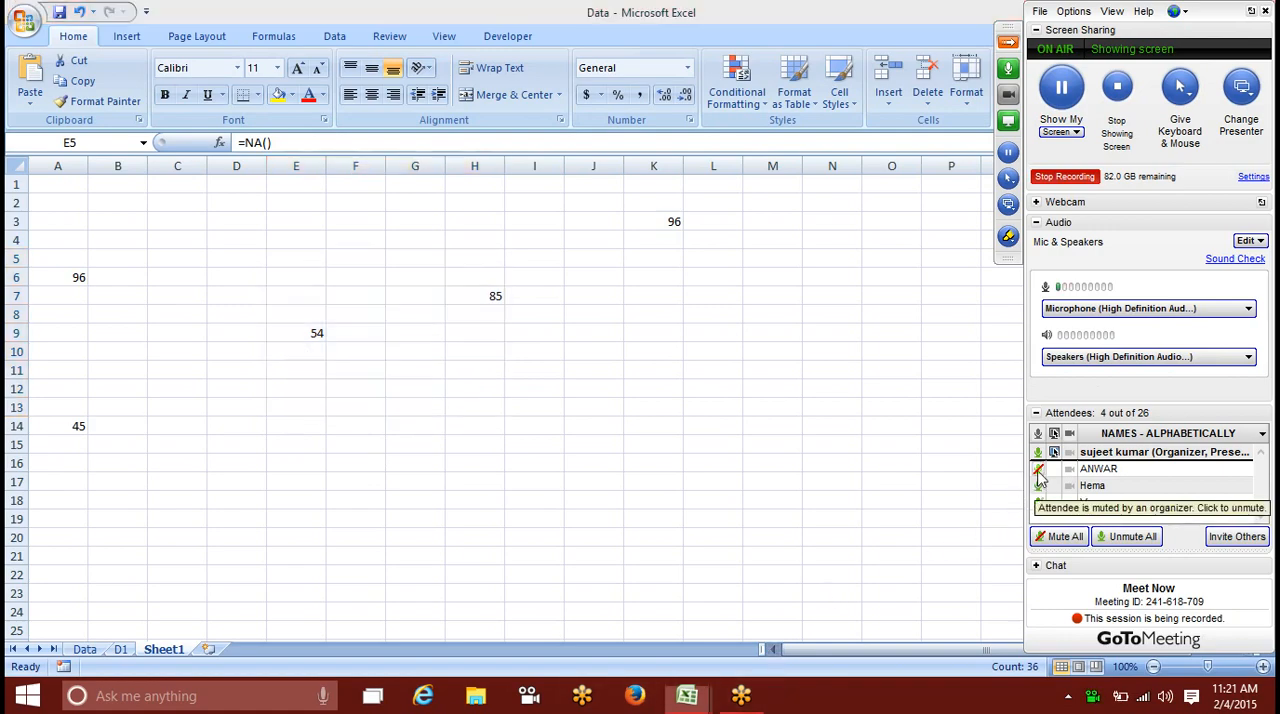
pyautogui.click(343, 351)
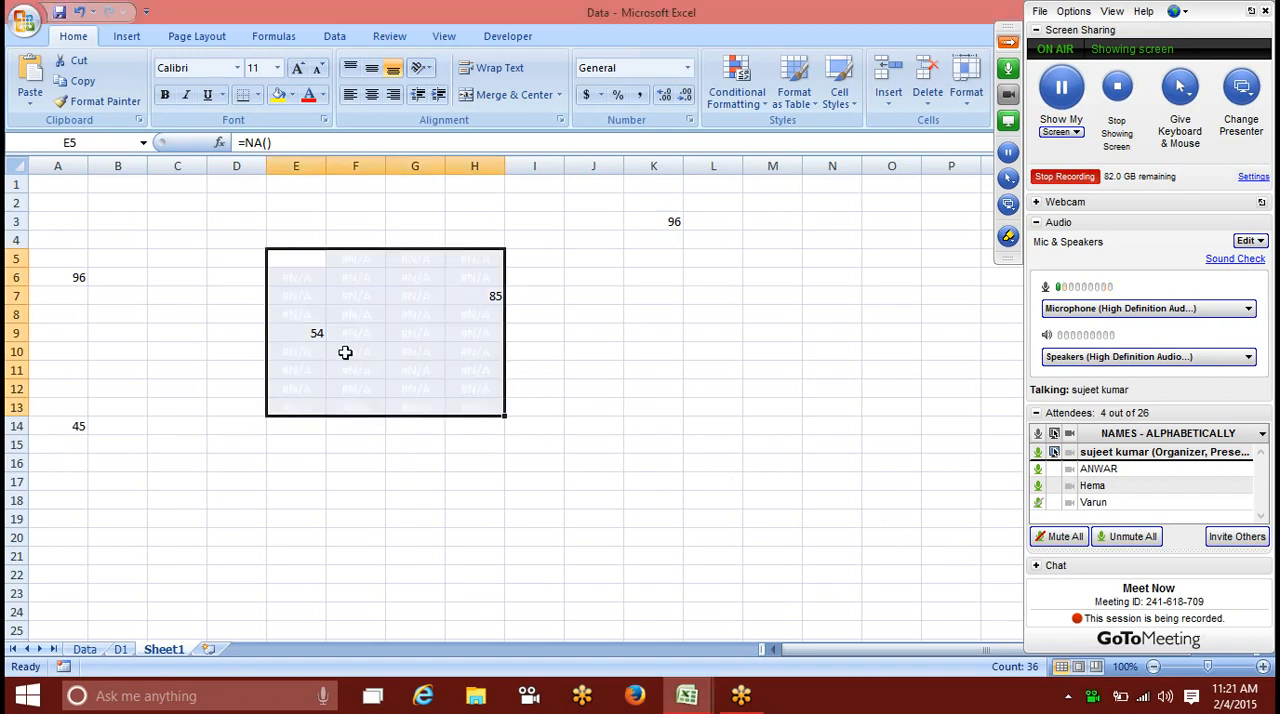
# Step: Examine the range A1:K20 and single cells such as F8 and D15 for the formulas hidden by the white font
pyautogui.click(143, 313)
pyautogui.moveTo(57, 186); pyautogui.dragTo(646, 536)
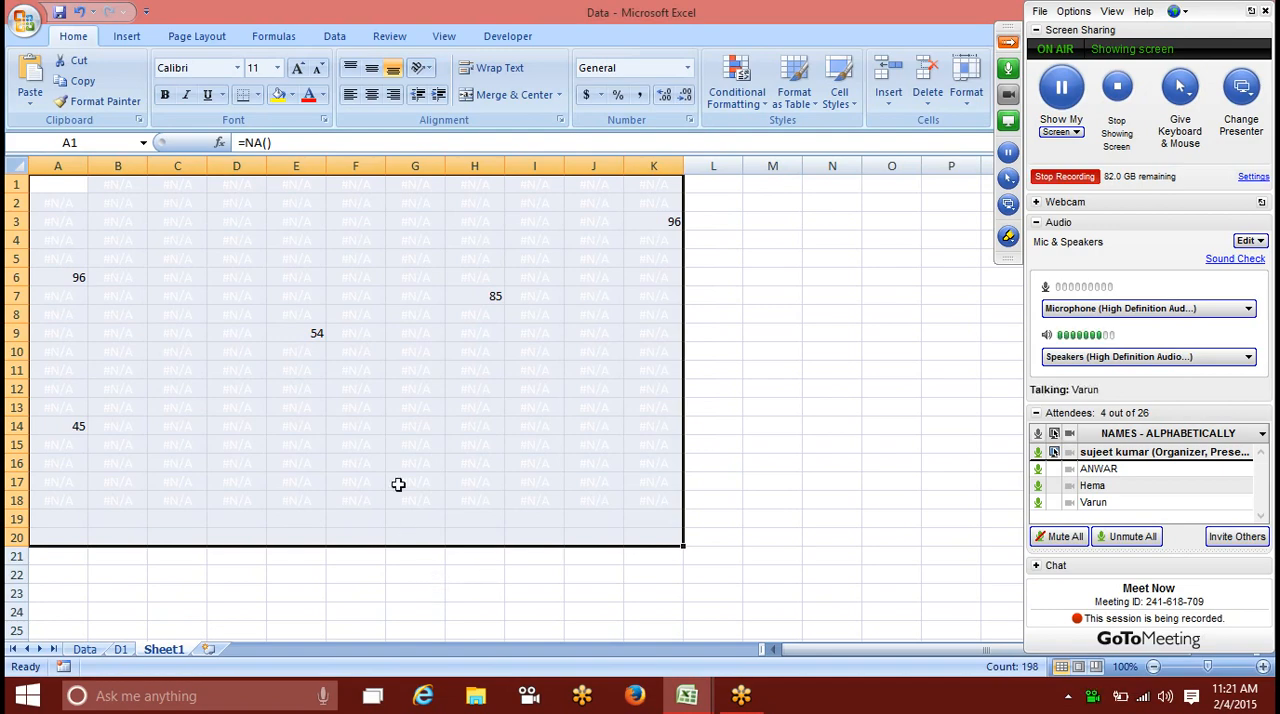
pyautogui.click(390, 456)
pyautogui.click(360, 310)
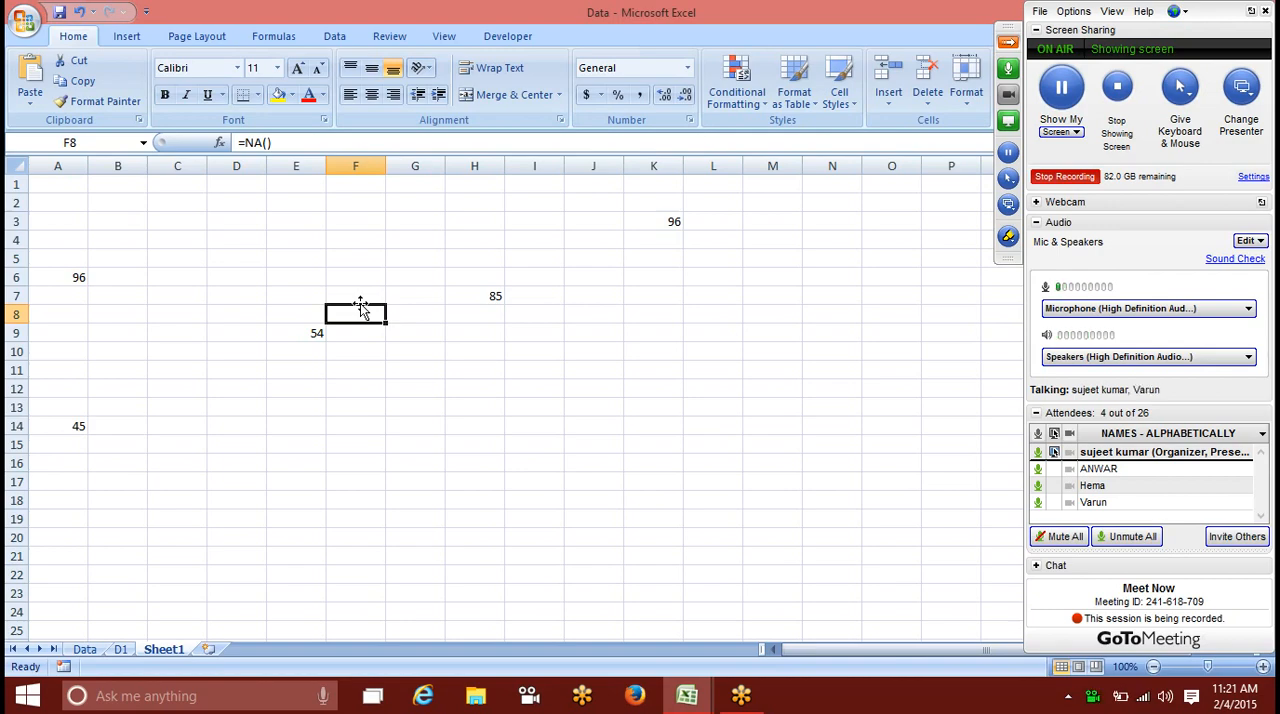
pyautogui.click(260, 450)
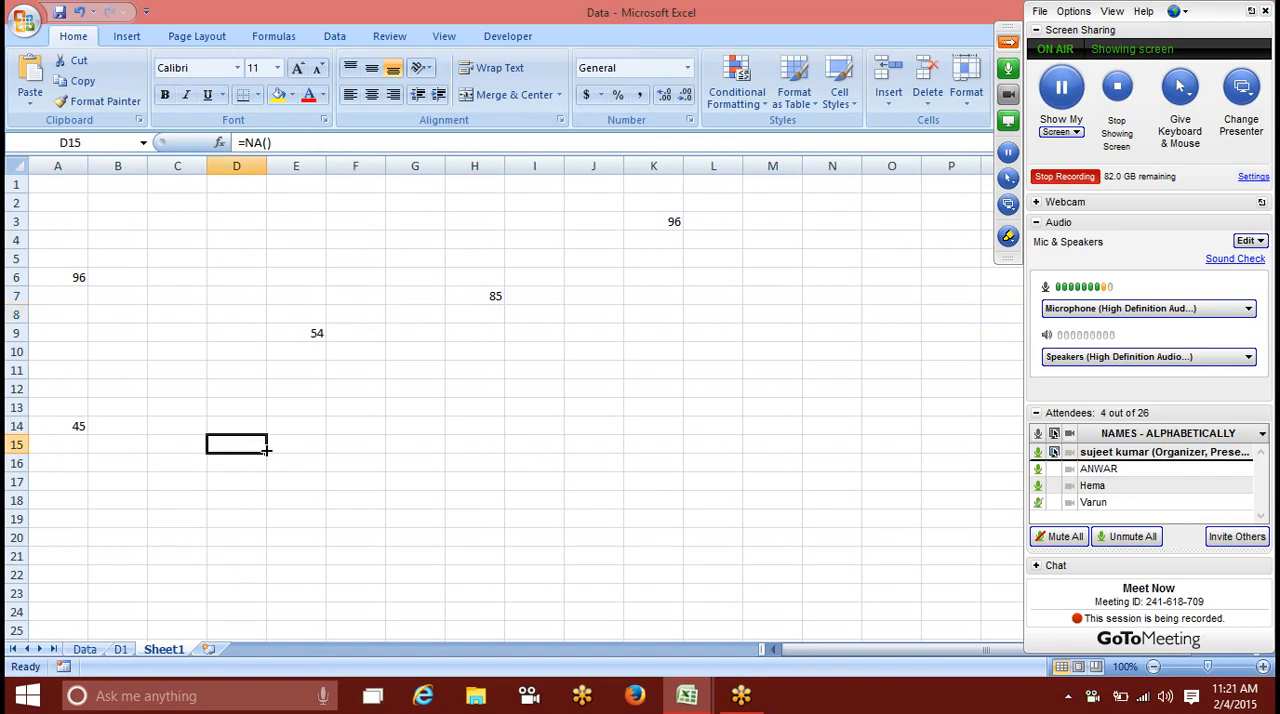
pyautogui.click(534, 313)
# Step: Switch to the Data sheet and autofit the widths of the Hire Date and Full Name columns
pyautogui.click(85, 649)
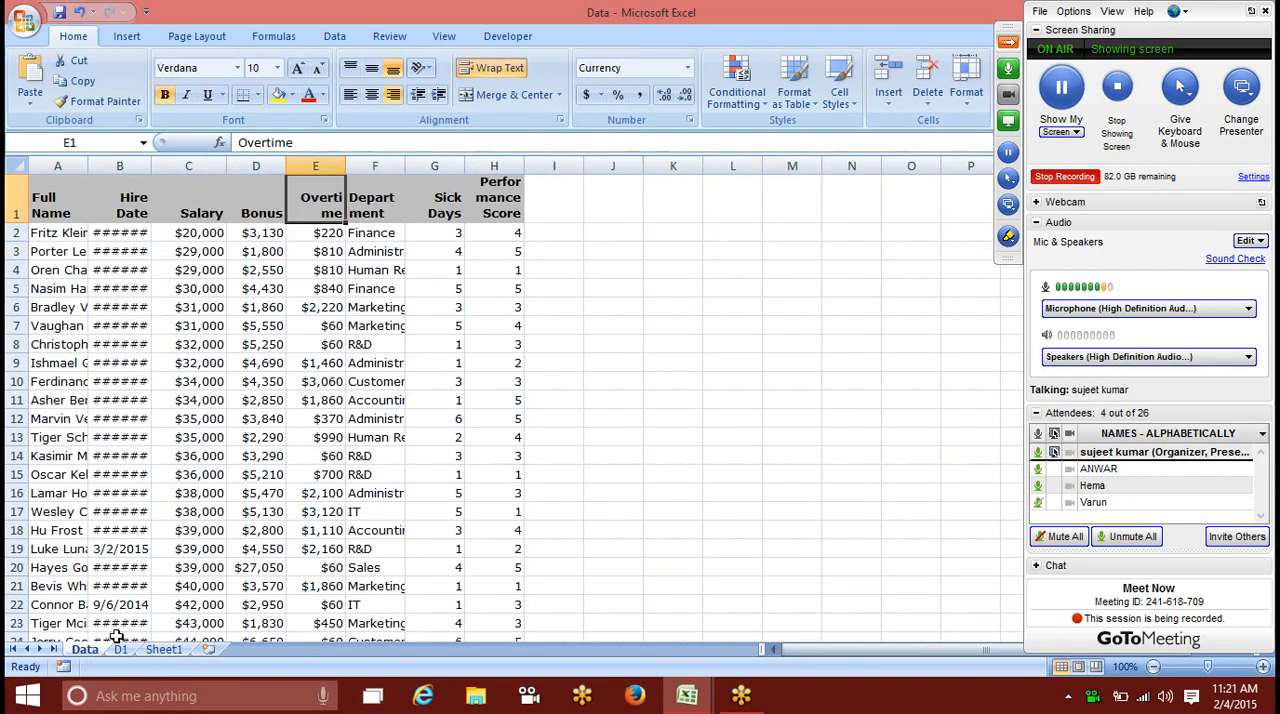
pyautogui.click(301, 254)
pyautogui.doubleClick(151, 165)
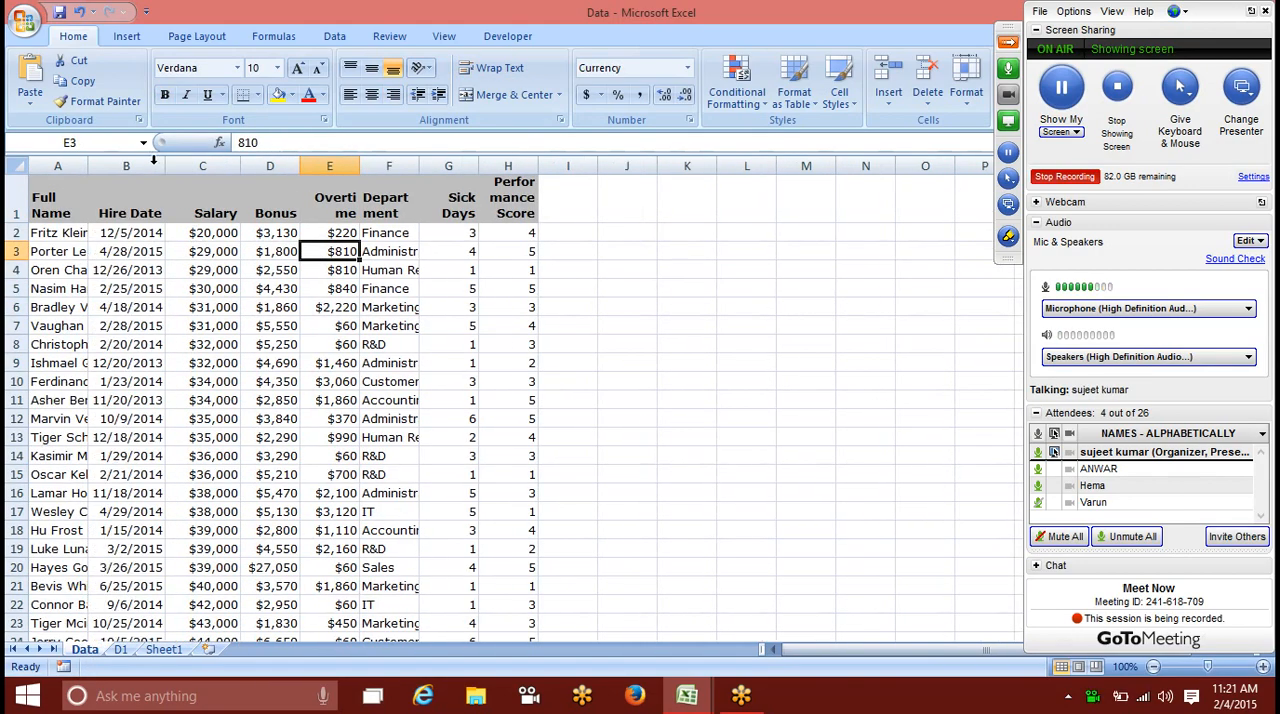
pyautogui.doubleClick(88, 165)
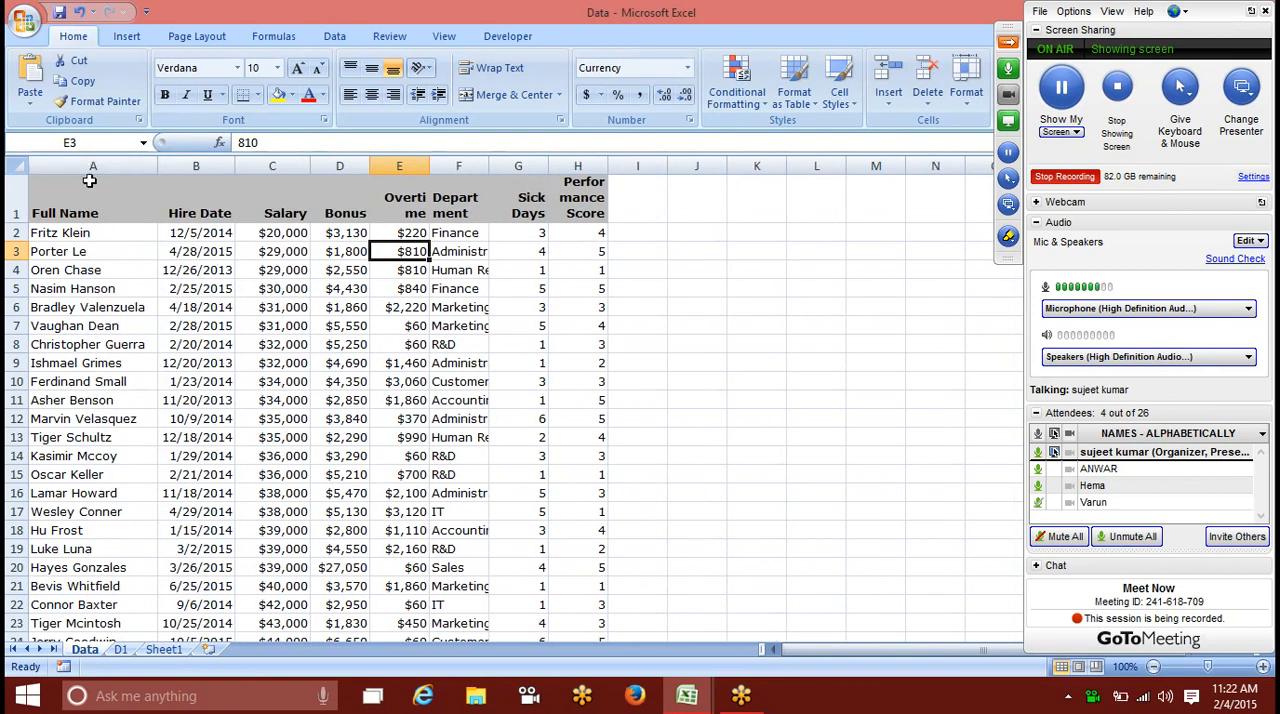
# Step: Review the salaries in C2:C19 and mute the first listed attendee in the GoToMeeting session
pyautogui.click(84, 231)
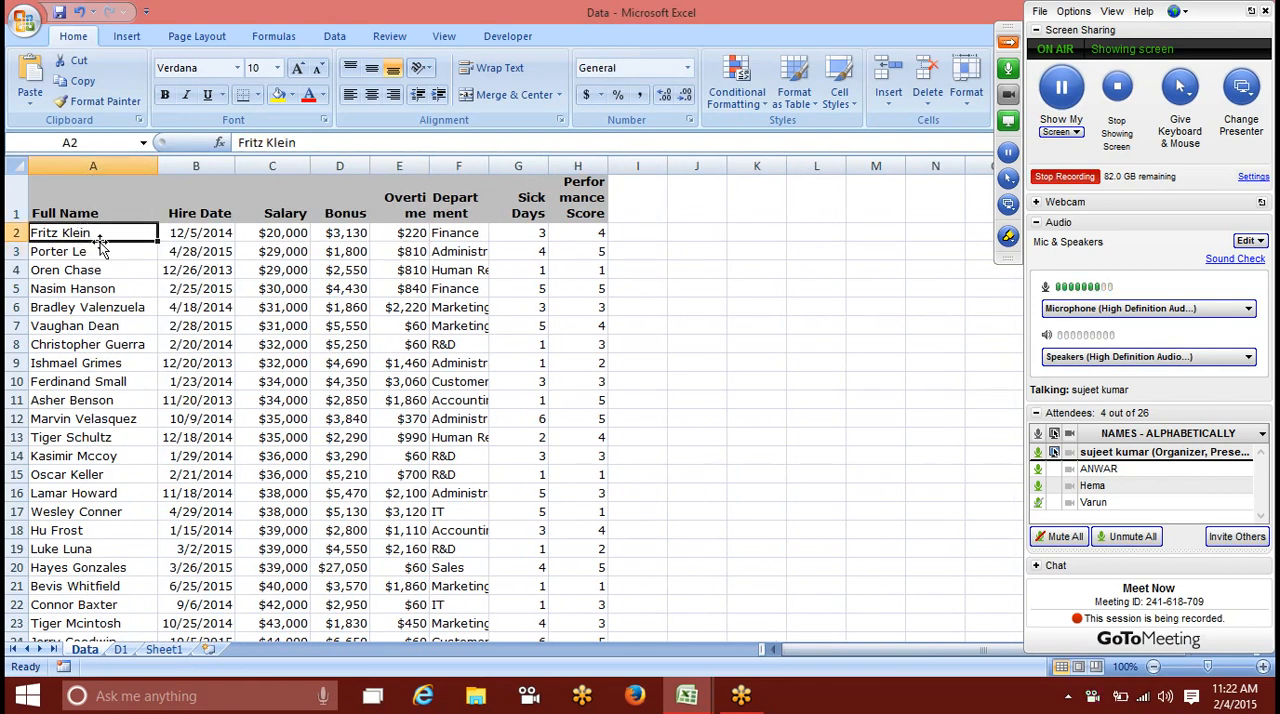
pyautogui.moveTo(265, 232); pyautogui.dragTo(285, 549)
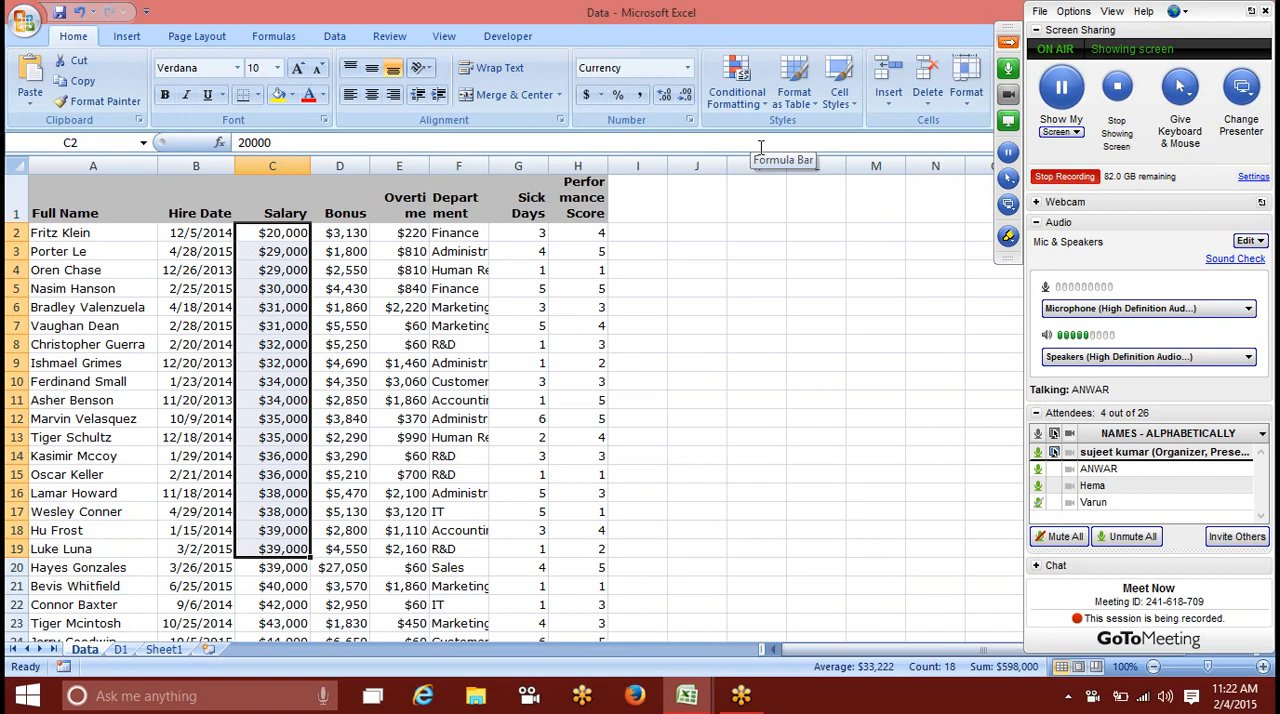
pyautogui.click(1039, 470)
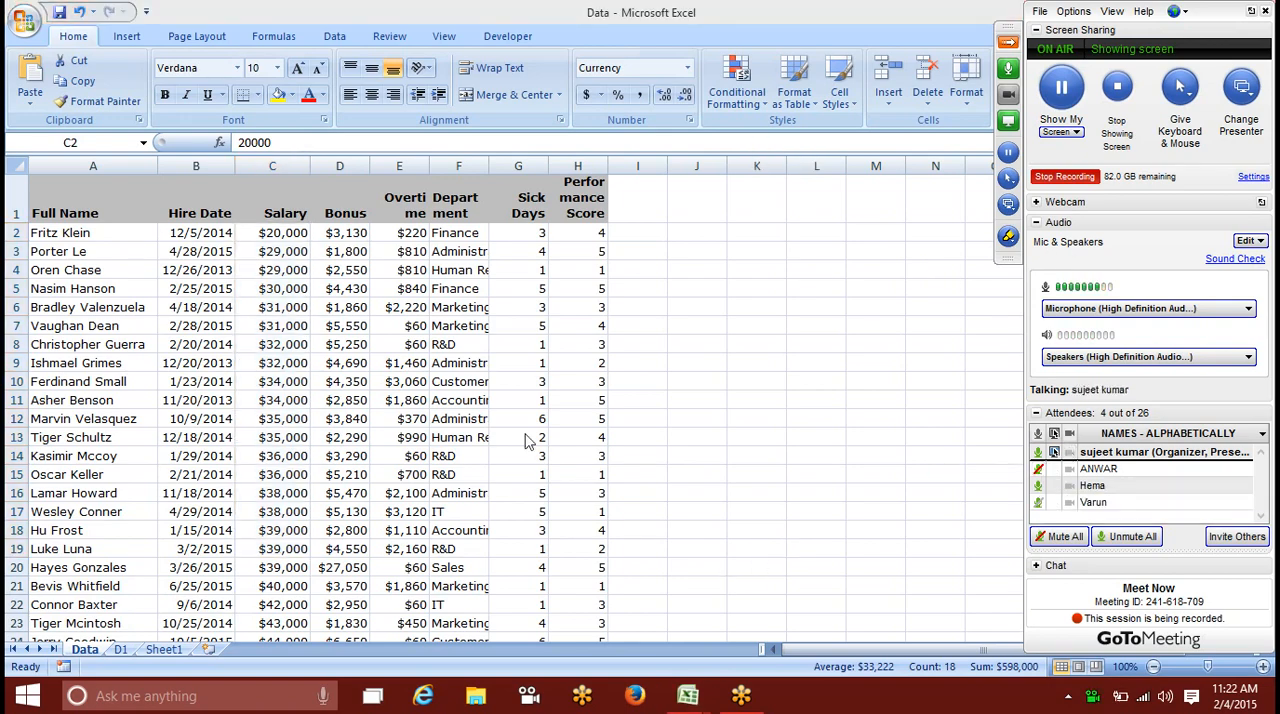
pyautogui.click(352, 340)
# Step: Start a new conditional formatting rule for cell A2 that uses a formula to determine which cells to format
pyautogui.click(110, 238)
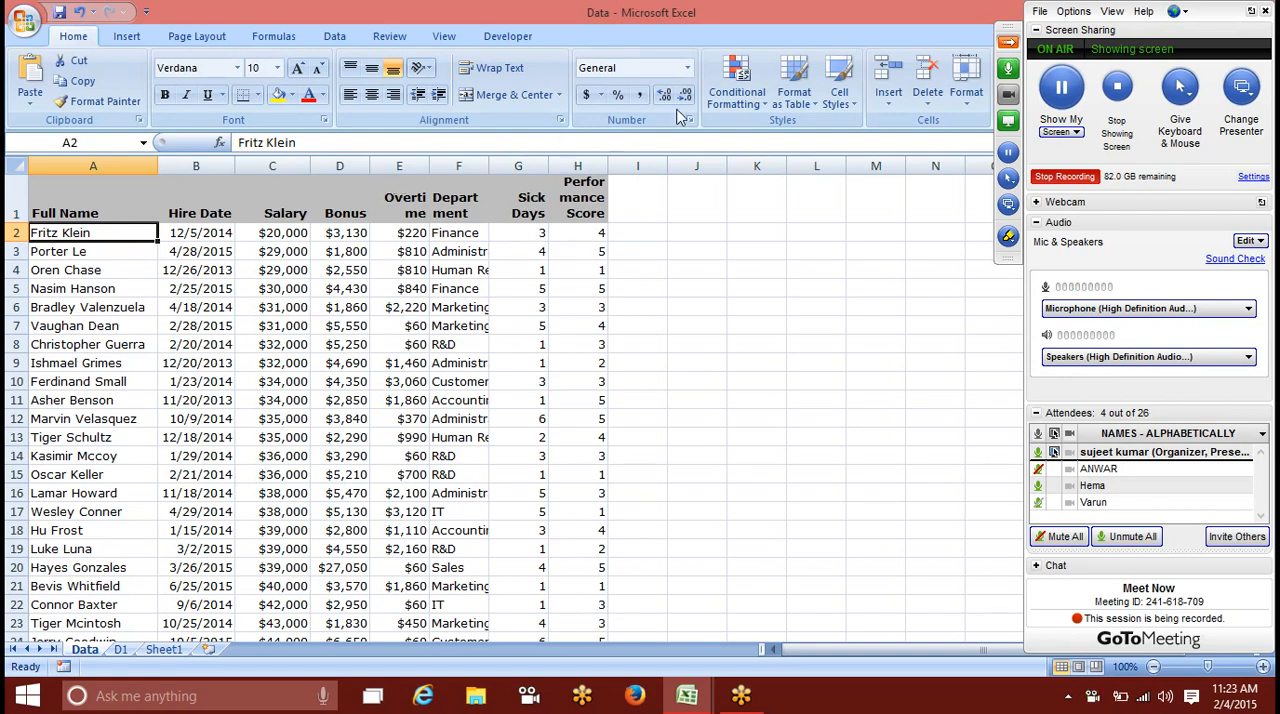
pyautogui.click(737, 85)
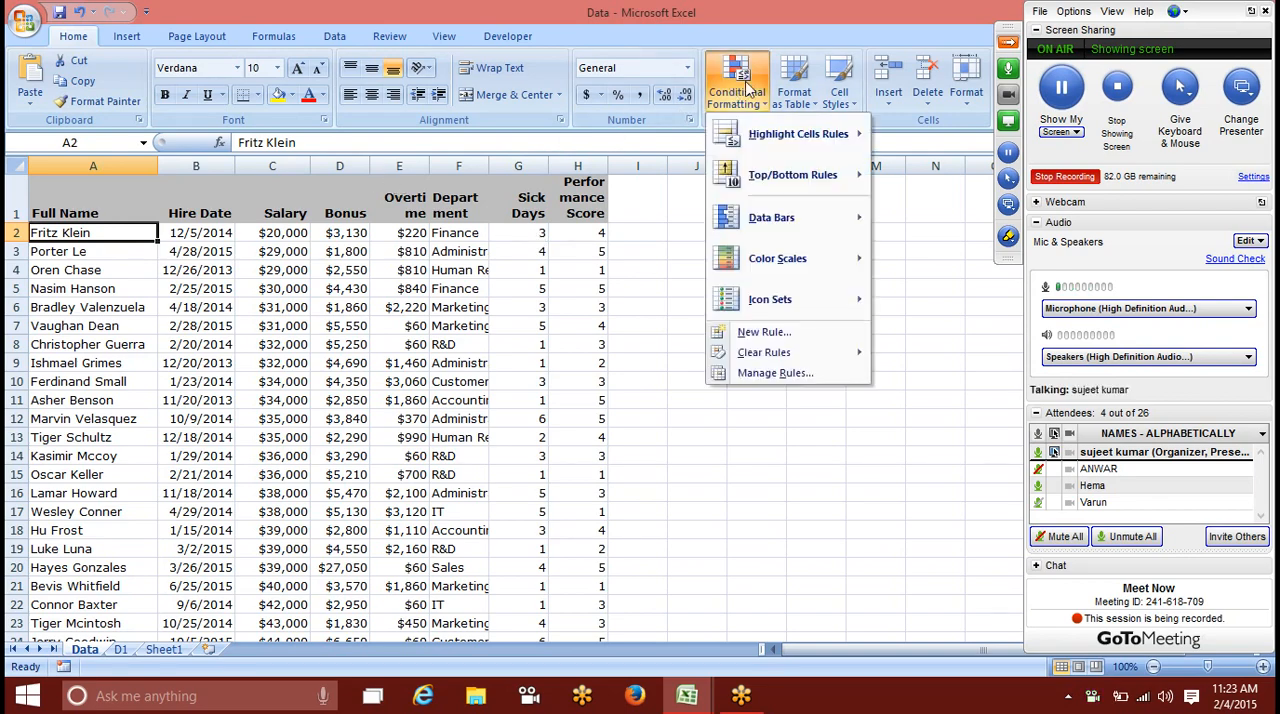
pyautogui.click(739, 340)
pyautogui.click(576, 210)
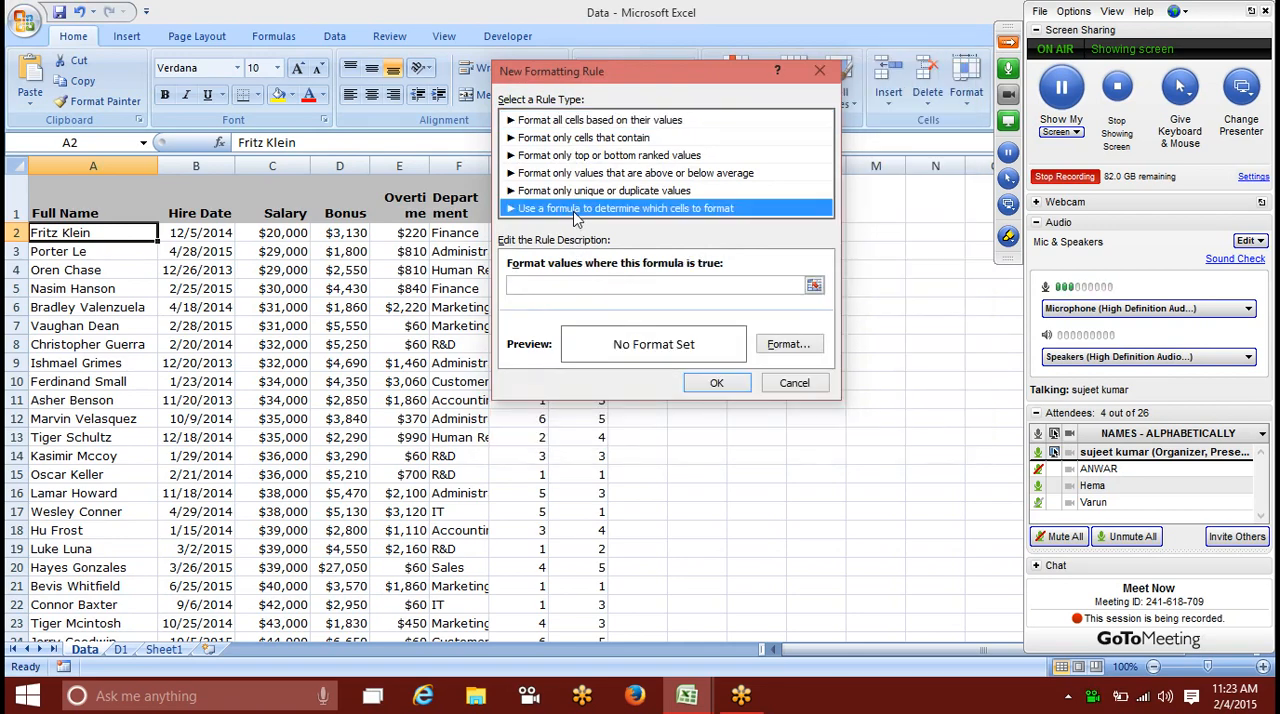
pyautogui.moveTo(602, 80); pyautogui.dragTo(654, 212)
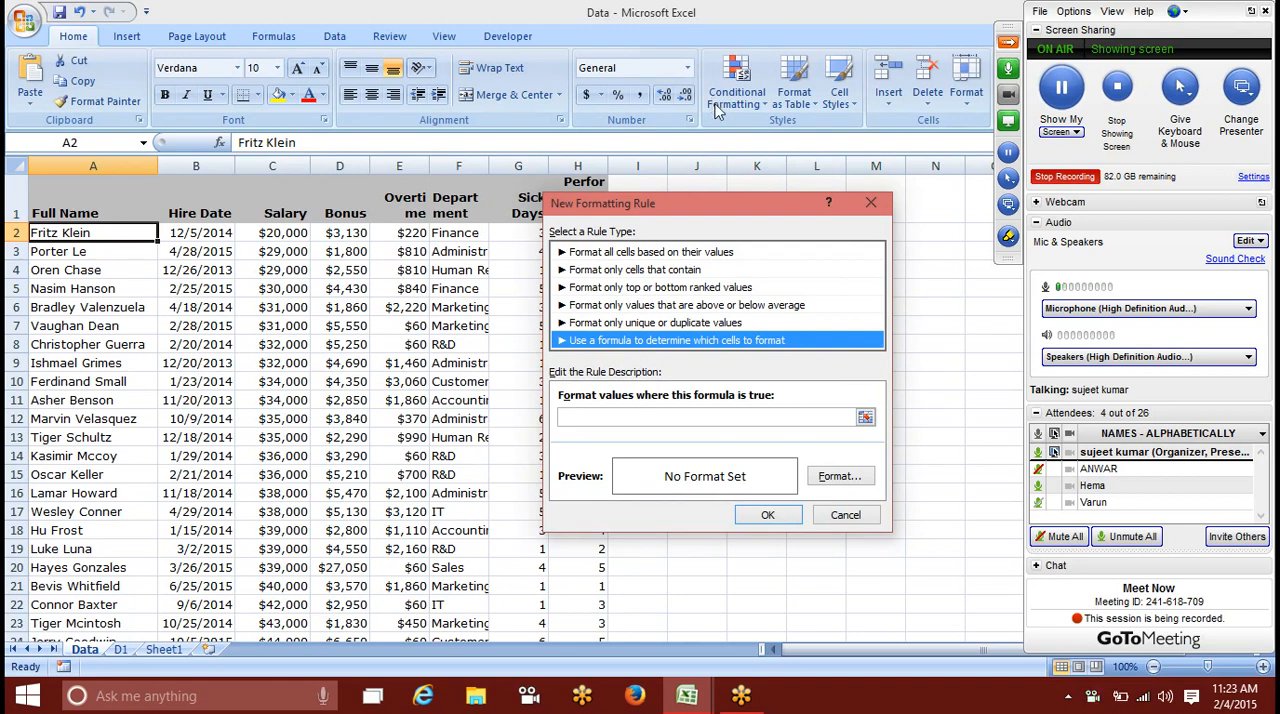
# Step: Enter the rule formula =$G$2>3, referencing the first Sick Days value
pyautogui.click(648, 416)
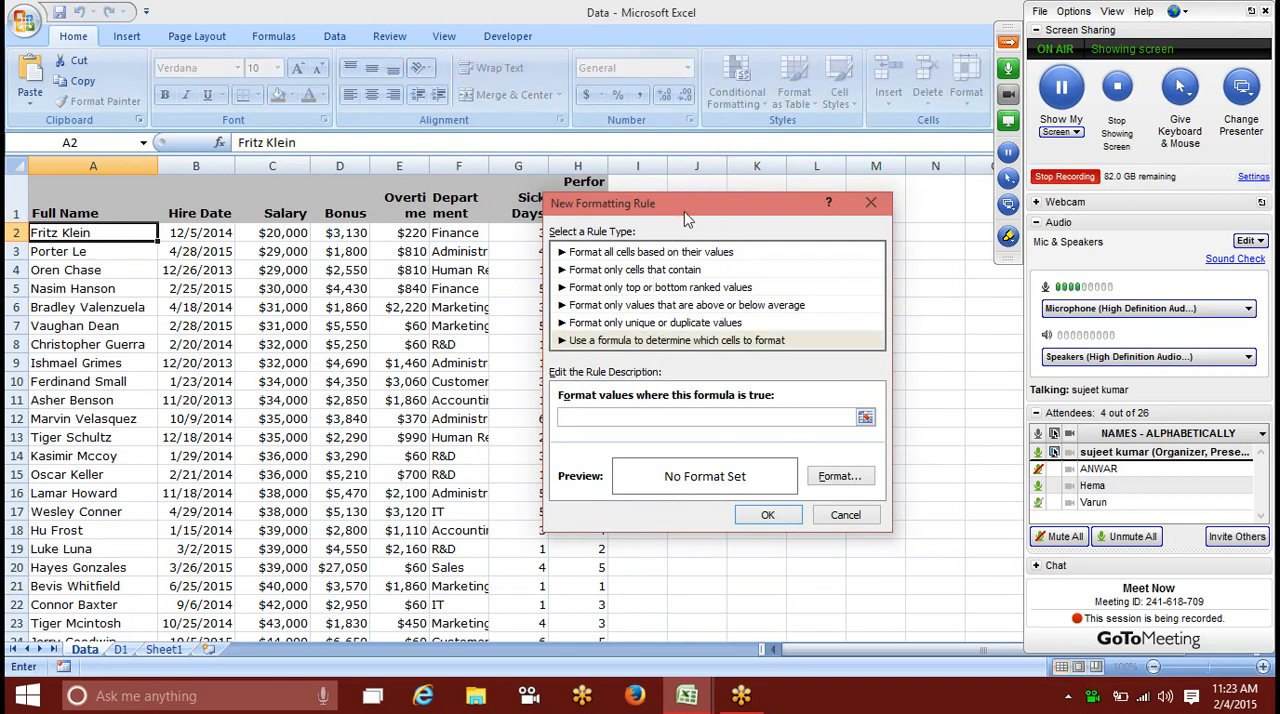
pyautogui.moveTo(790, 240); pyautogui.dragTo(786, 206)
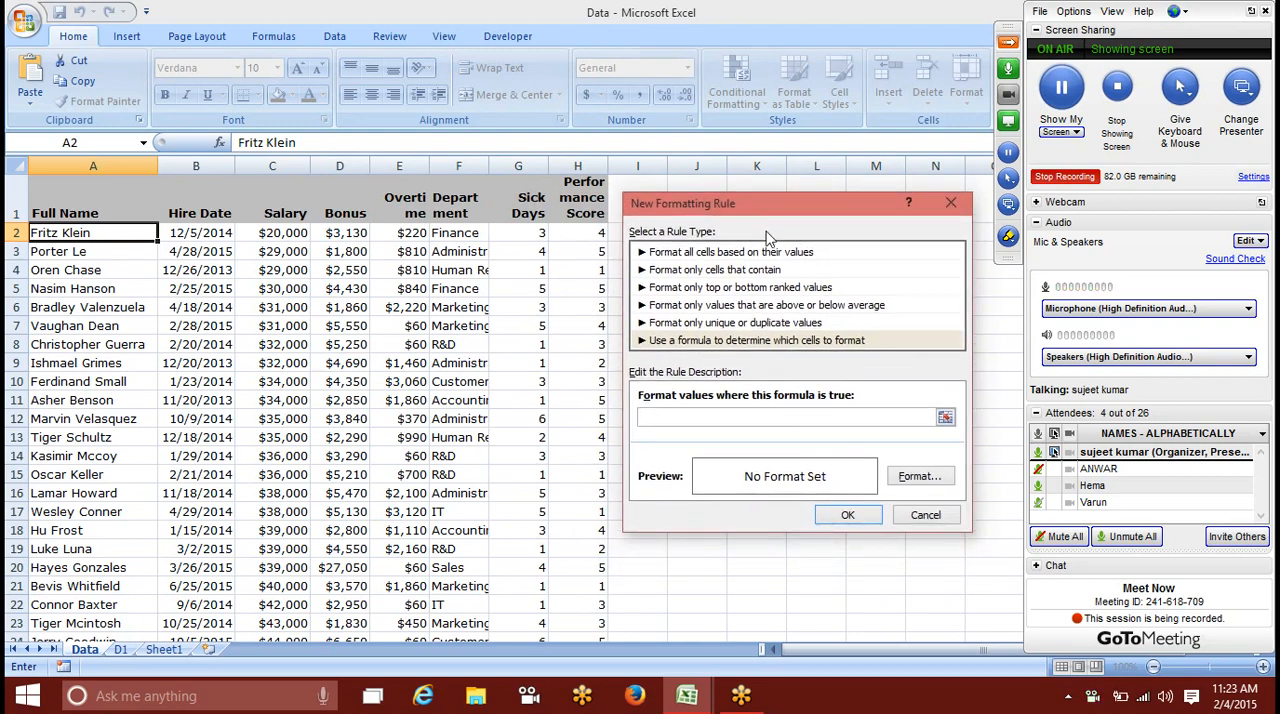
pyautogui.click(684, 421)
pyautogui.write('=')
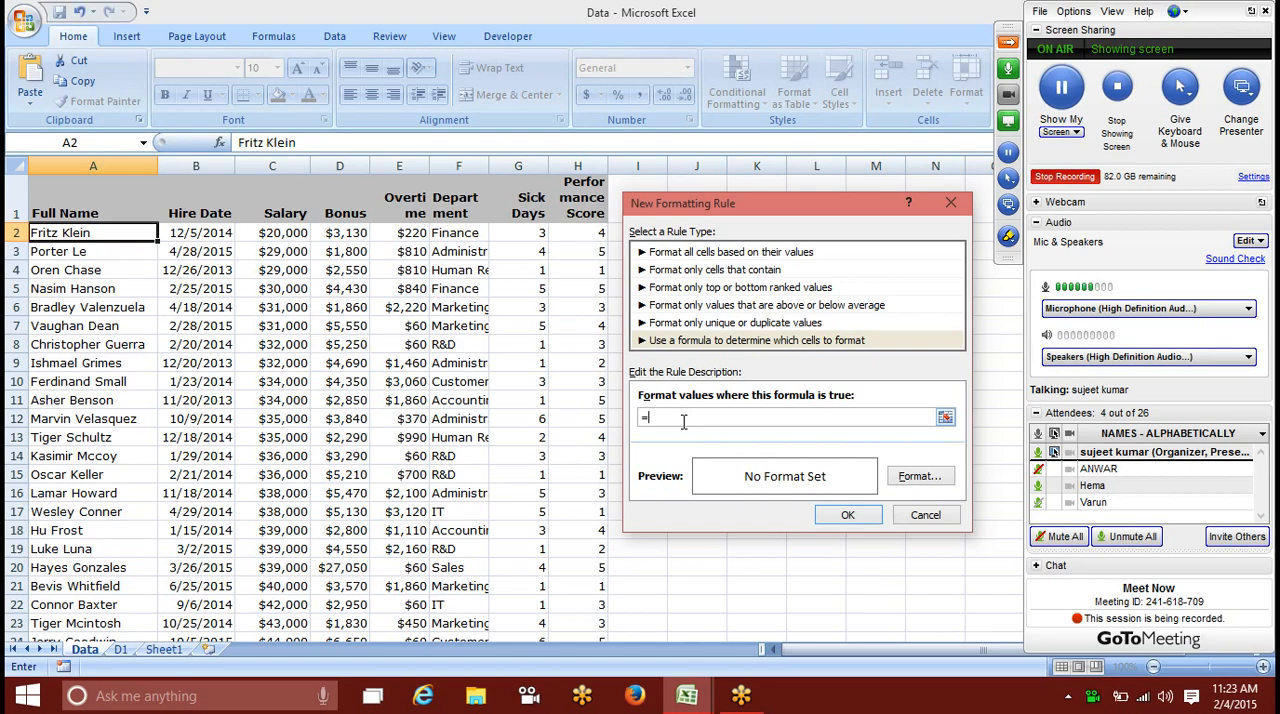
pyautogui.click(518, 236)
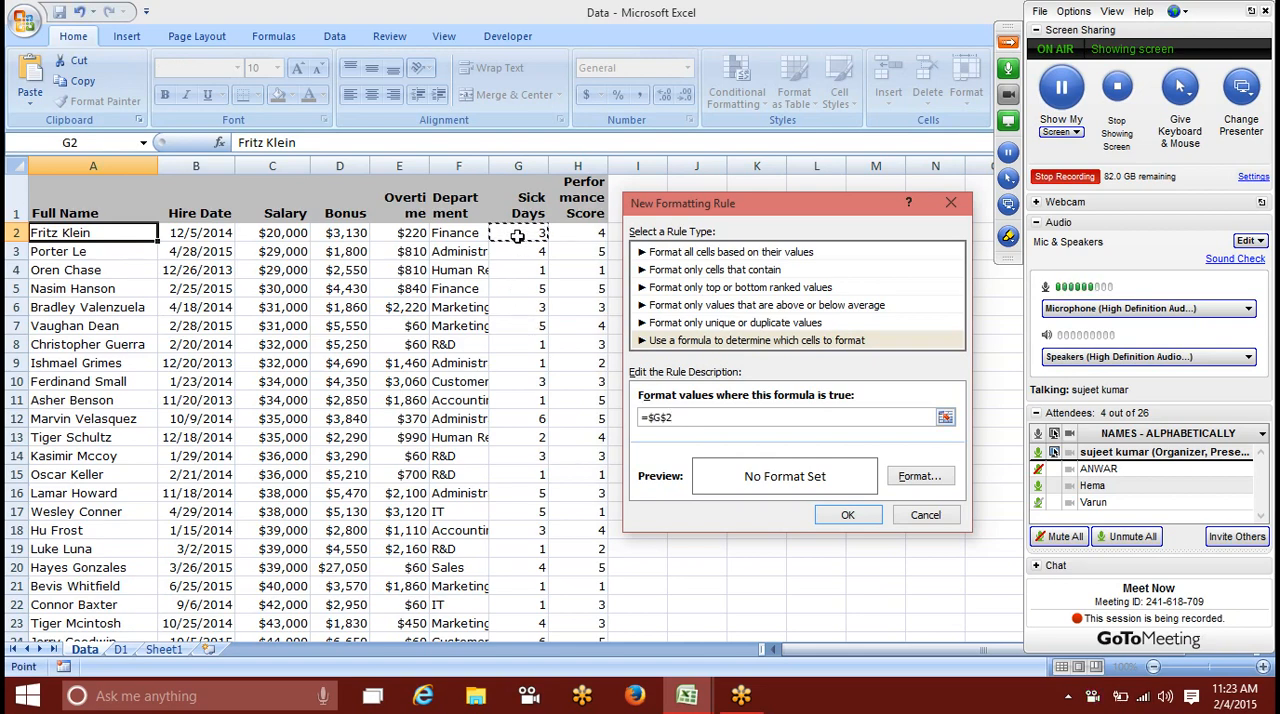
pyautogui.write('>3')
# Step: Set the rule's format to a red background fill and return to the formula for editing
pyautogui.click(919, 477)
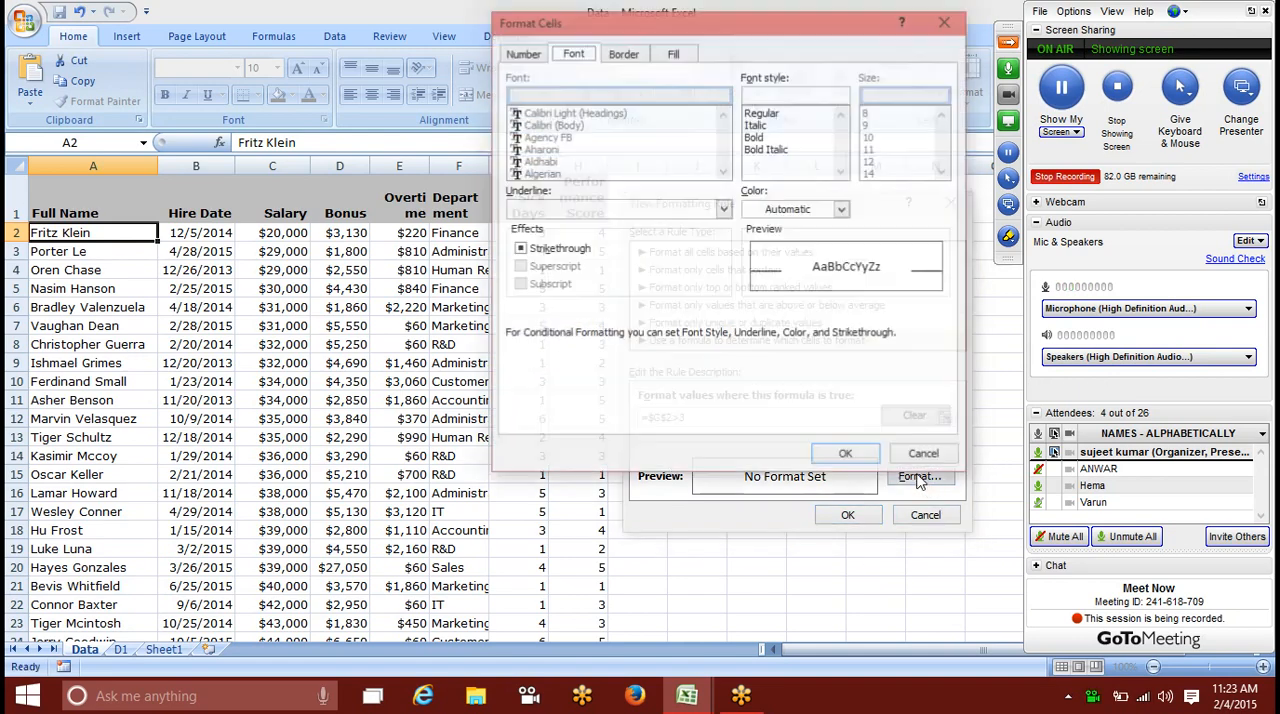
pyautogui.click(674, 54)
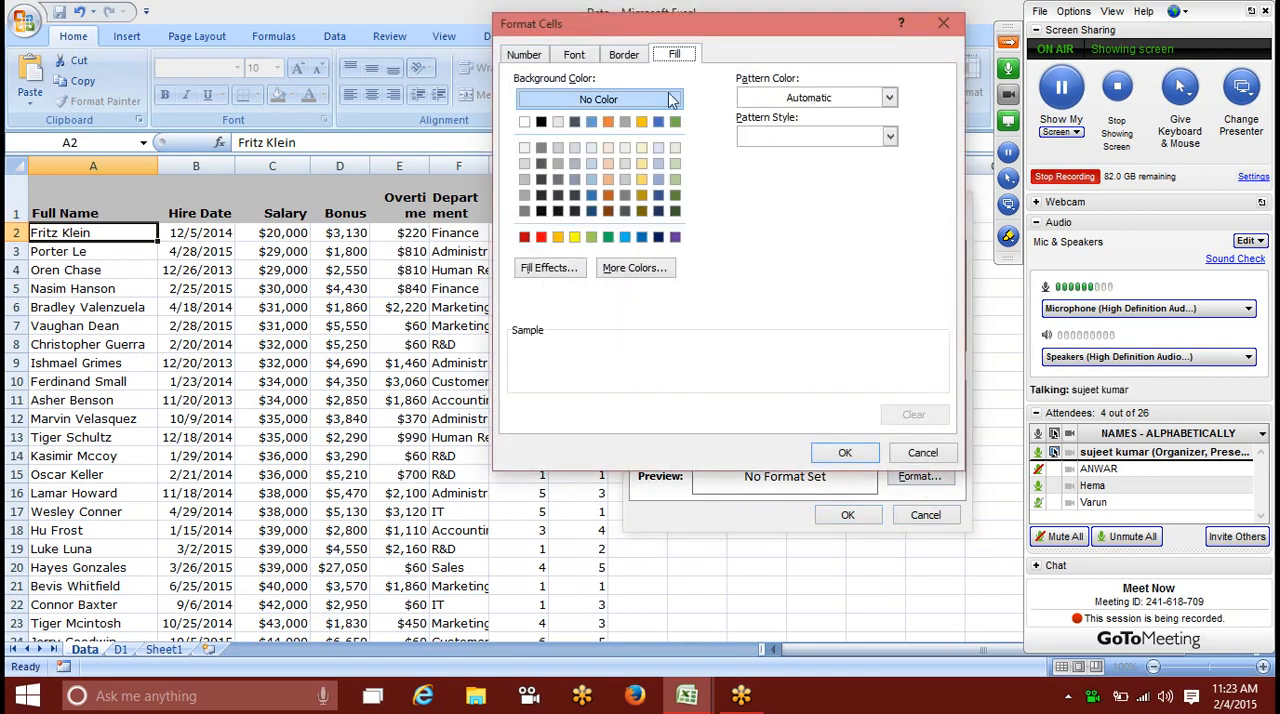
pyautogui.click(538, 237)
pyautogui.click(845, 452)
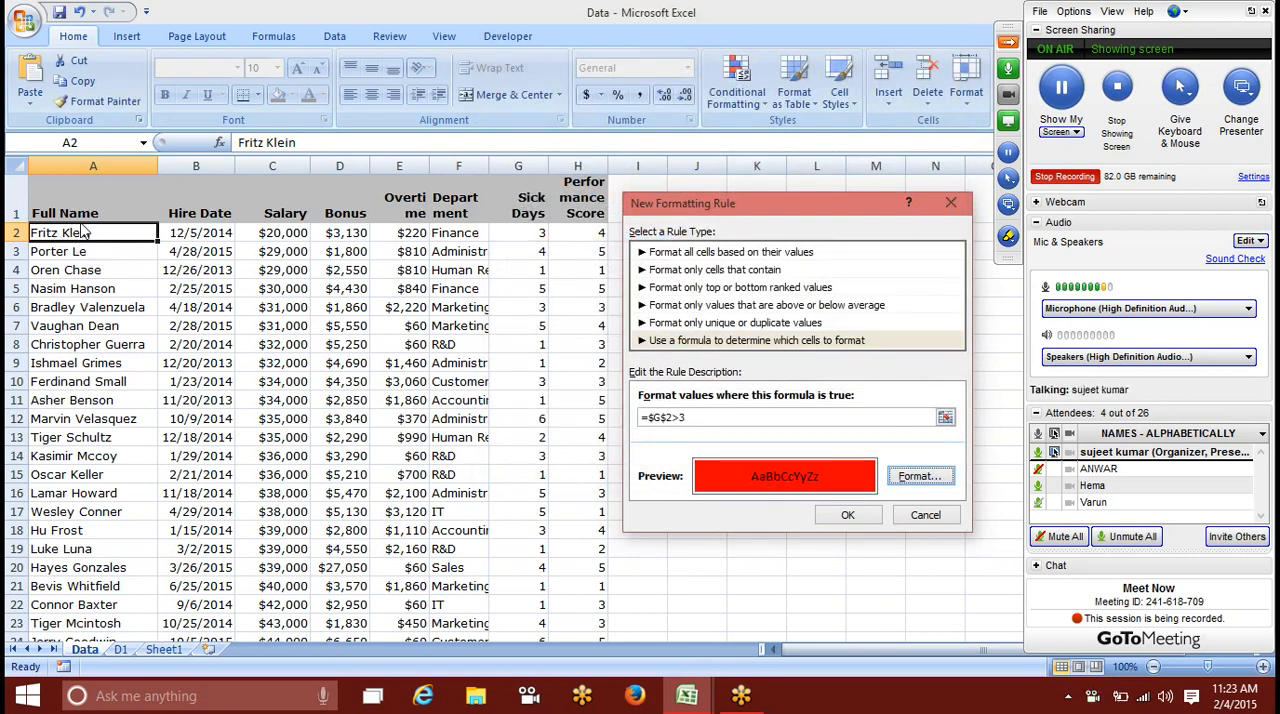
pyautogui.click(674, 417)
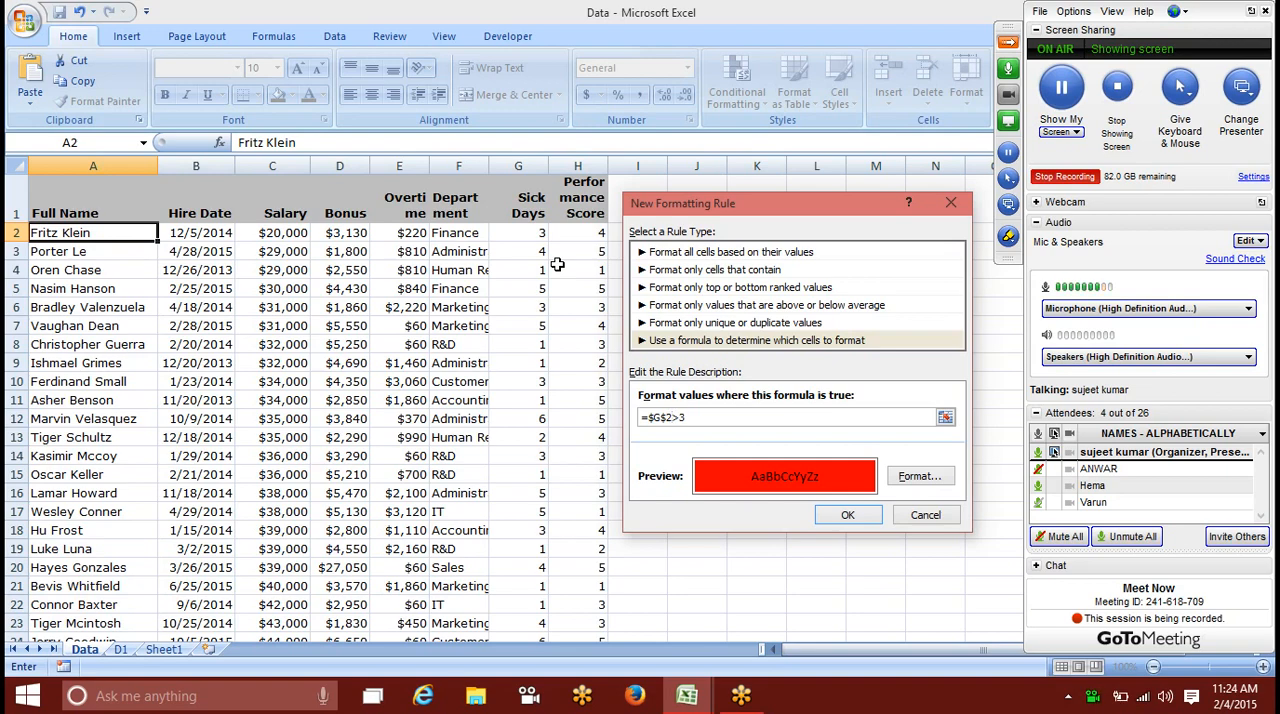
# Step: Change the rule formula to =$G2>3 and copy cell A2's formatting down the Full Name column to A2:A22
pyautogui.press('Left')
pyautogui.press('Left')
pyautogui.press('Delete')
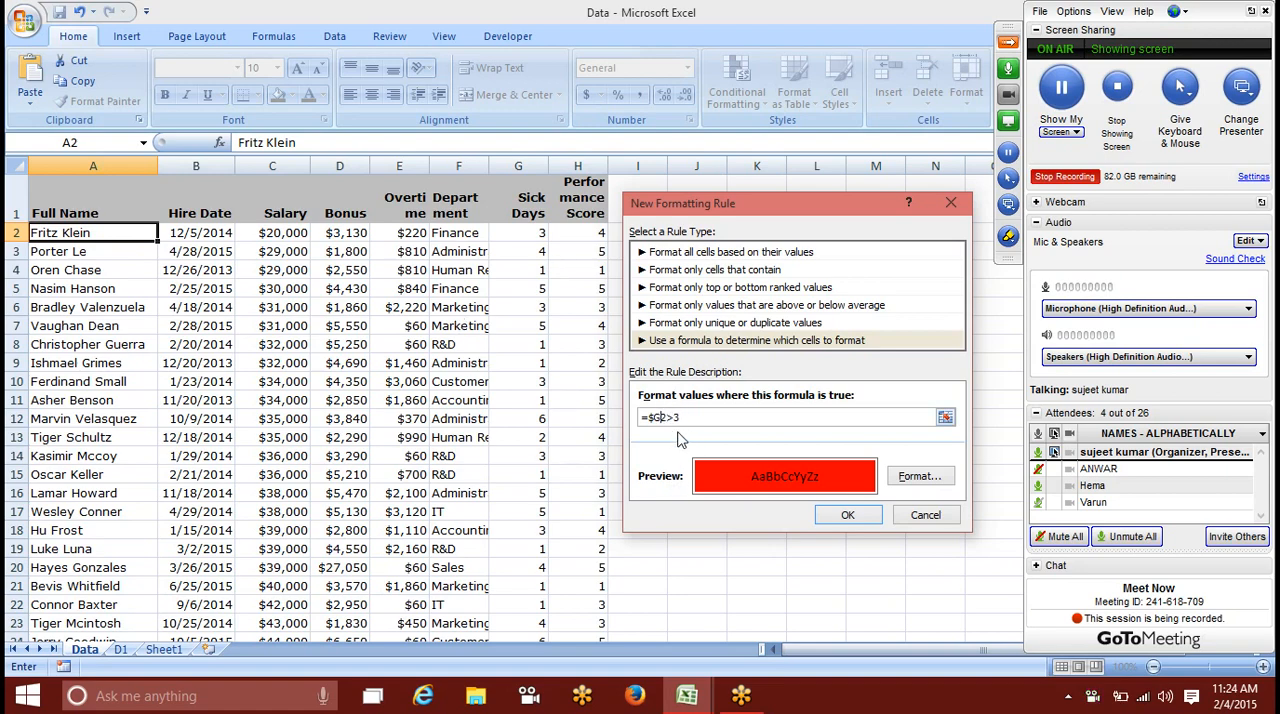
pyautogui.click(848, 514)
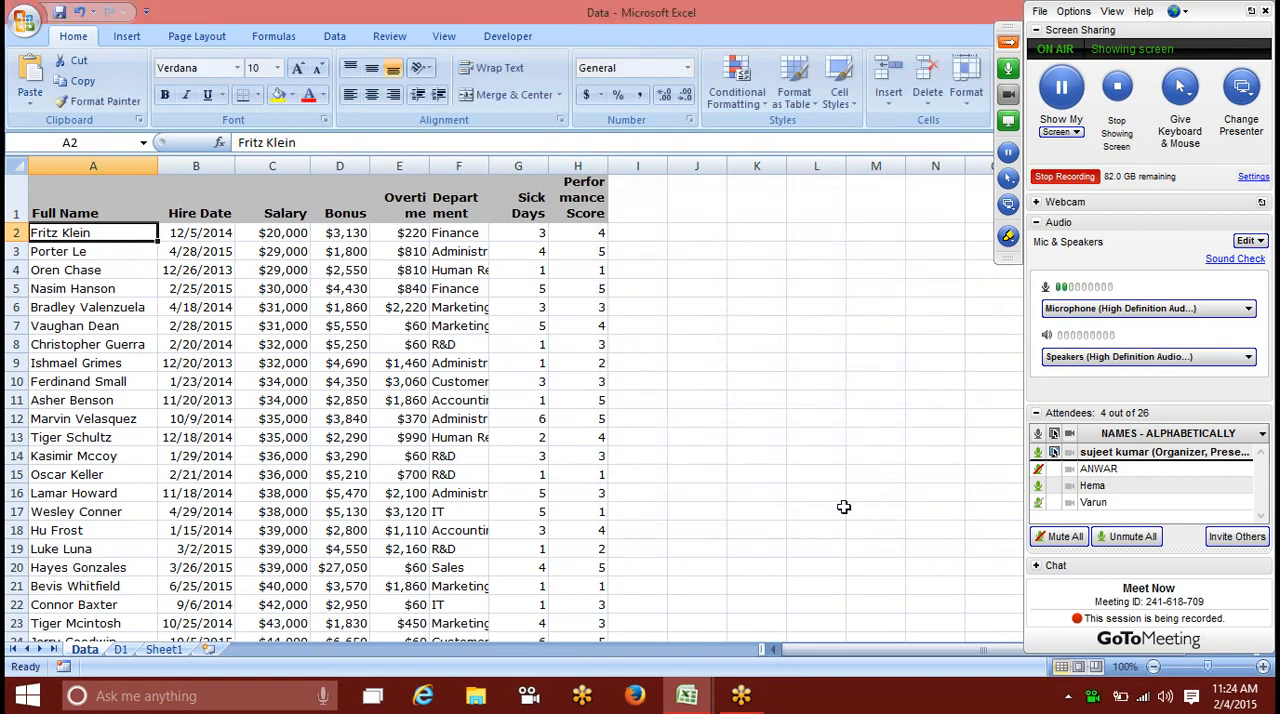
pyautogui.click(95, 106)
pyautogui.moveTo(60, 232)
pyautogui.mouseDown()
pyautogui.moveTo(75, 255)
pyautogui.moveTo(84, 604)
pyautogui.mouseUp()
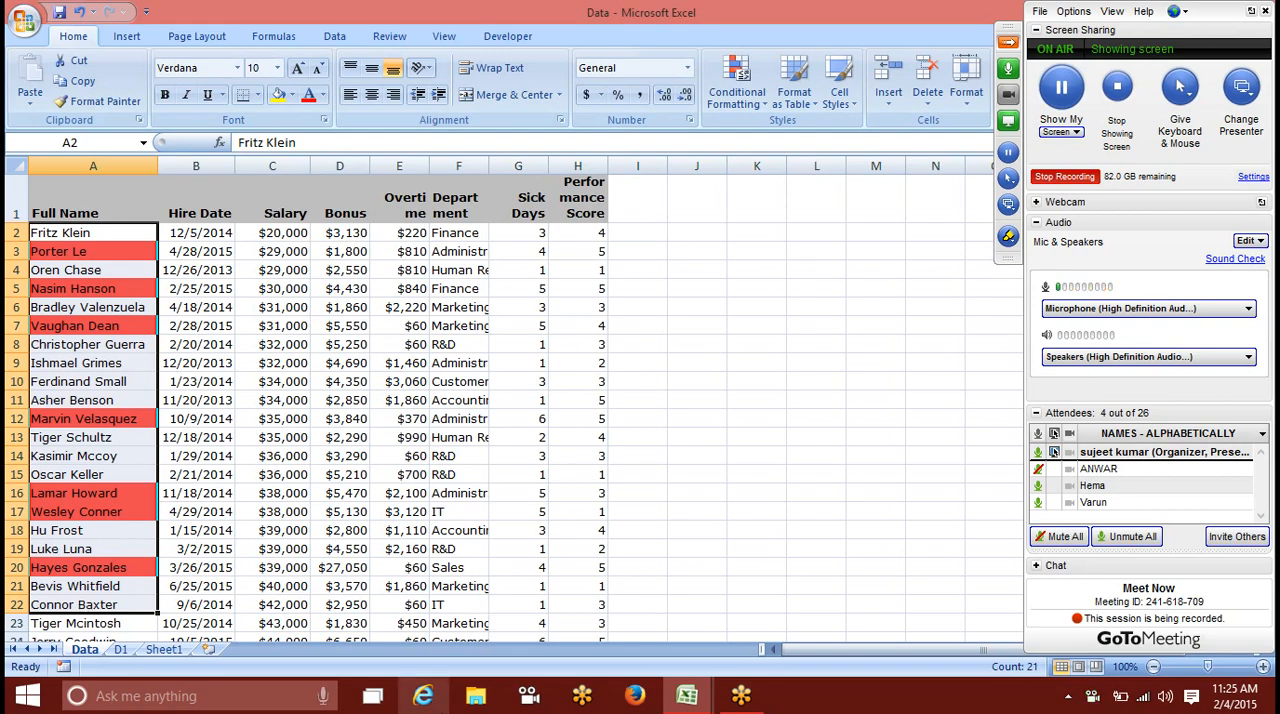
# Step: Unmute the first listed attendee in the GoToMeeting session and collapse the chat section
pyautogui.click(1039, 474)
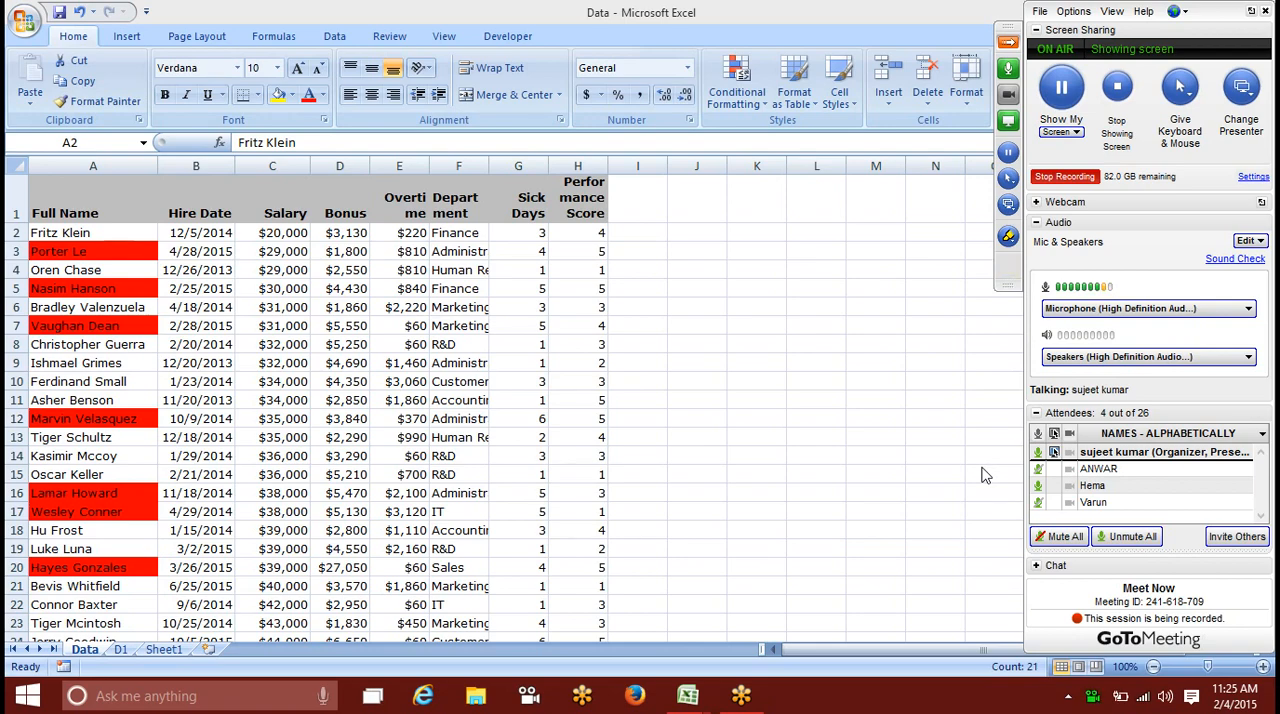
pyautogui.click(1008, 266)
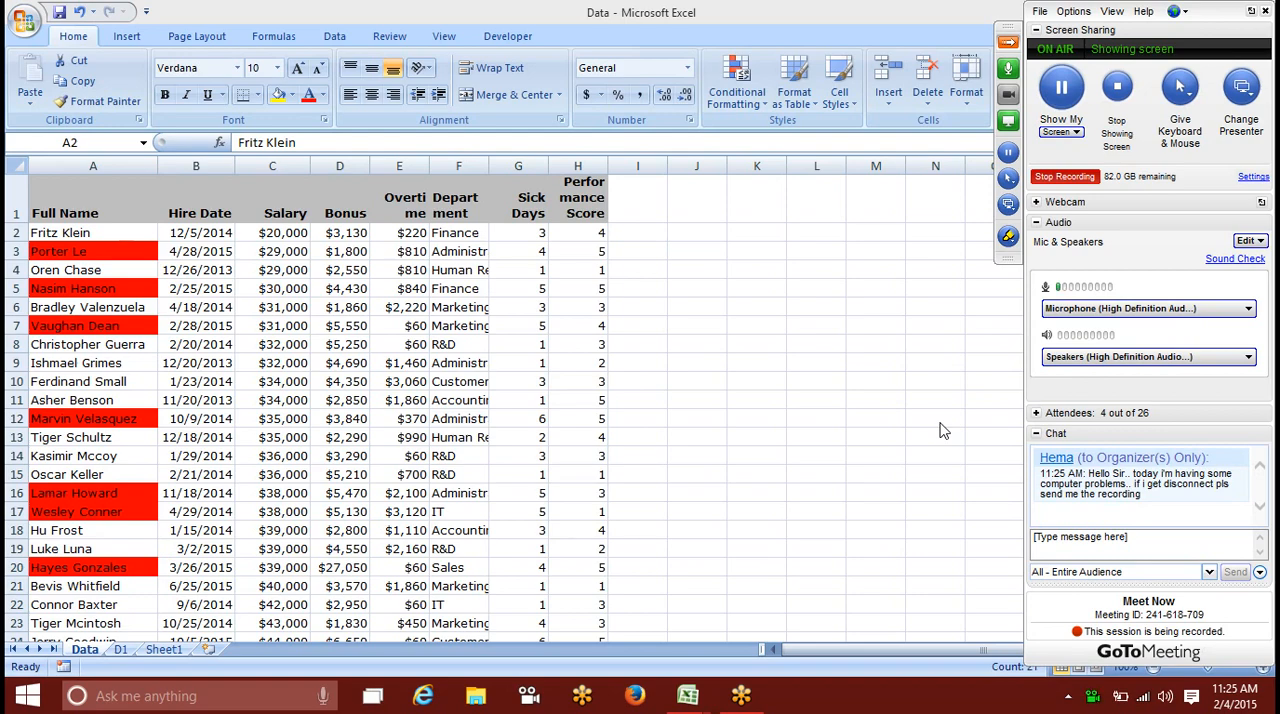
pyautogui.click(1035, 437)
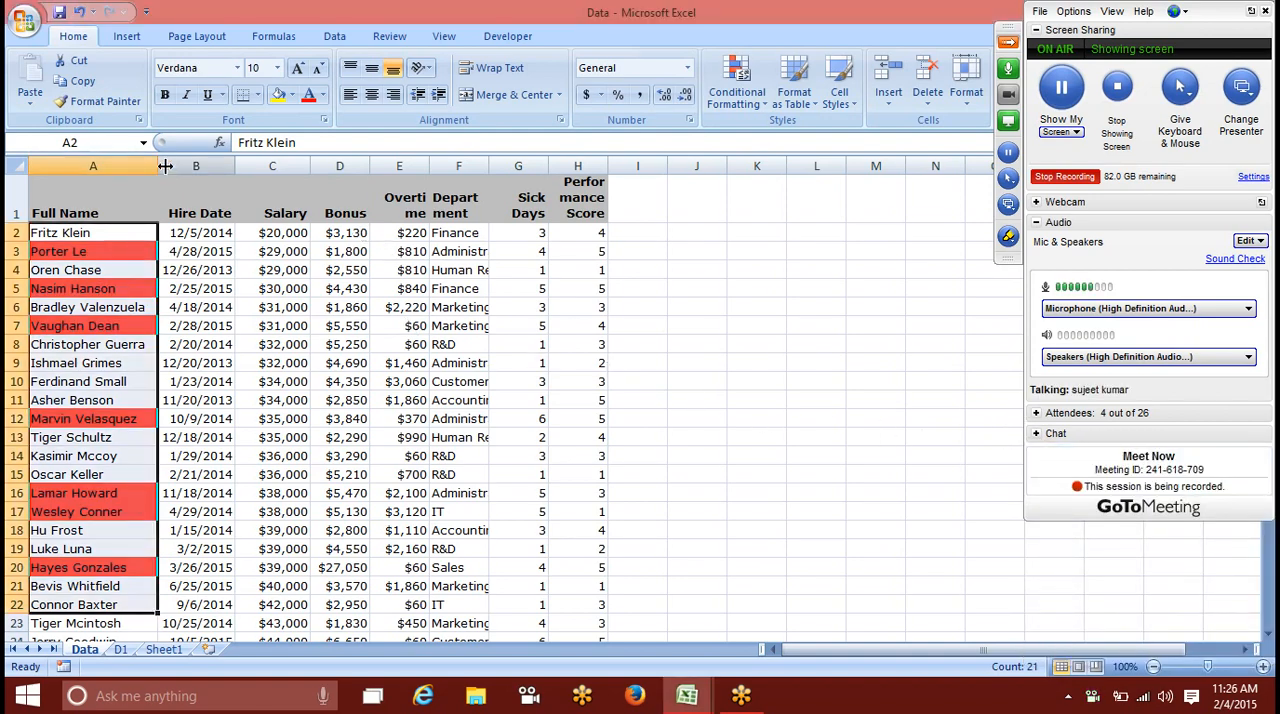
# Step: Undo the formatting copied over A2:A22 and cancel the pending copy
pyautogui.hotkey('ctrl', 'z')
pyautogui.hotkey('ctrl', 'c')
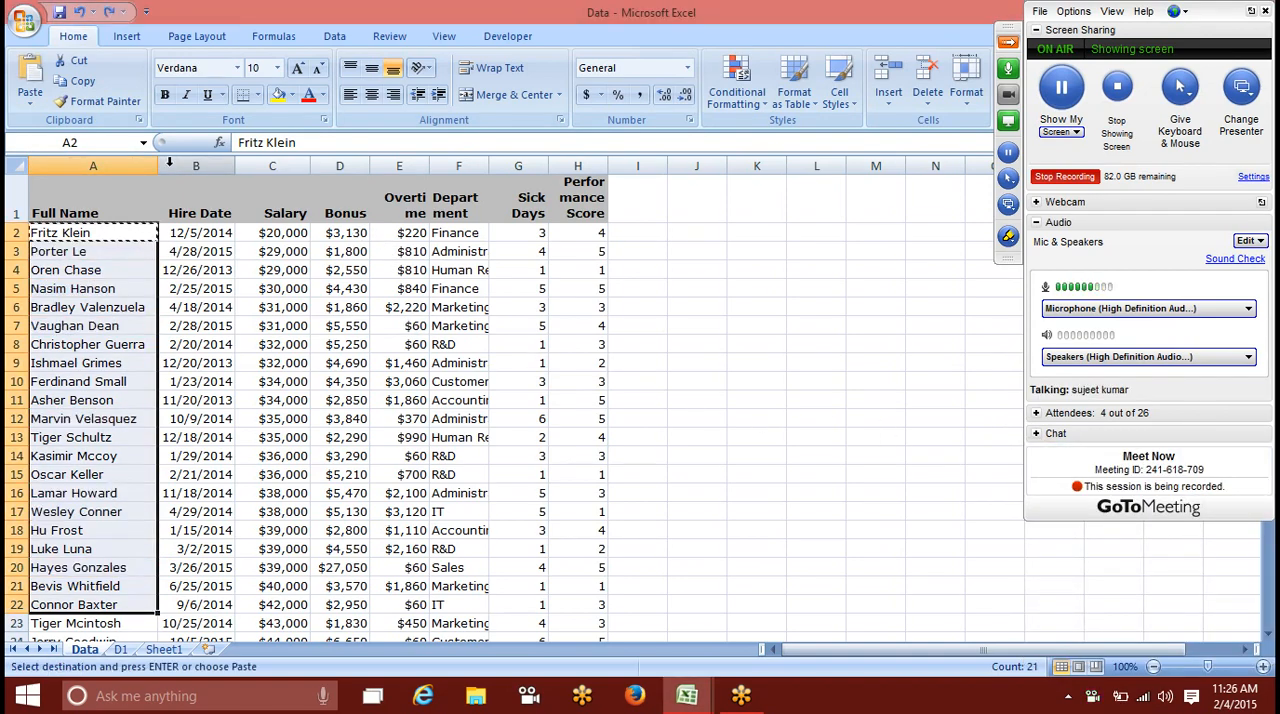
pyautogui.press('Escape')
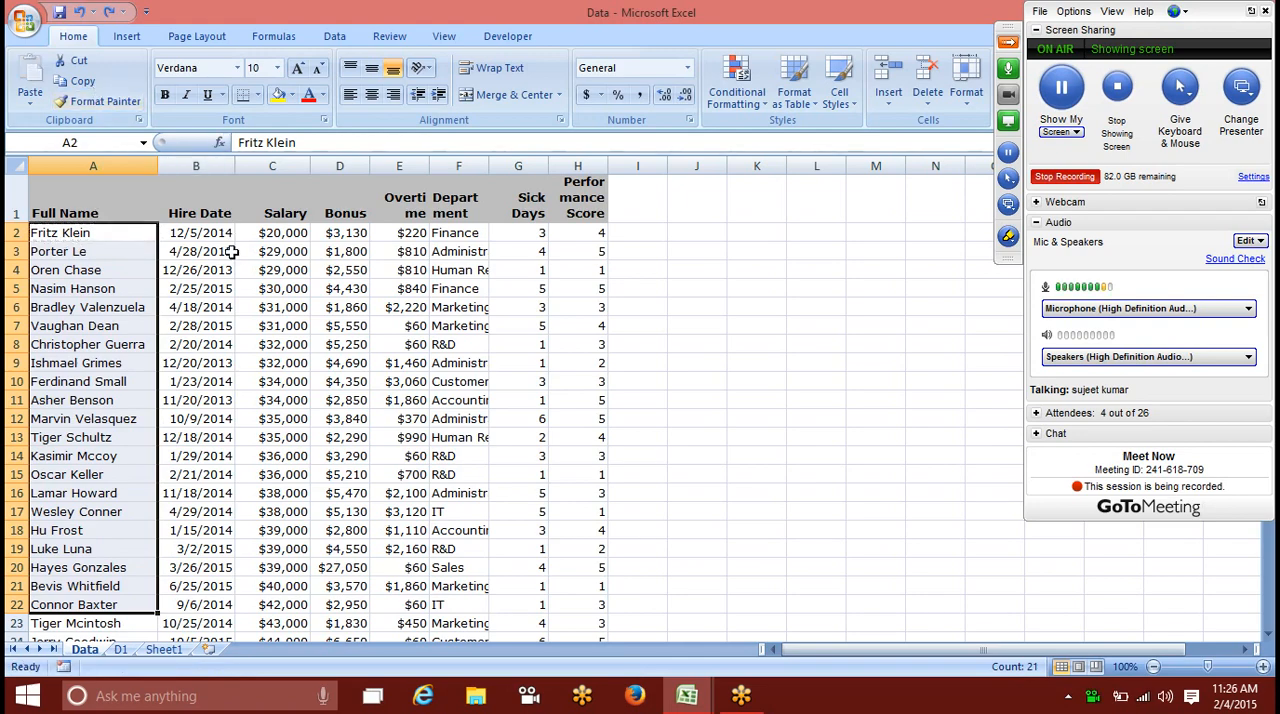
# Step: Create a new formatting rule for cell A2 that uses a formula to determine which cells to format
pyautogui.moveTo(276, 233); pyautogui.dragTo(395, 232)
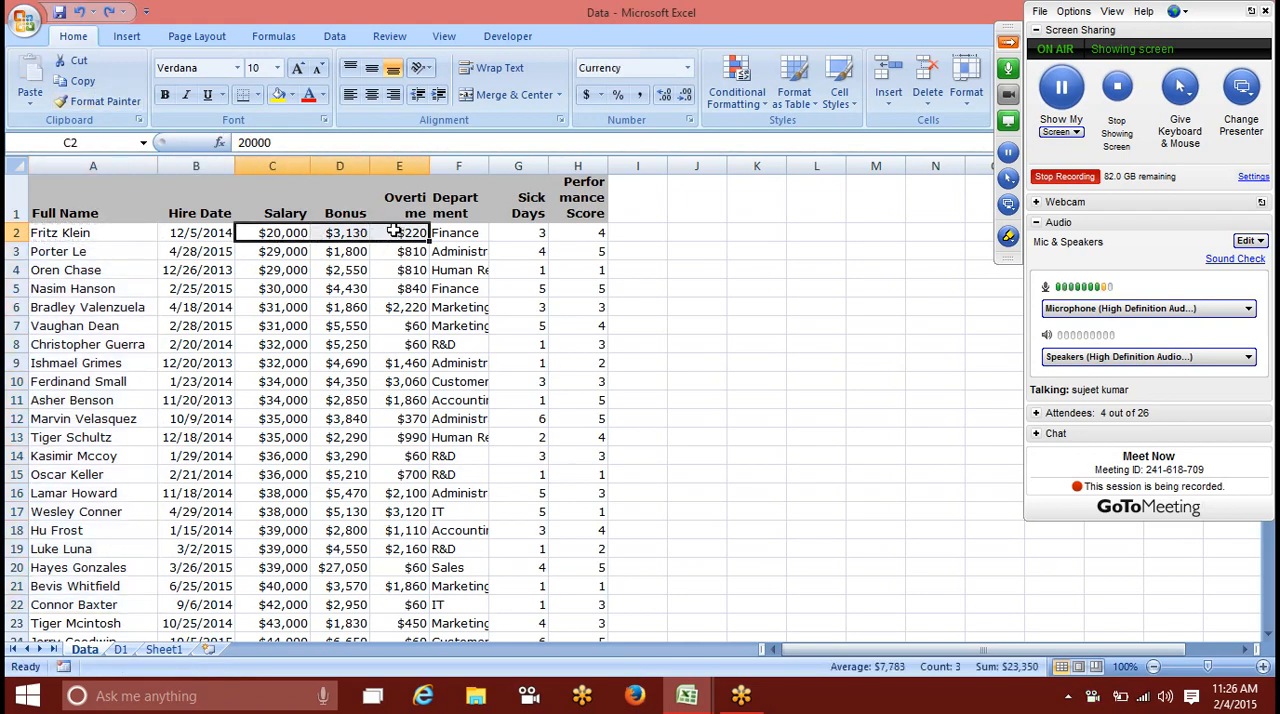
pyautogui.moveTo(130, 233); pyautogui.dragTo(597, 228)
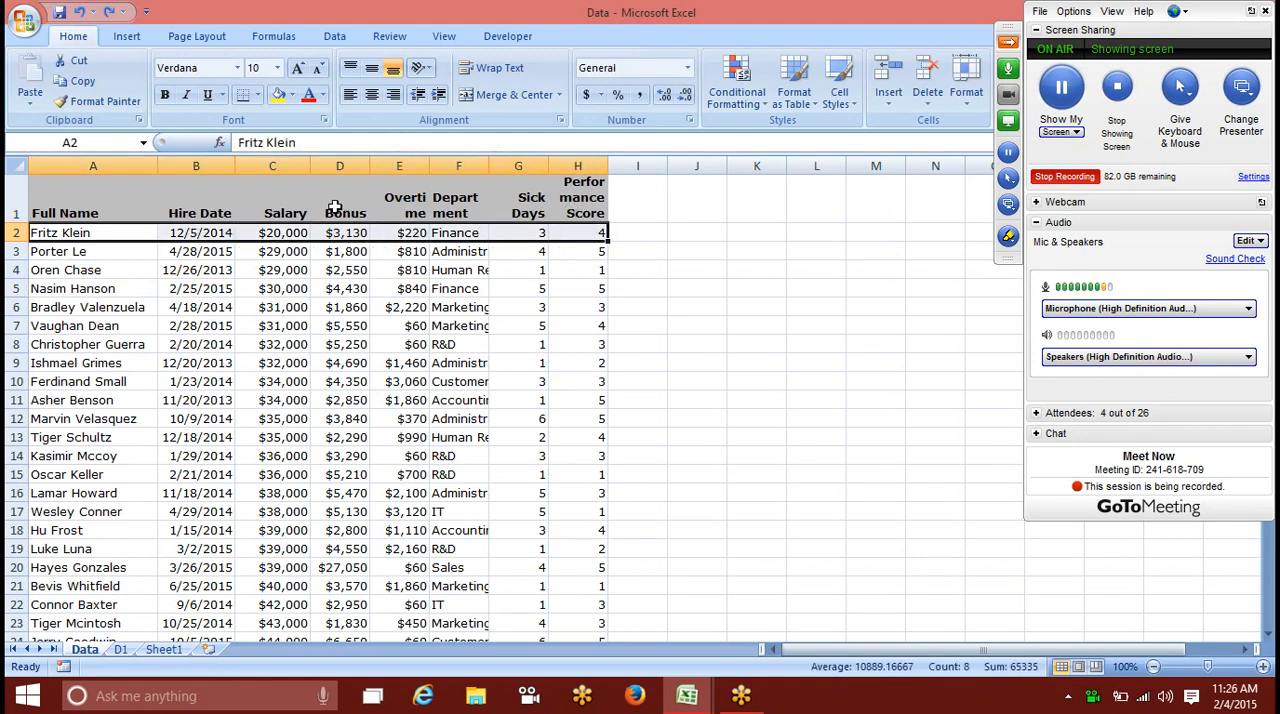
pyautogui.click(82, 233)
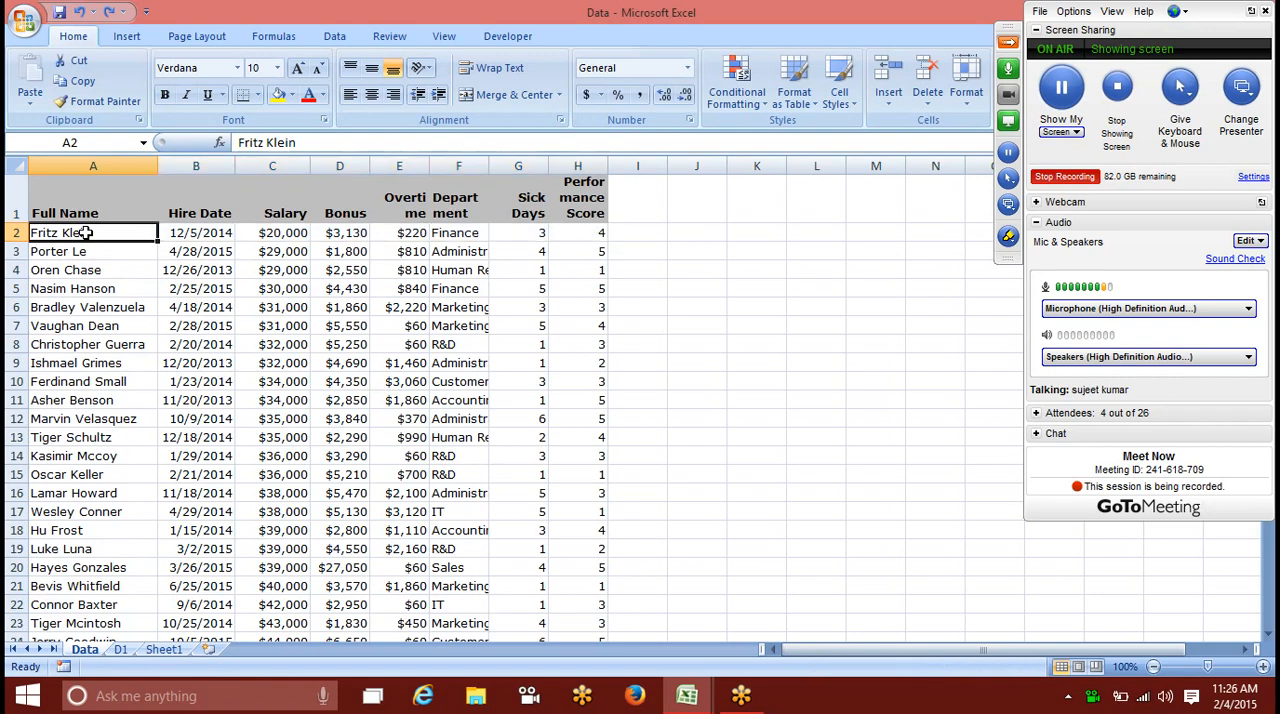
pyautogui.click(737, 95)
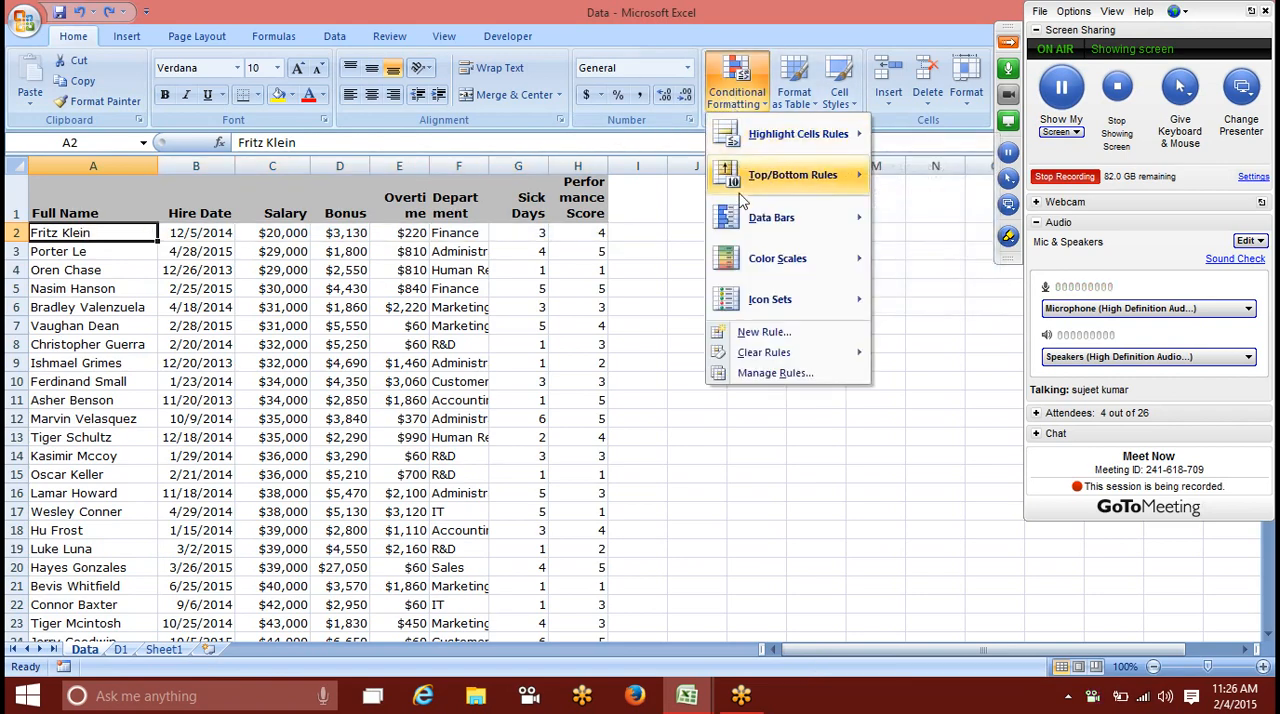
pyautogui.click(764, 331)
pyautogui.click(627, 318)
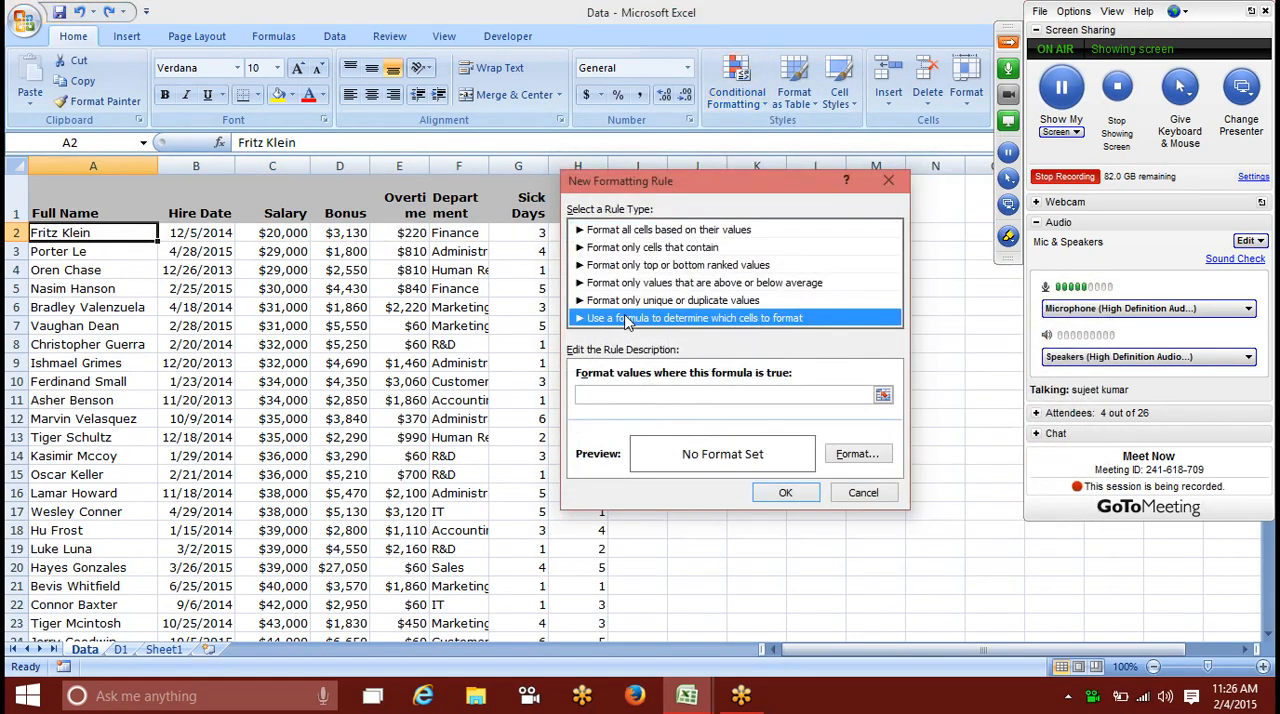
# Step: Enter the rule formula =sum($C$2:$E$2)>$C$14=30000, taking the cell references from the sheet
pyautogui.click(599, 396)
pyautogui.write('=')
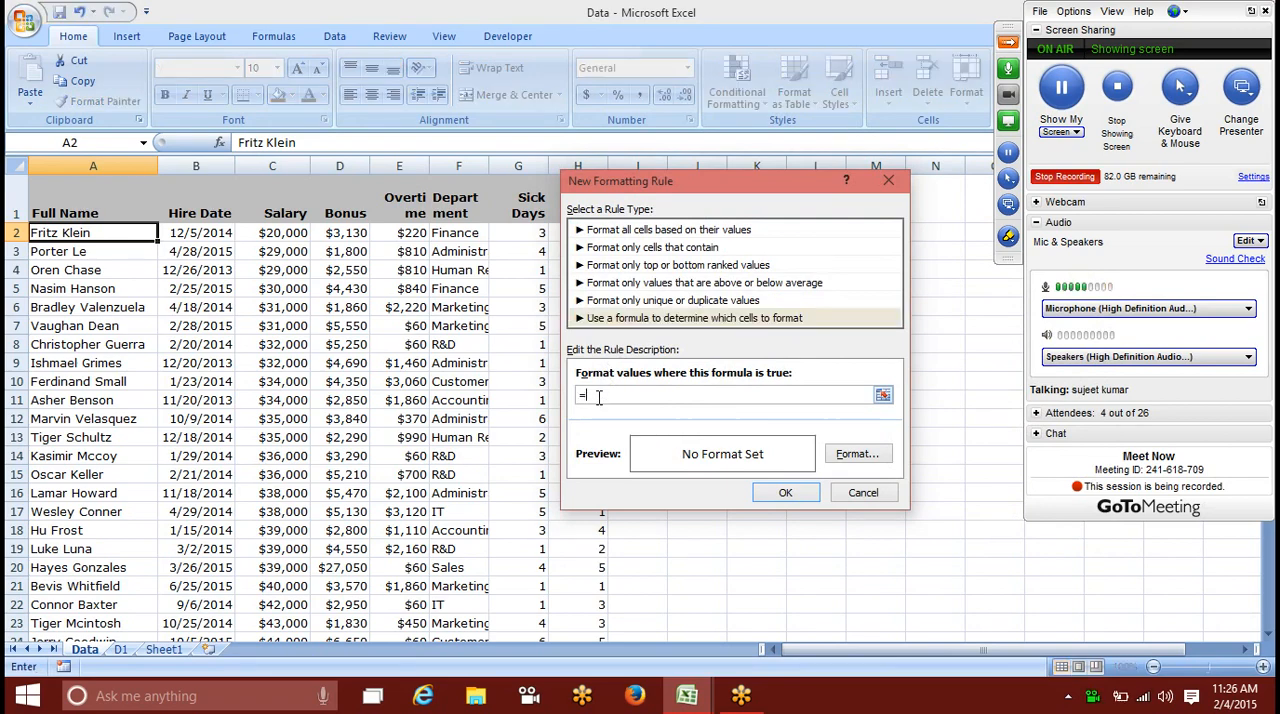
pyautogui.write('sum(')
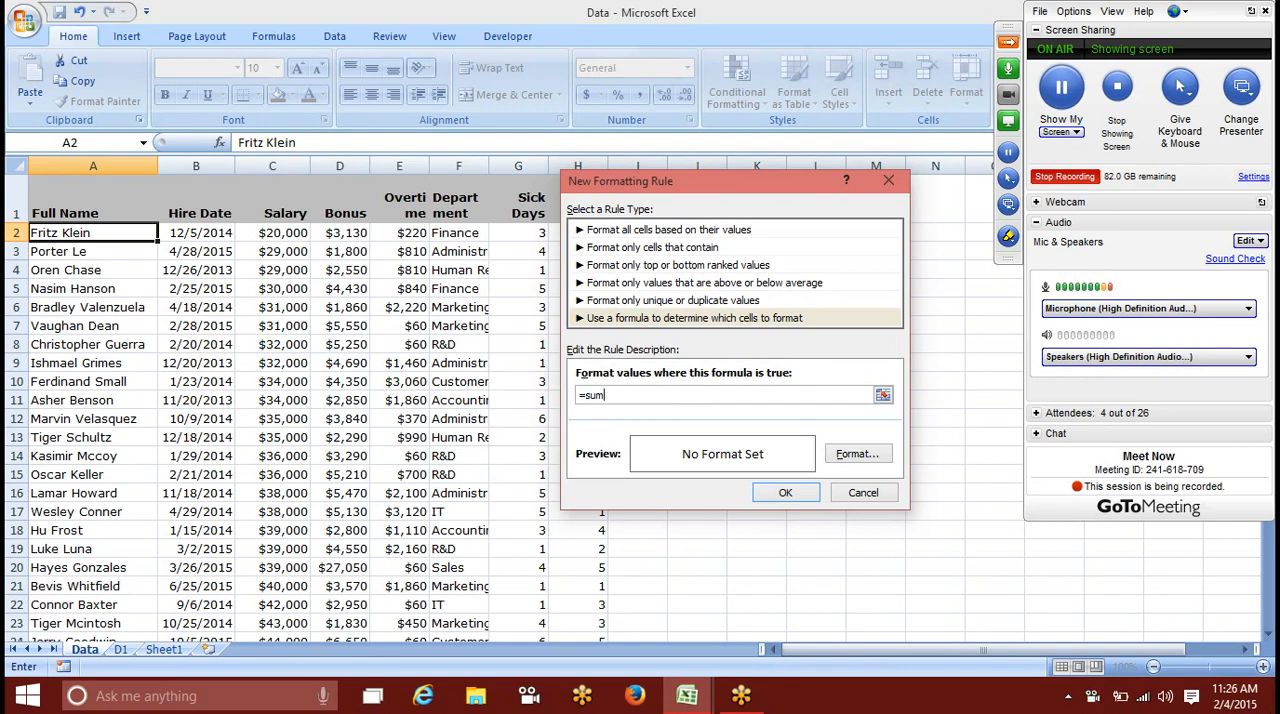
pyautogui.click(300, 232)
pyautogui.moveTo(300, 232); pyautogui.dragTo(420, 232)
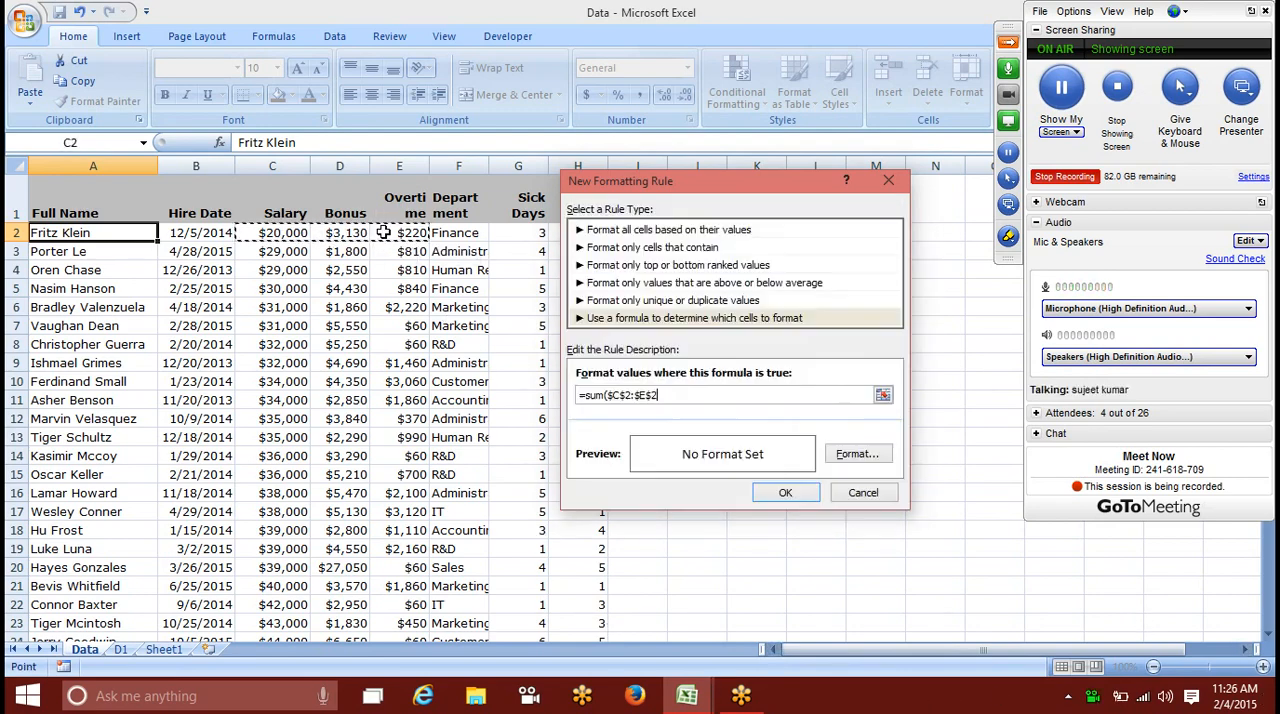
pyautogui.write(')>')
pyautogui.click(266, 456)
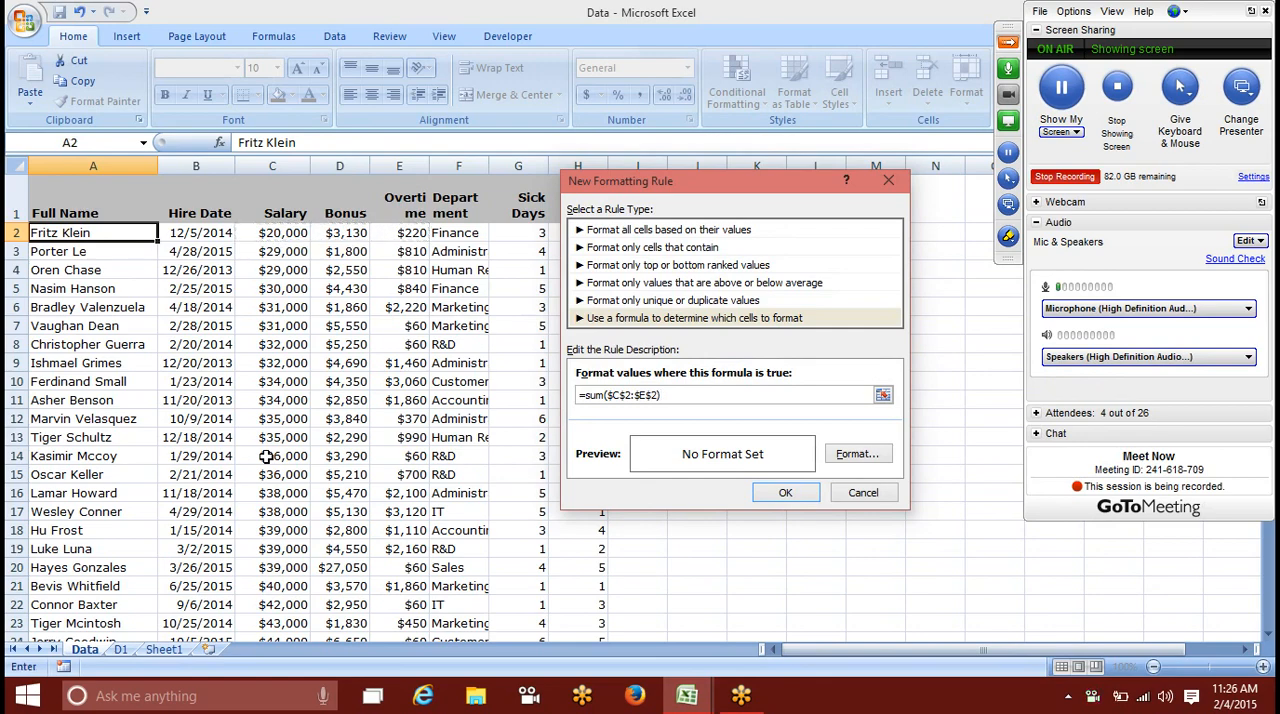
pyautogui.write('=3000')
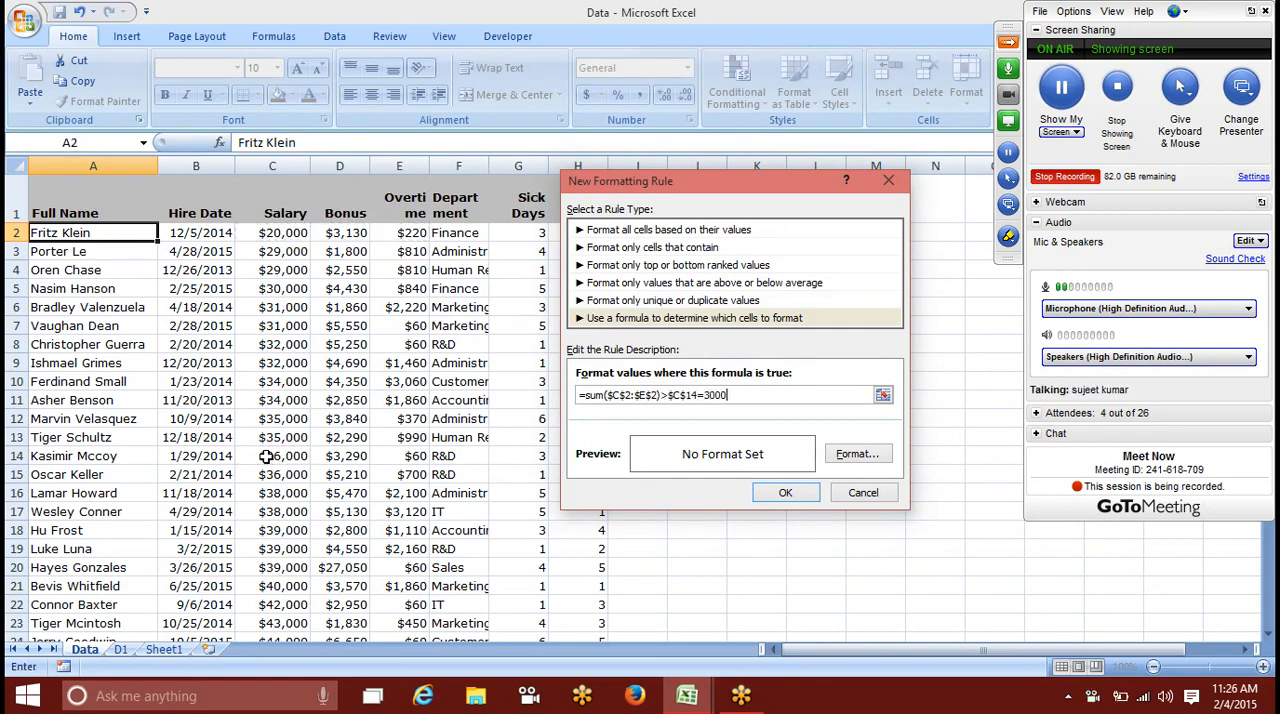
pyautogui.write('0')
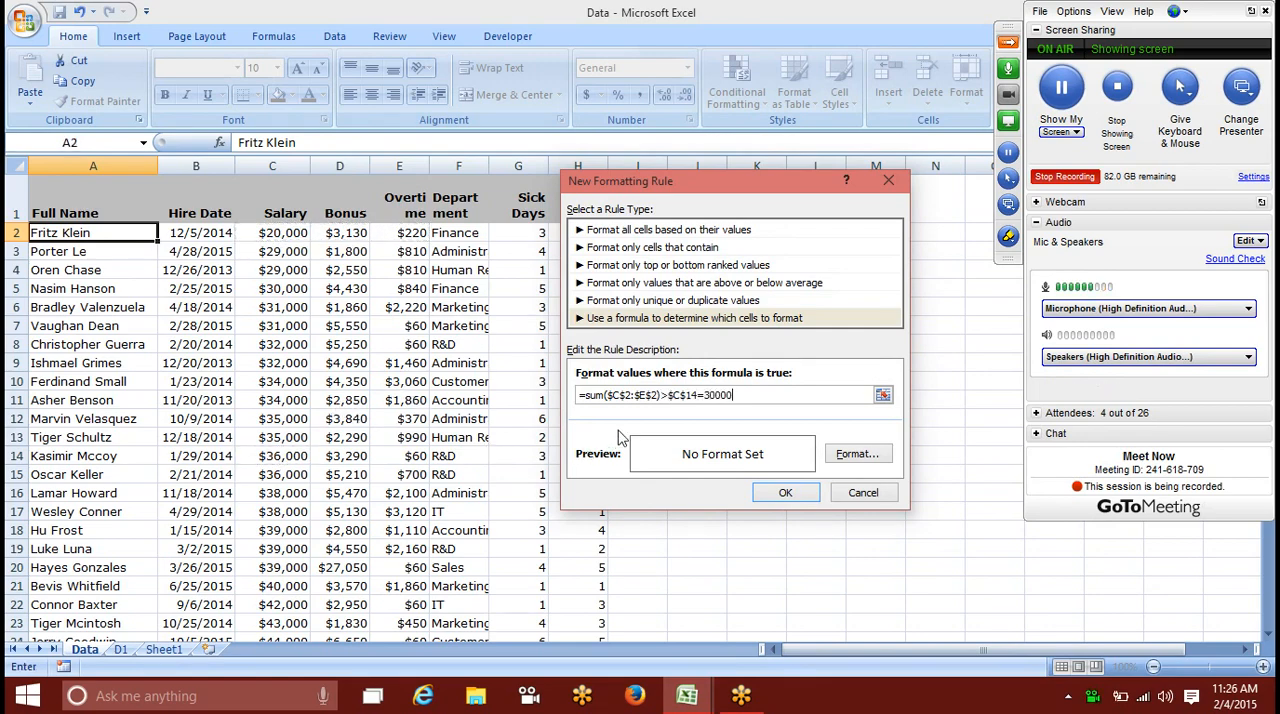
# Step: Remove the stray $C$14 comparison and make the row references relative so the formula reads =sum($C2:$E2)=30000
pyautogui.click(698, 395)
pyautogui.press('BackSpace')
pyautogui.press('BackSpace')
pyautogui.press('BackSpace')
pyautogui.press('BackSpace')
pyautogui.press('BackSpace')
pyautogui.press('BackSpace')
pyautogui.press('BackSpace')
pyautogui.write(')')
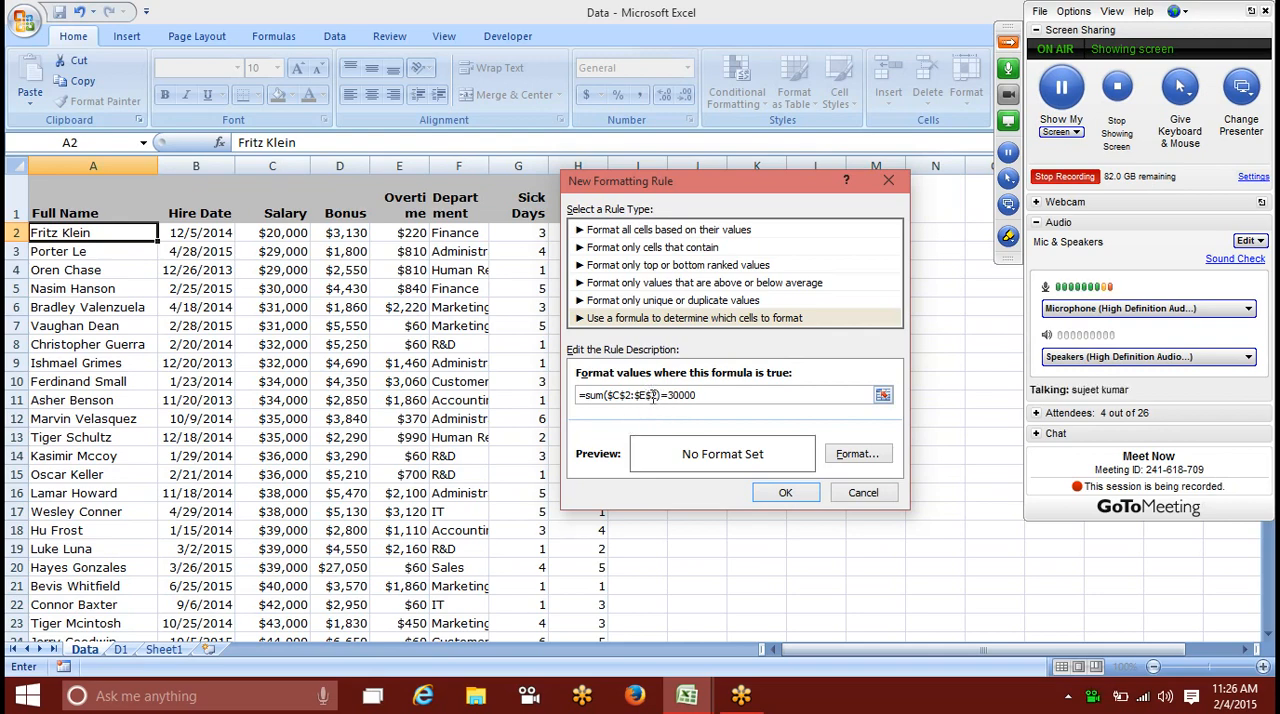
pyautogui.press('BackSpace')
pyautogui.click(626, 395)
pyautogui.press('BackSpace')
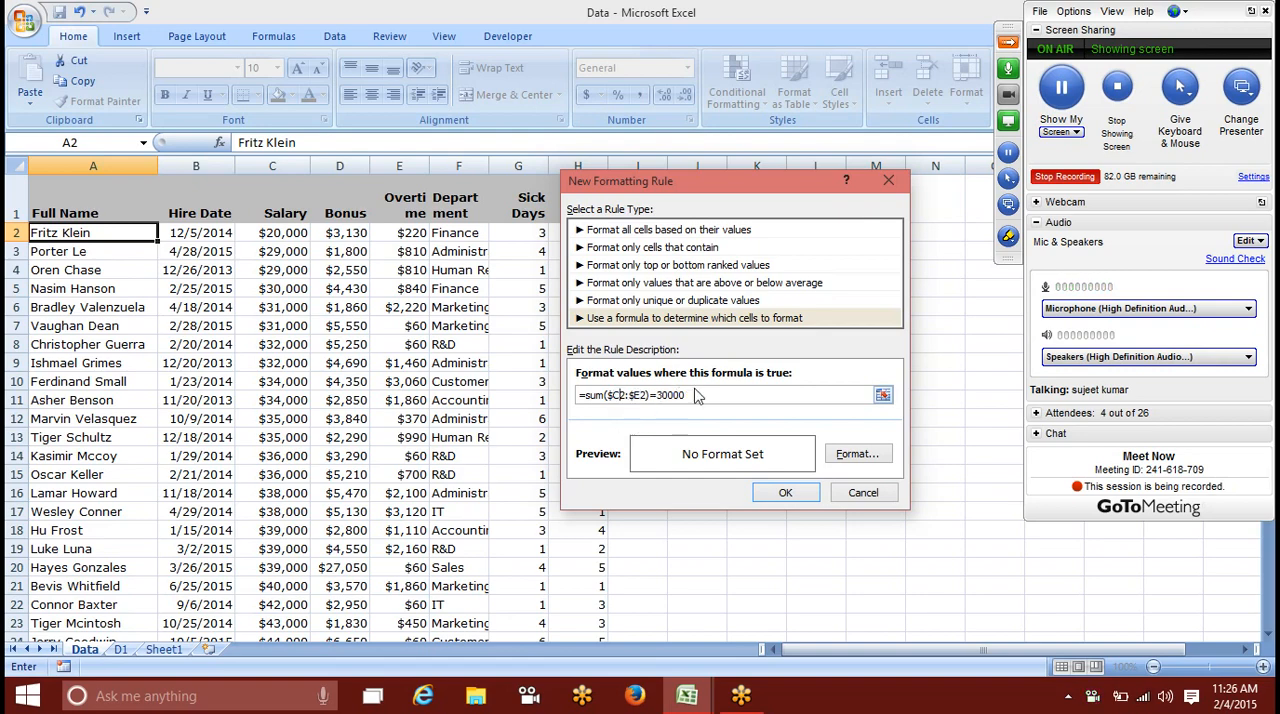
# Step: Set the rule's format to a light green background fill and save the rule
pyautogui.click(855, 454)
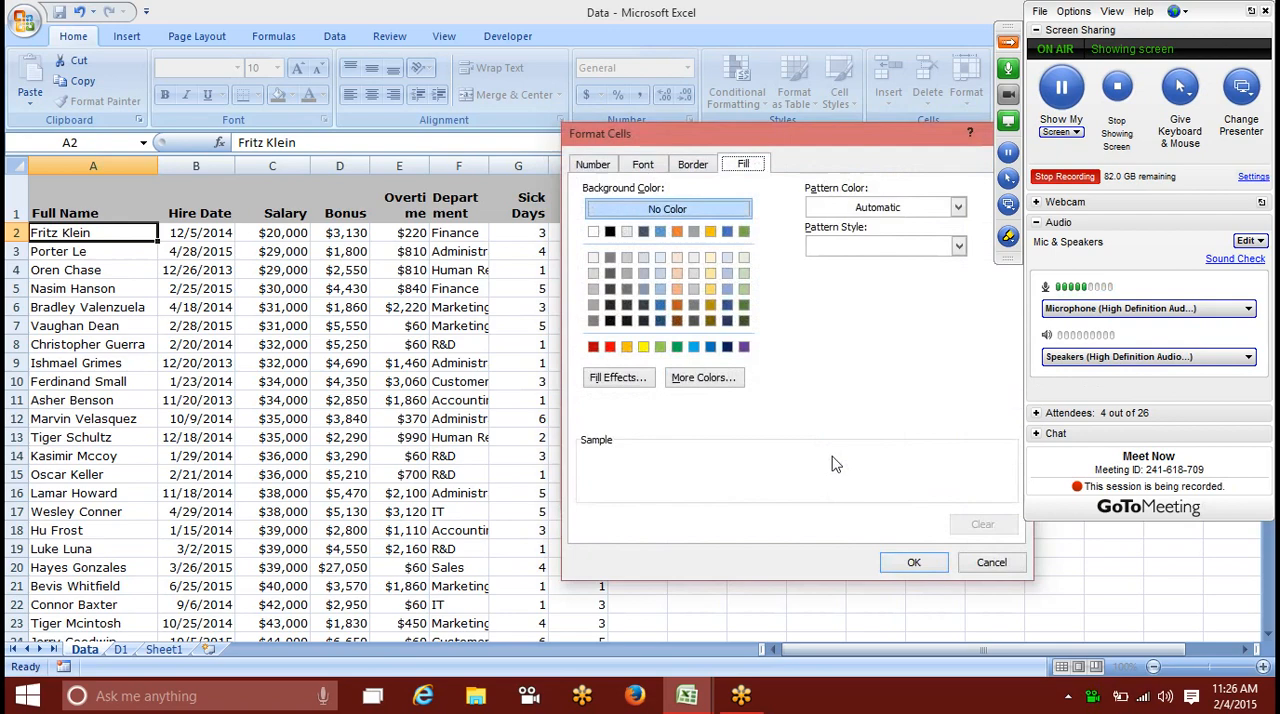
pyautogui.click(643, 347)
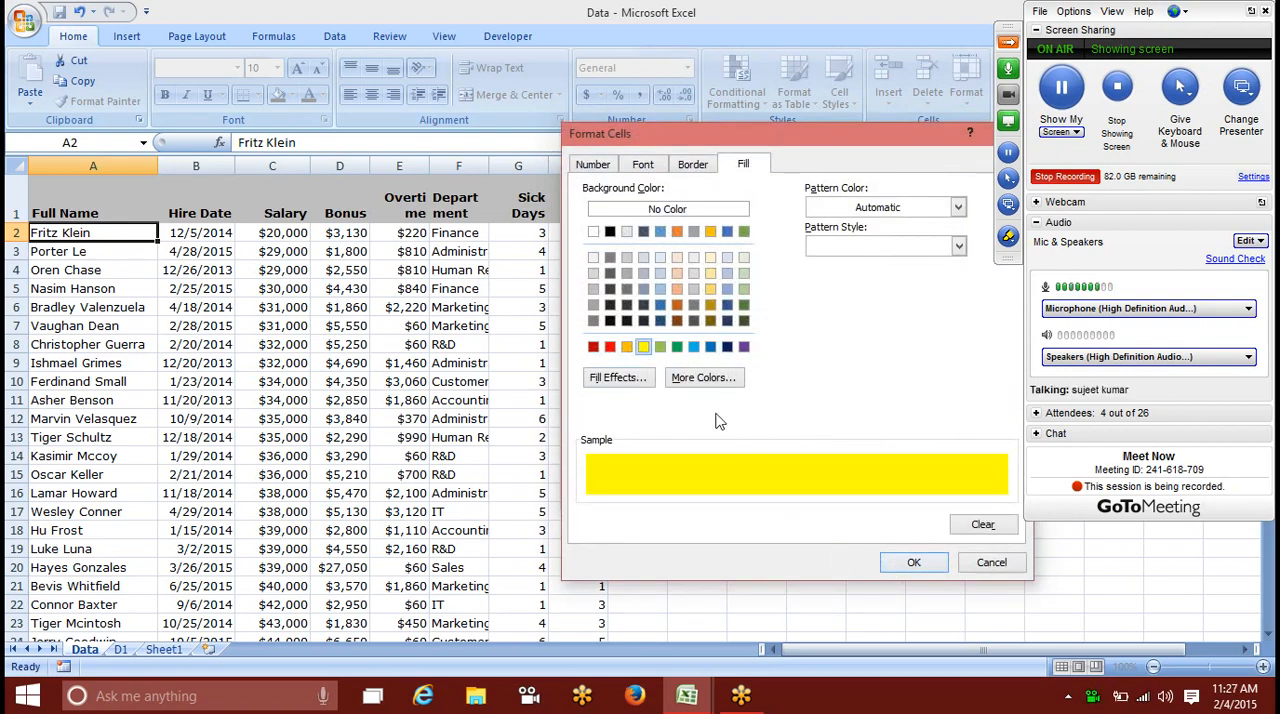
pyautogui.click(626, 347)
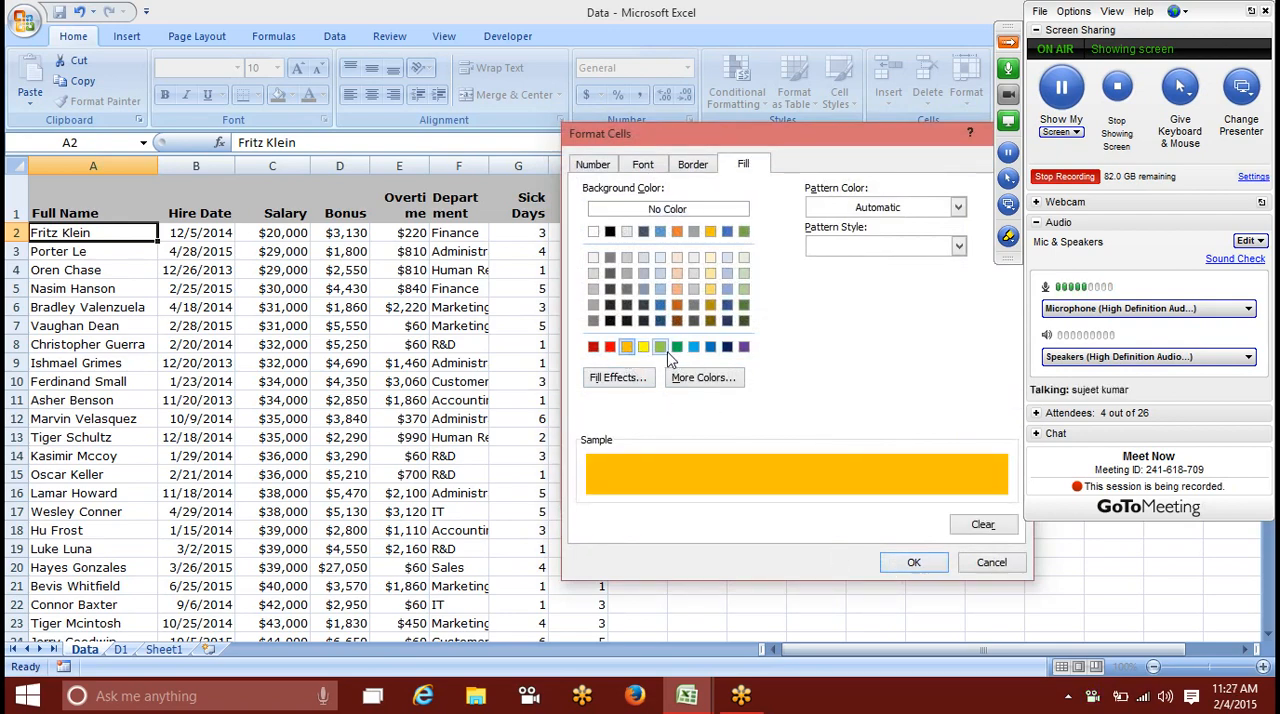
pyautogui.click(660, 347)
pyautogui.click(913, 562)
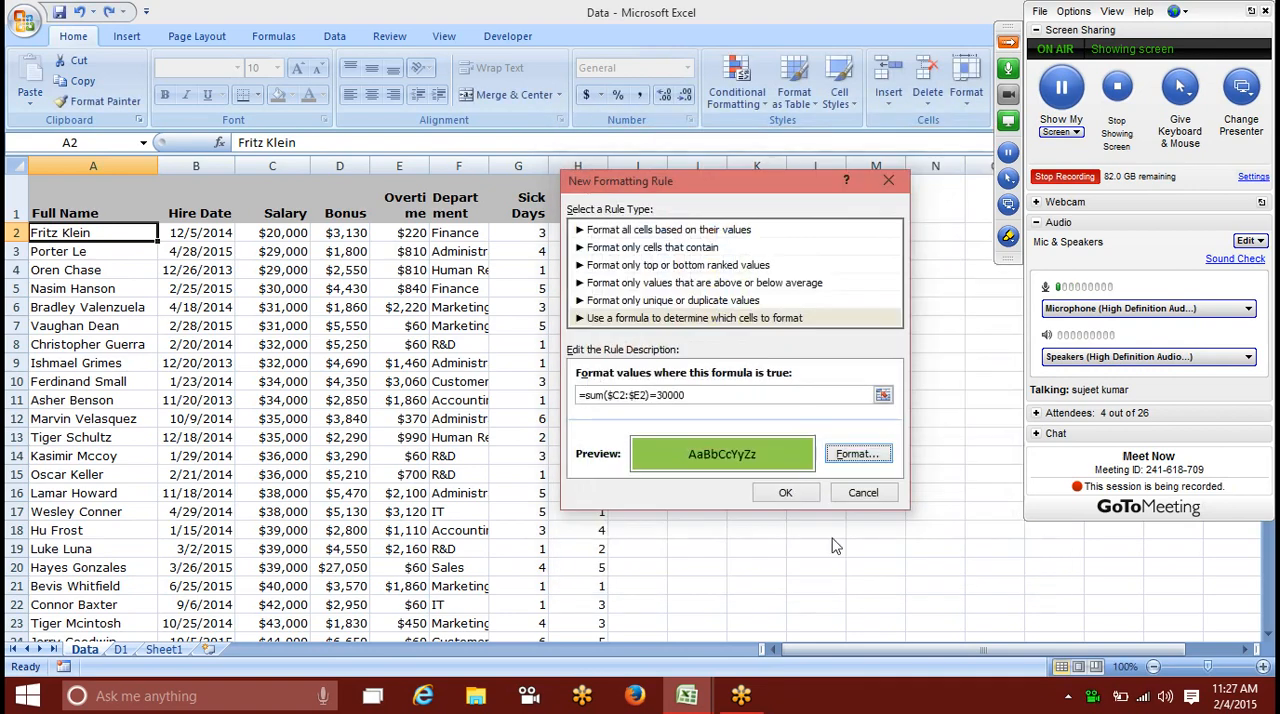
pyautogui.click(790, 494)
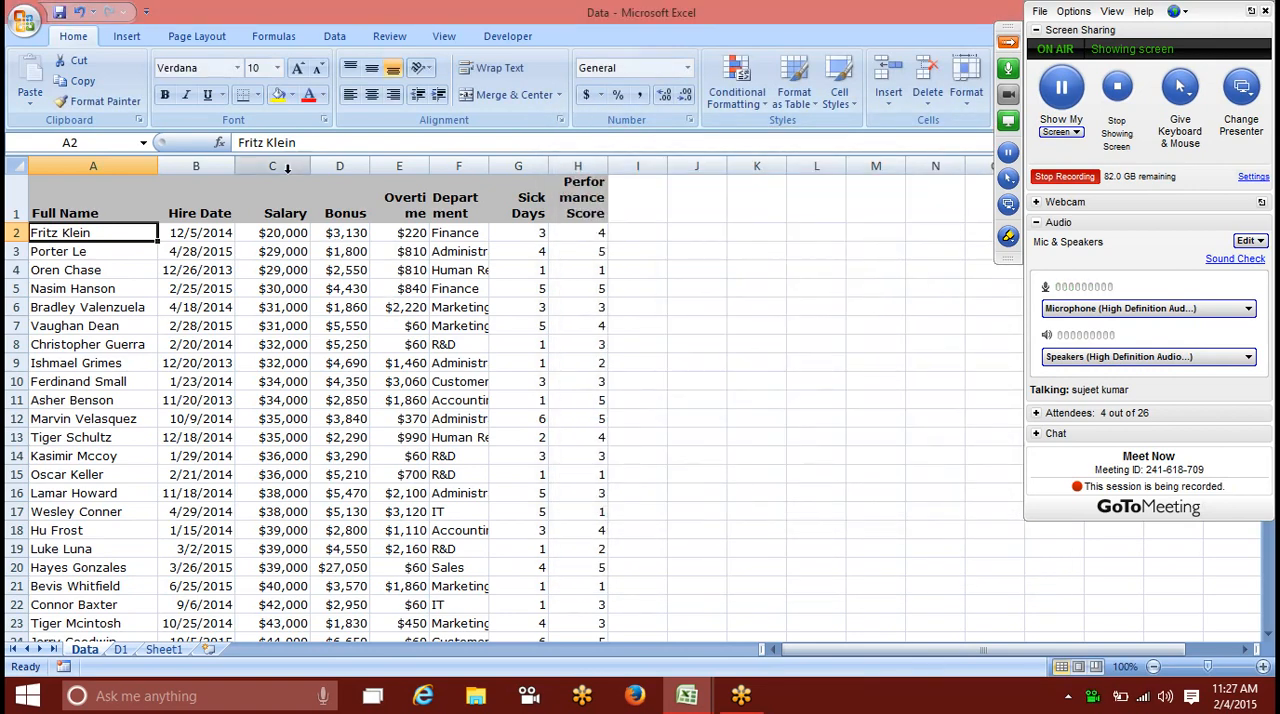
# Step: Copy cell A2's formatting across the employee data in columns A to H
pyautogui.click(105, 101)
pyautogui.moveTo(75, 232)
pyautogui.mouseDown()
pyautogui.moveTo(517, 294)
pyautogui.moveTo(535, 515)
pyautogui.moveTo(586, 690)
pyautogui.moveTo(588, 590)
pyautogui.mouseUp()
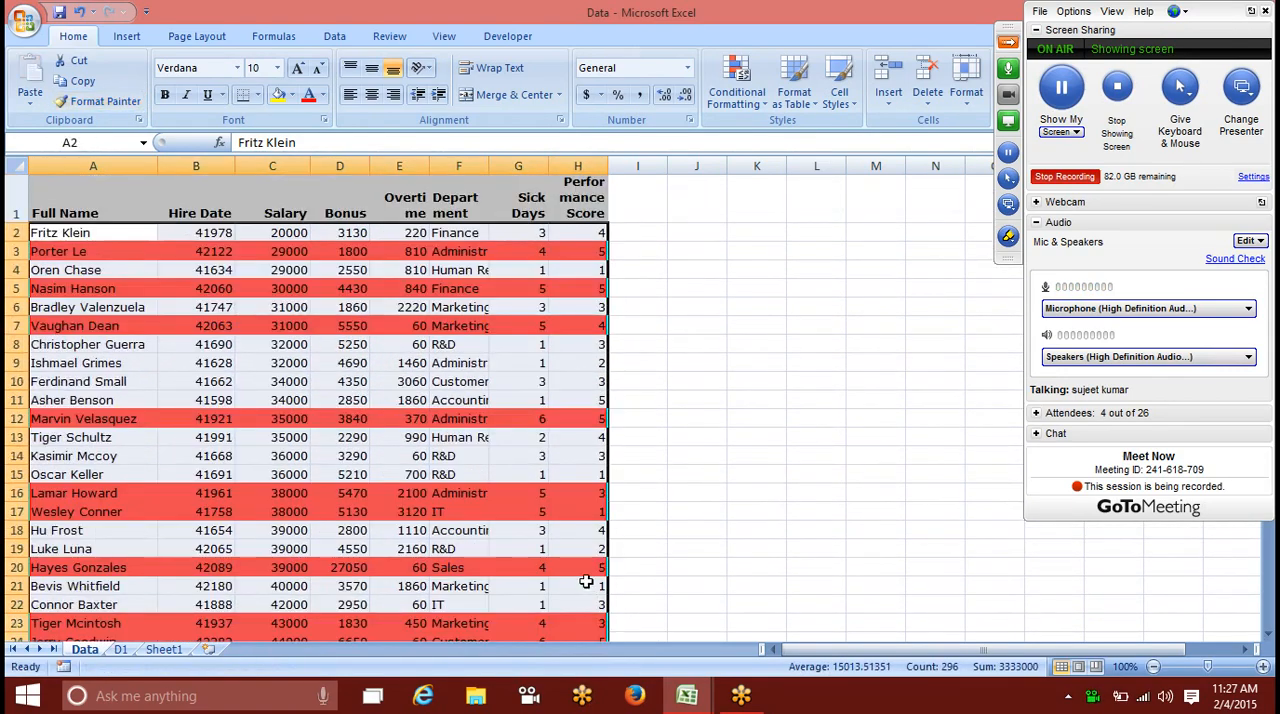
pyautogui.click(698, 378)
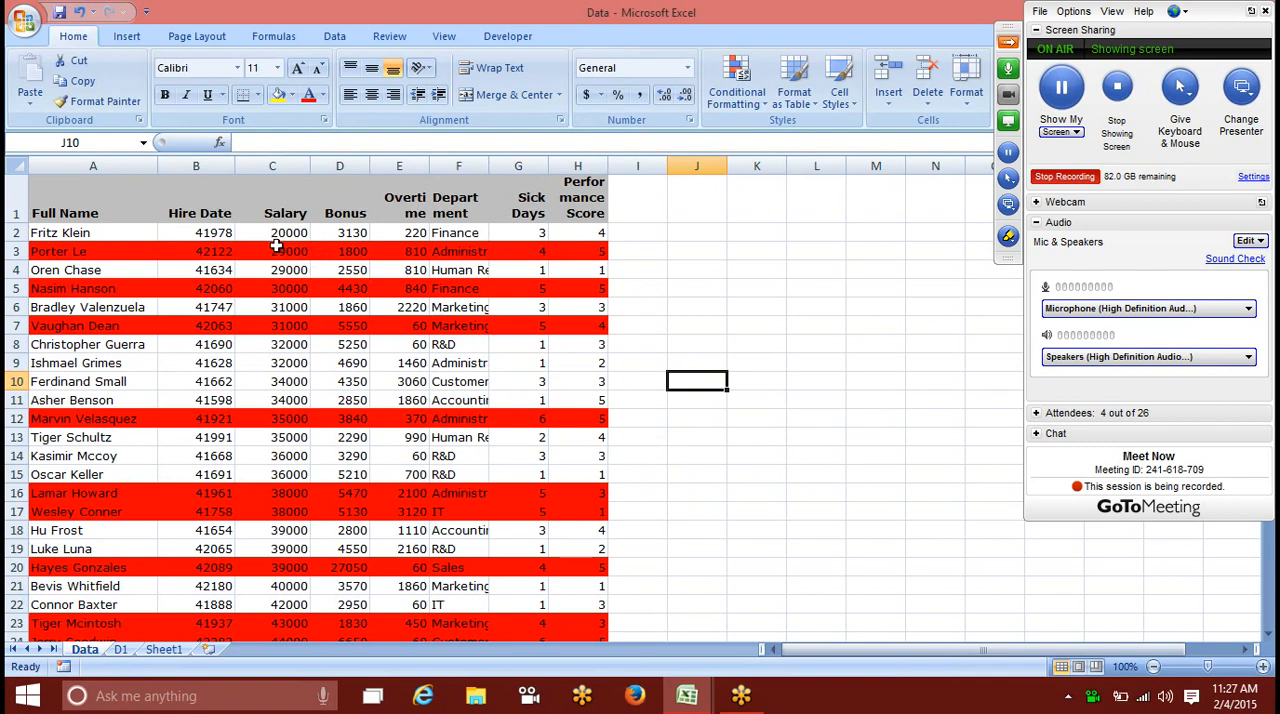
# Step: Check the combined Salary, Bonus and Overtime totals for rows 3, 4 and 8
pyautogui.moveTo(277, 246); pyautogui.dragTo(396, 253)
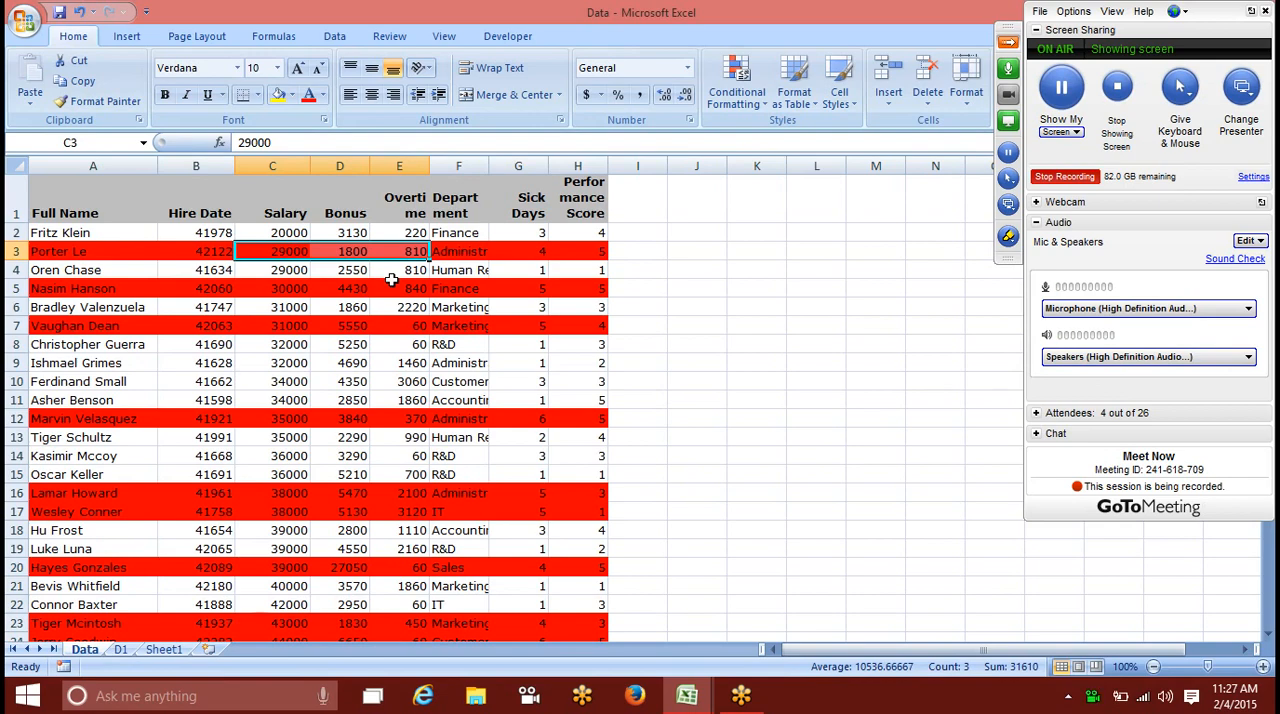
pyautogui.moveTo(288, 270); pyautogui.dragTo(385, 270)
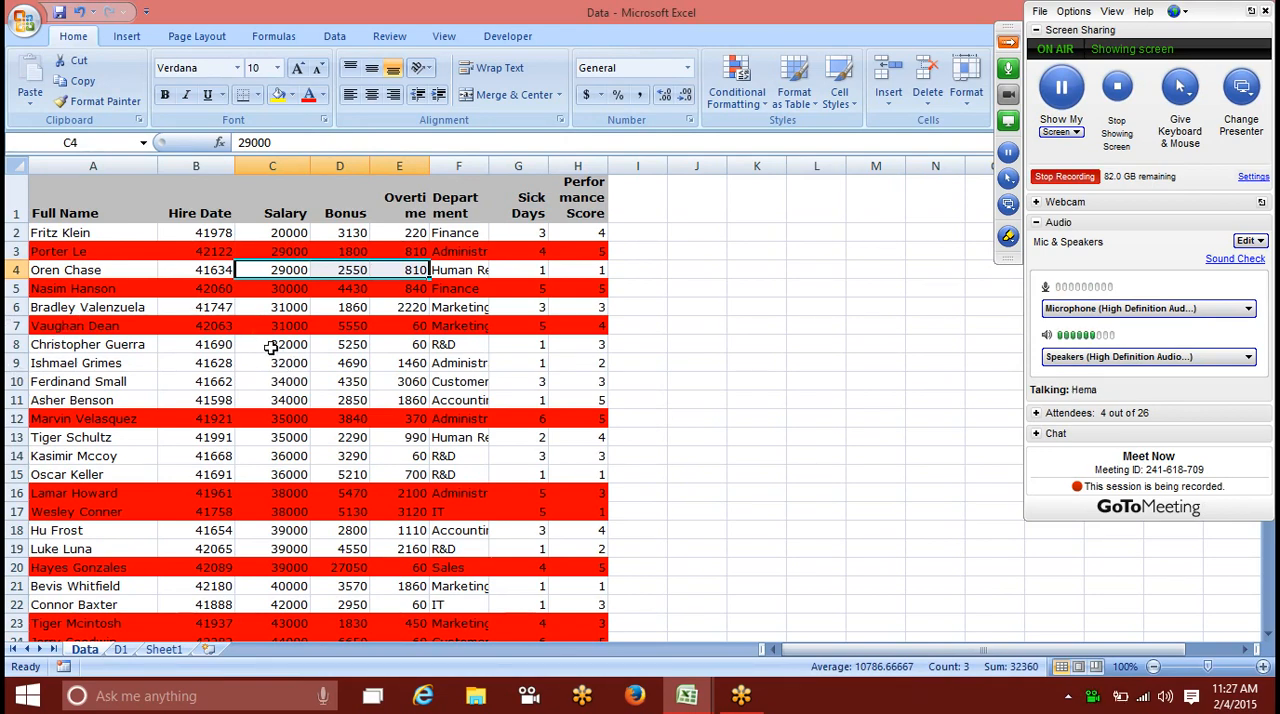
pyautogui.moveTo(274, 344); pyautogui.dragTo(371, 347)
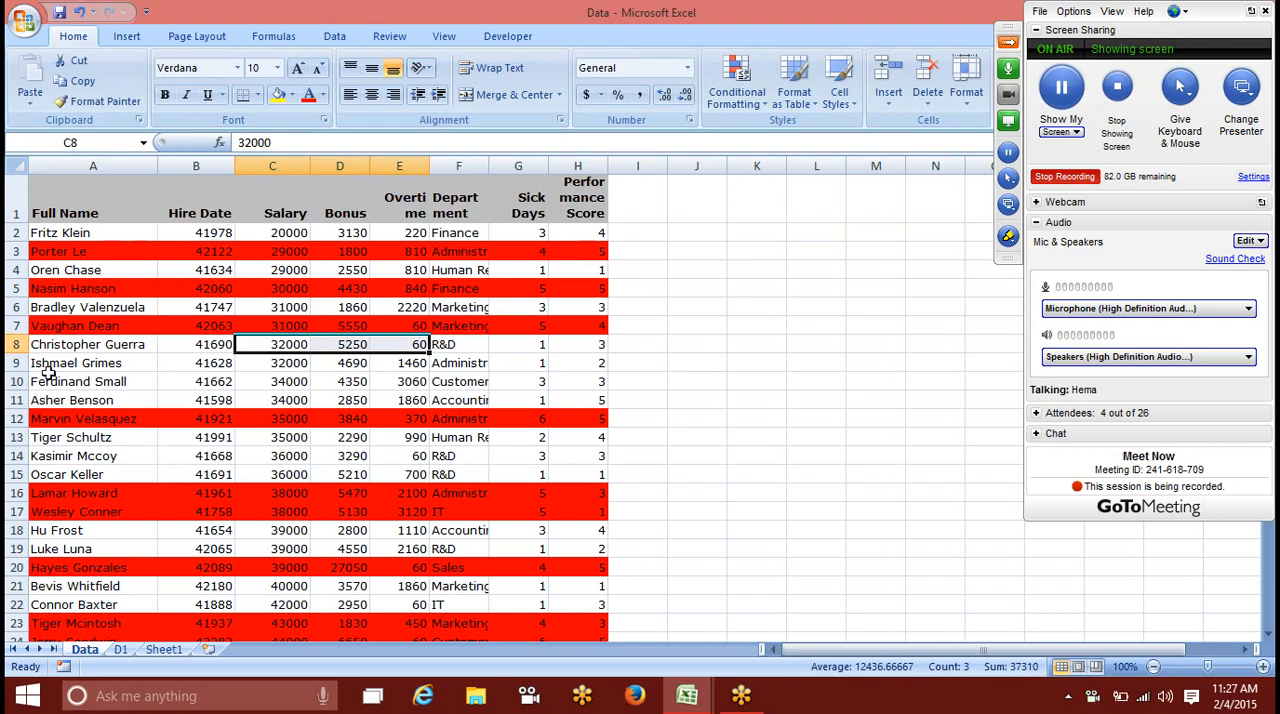
# Step: Undo the formatting copied across the employee data and delete the red =$G2>3 rule from cell A2
pyautogui.hotkey('ctrl', 'z')
pyautogui.click(84, 300)
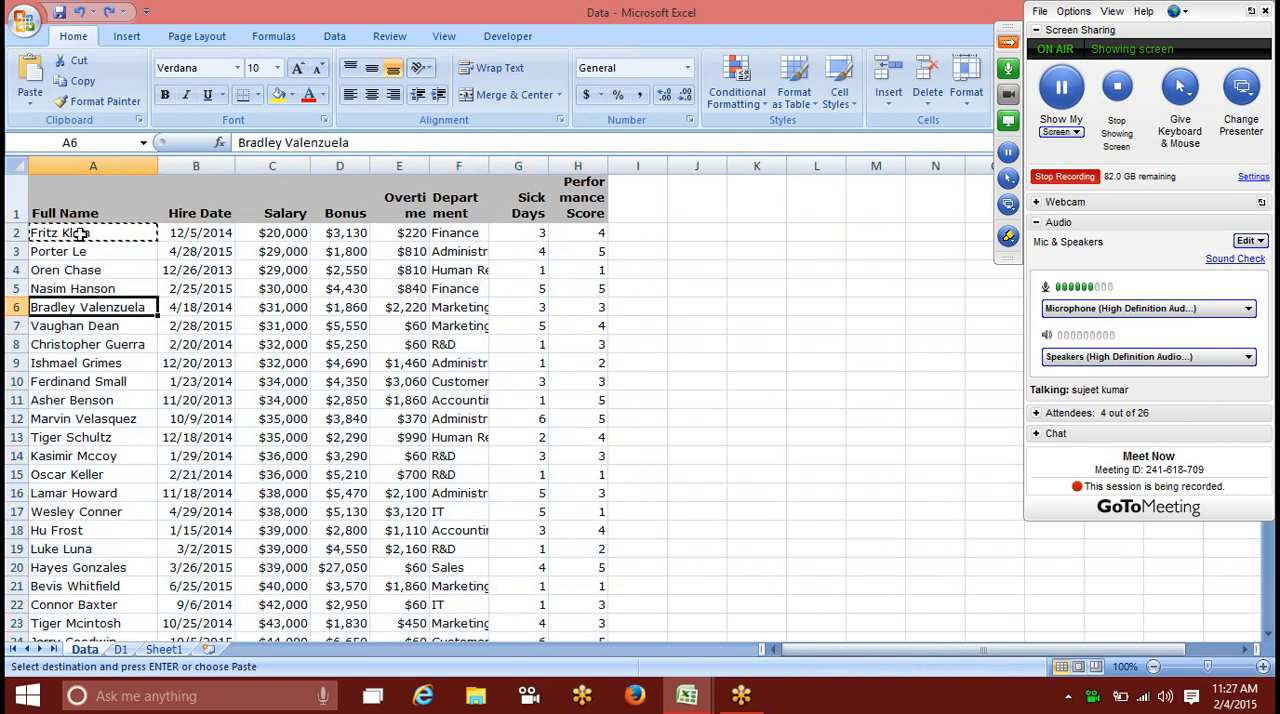
pyautogui.click(93, 232)
pyautogui.click(736, 90)
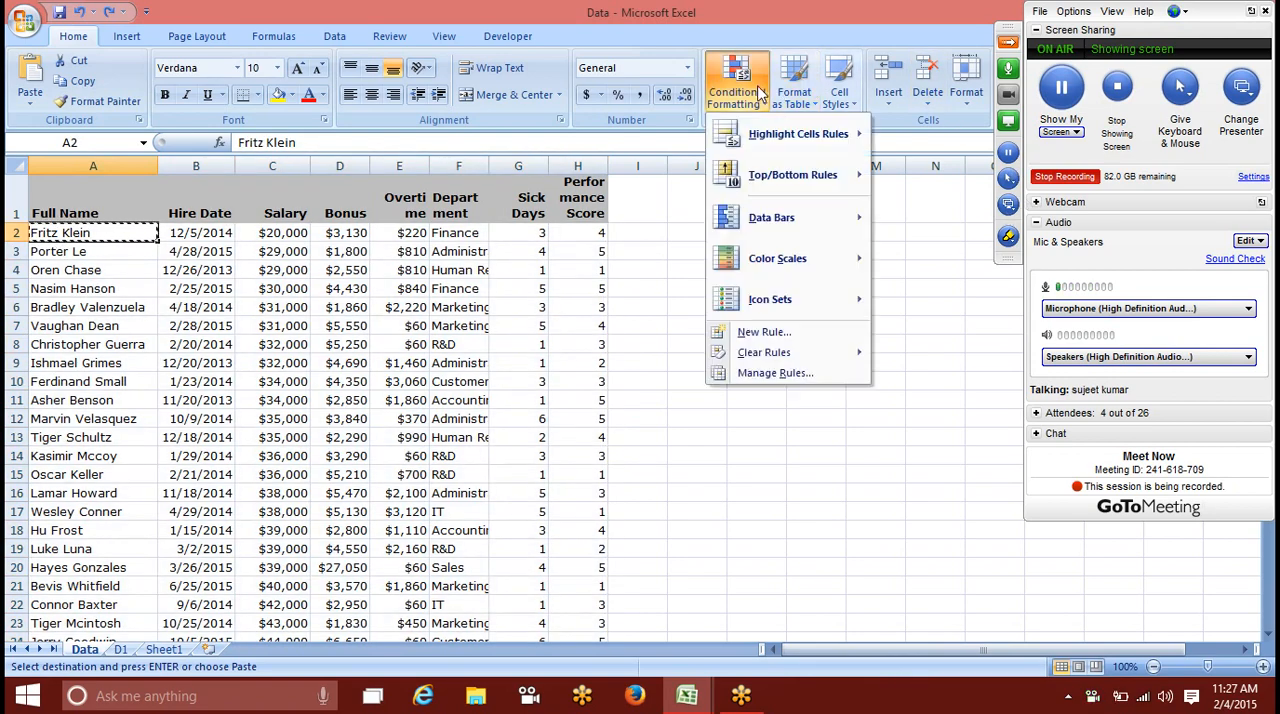
pyautogui.click(775, 372)
pyautogui.click(583, 348)
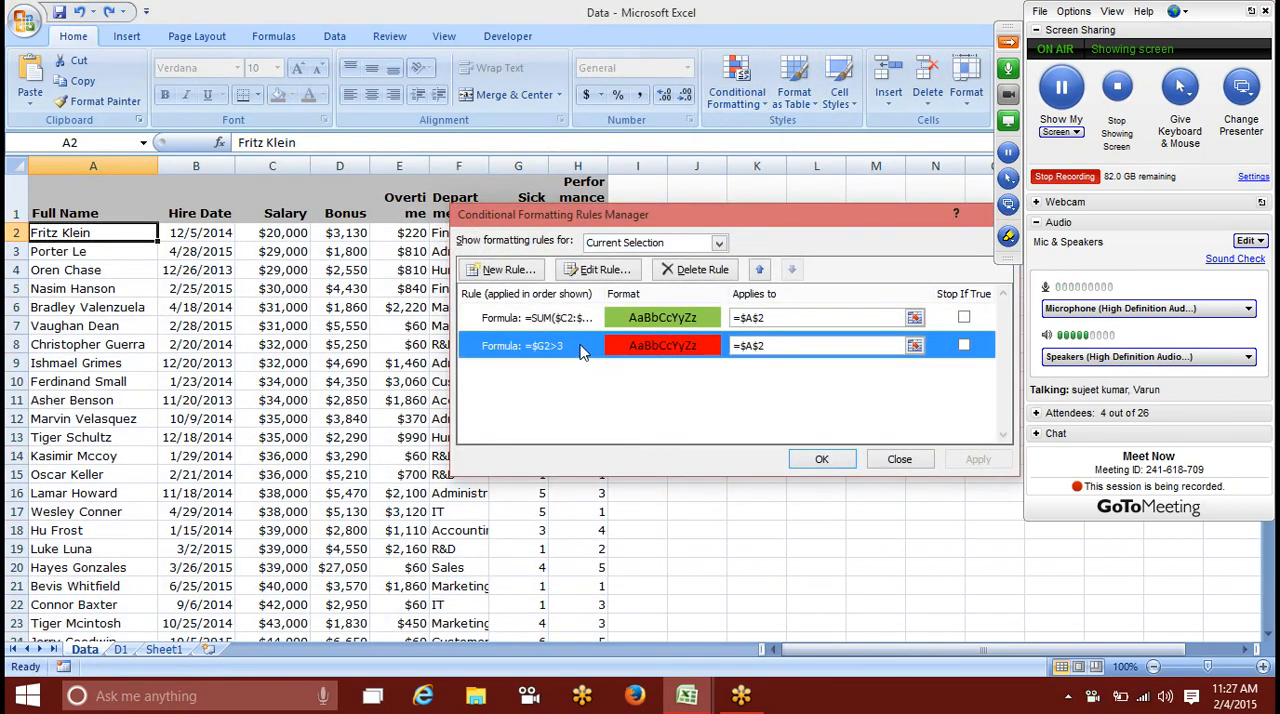
pyautogui.click(692, 270)
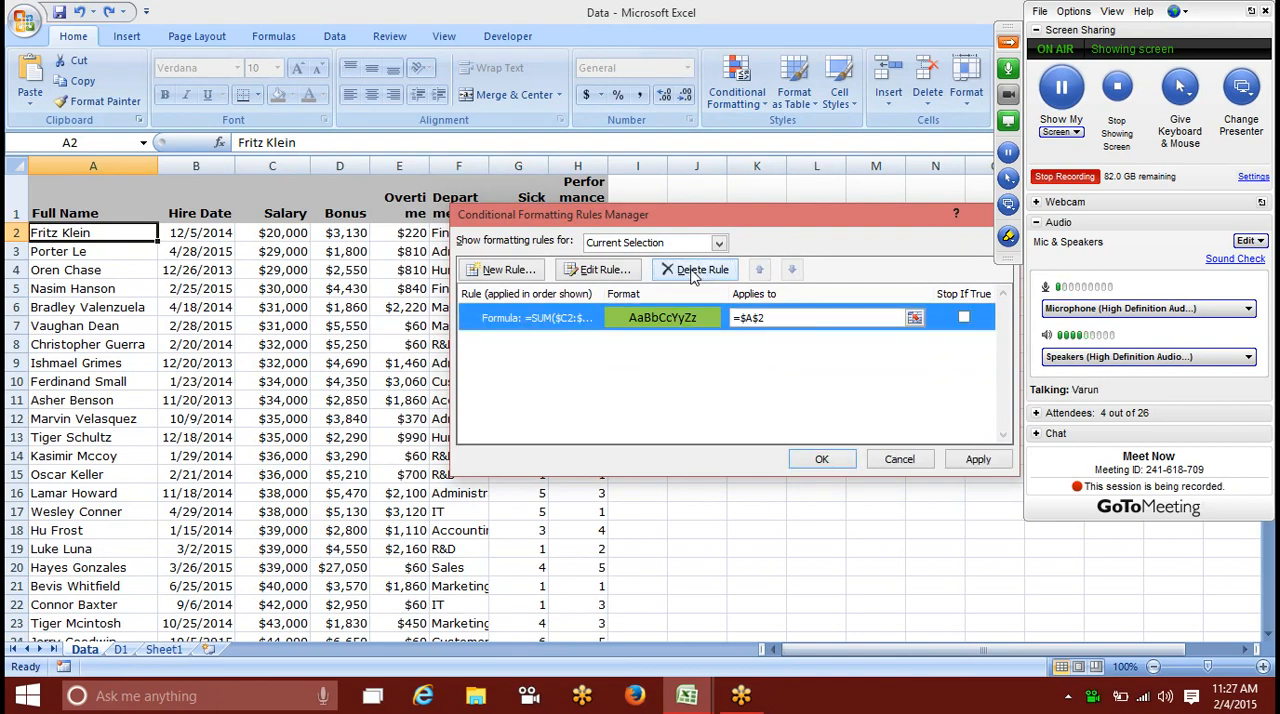
# Step: Change the formula of cell A2's green formatting rule to =SUM($C2:$E2)>=30000 and apply it
pyautogui.doubleClick(650, 318)
pyautogui.click(660, 394)
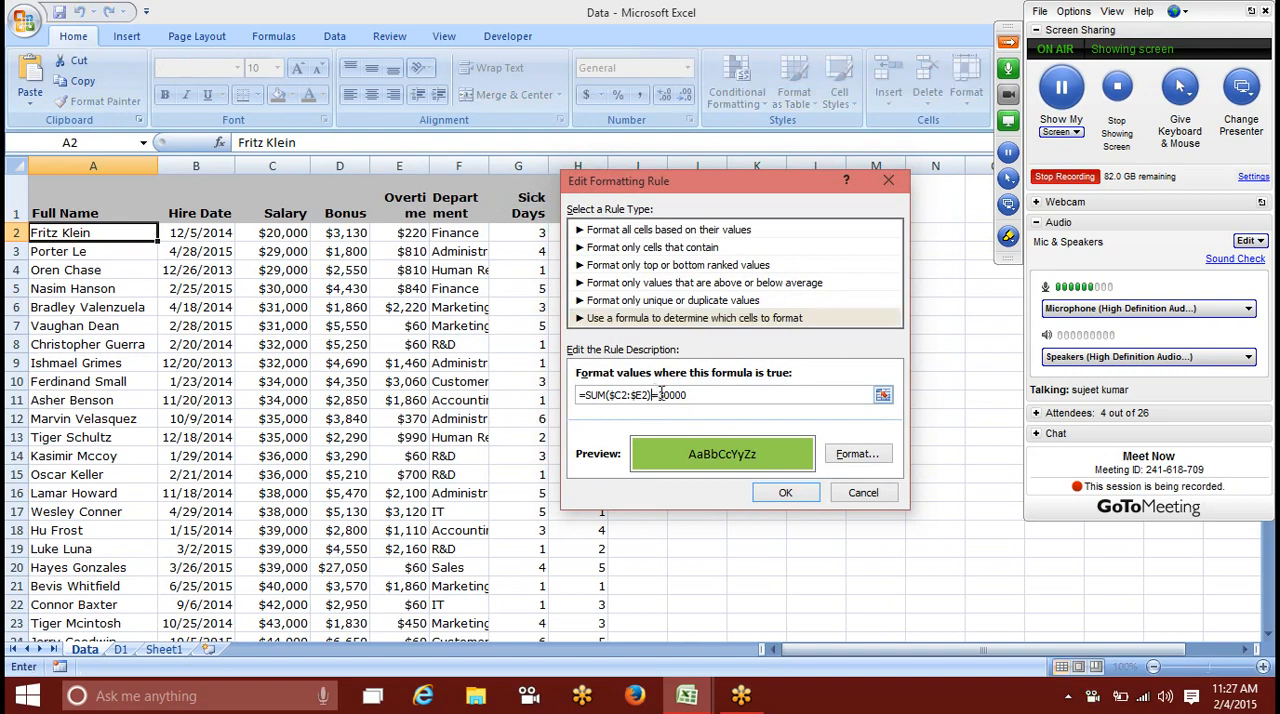
pyautogui.write('>')
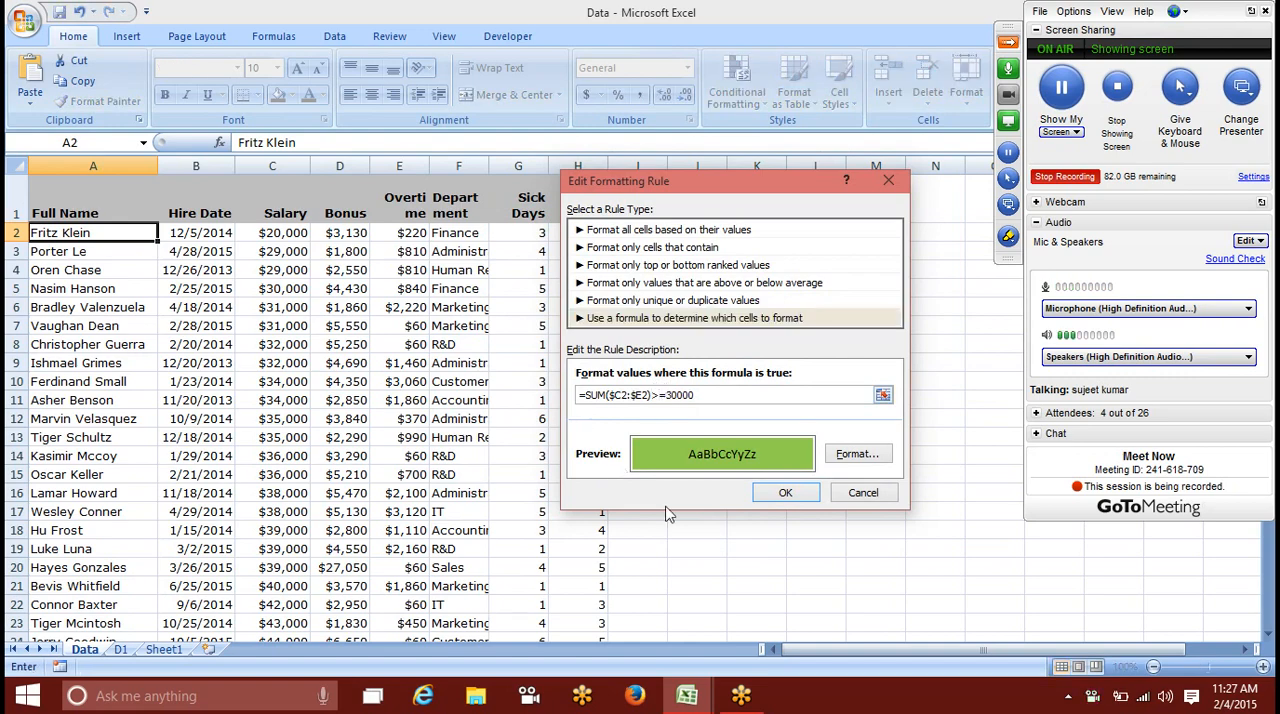
pyautogui.click(786, 500)
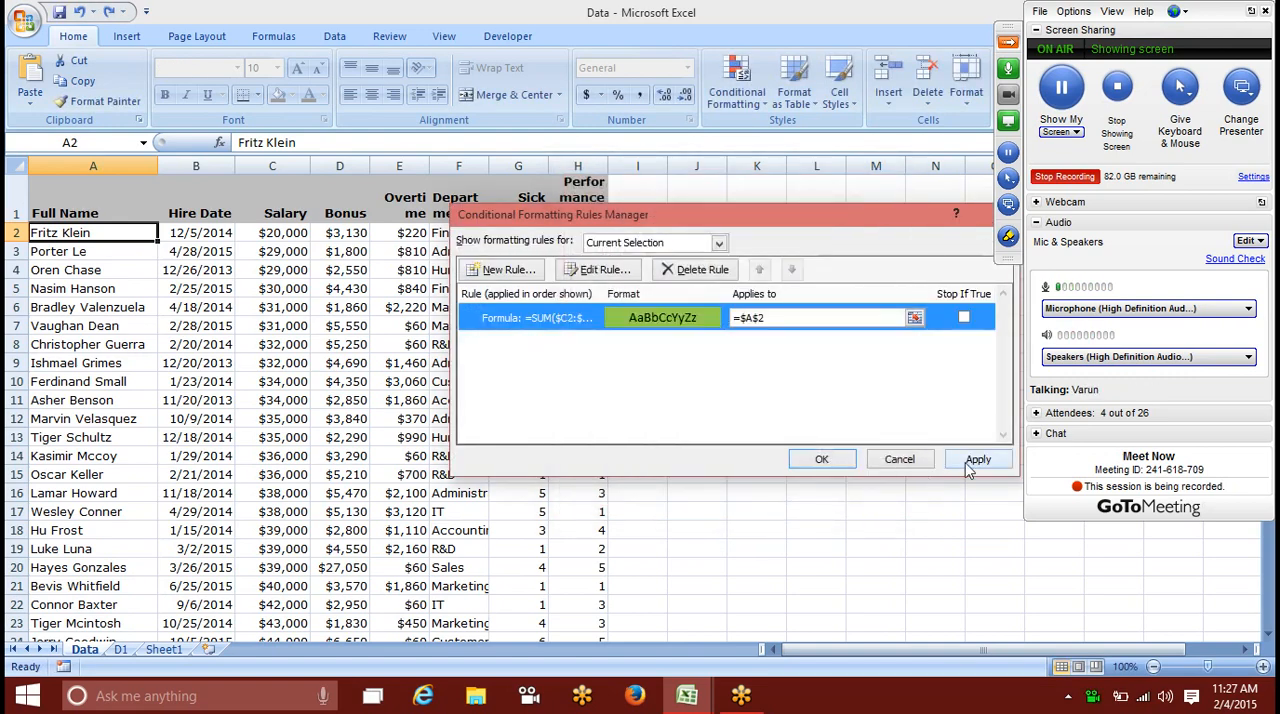
pyautogui.click(968, 460)
pyautogui.click(857, 463)
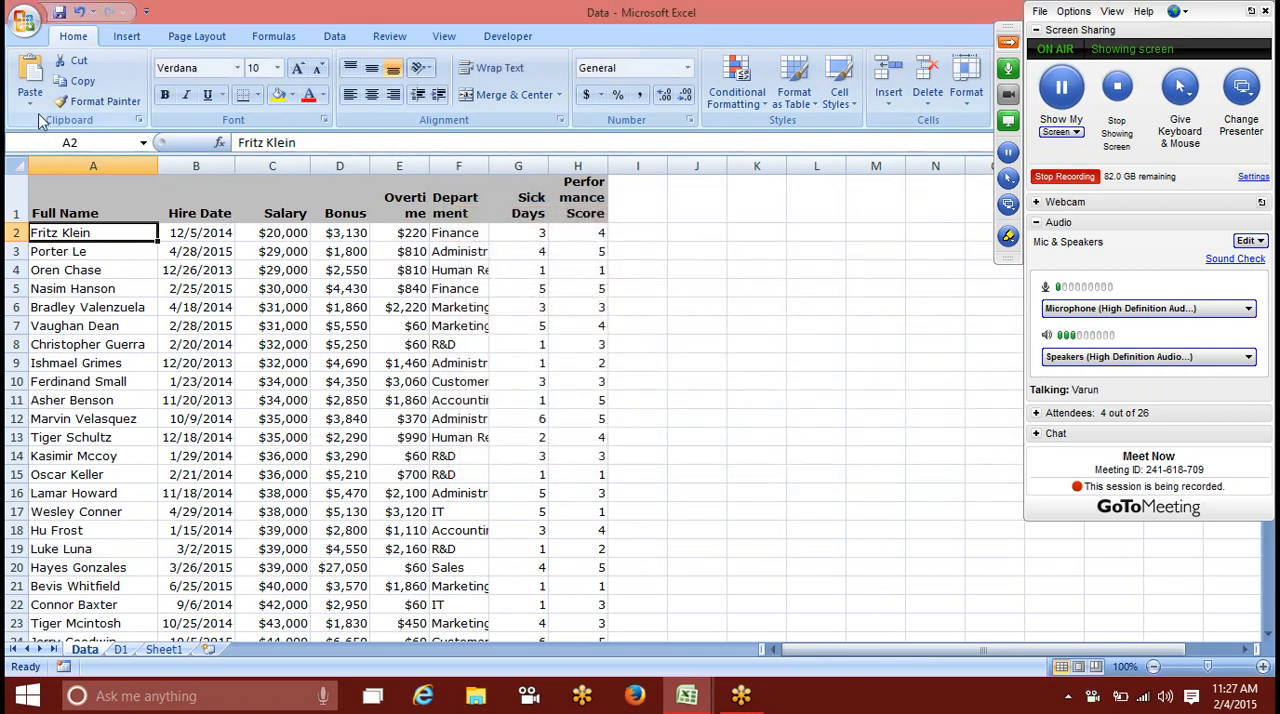
# Step: Copy cell A2's formatting across A2:H22 and check the Salary, Bonus and Overtime values in row 8
pyautogui.click(98, 101)
pyautogui.moveTo(58, 232)
pyautogui.mouseDown()
pyautogui.moveTo(300, 388)
pyautogui.moveTo(570, 600)
pyautogui.moveTo(563, 609)
pyautogui.mouseUp()
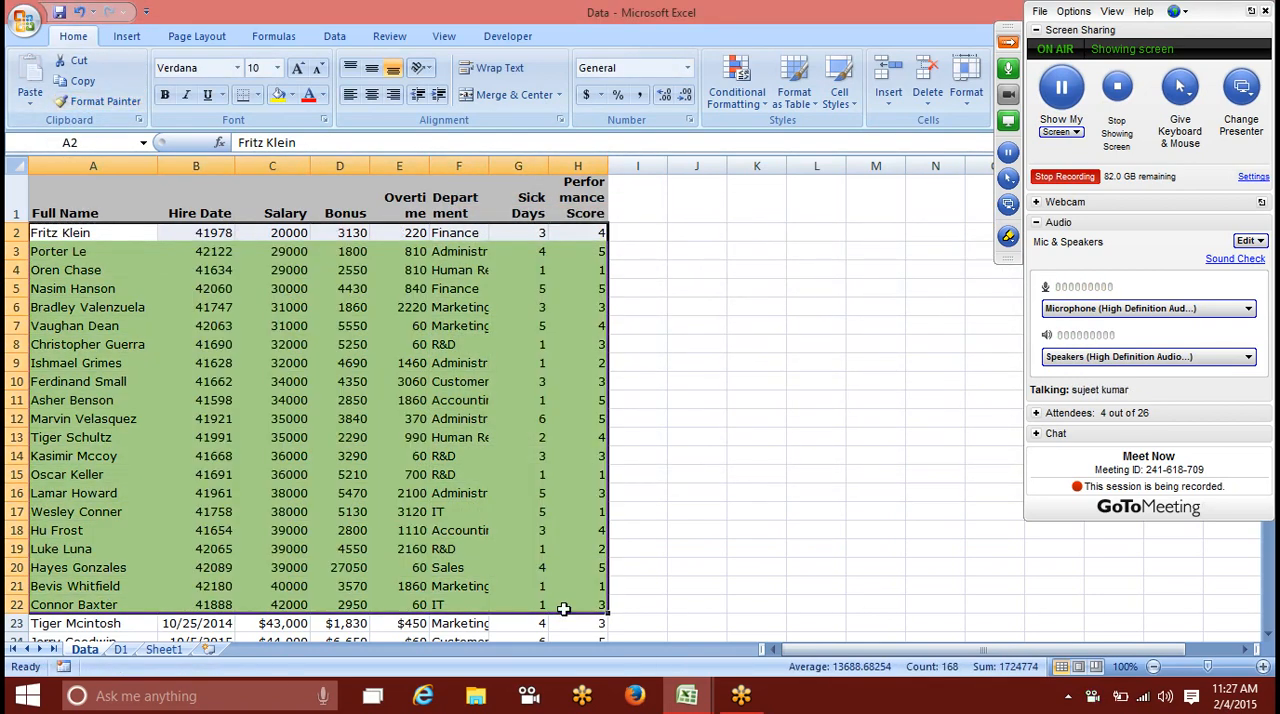
pyautogui.moveTo(298, 344); pyautogui.dragTo(383, 343)
pyautogui.click(285, 232)
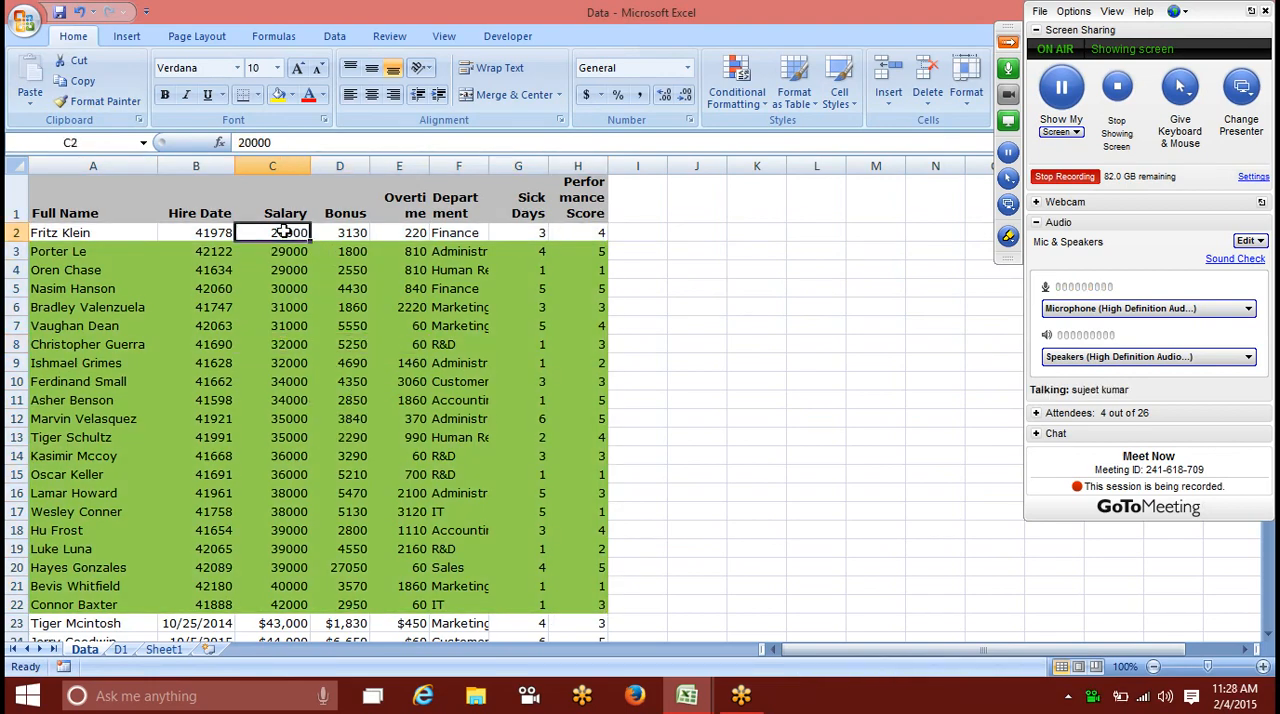
# Step: Set the Salary in cell C10 to 1900 to test the green highlighting rule
pyautogui.click(260, 382)
pyautogui.write('19')
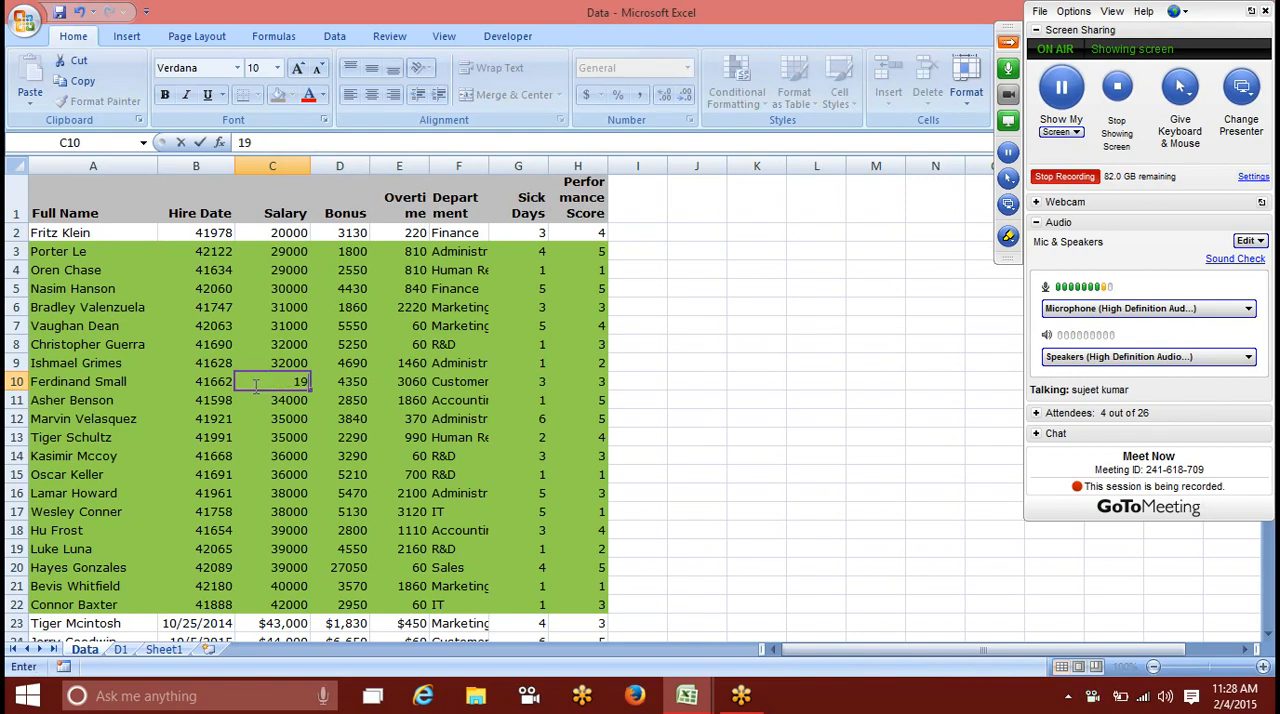
pyautogui.write('00')
pyautogui.press('Return')
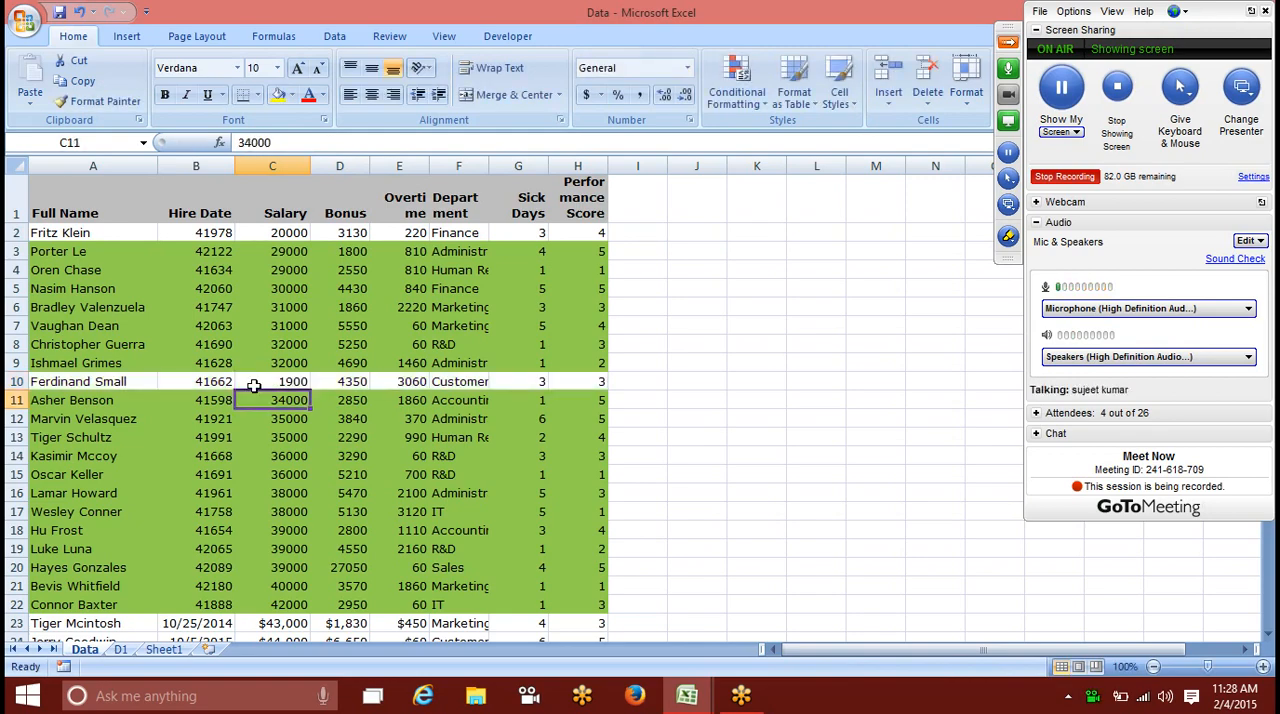
pyautogui.click(57, 234)
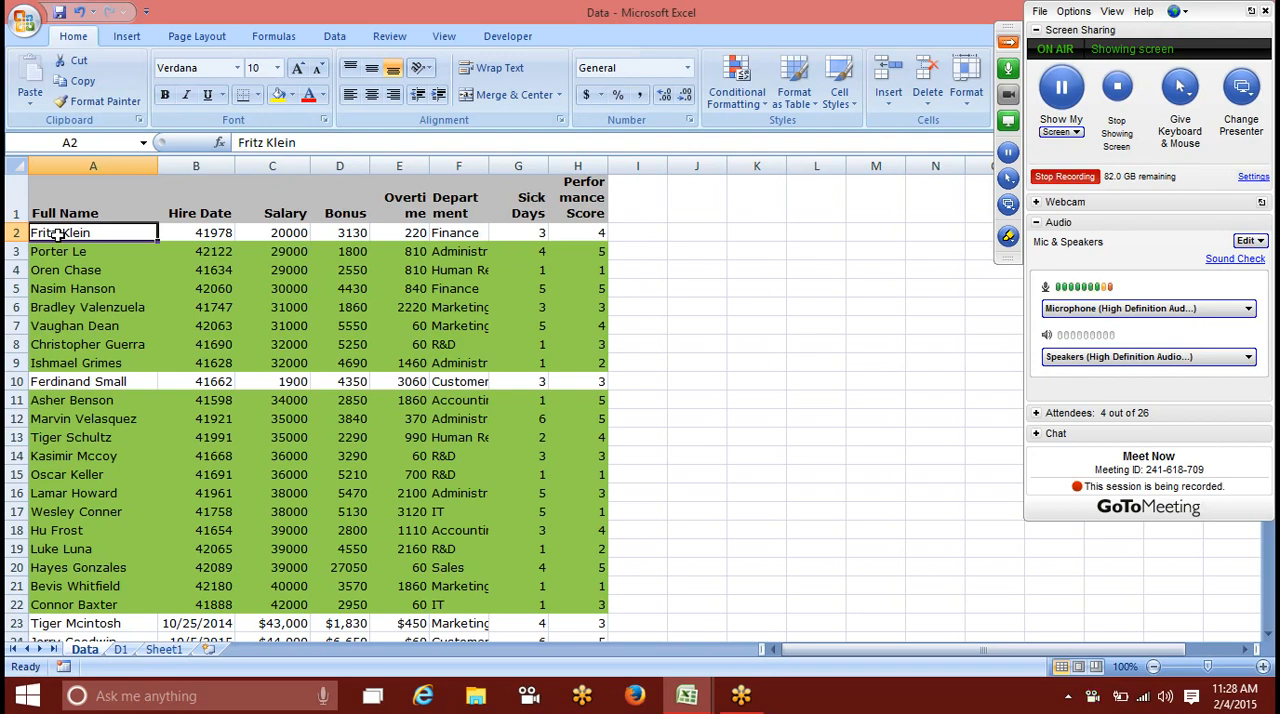
# Step: Insert a new worksheet after Sheet1 and enter the heading Amt in cell A1
pyautogui.click(188, 651)
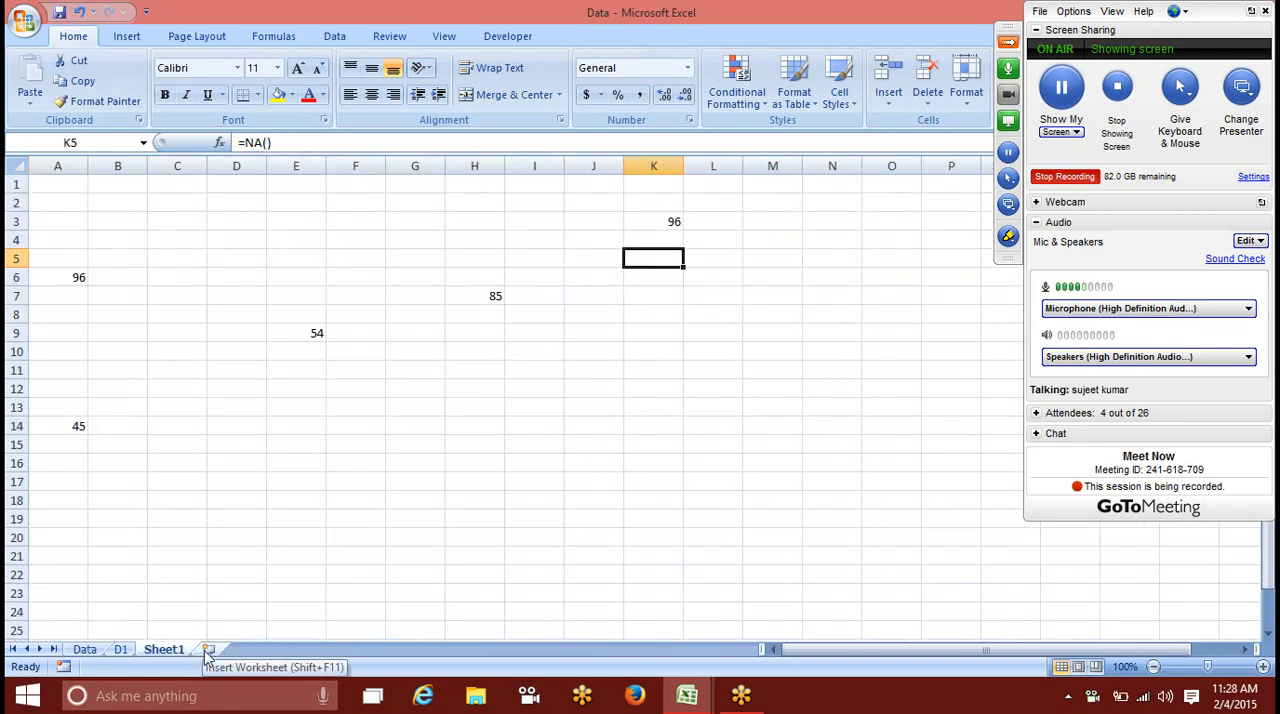
pyautogui.click(208, 651)
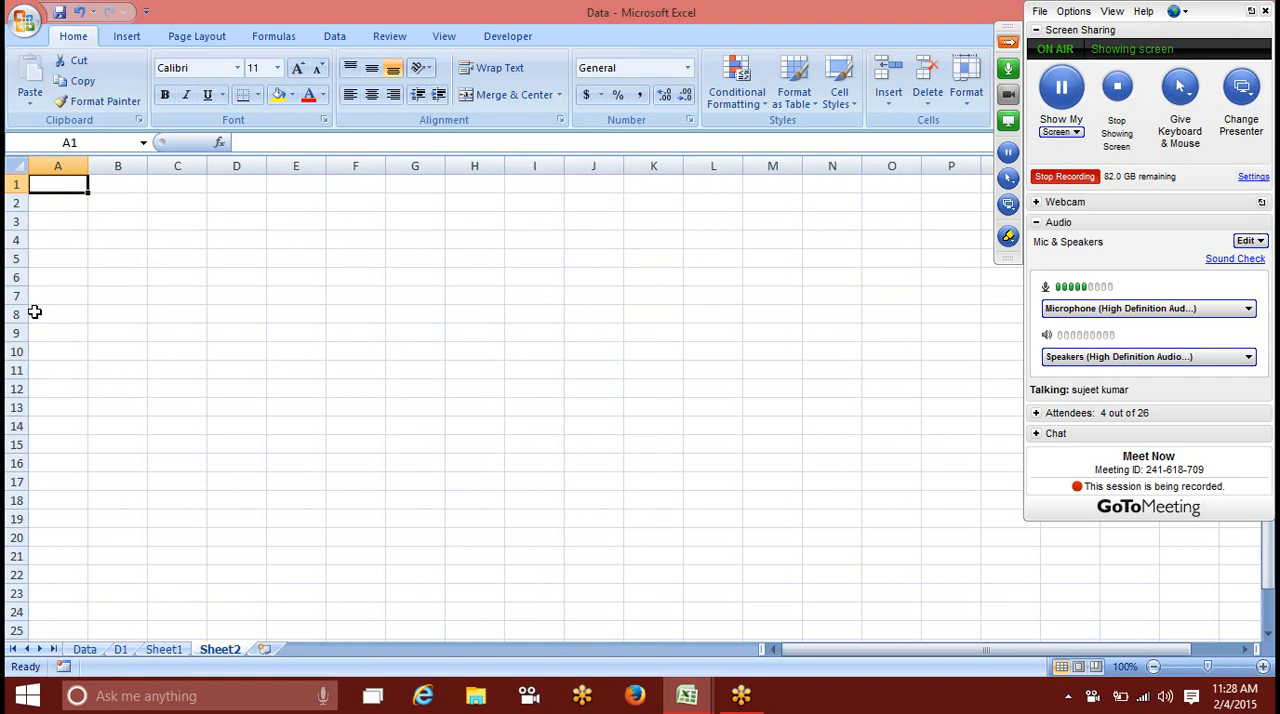
pyautogui.write('A')
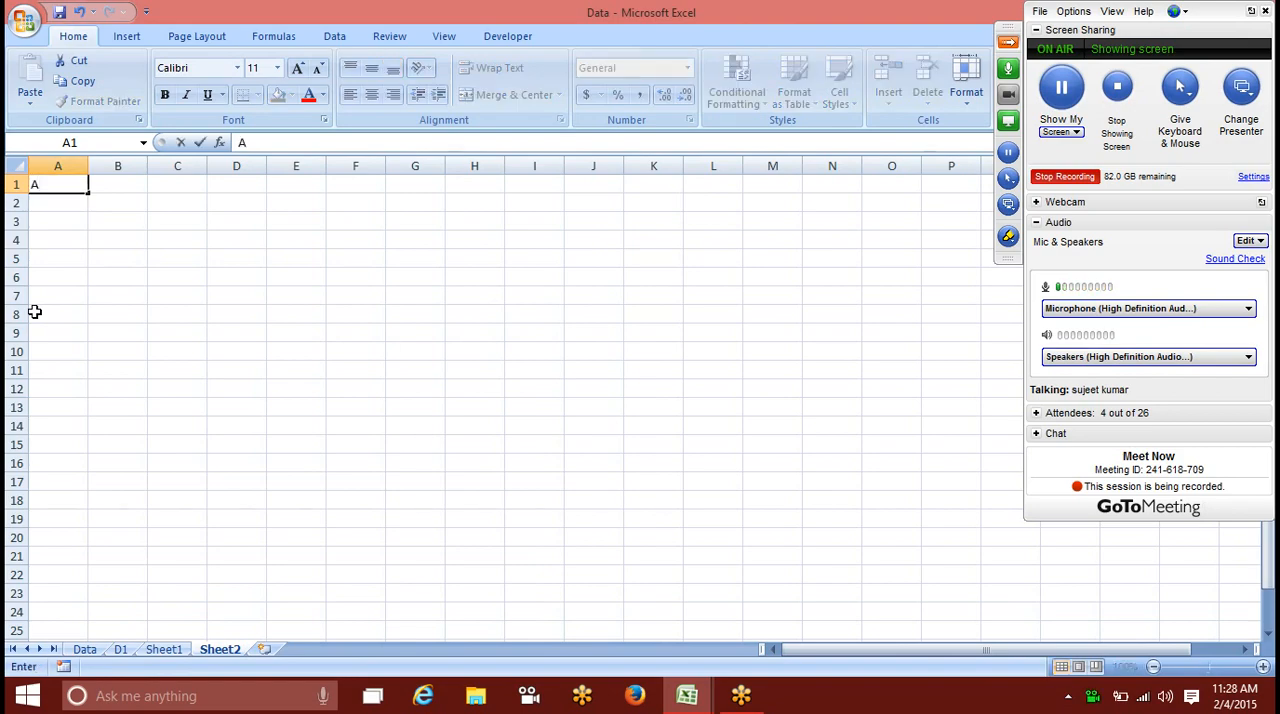
pyautogui.write('/c')
pyautogui.press('Return')
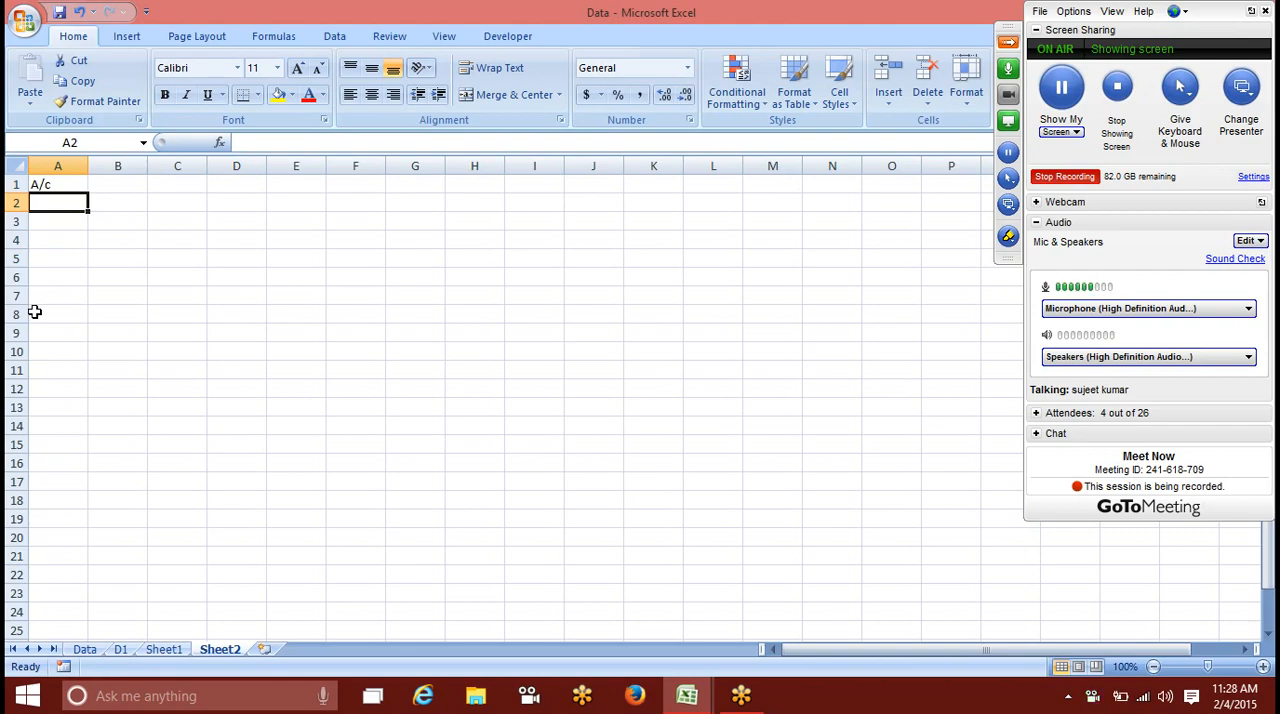
pyautogui.press('Up')
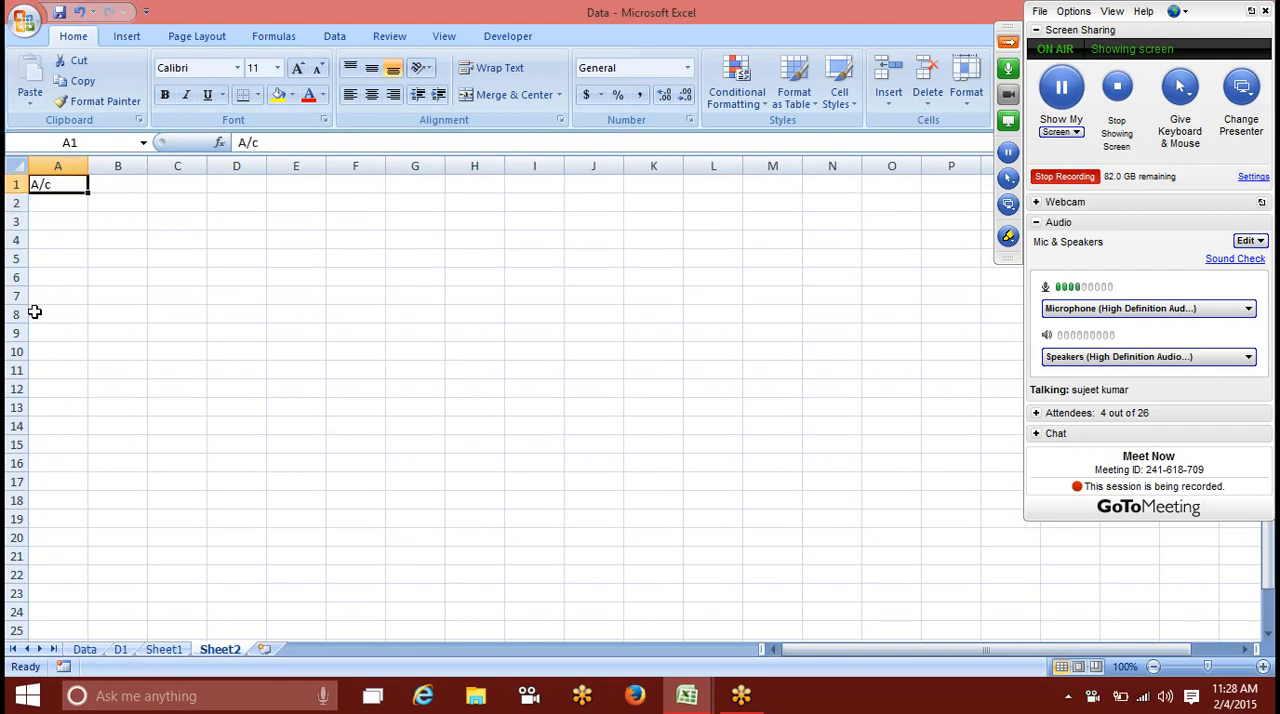
pyautogui.write('Amt')
pyautogui.press('Return')
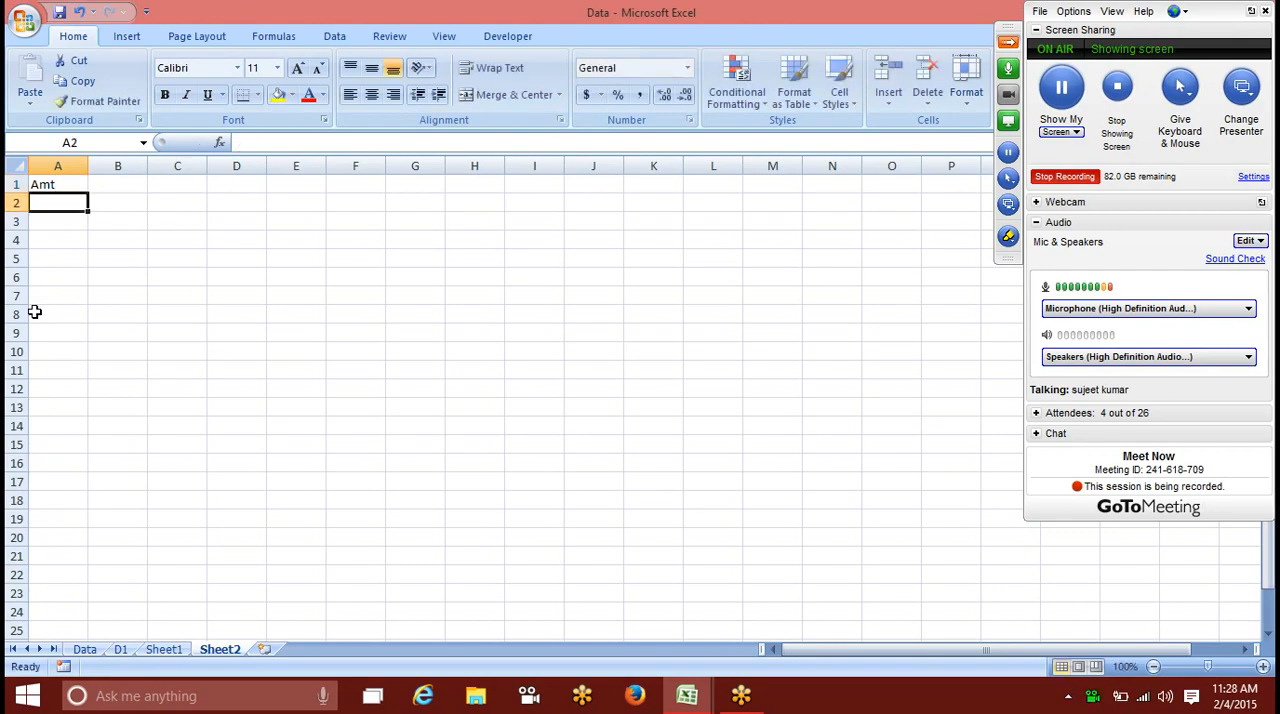
# Step: Enter INR 500 as a text amount in cell A2
pyautogui.write('IN')
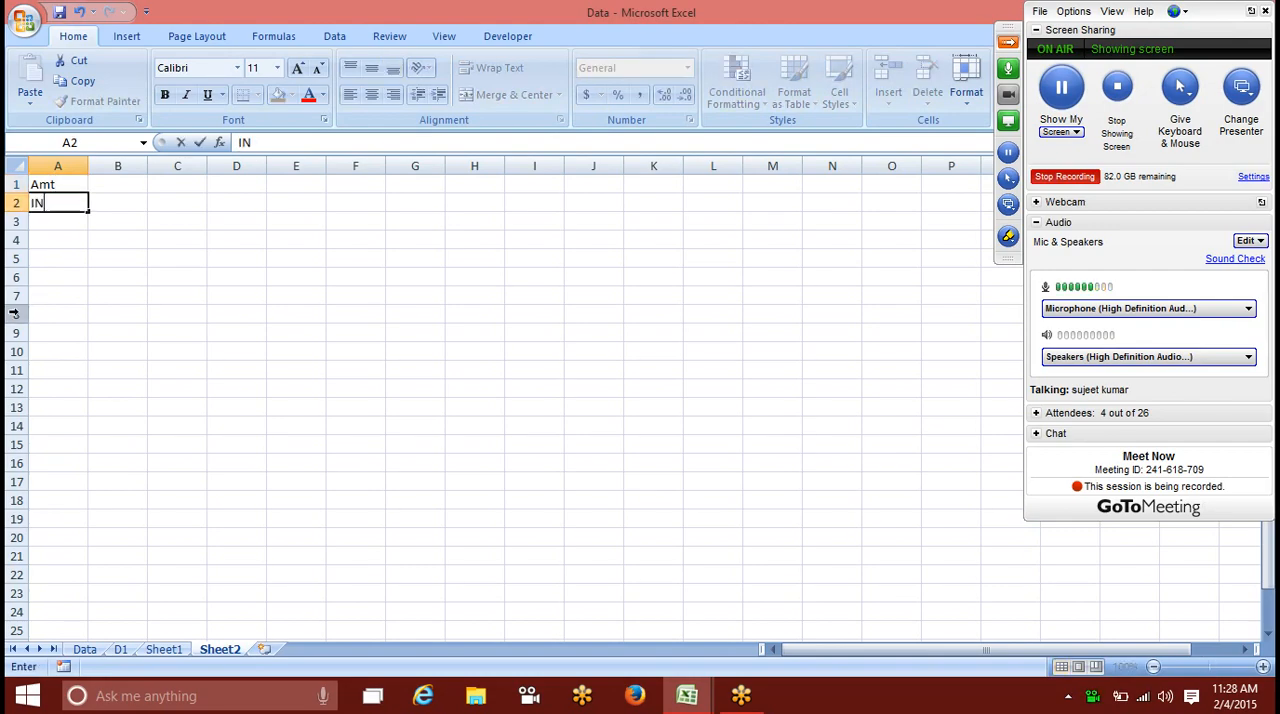
pyautogui.write('R 500')
pyautogui.press('Return')
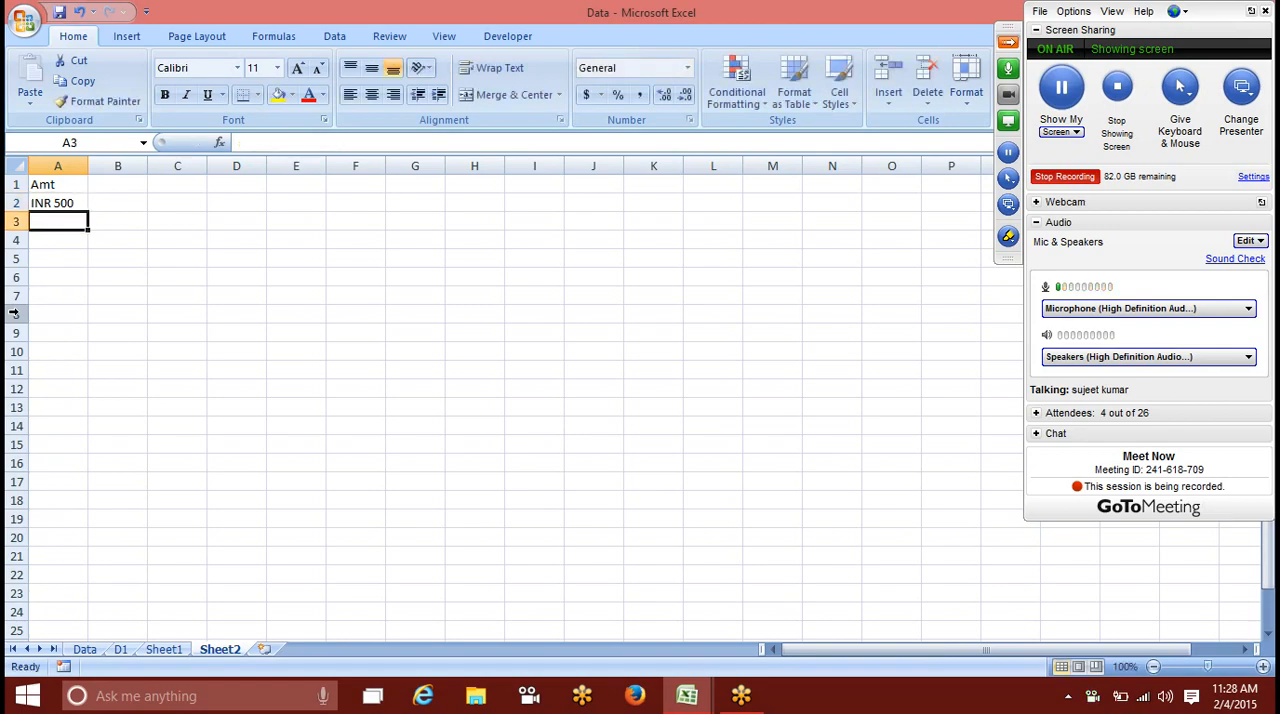
# Step: Enter RS 500 in cell A3 and undo that entry
pyautogui.write('RS 50')
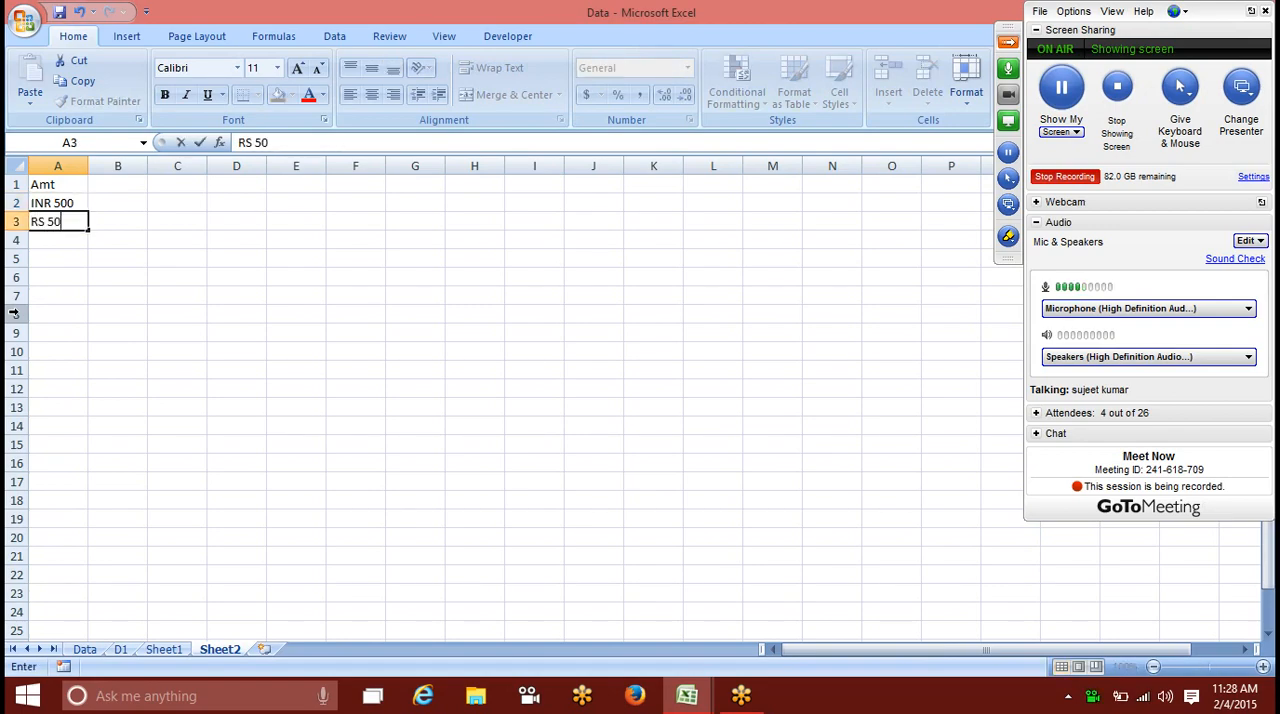
pyautogui.write('0')
pyautogui.press('Return')
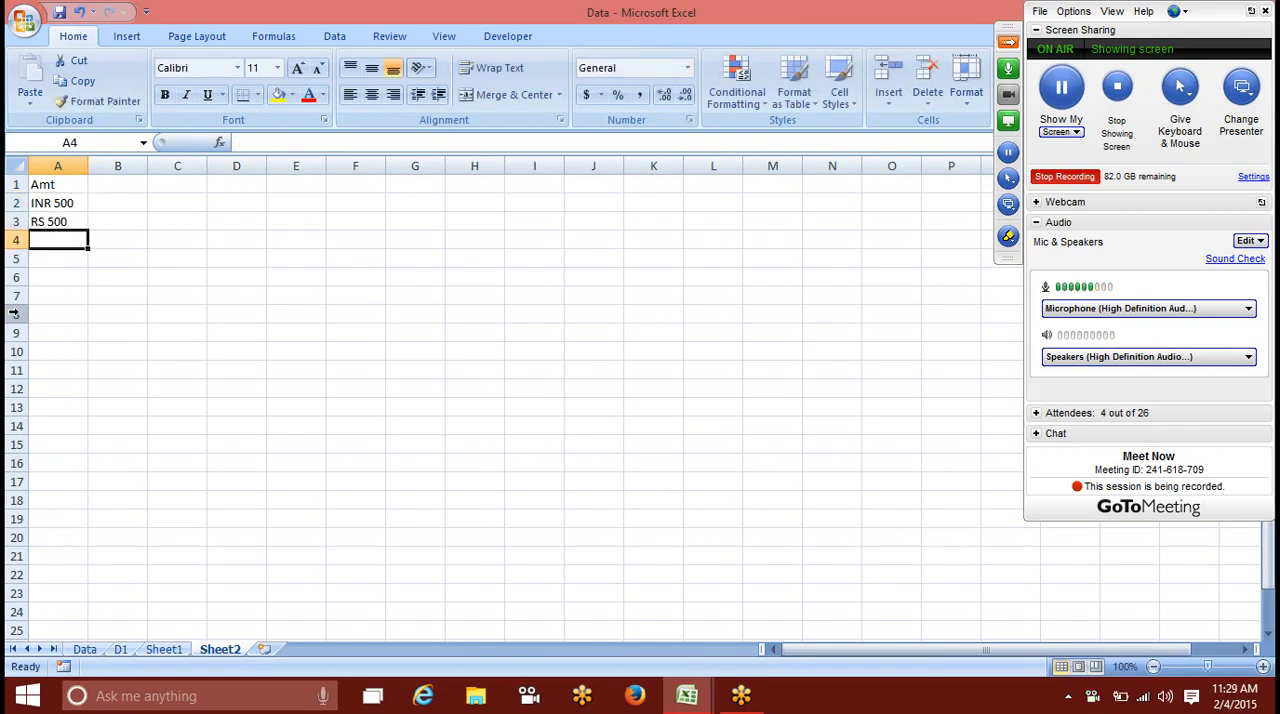
pyautogui.press('Up')
pyautogui.hotkey('shift', 'Up')
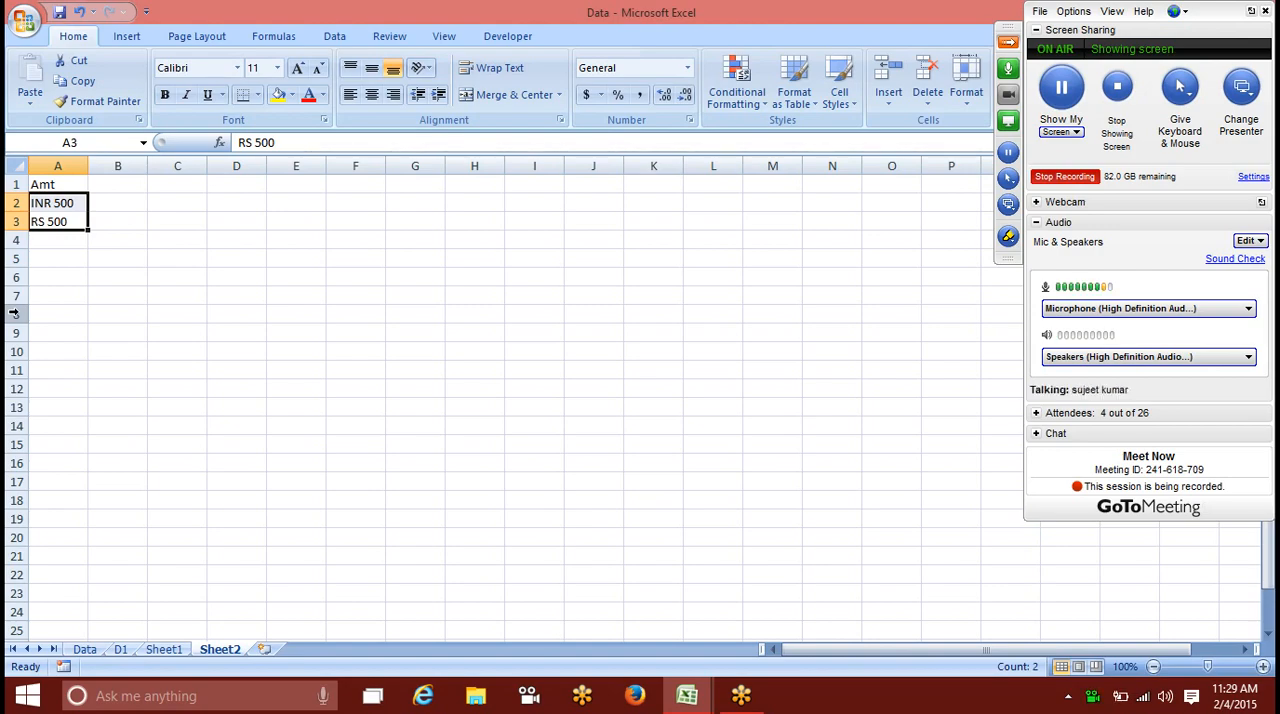
pyautogui.hotkey('ctrl', 'z')
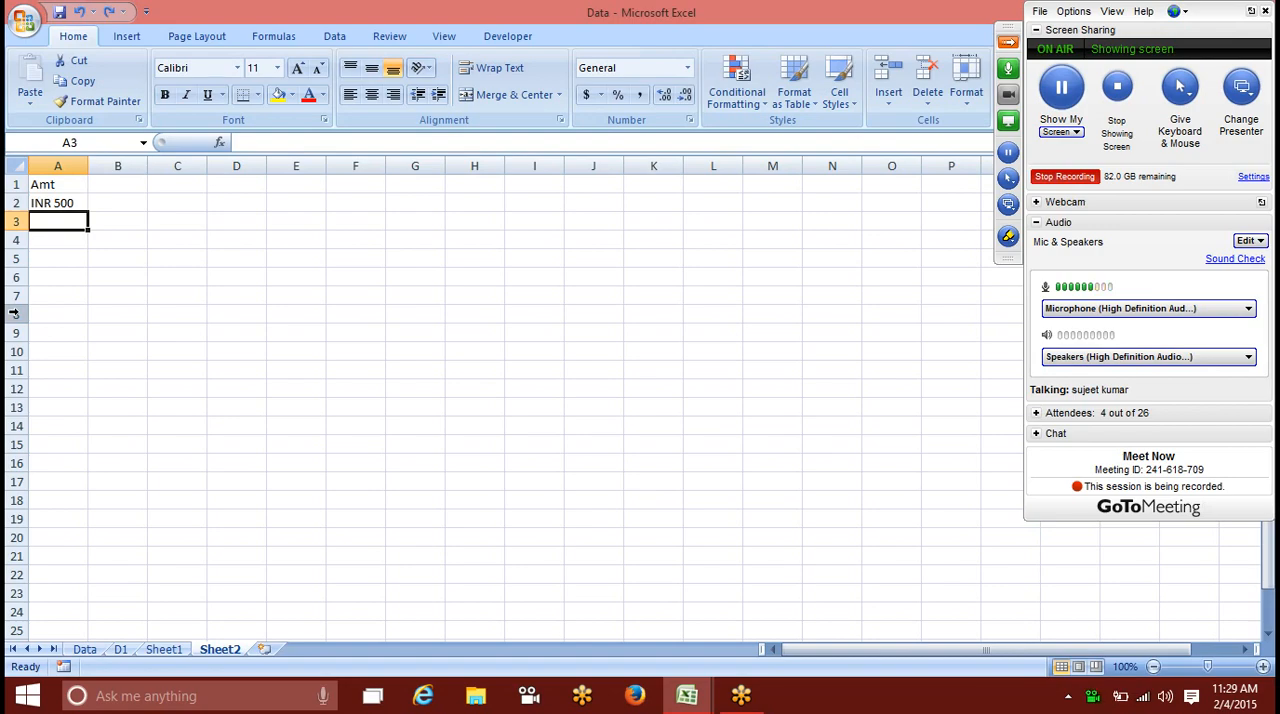
# Step: Enter the formula =ISTEXT(A2) in cell B2 to test whether the amount is text
pyautogui.press('Up')
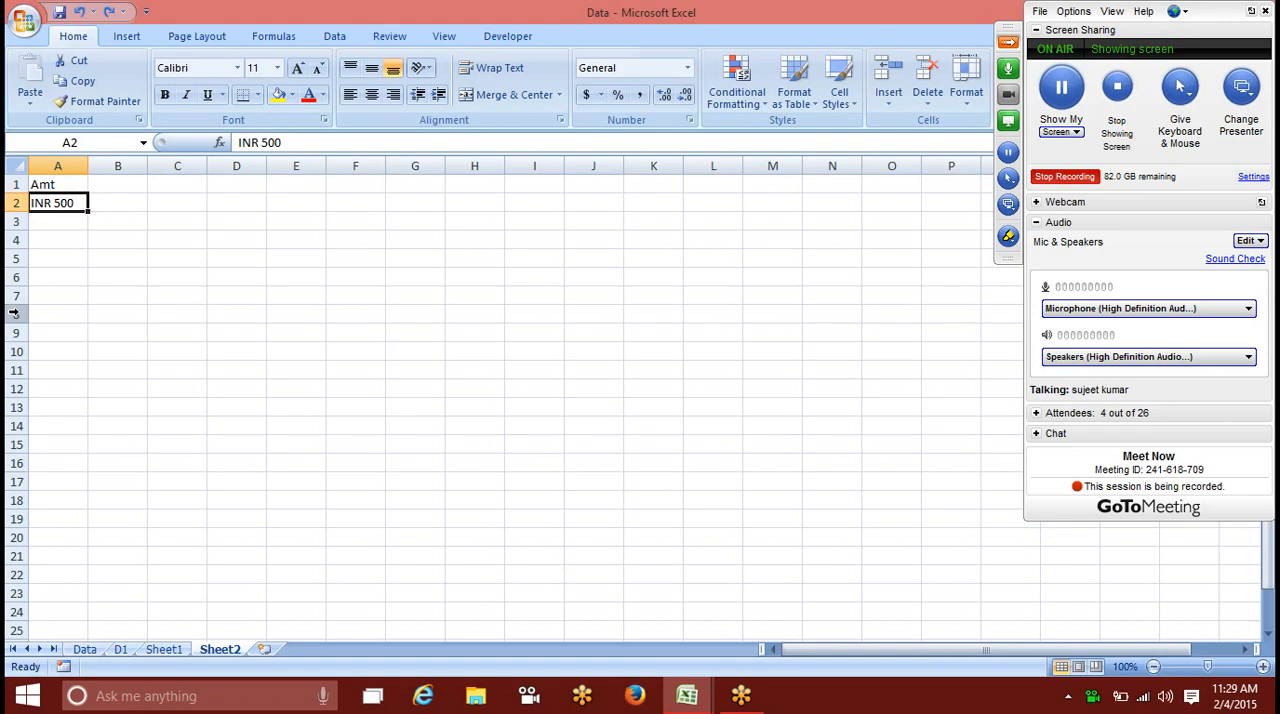
pyautogui.press('Right')
pyautogui.write('=')
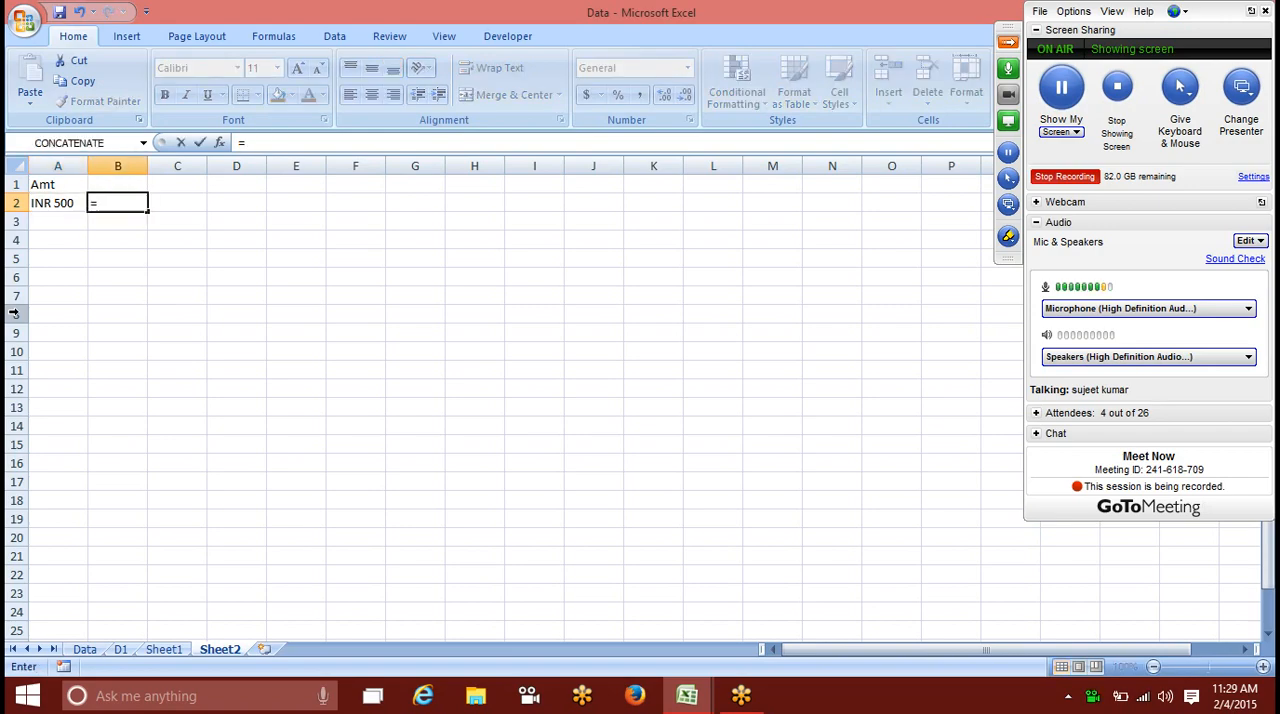
pyautogui.write('ist')
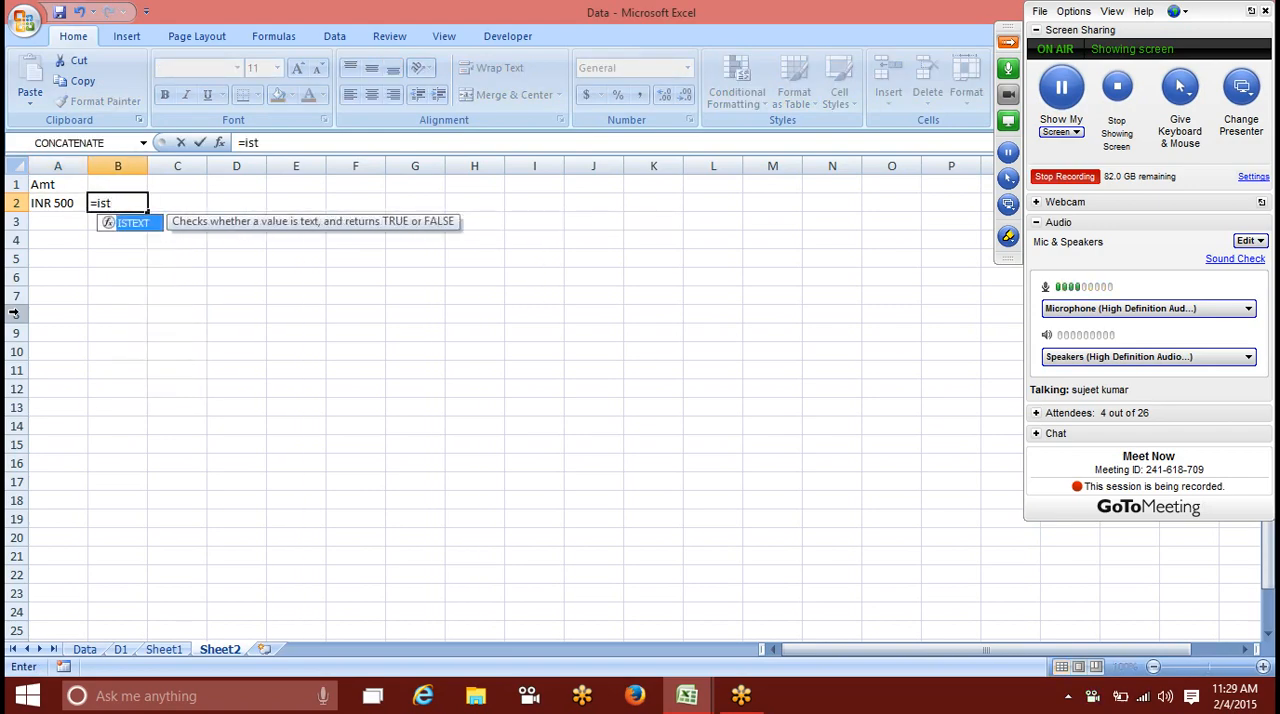
pyautogui.press('Tab')
pyautogui.press('Left')
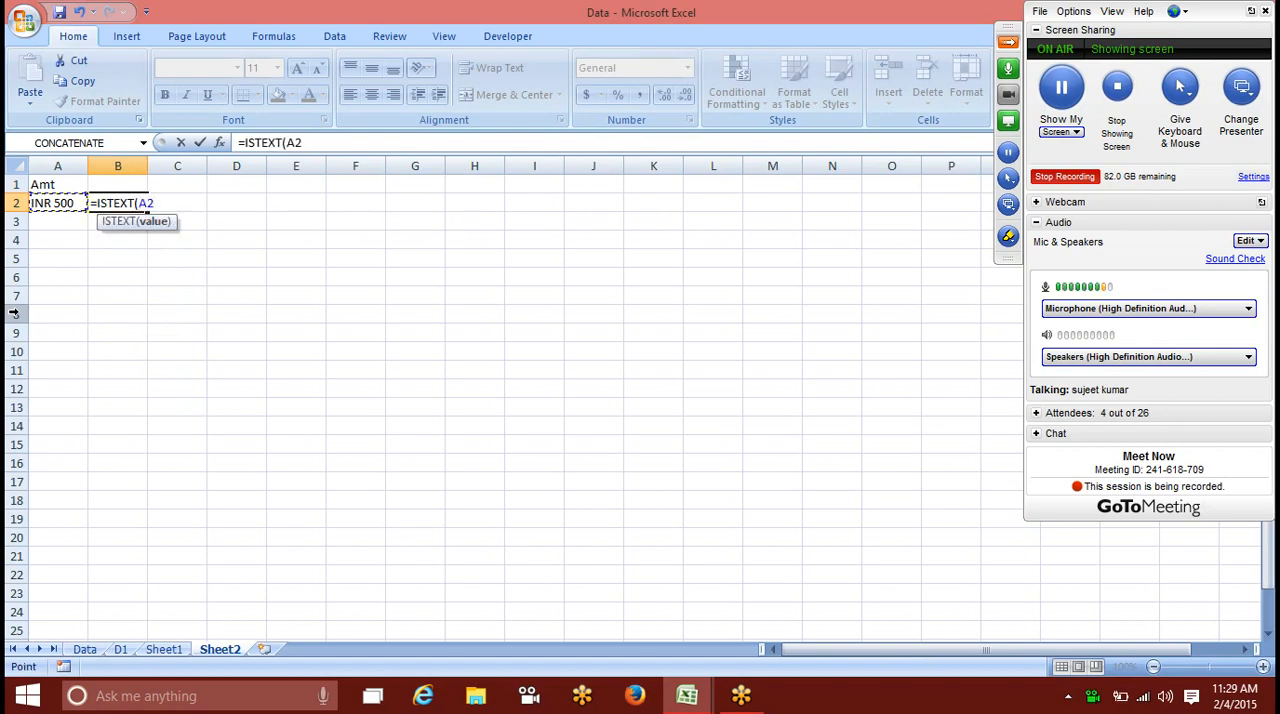
pyautogui.hotkey('ctrl', 'Return')
pyautogui.press('Left')
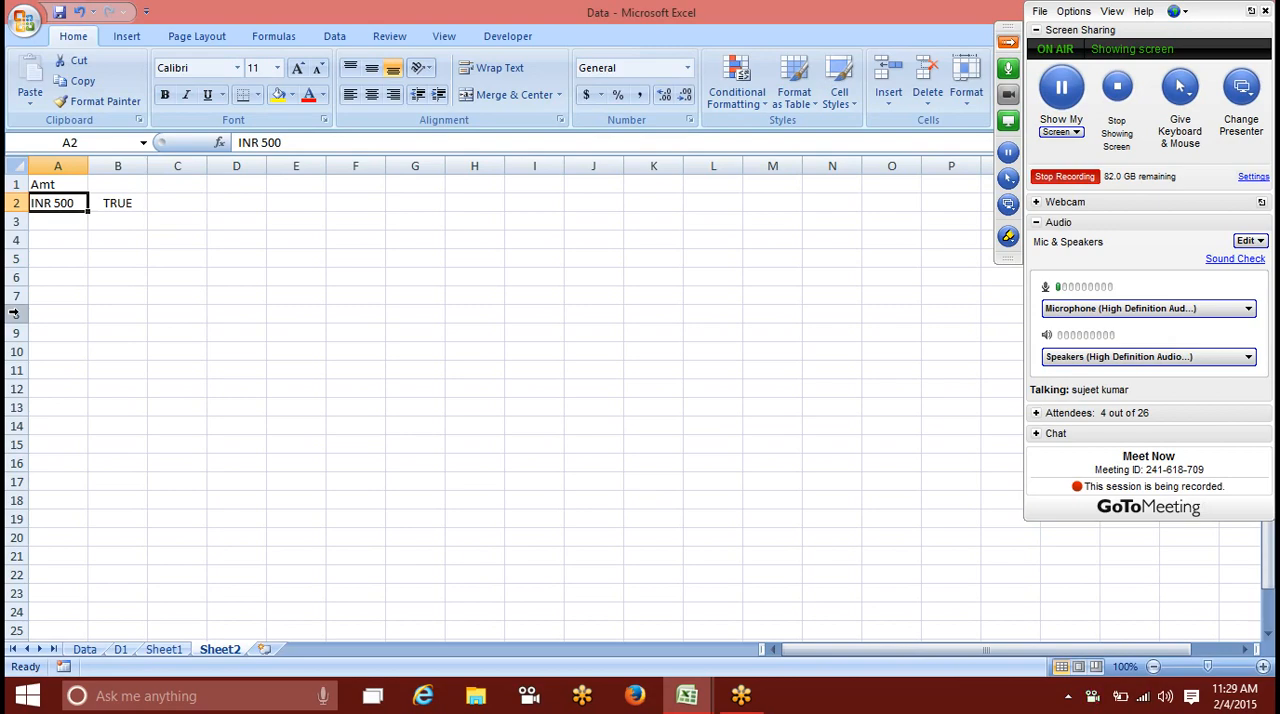
pyautogui.press('Right')
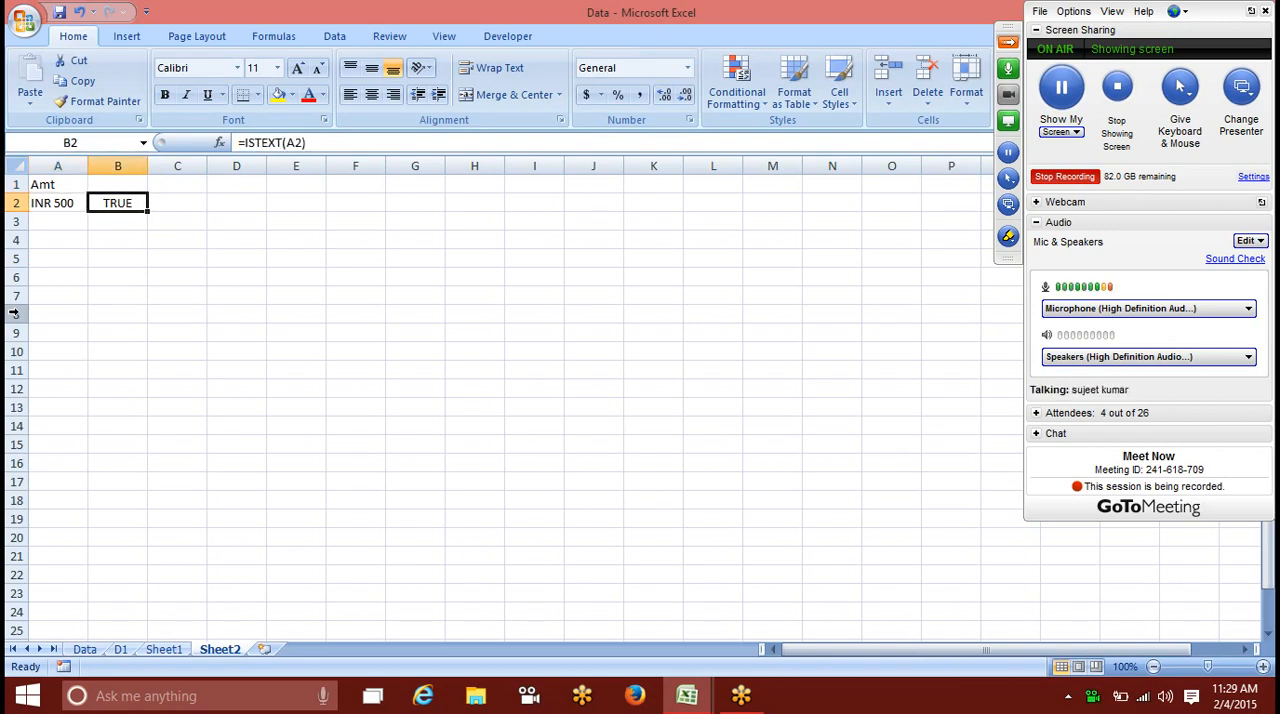
# Step: Replace the amount in cell A2 with 154 and review the ISTEXT formula in B2
pyautogui.press('Left')
pyautogui.write('154')
pyautogui.press('Return')
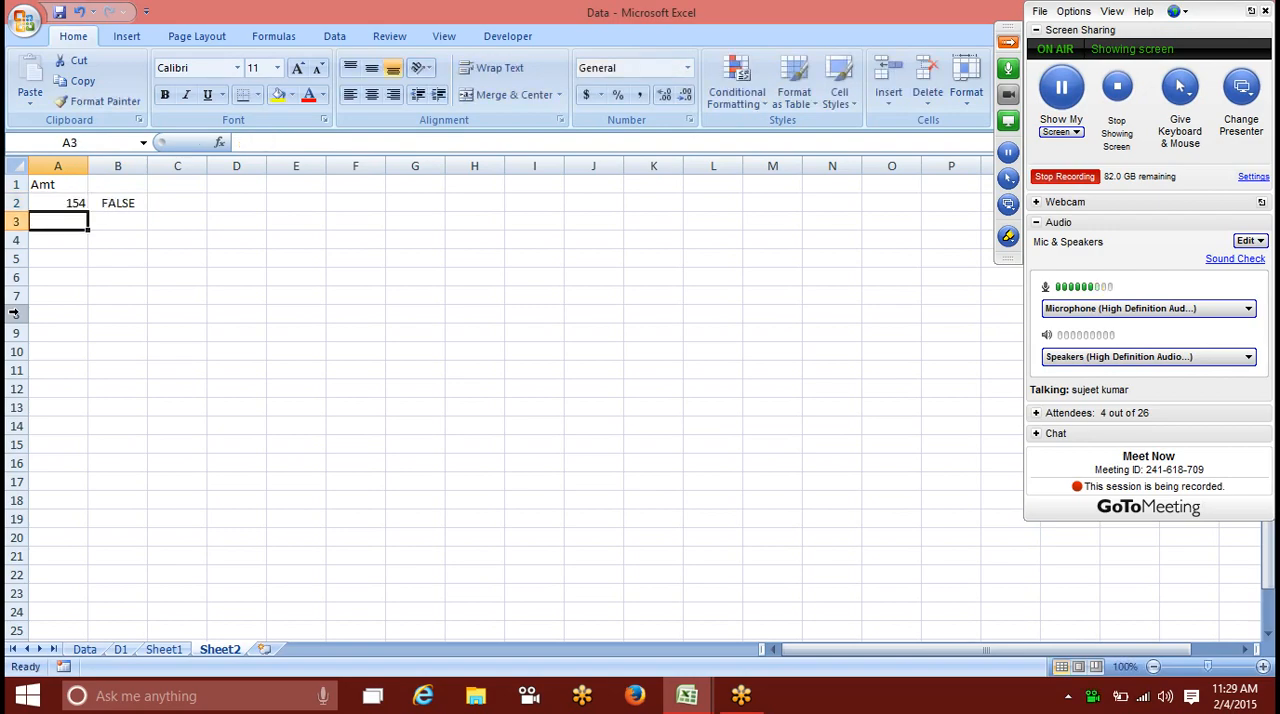
pyautogui.press('Up')
pyautogui.press('Right')
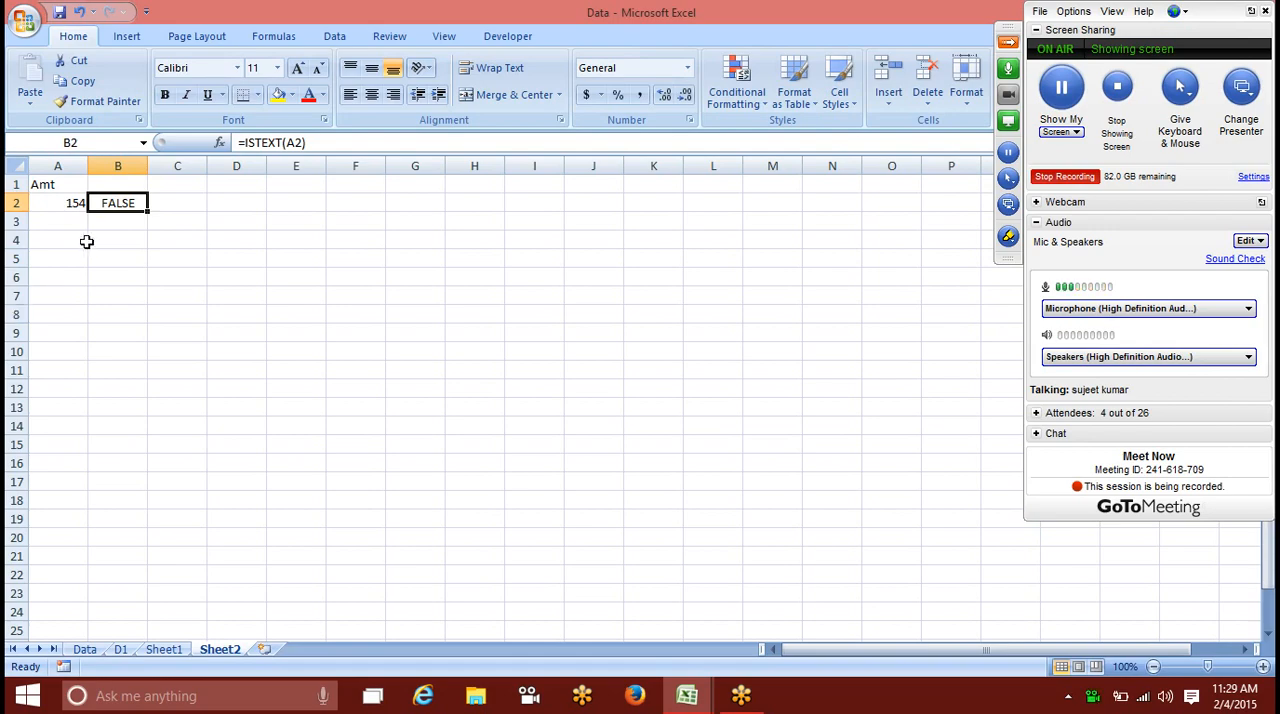
pyautogui.click(313, 143)
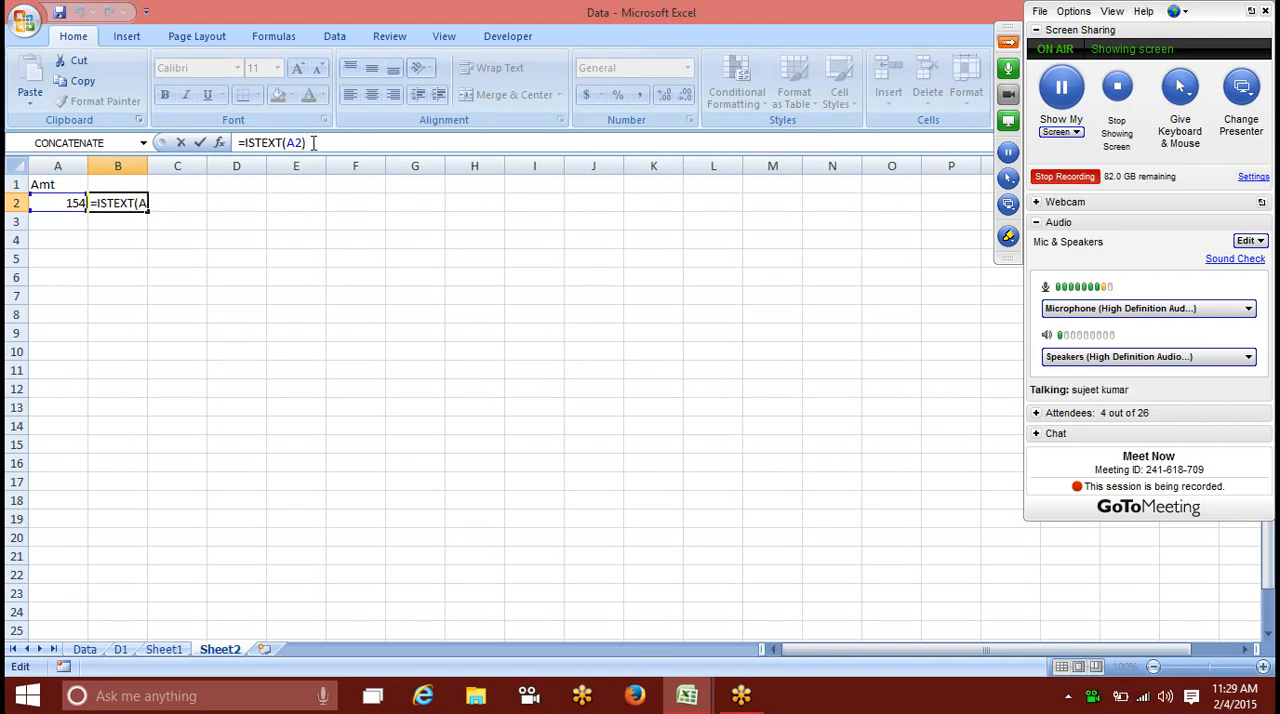
pyautogui.click(200, 143)
# Step: Start a new conditional formatting rule for cell A2 that uses a formula to determine which cells to format
pyautogui.click(57, 205)
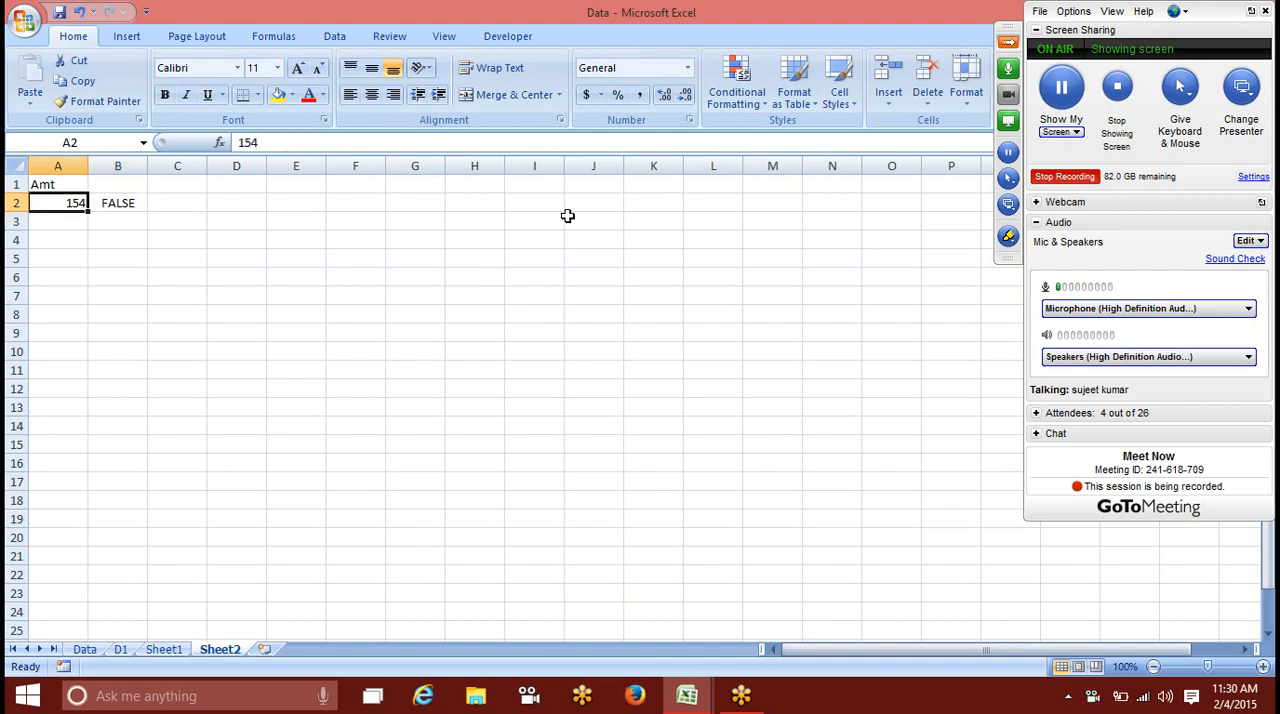
pyautogui.click(737, 100)
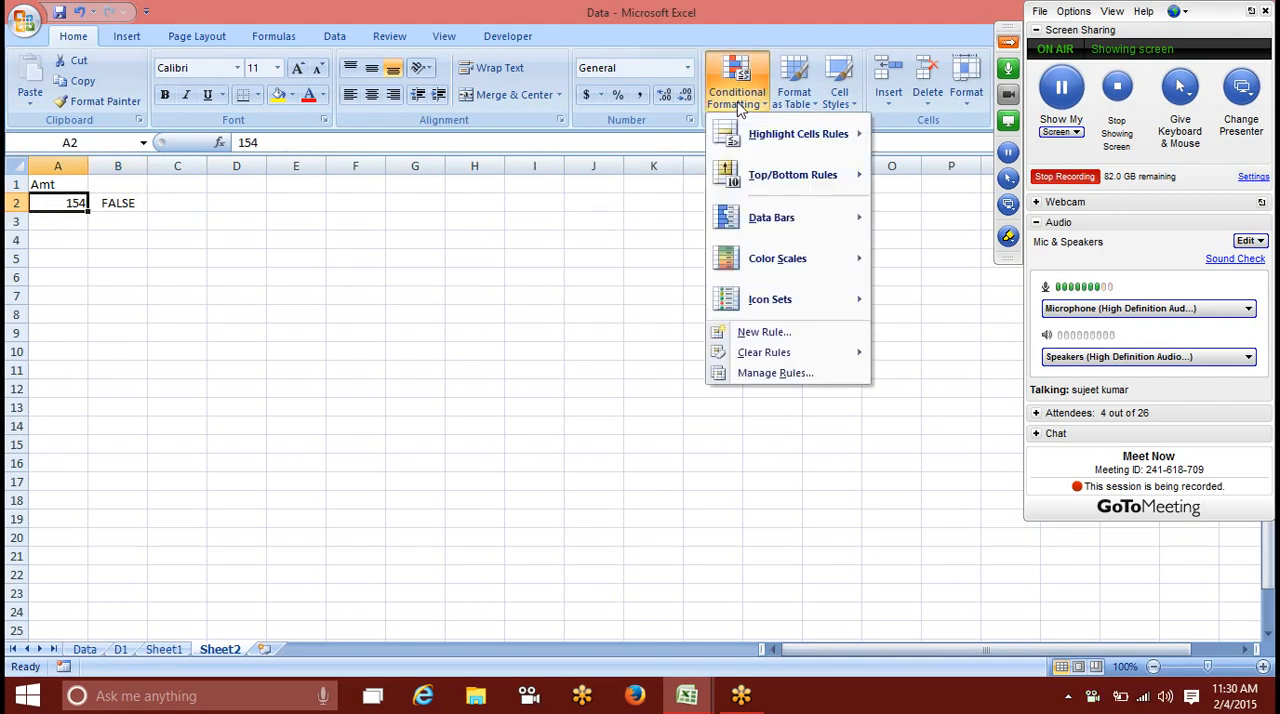
pyautogui.click(769, 341)
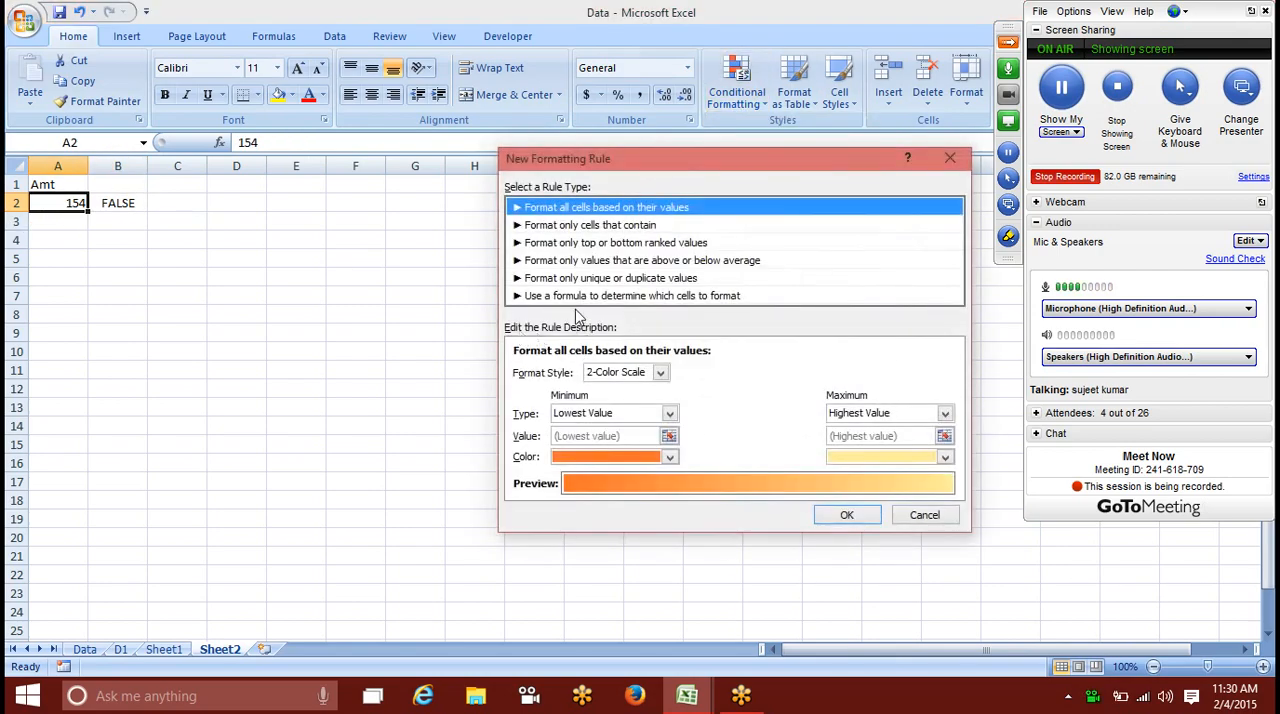
pyautogui.click(577, 296)
pyautogui.click(543, 372)
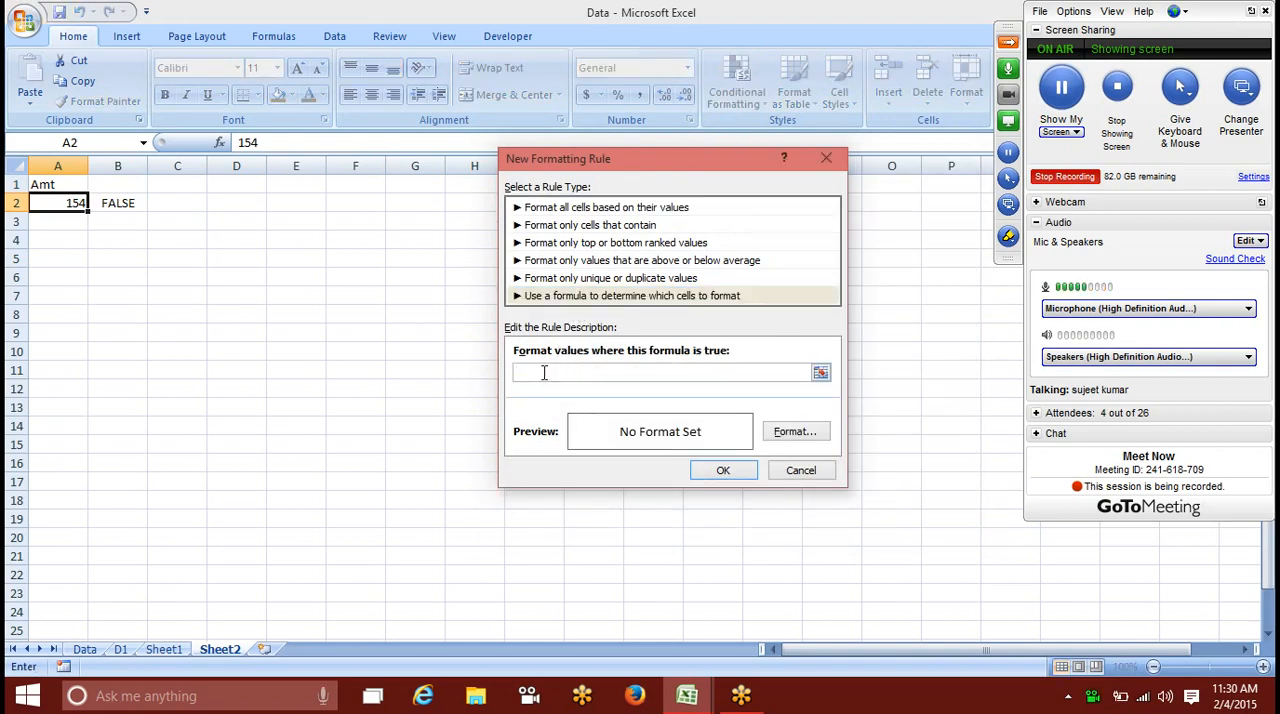
# Step: Enter =istext(A2) as the rule's formula, with a relative reference to cell A2
pyautogui.write('=ist')
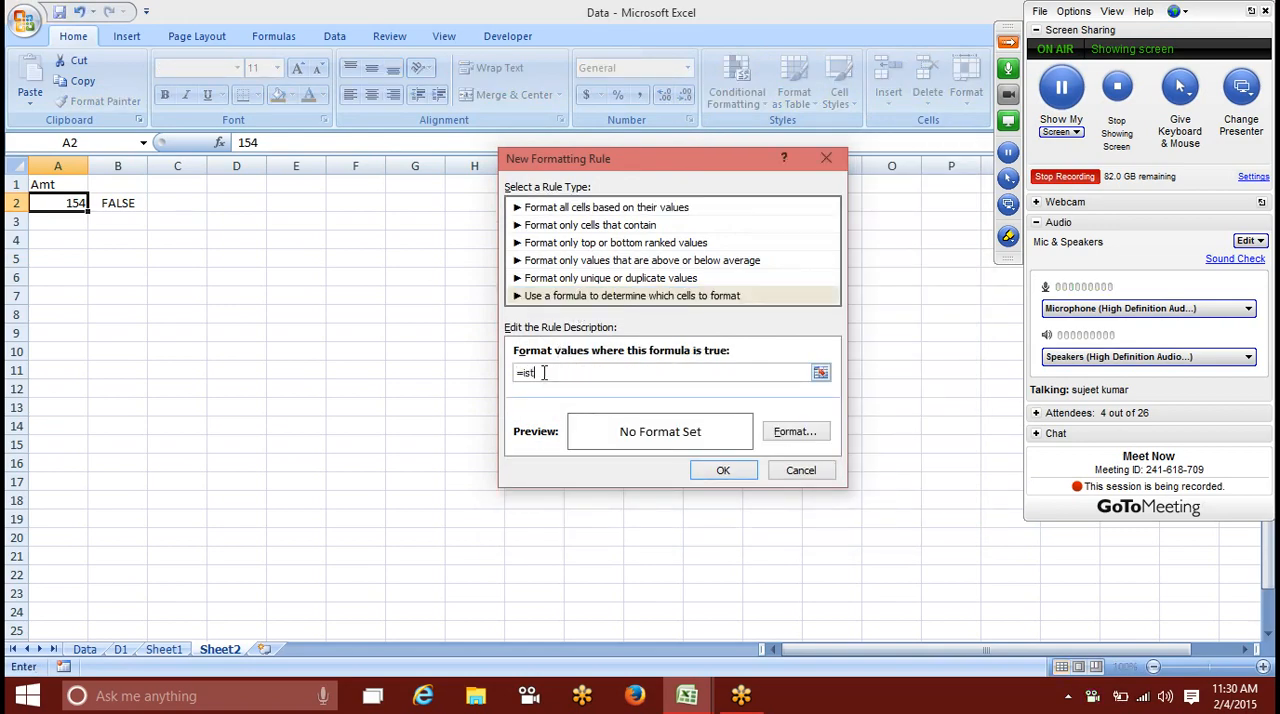
pyautogui.write('ext')
pyautogui.click(54, 202)
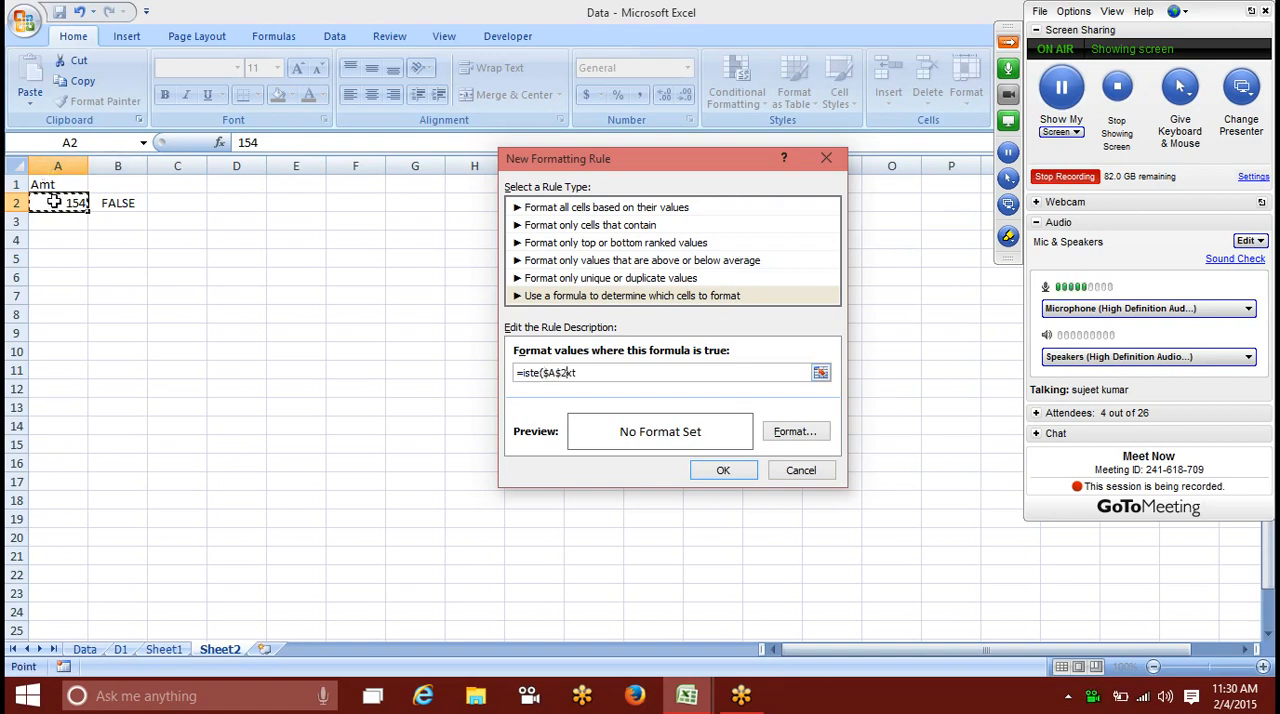
pyautogui.press('BackSpace')
pyautogui.press('BackSpace')
pyautogui.press('BackSpace')
pyautogui.press('BackSpace')
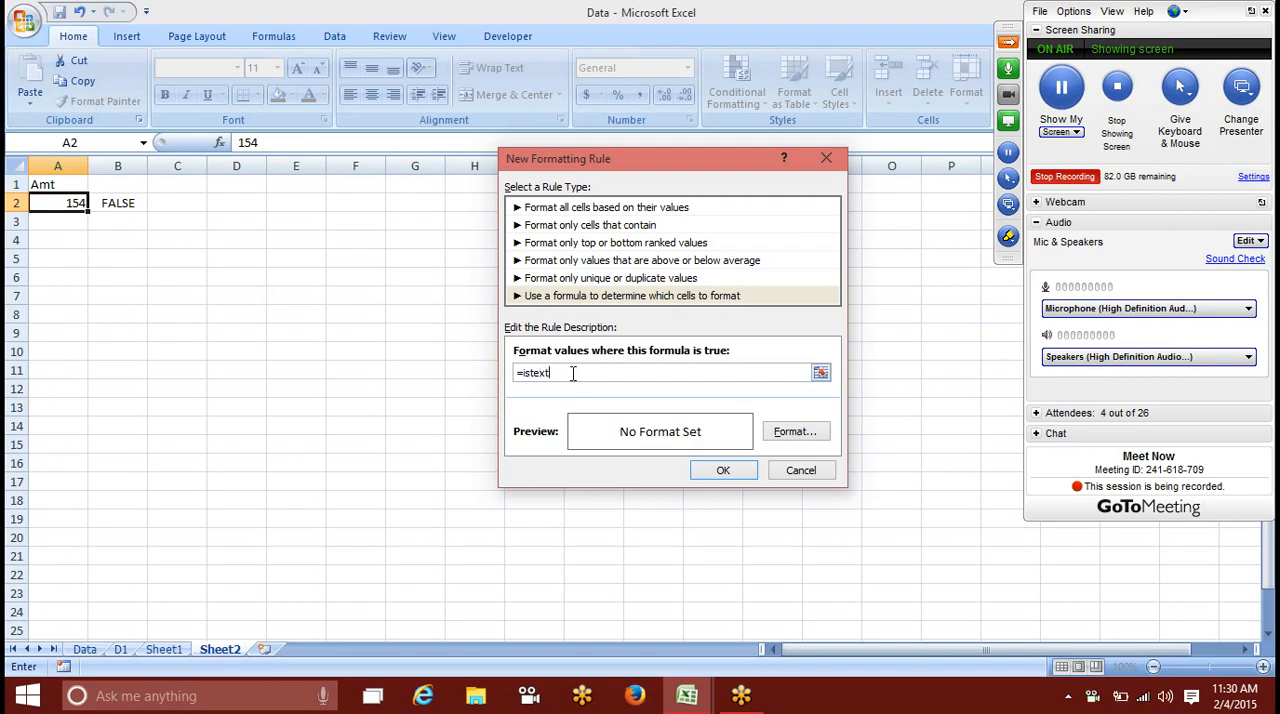
pyautogui.write('(')
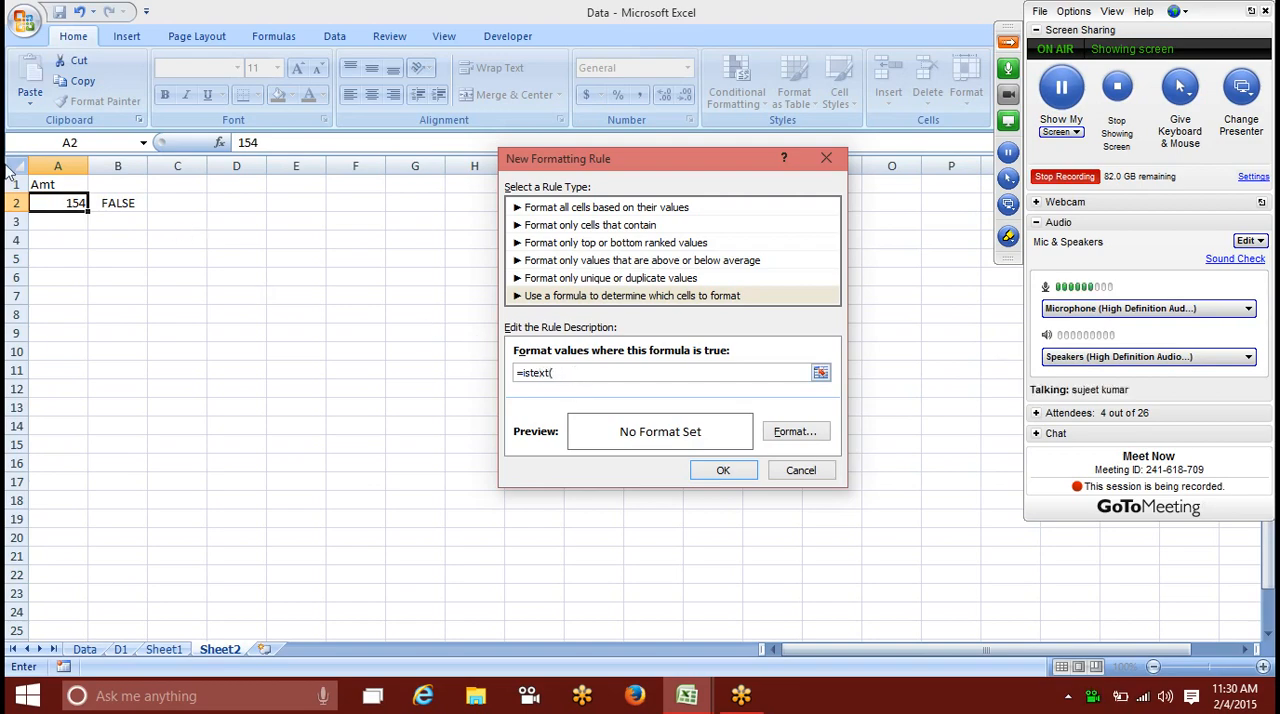
pyautogui.click(66, 203)
pyautogui.write(')')
pyautogui.press('BackSpace')
# Step: Give the rule a red fill, apply it, and copy the formatting of A2 down through A19
pyautogui.click(820, 432)
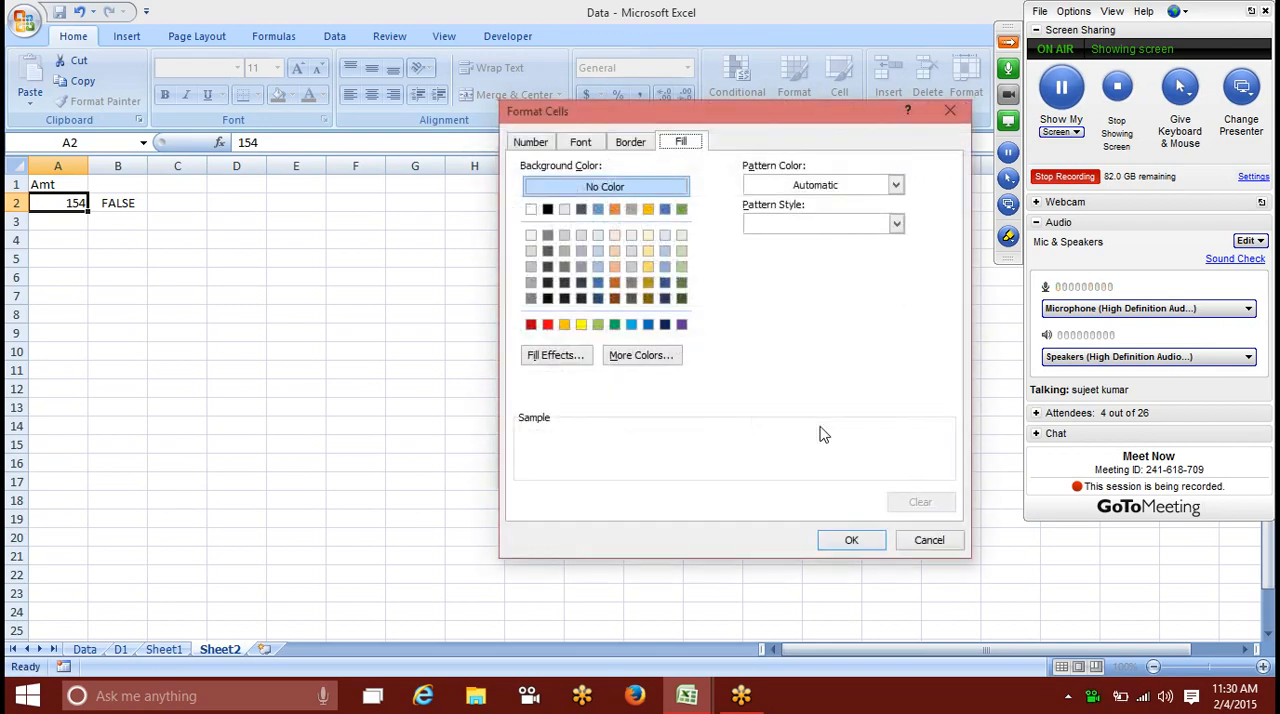
pyautogui.click(582, 325)
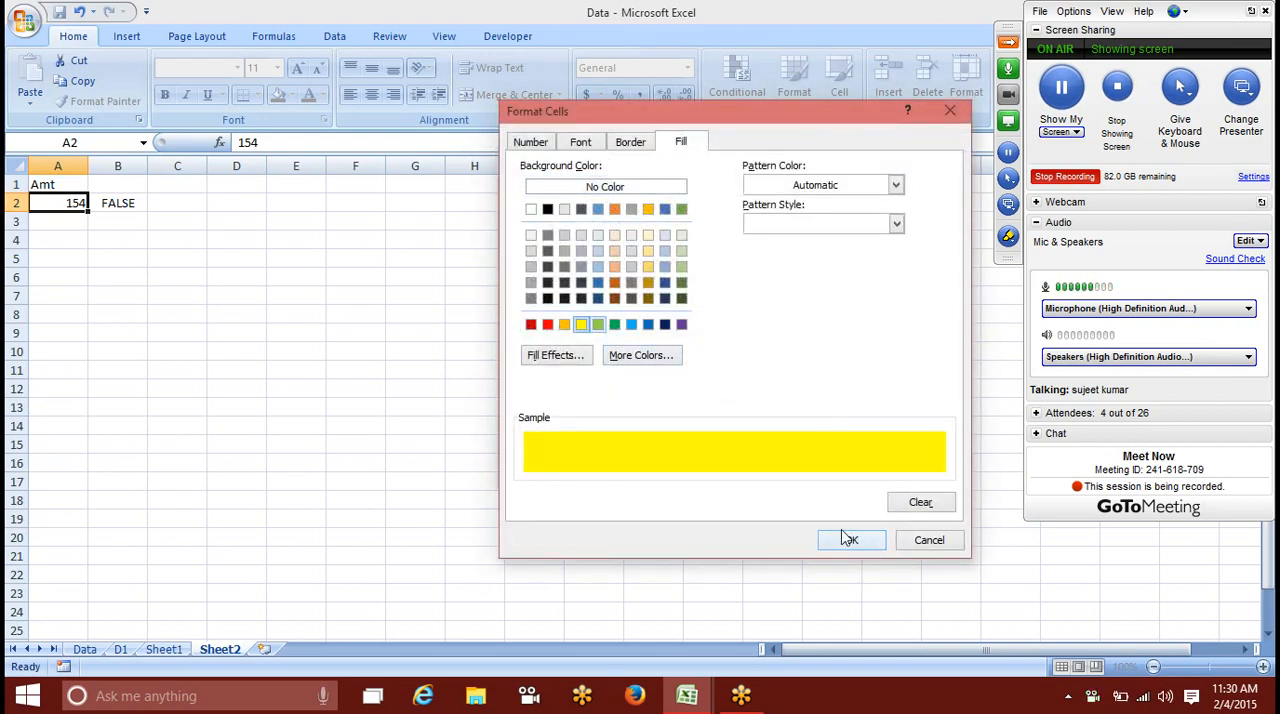
pyautogui.click(547, 324)
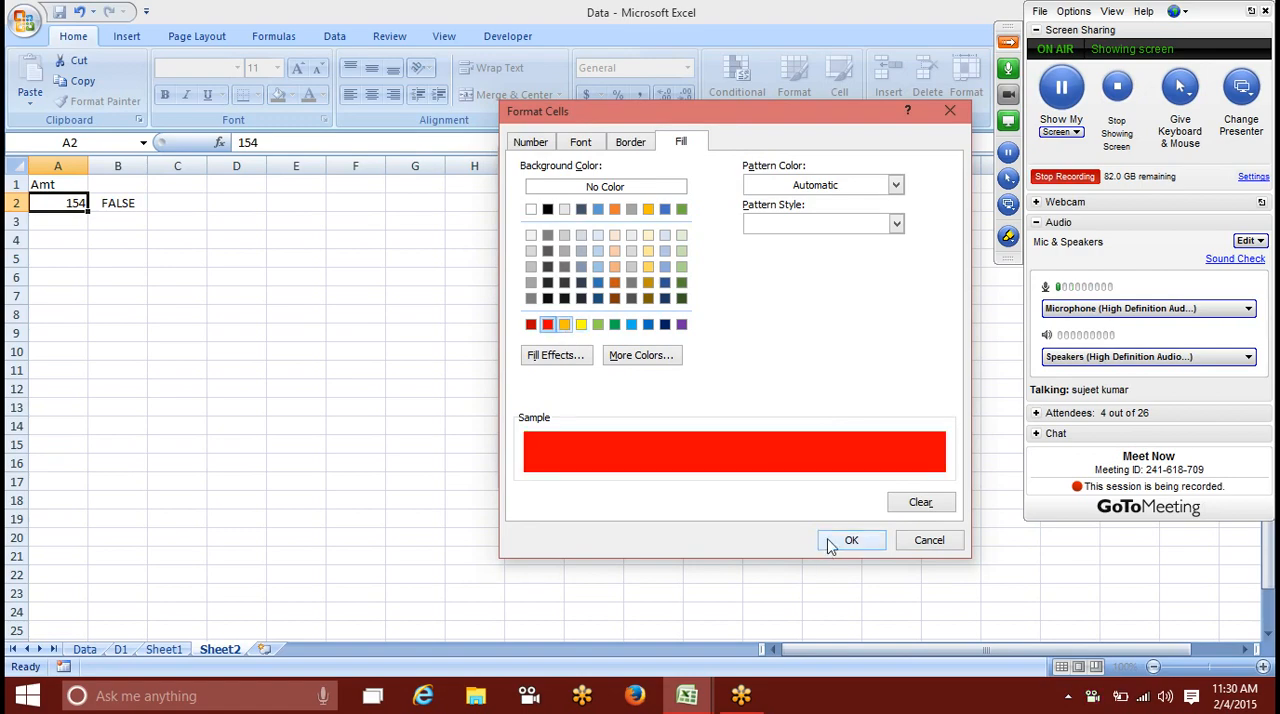
pyautogui.click(831, 541)
pyautogui.click(744, 470)
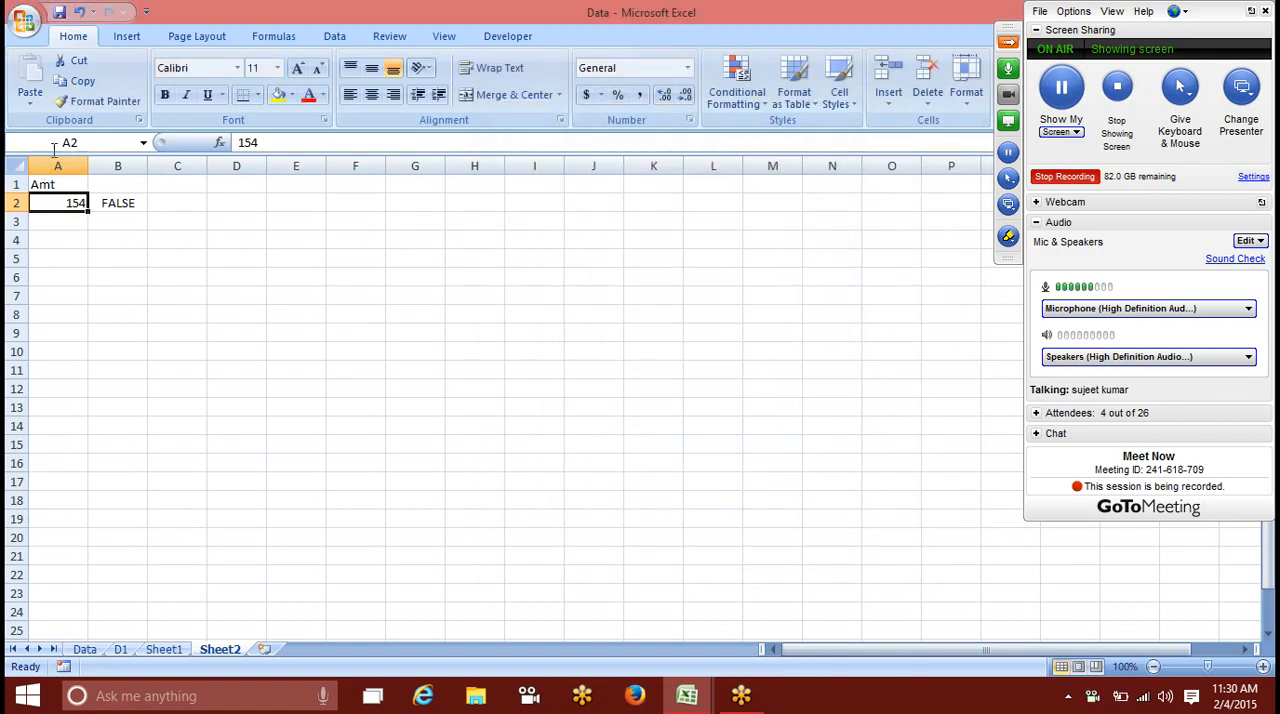
pyautogui.click(84, 108)
pyautogui.moveTo(51, 203); pyautogui.dragTo(83, 514)
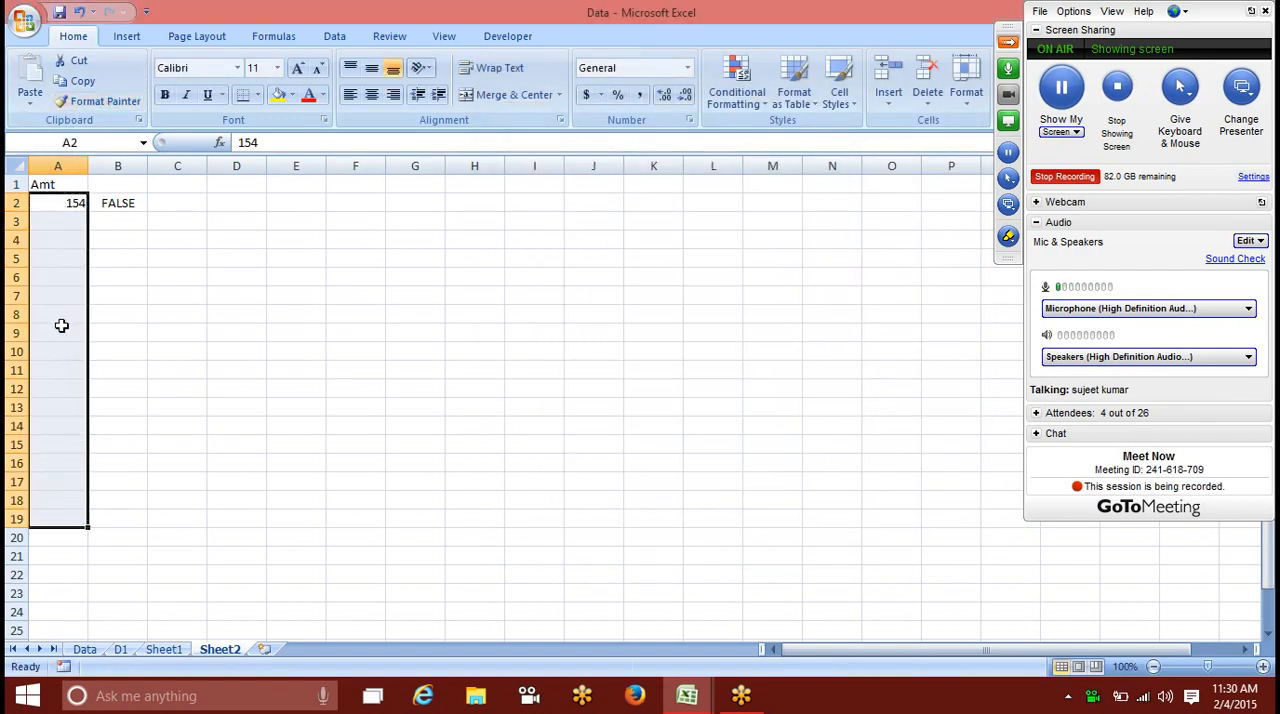
# Step: Test the text rule by entering 46 in cell A3 and s6 in cell A4
pyautogui.click(40, 226)
pyautogui.write('46')
pyautogui.press('Return')
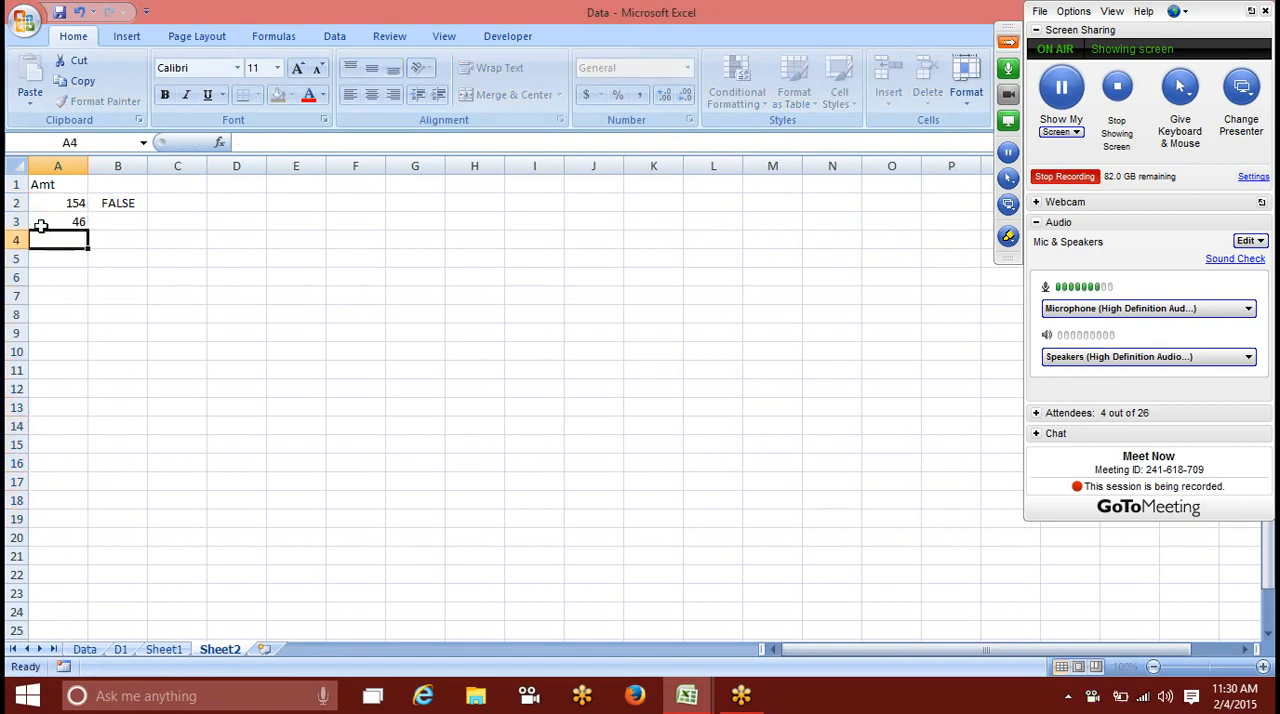
pyautogui.write('s6')
pyautogui.press('Return')
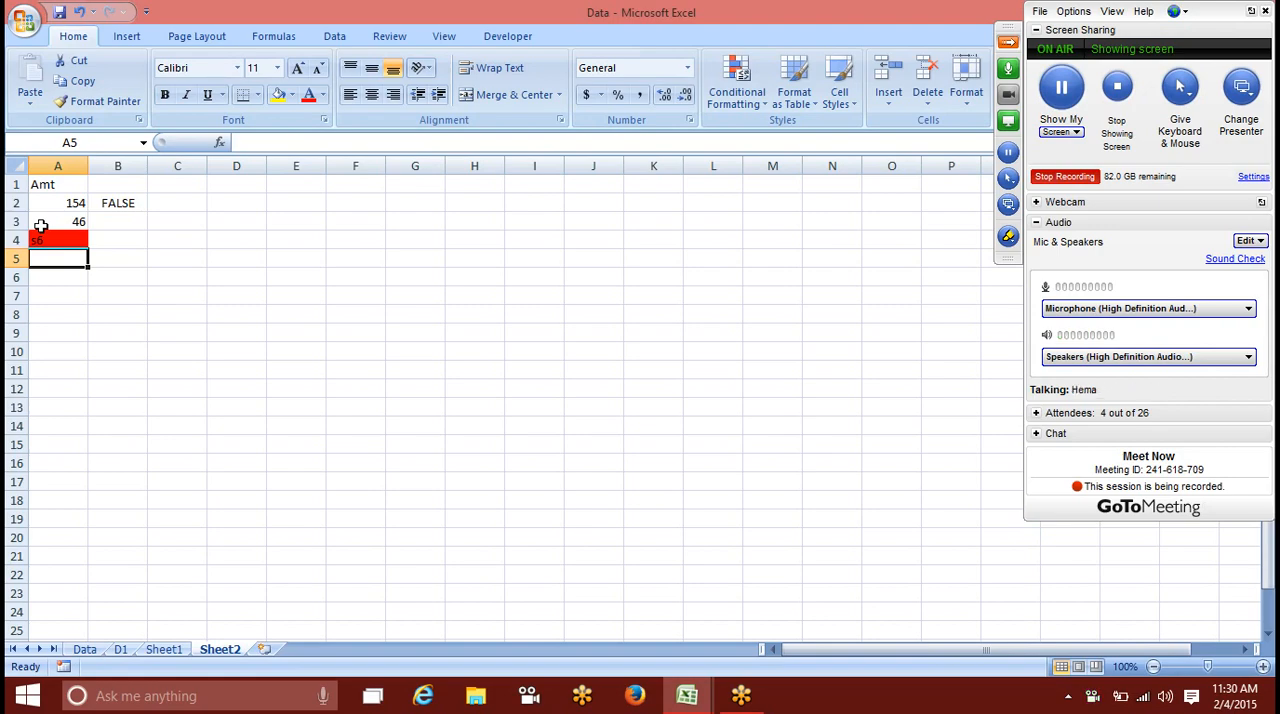
# Step: Add a new worksheet and enter the heading Mobile in cell A1
pyautogui.click(264, 649)
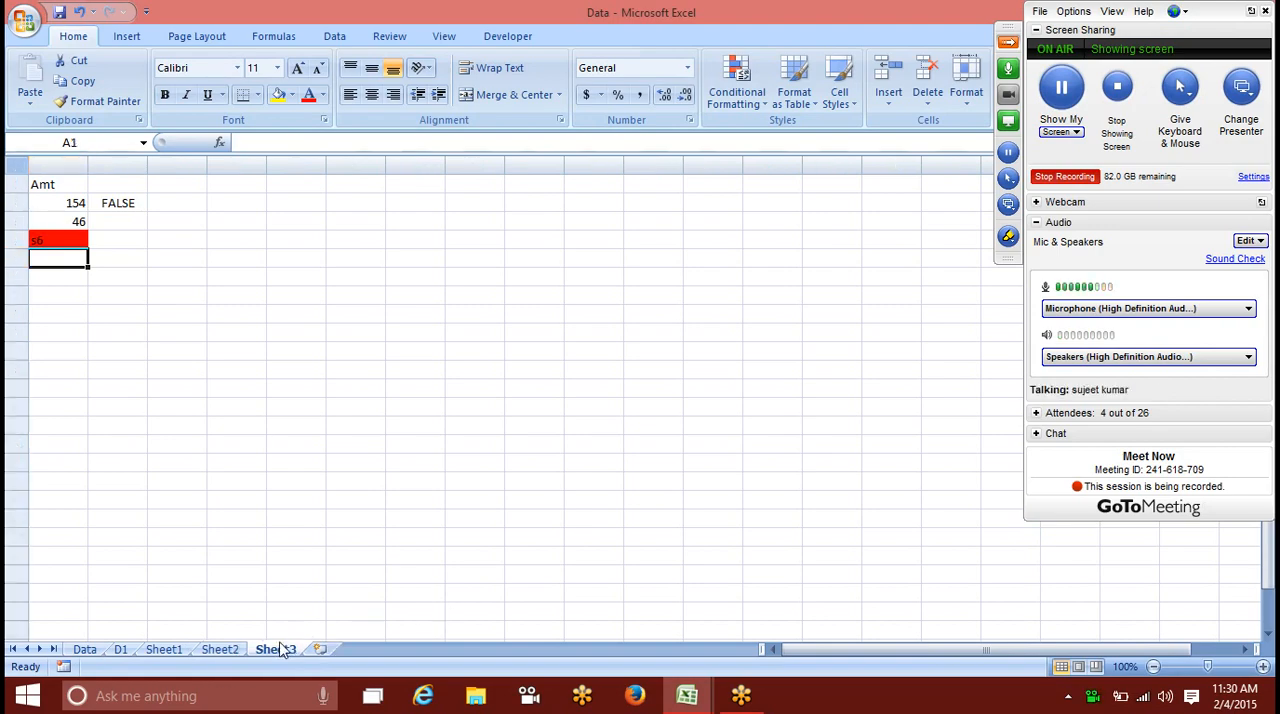
pyautogui.write('Mo')
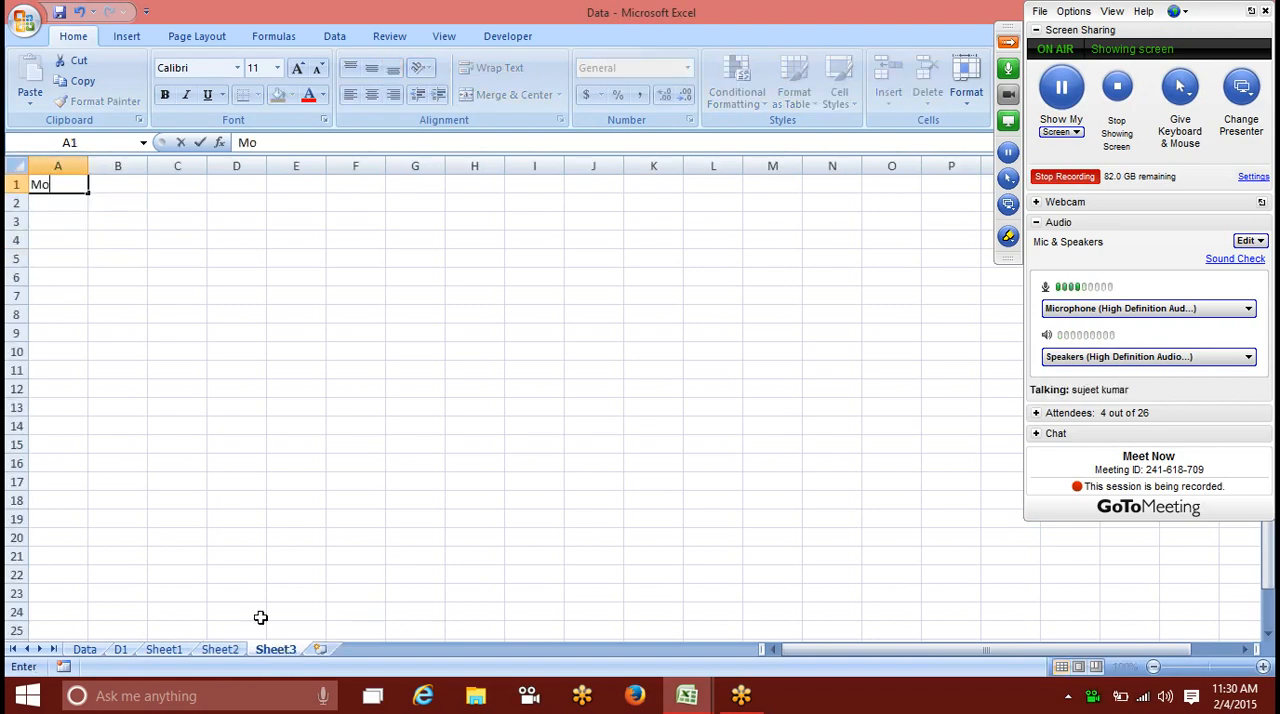
pyautogui.write('bile')
pyautogui.press('Return')
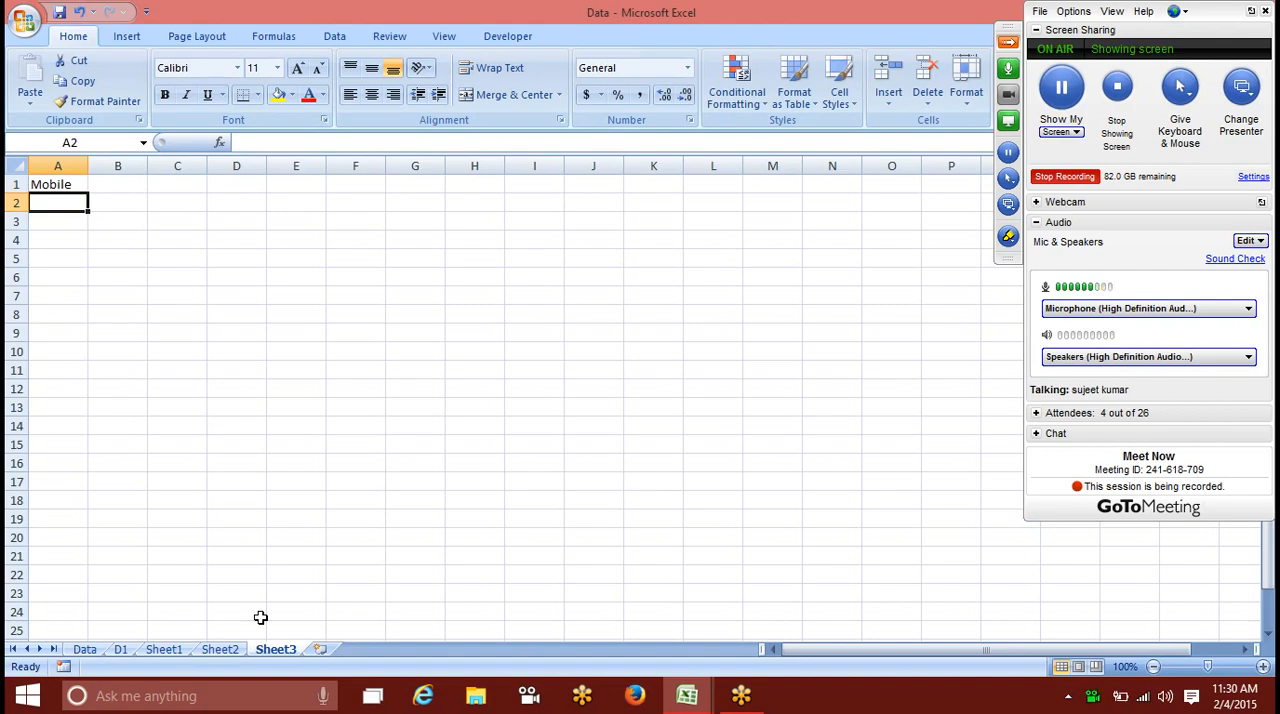
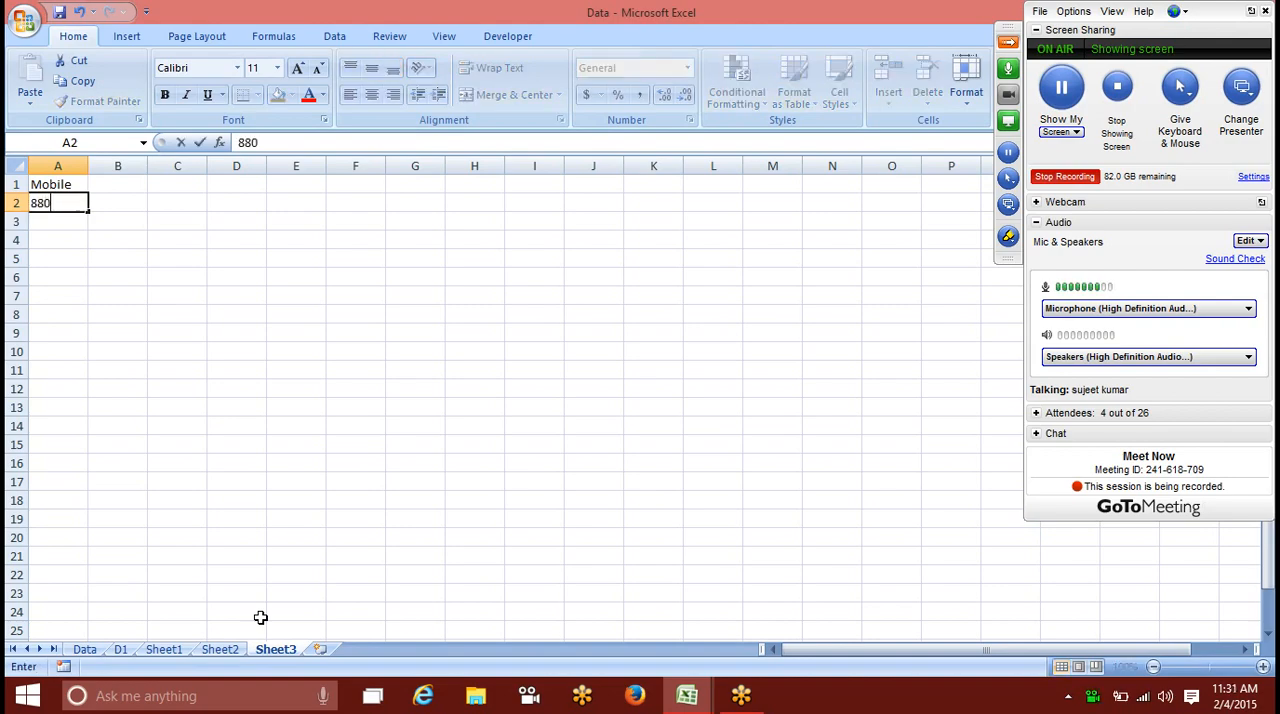
# Step: Enter a ten-digit mobile number in cell A2 under the Mobile heading
pyautogui.press('Return')
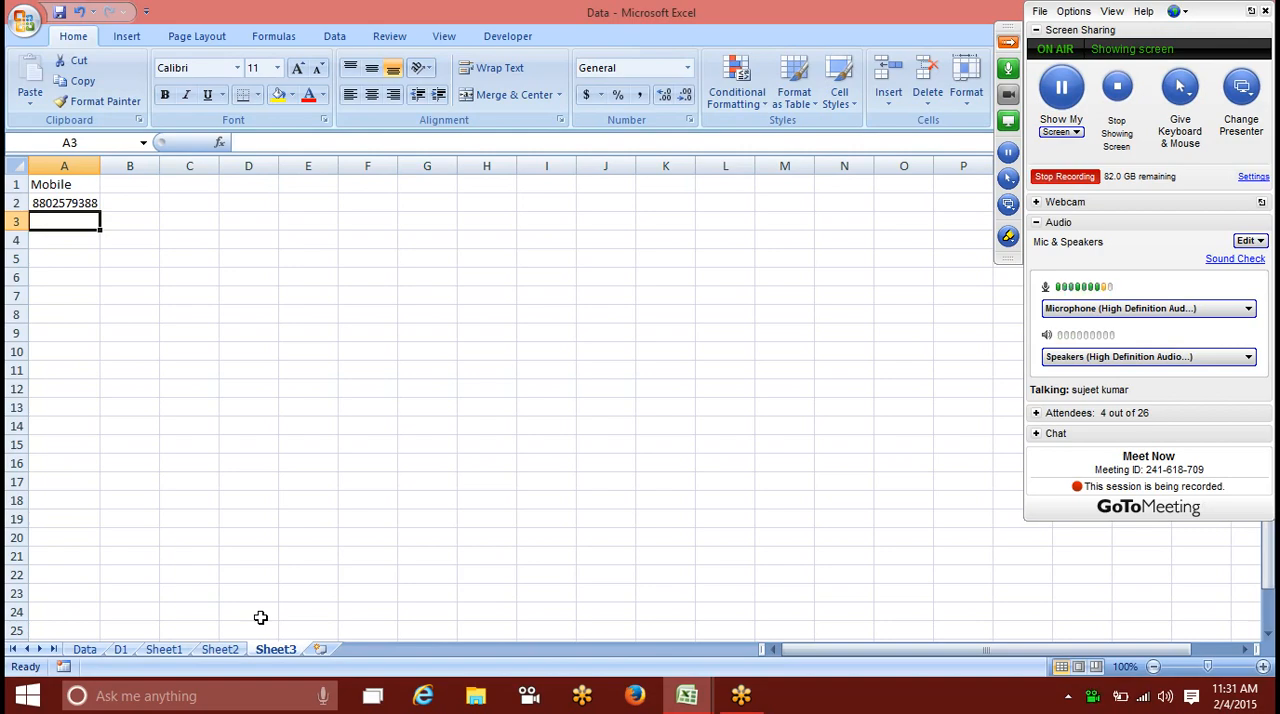
# Step: Enter the formula =LEN(A2) in cell B2 to count the digits of the mobile number
pyautogui.press('Up')
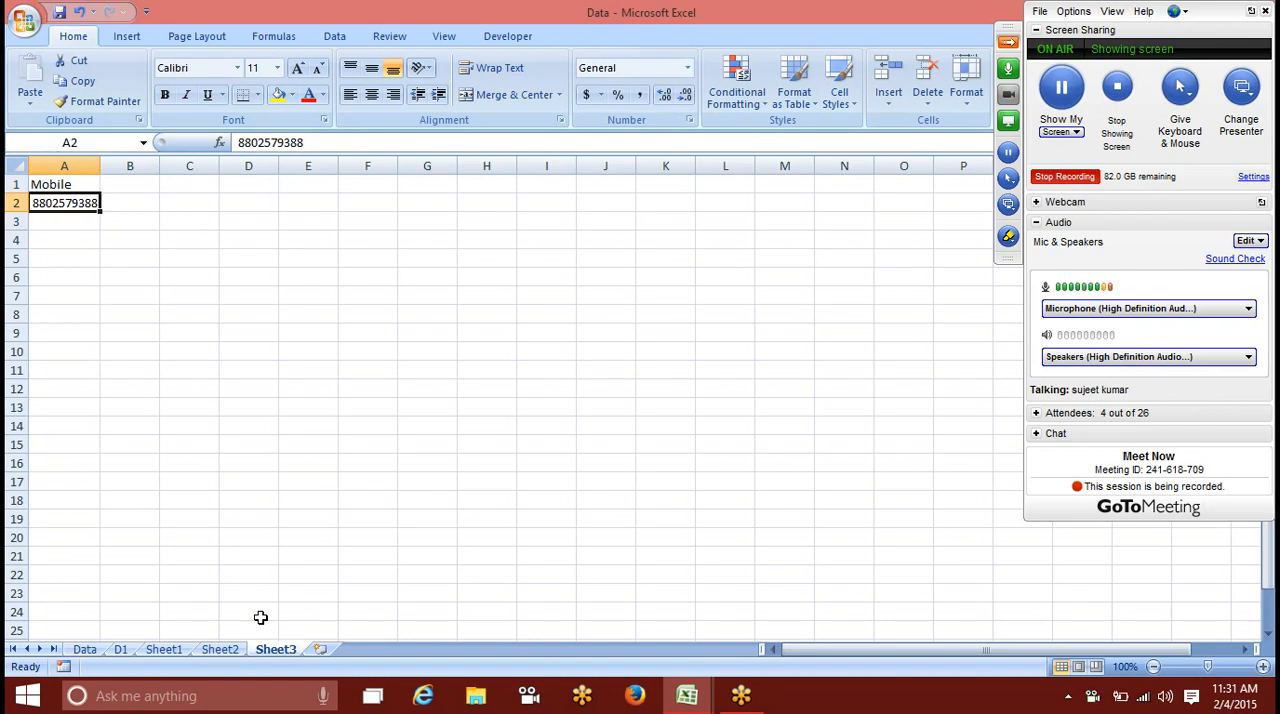
pyautogui.press('Right')
pyautogui.write('=')
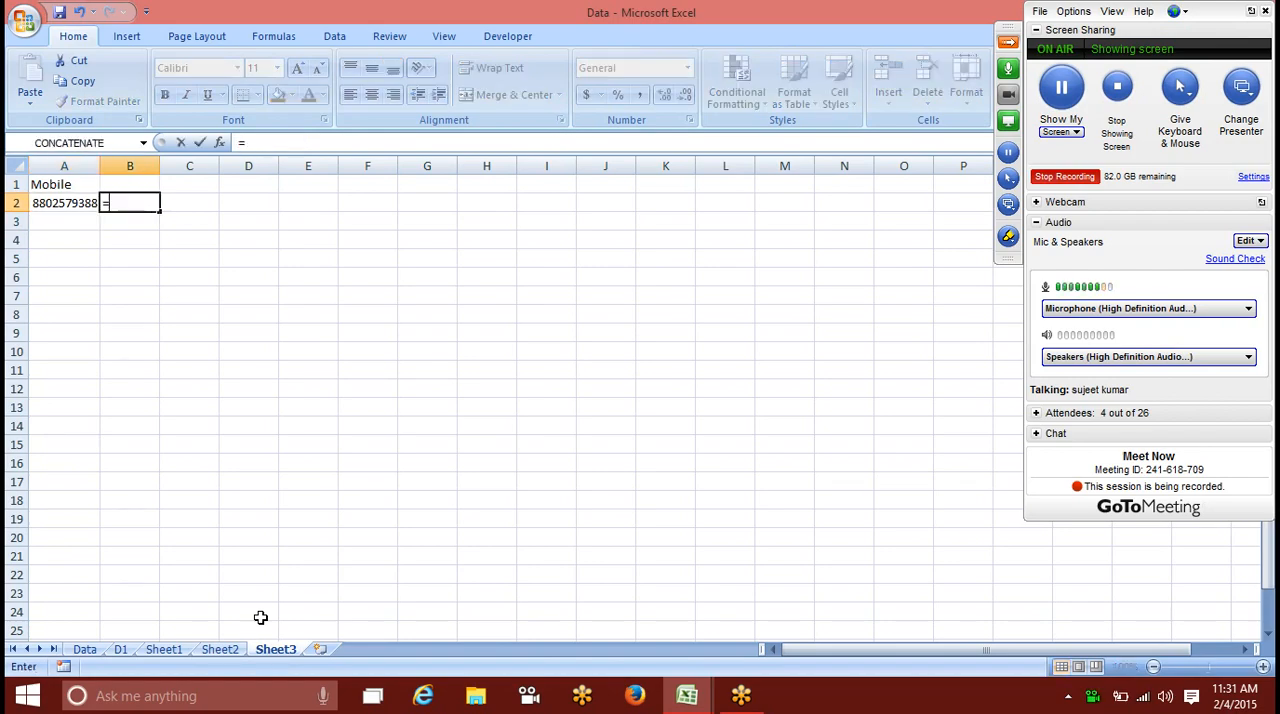
pyautogui.write('LEN(')
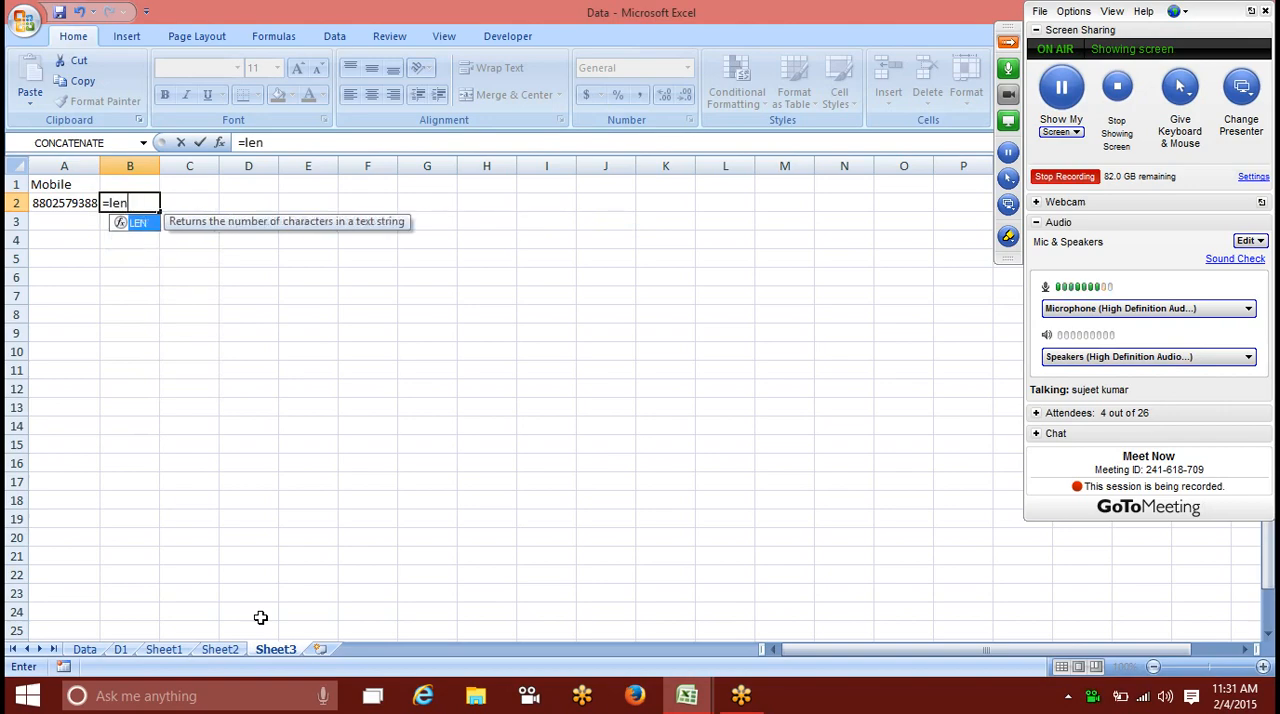
pyautogui.press('Left')
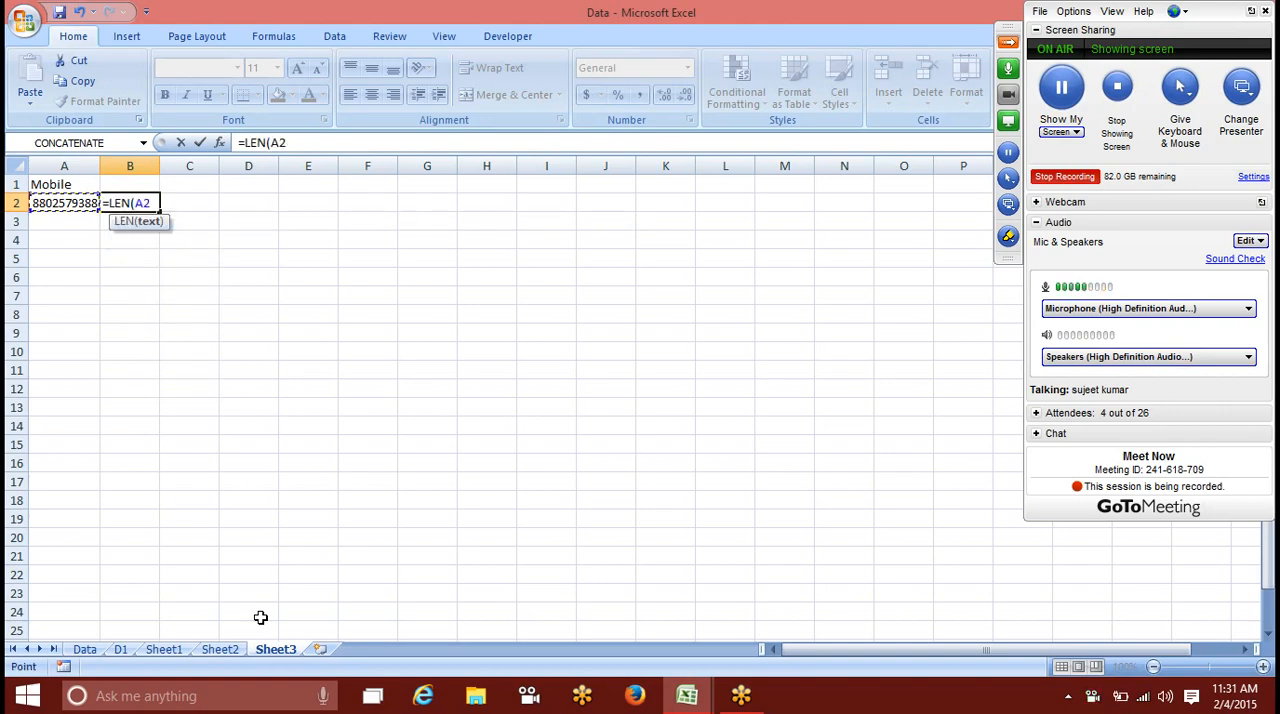
pyautogui.write(')')
pyautogui.press('Return')
# Step: Enter the formula =B2<>10 in cell C2 to test for a wrong number length
pyautogui.press('Up')
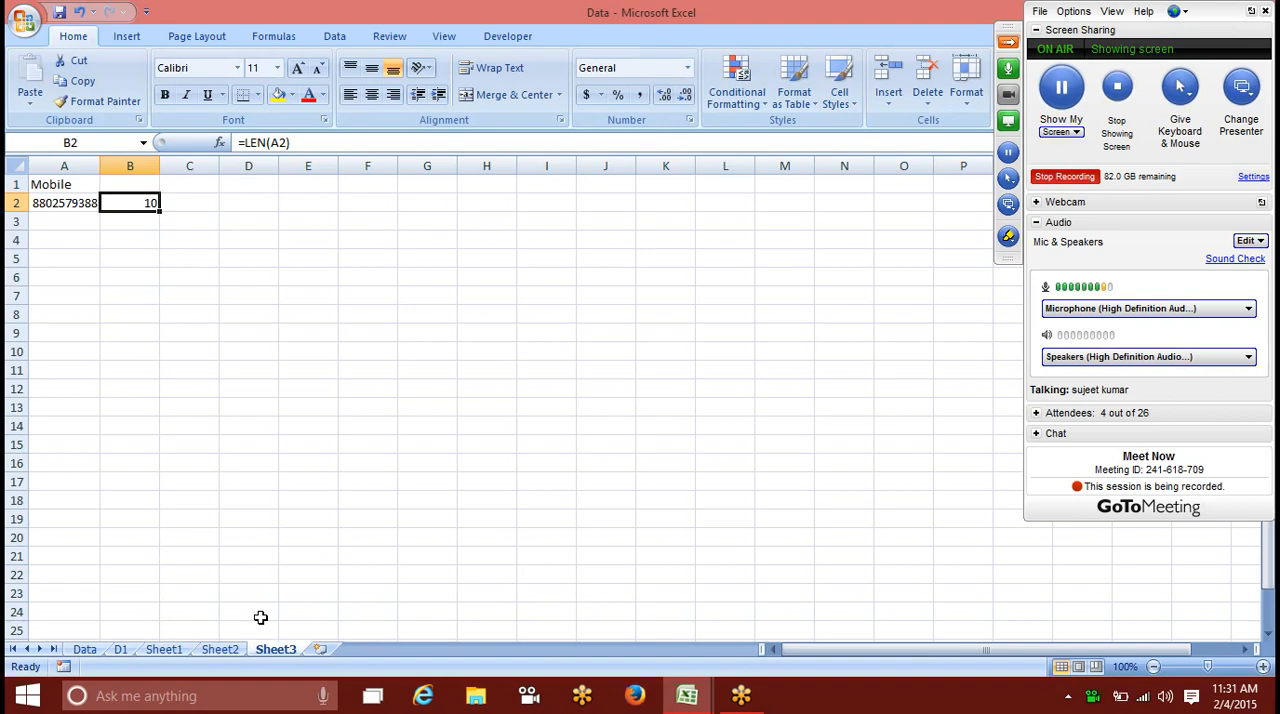
pyautogui.press('Right')
pyautogui.write('=')
pyautogui.press('Left')
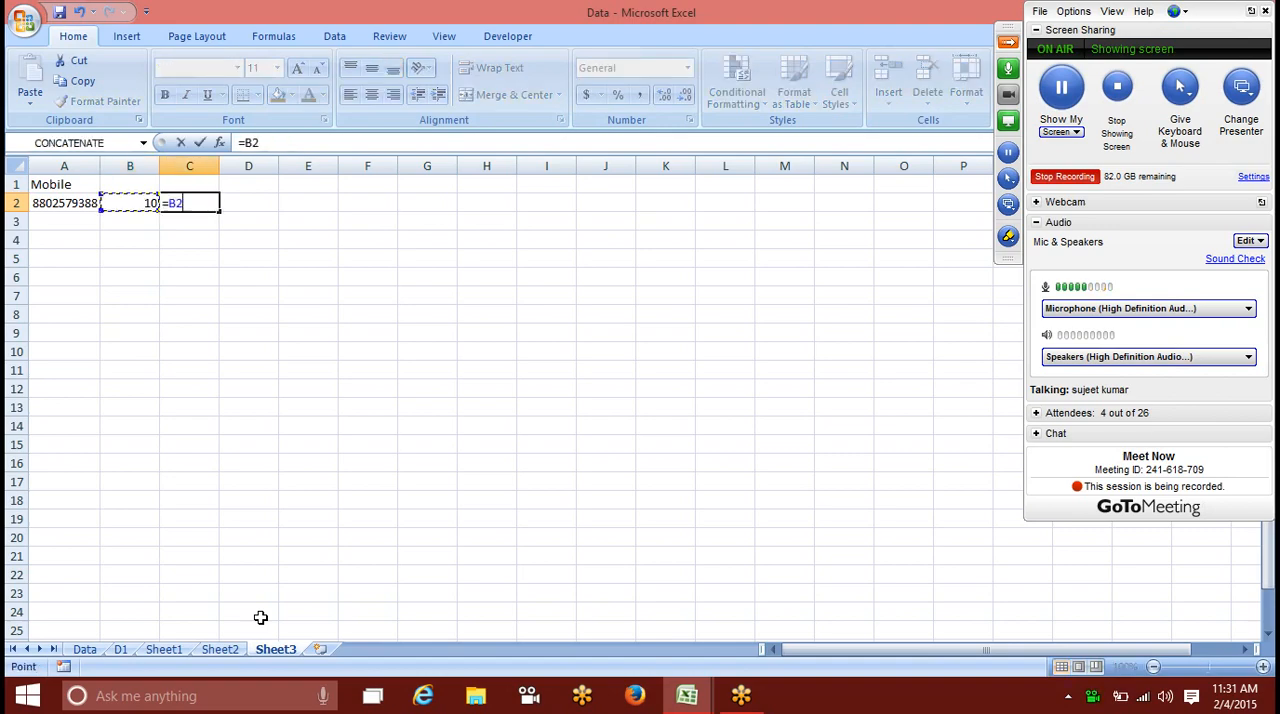
pyautogui.write('<>10')
pyautogui.press('Return')
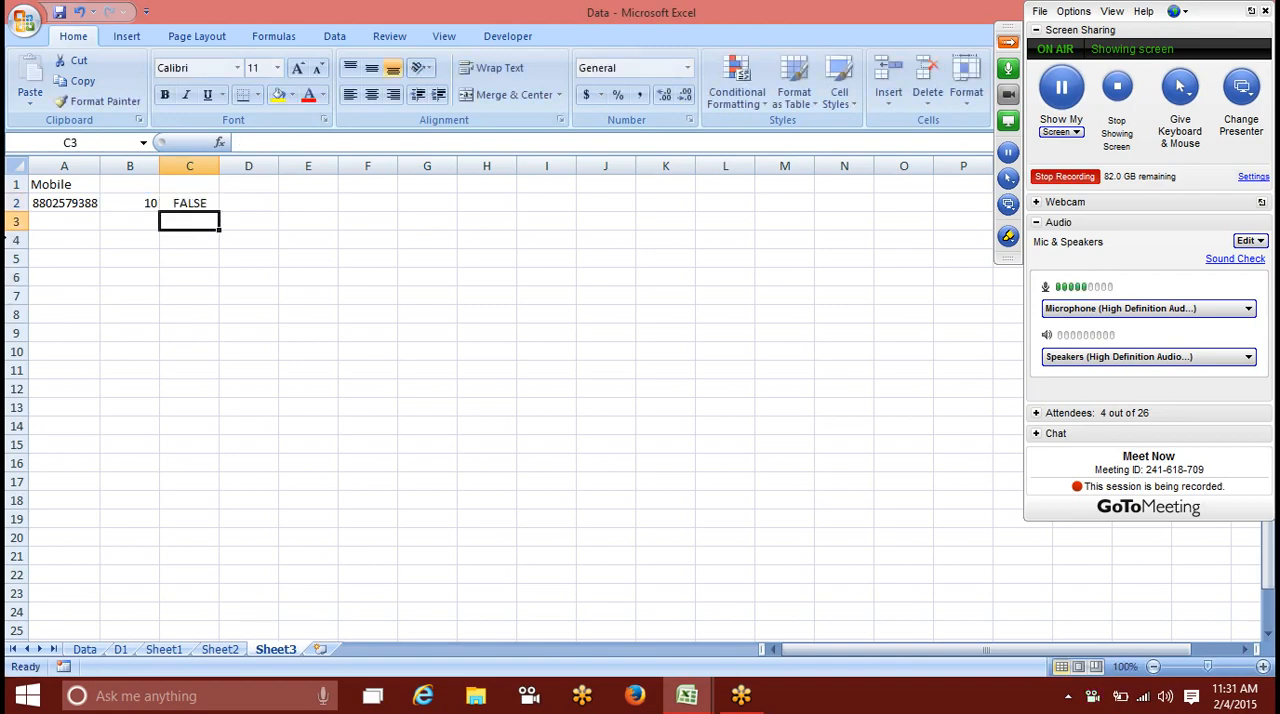
# Step: Fill the length and comparison formulas from B2:C2 down to row 13 and review the formula cells
pyautogui.moveTo(124, 206); pyautogui.dragTo(172, 414)
pyautogui.click(190, 238)
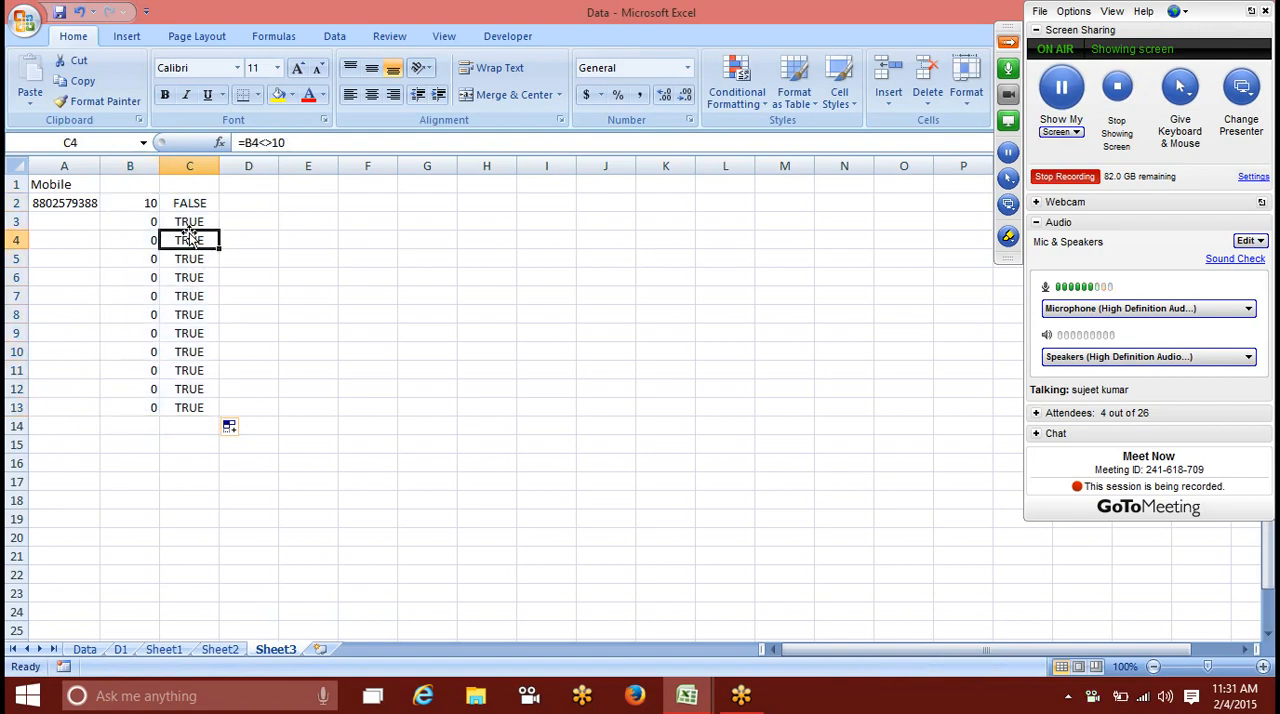
pyautogui.click(74, 203)
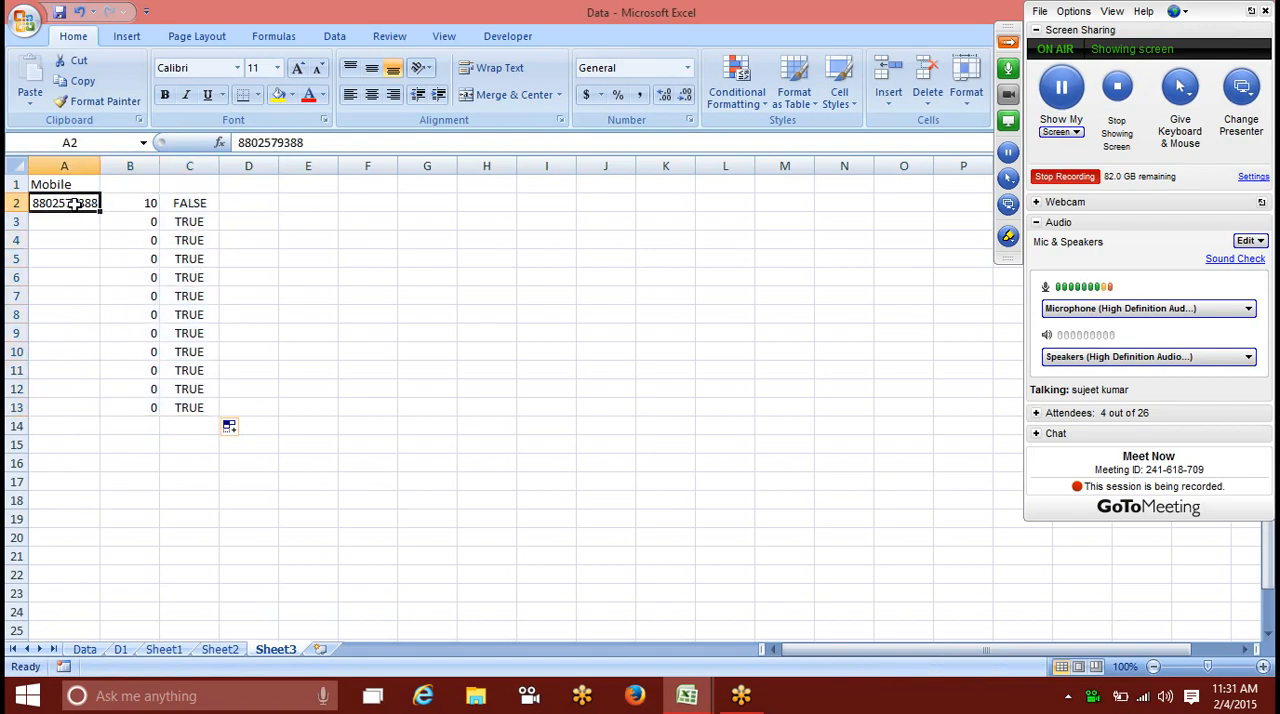
pyautogui.press('Return')
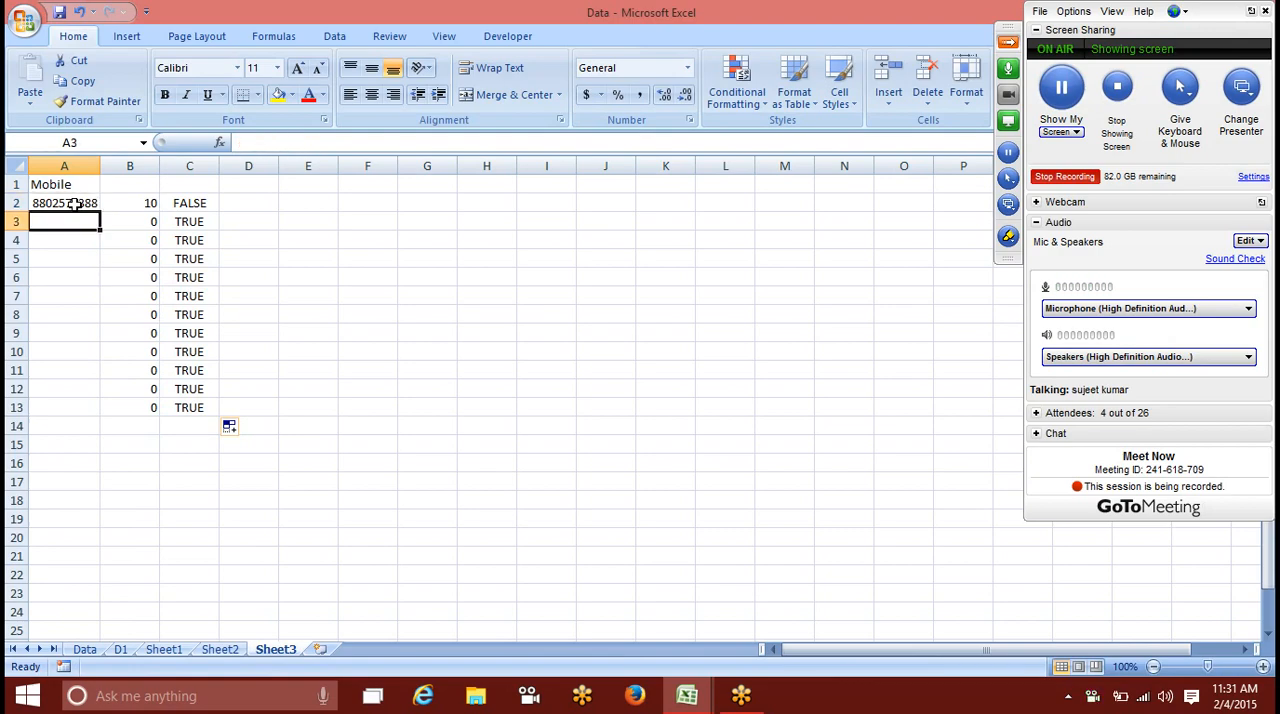
pyautogui.press('Right')
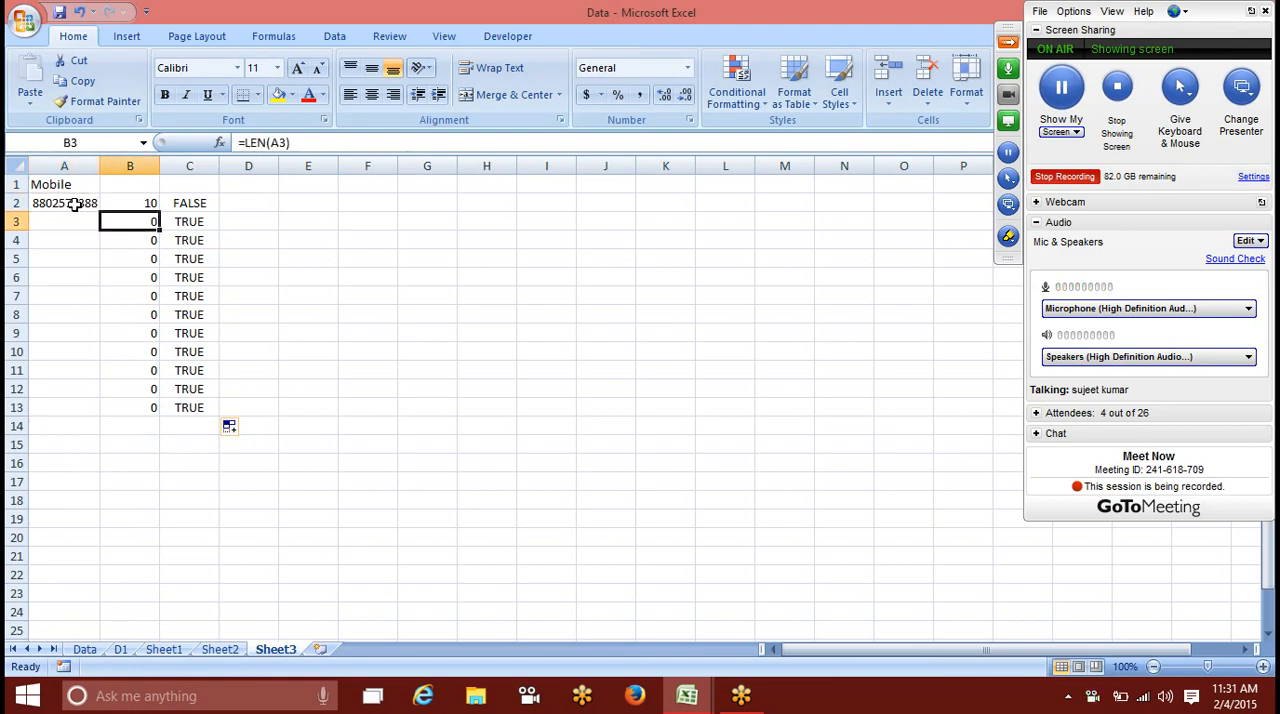
pyautogui.press('Right')
pyautogui.press('Up')
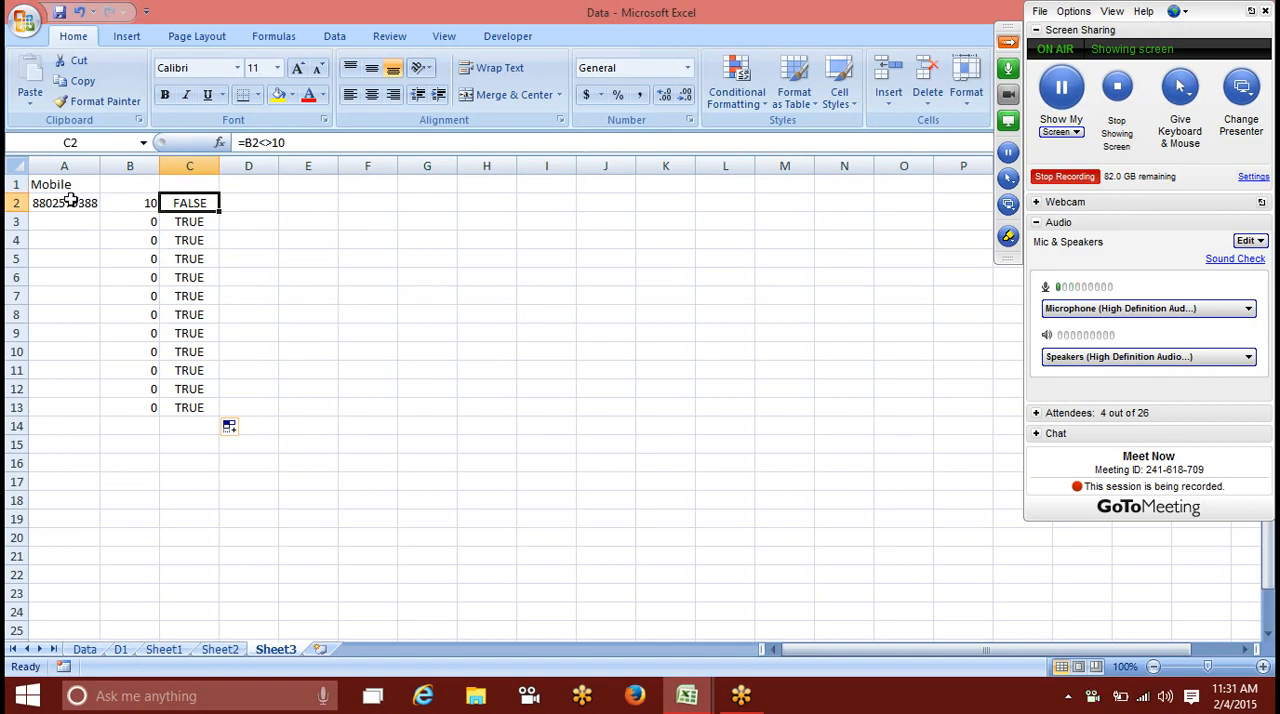
# Step: Start a new conditional formatting rule for cell A2 that uses a formula to determine which cells to format
pyautogui.click(70, 201)
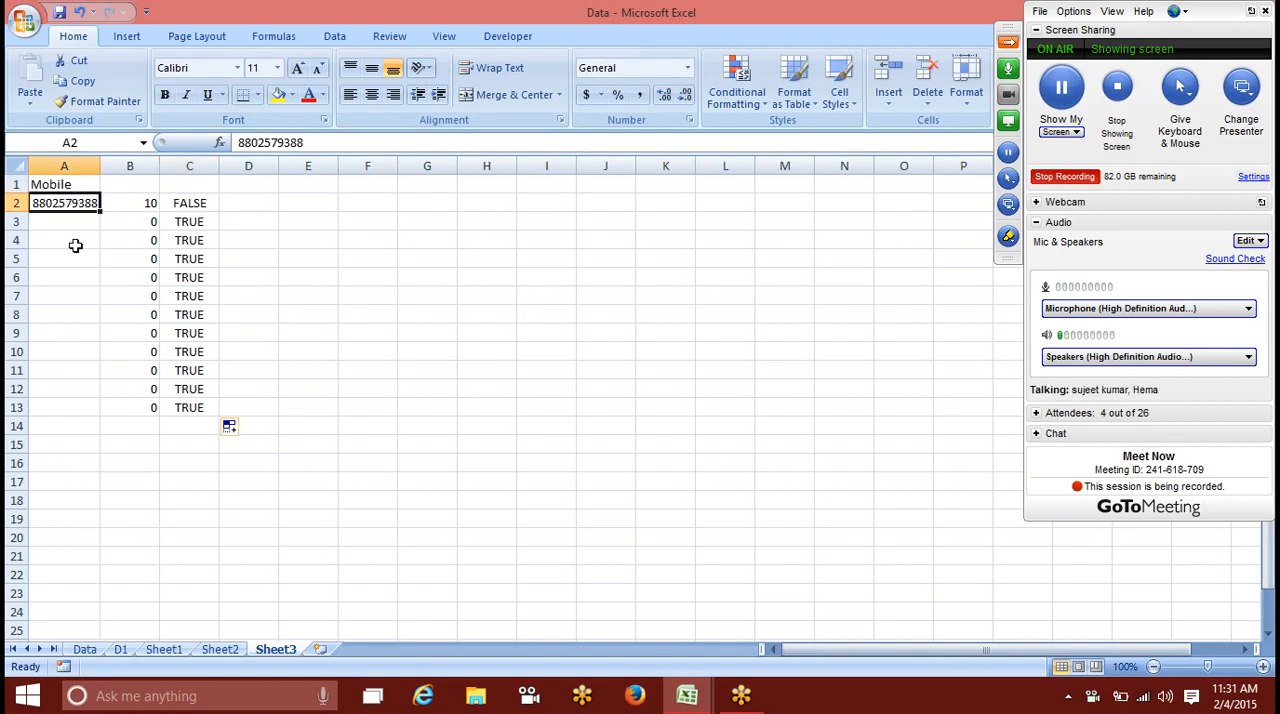
pyautogui.click(737, 100)
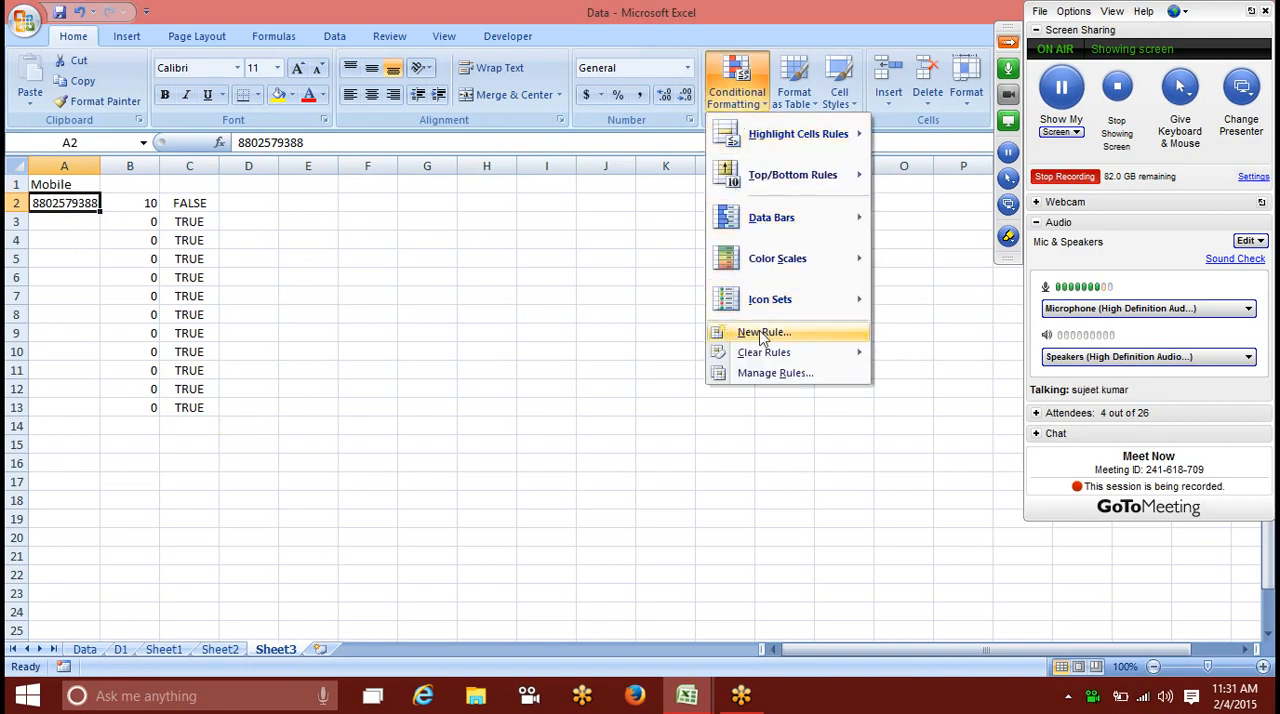
pyautogui.click(720, 332)
pyautogui.click(460, 275)
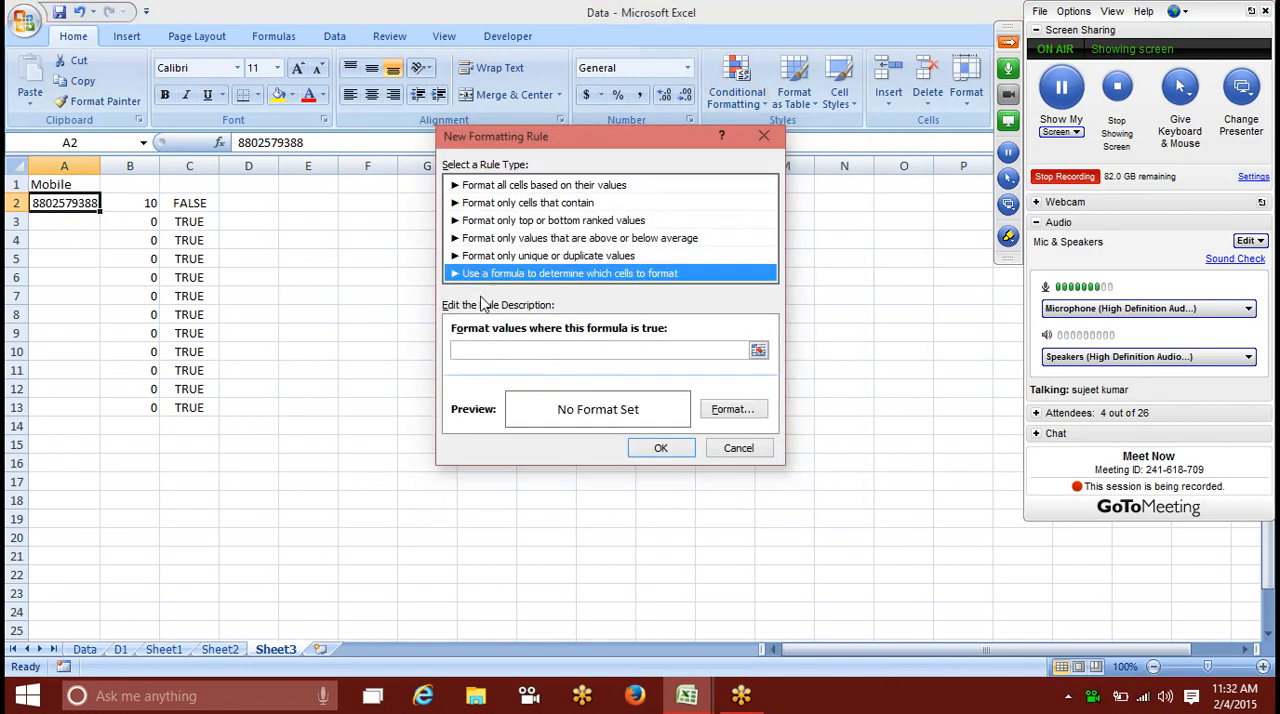
pyautogui.click(481, 351)
# Step: Begin the rule formula with =and(len($A$2)<>10, to catch numbers that are not ten digits long
pyautogui.write('=and(')
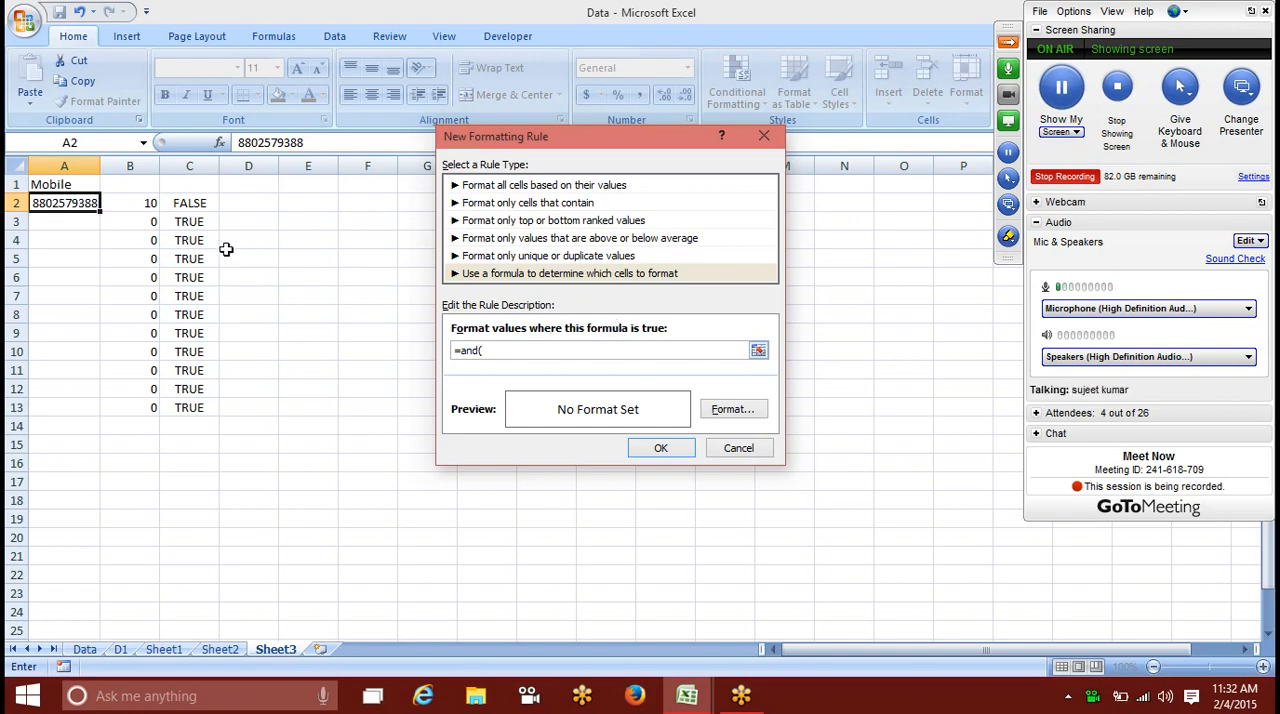
pyautogui.write('le')
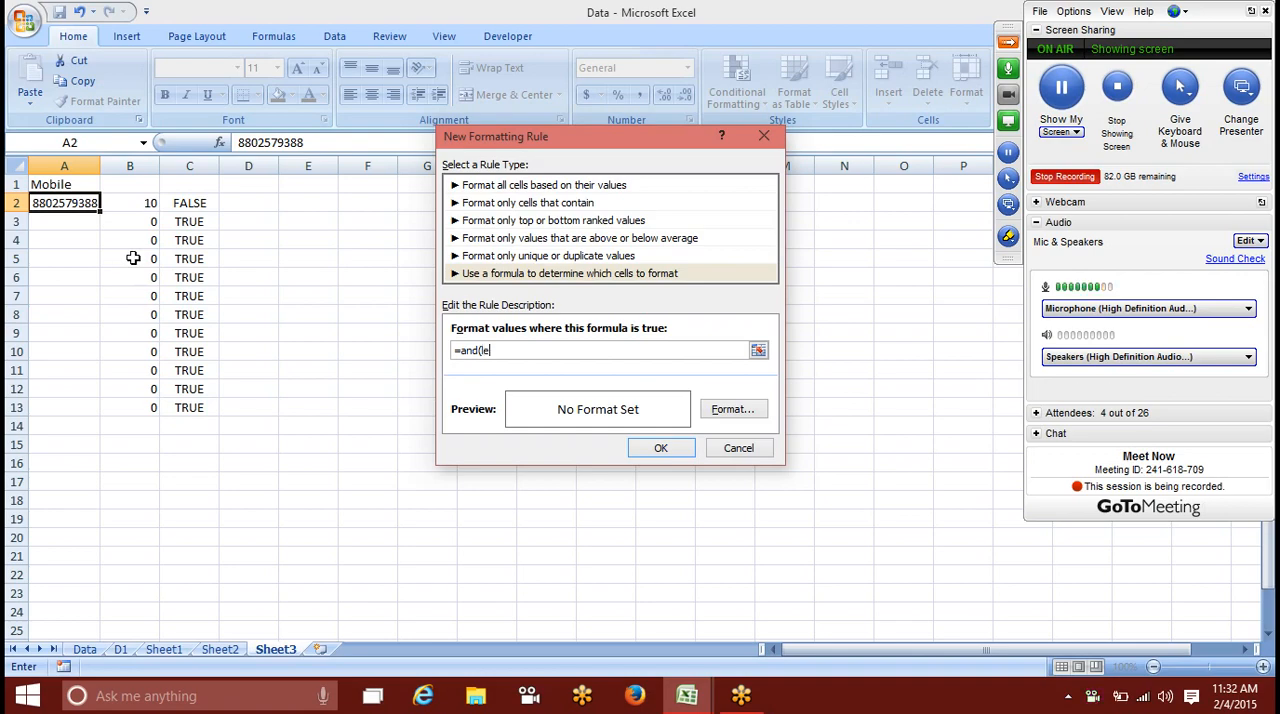
pyautogui.write('n(')
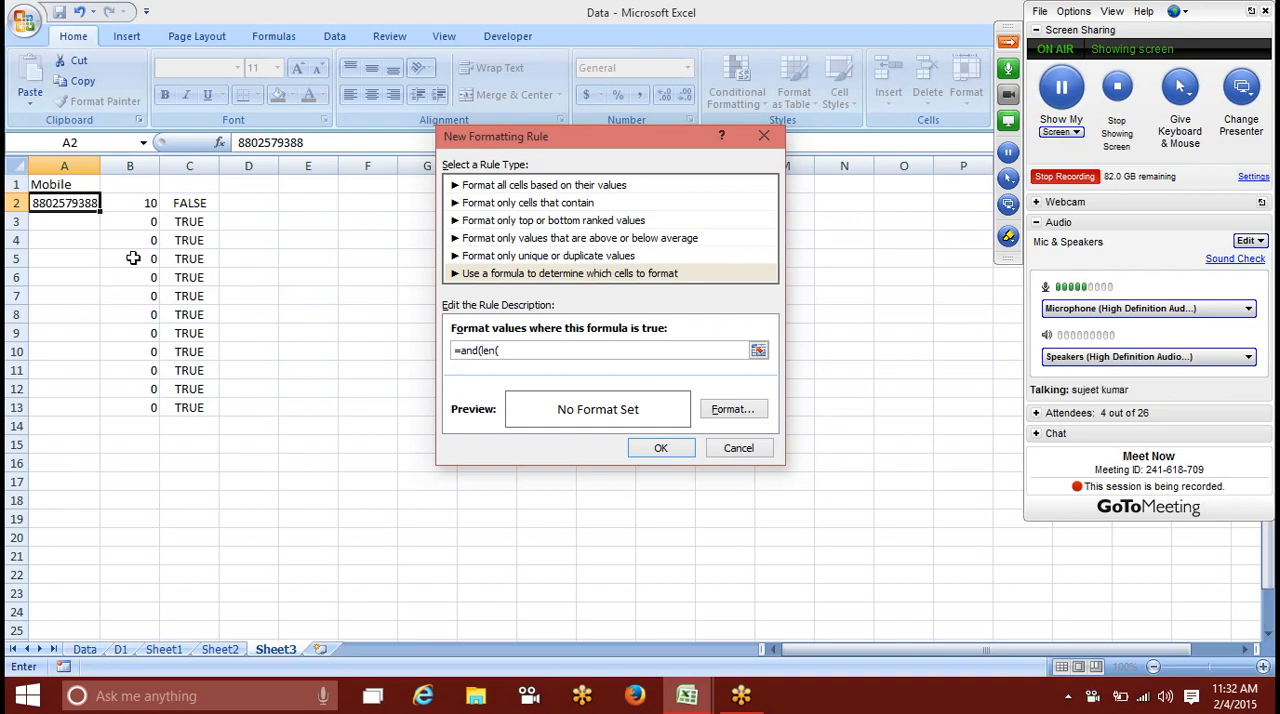
pyautogui.click(88, 204)
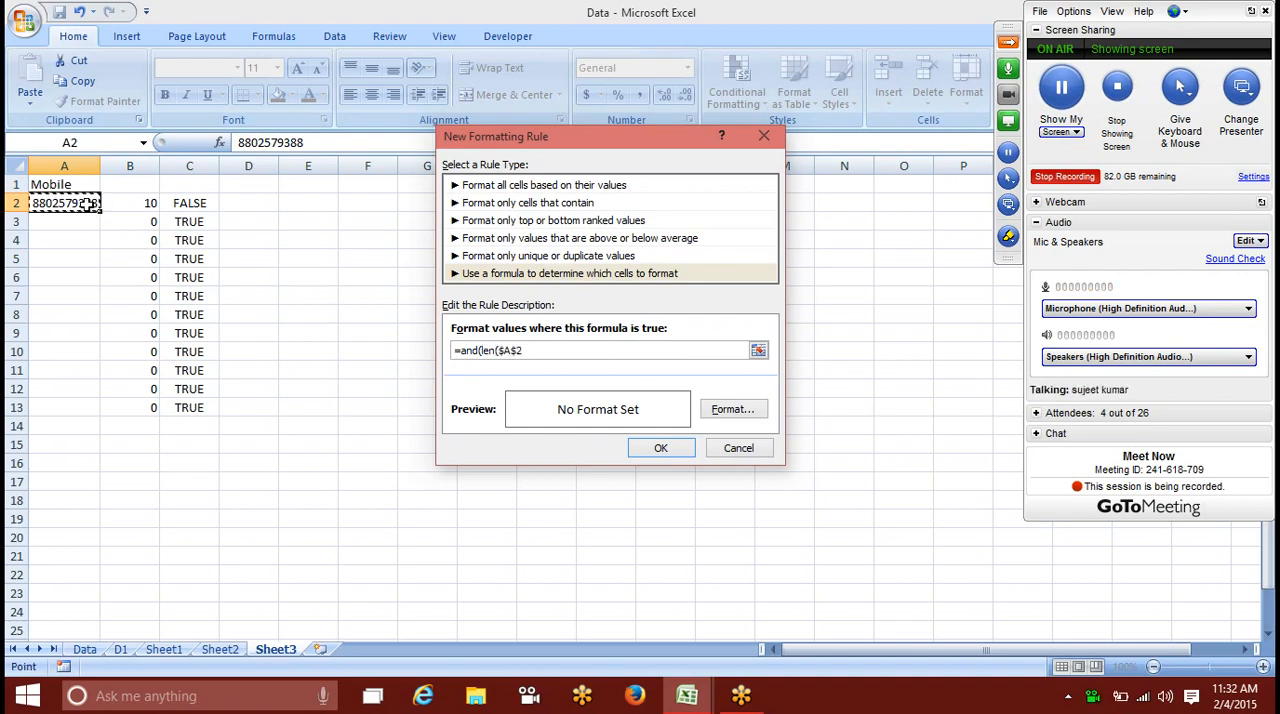
pyautogui.write(')<>10')
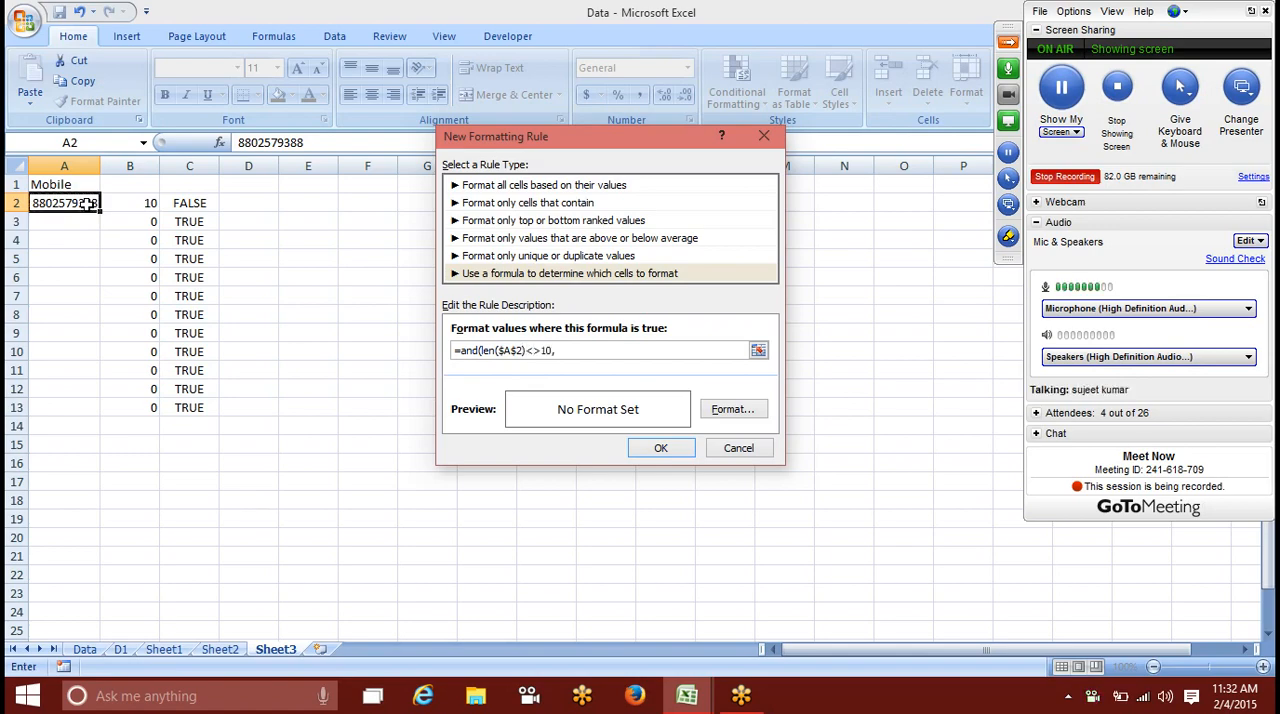
pyautogui.write(',')
# Step: Complete the rule formula with the second condition len($A$2)>0) so blank cells are excluded
pyautogui.click(88, 203)
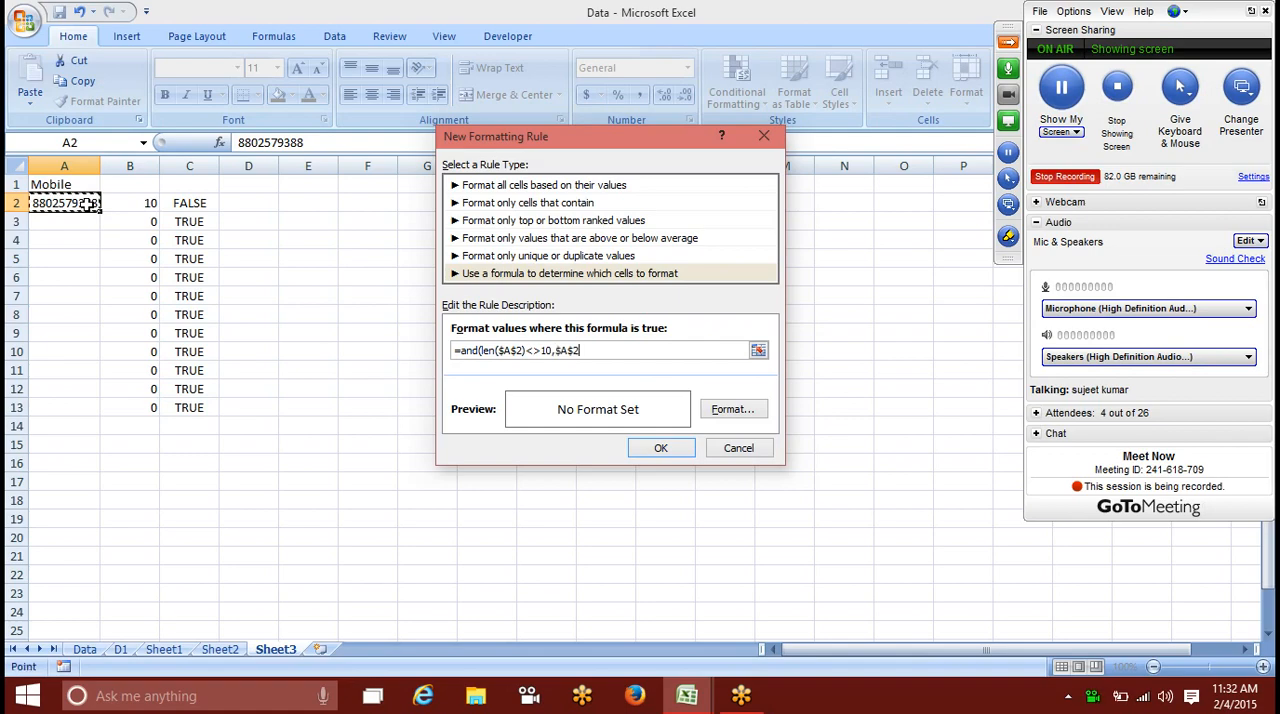
pyautogui.write('e')
pyautogui.write('l')
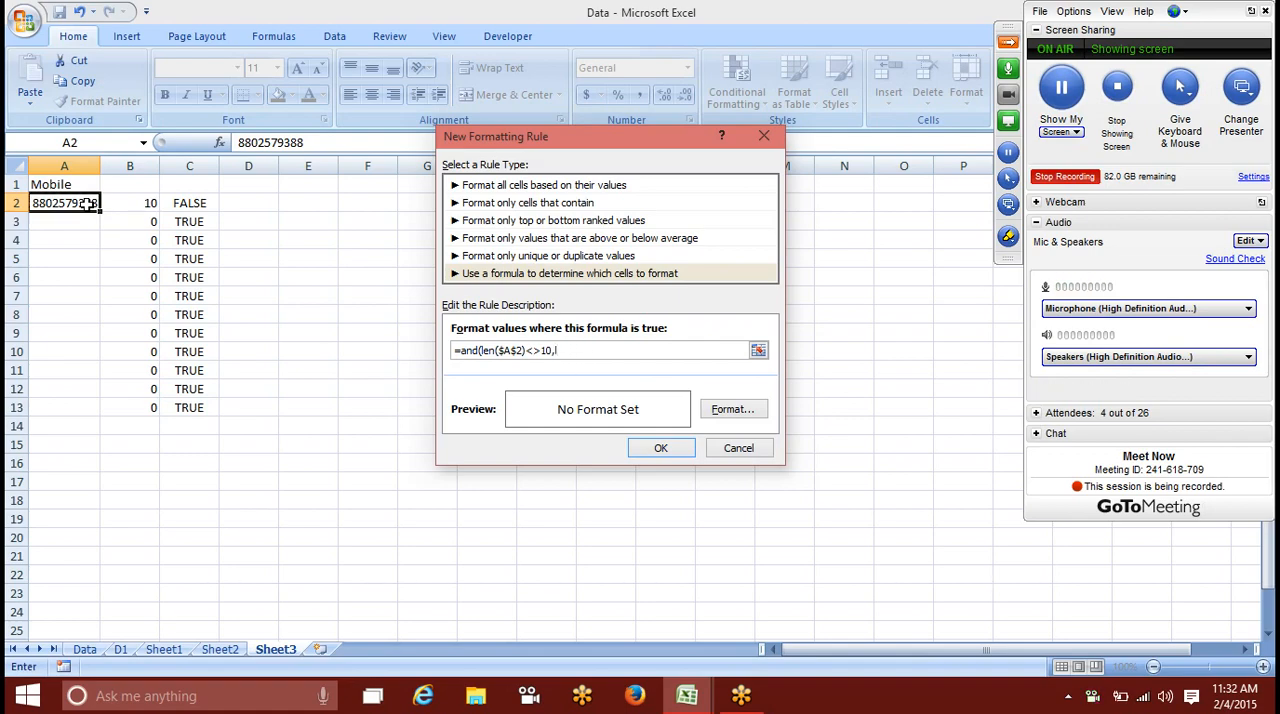
pyautogui.write('en(')
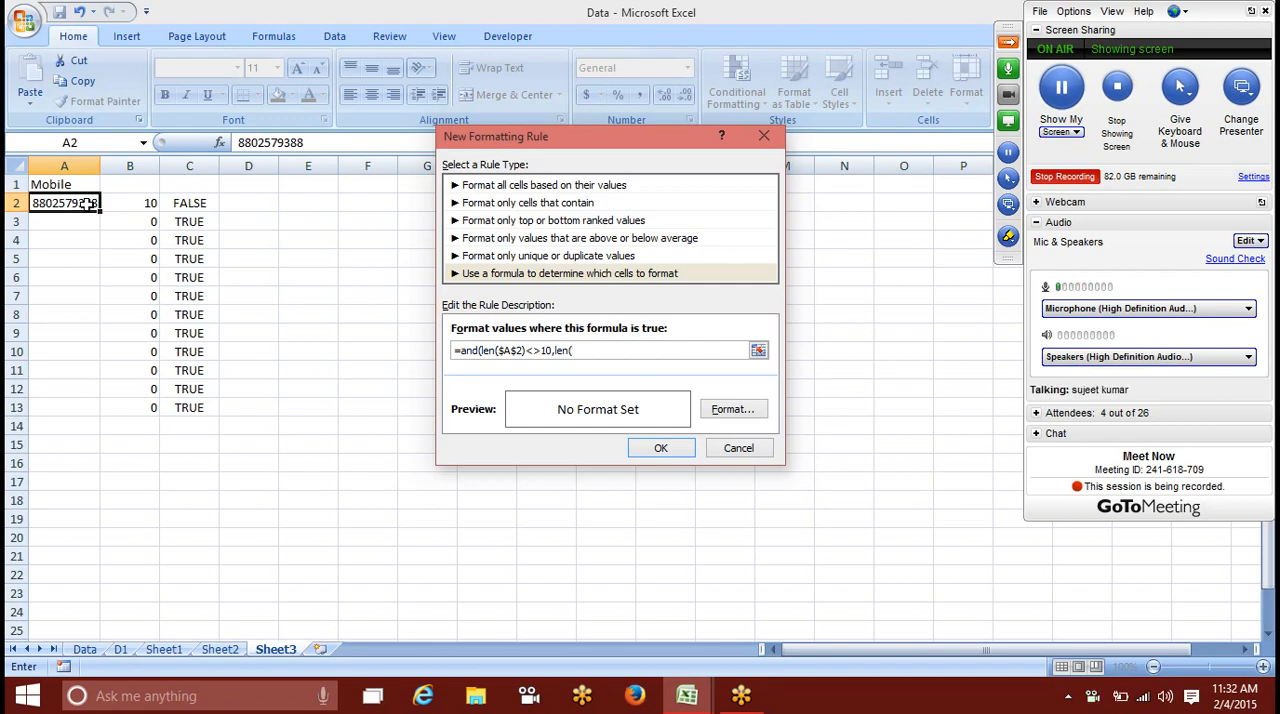
pyautogui.click(88, 203)
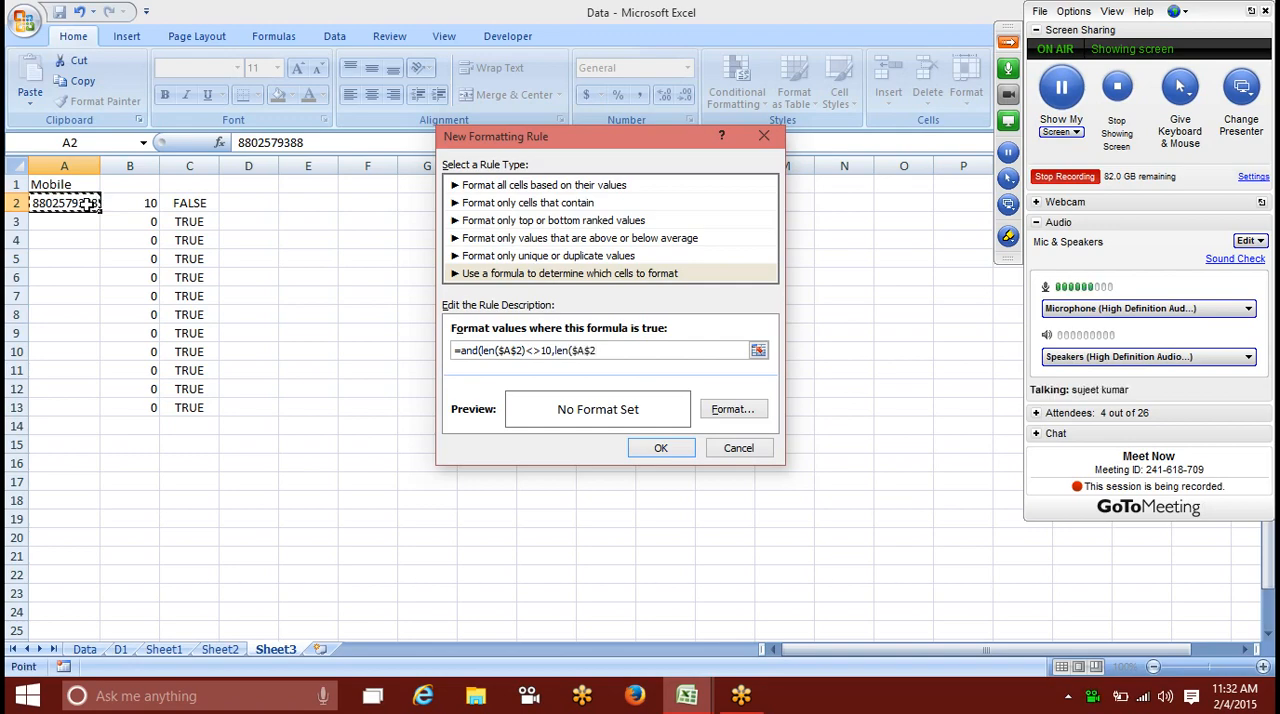
pyautogui.write(')>0)')
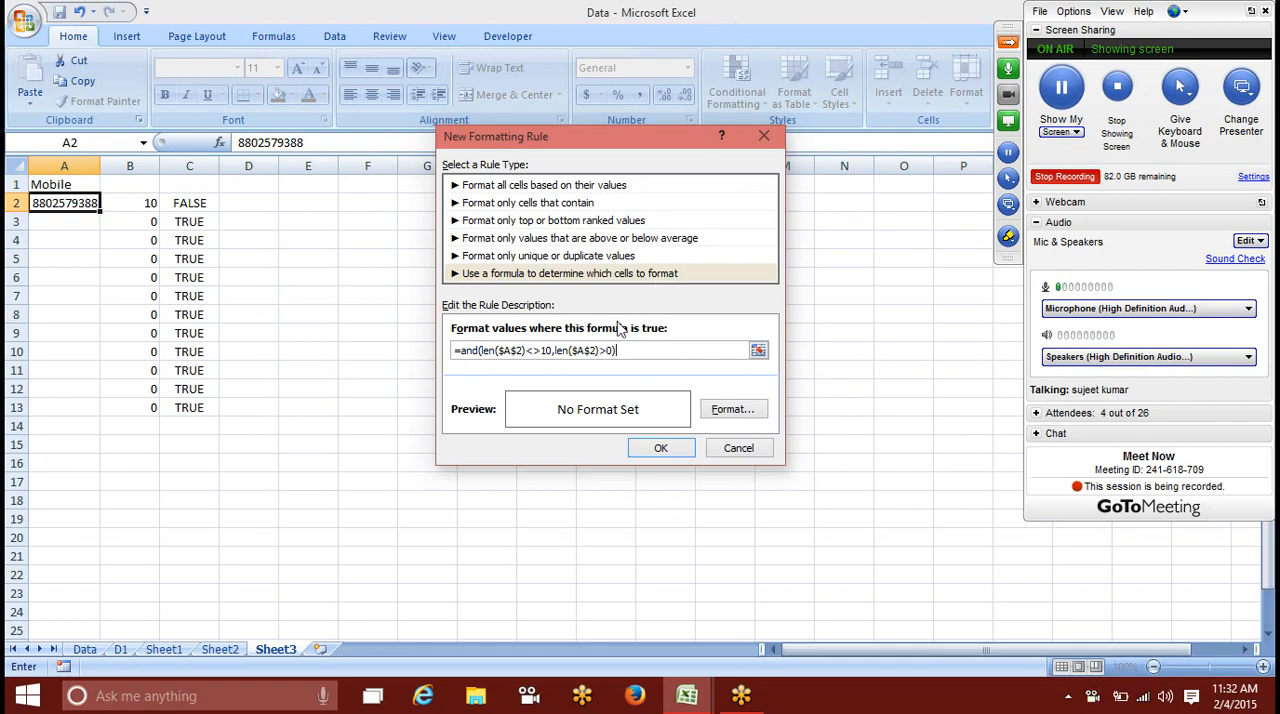
# Step: Make the row relative in both cell references of the rule formula, giving =and(len($A2)<>10,len($A2)>0)
pyautogui.click(595, 350)
pyautogui.press('BackSpace')
pyautogui.click(515, 350)
pyautogui.press('BackSpace')
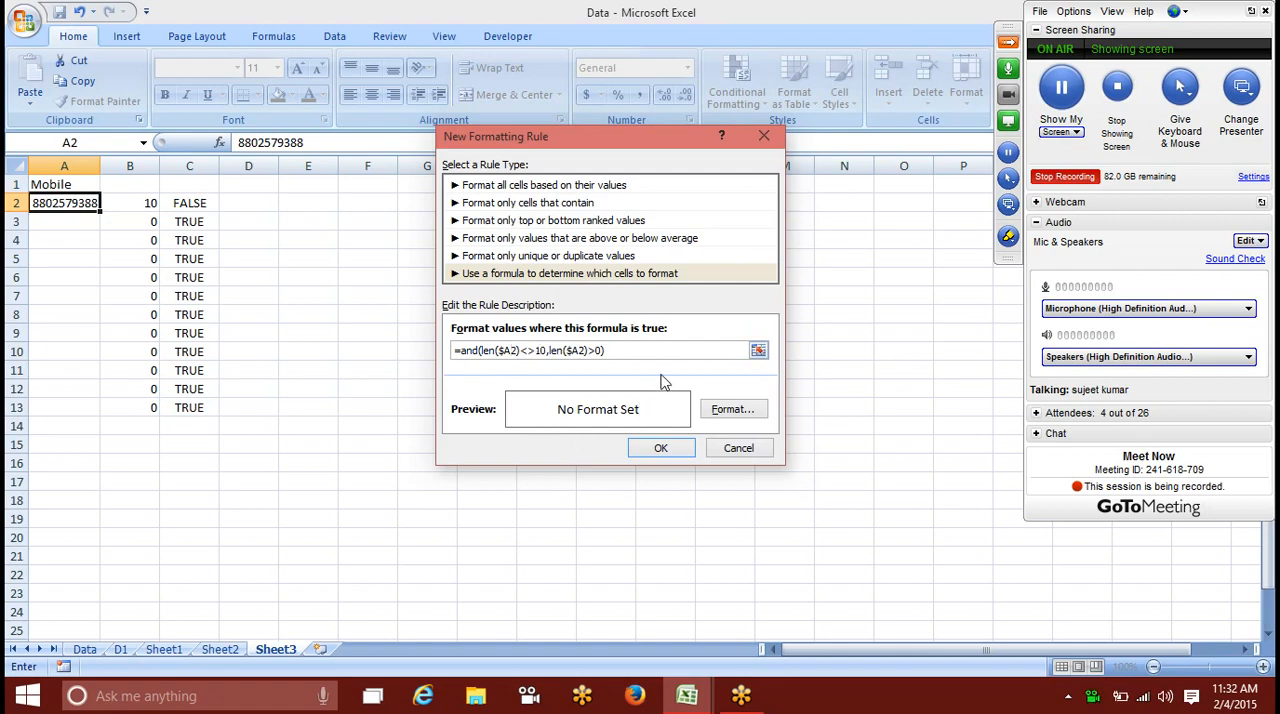
# Step: Give the rule a red fill and copy the formatting of A2 onto the range A2:A18 with Format Painter
pyautogui.click(725, 409)
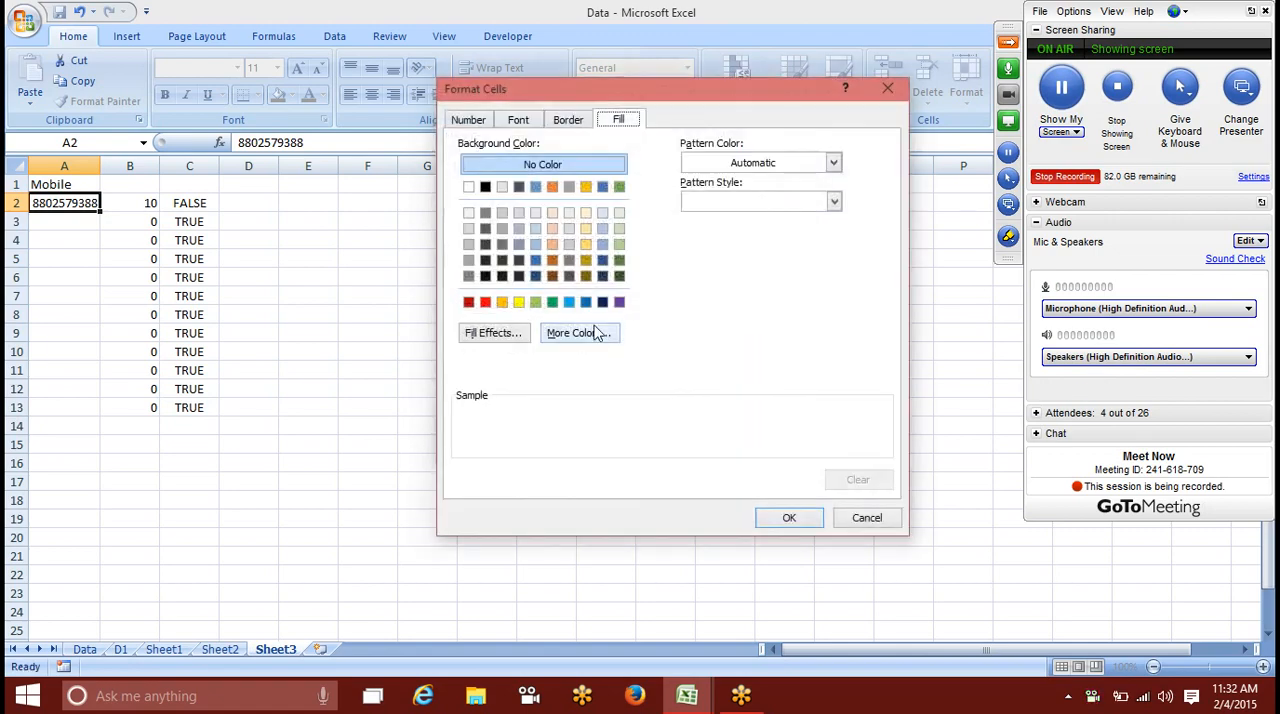
pyautogui.click(485, 302)
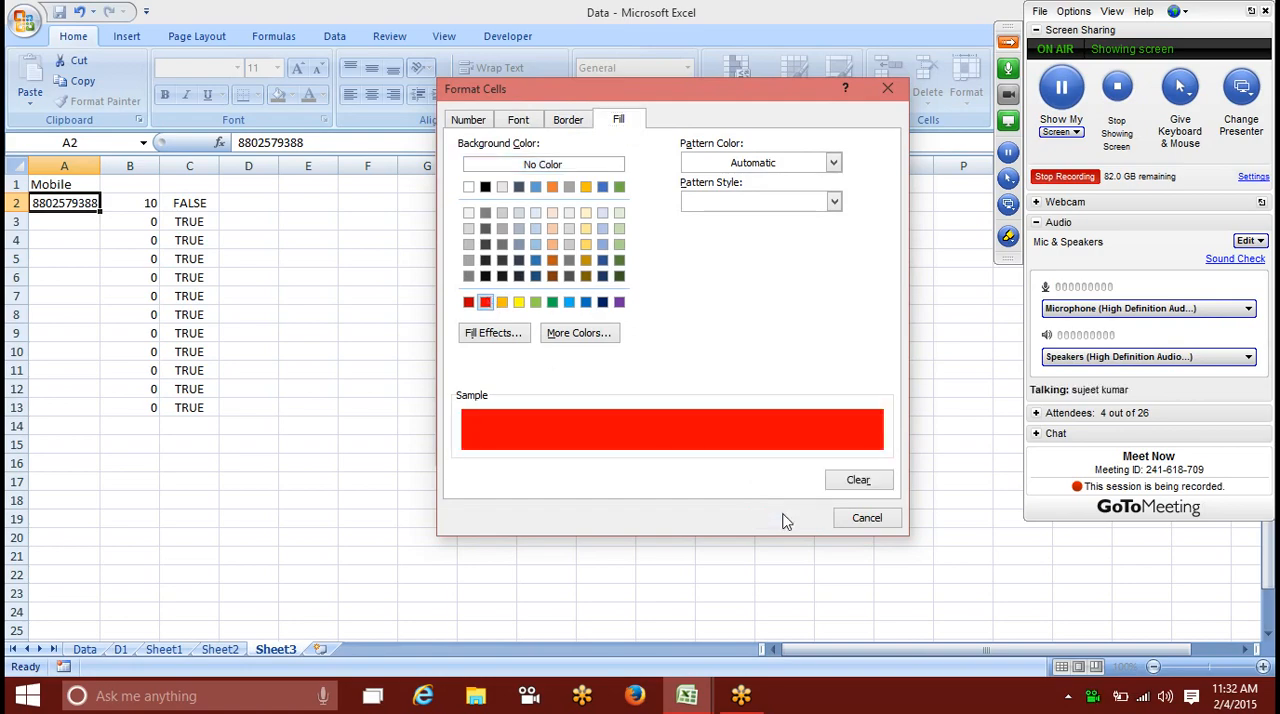
pyautogui.click(789, 517)
pyautogui.click(664, 447)
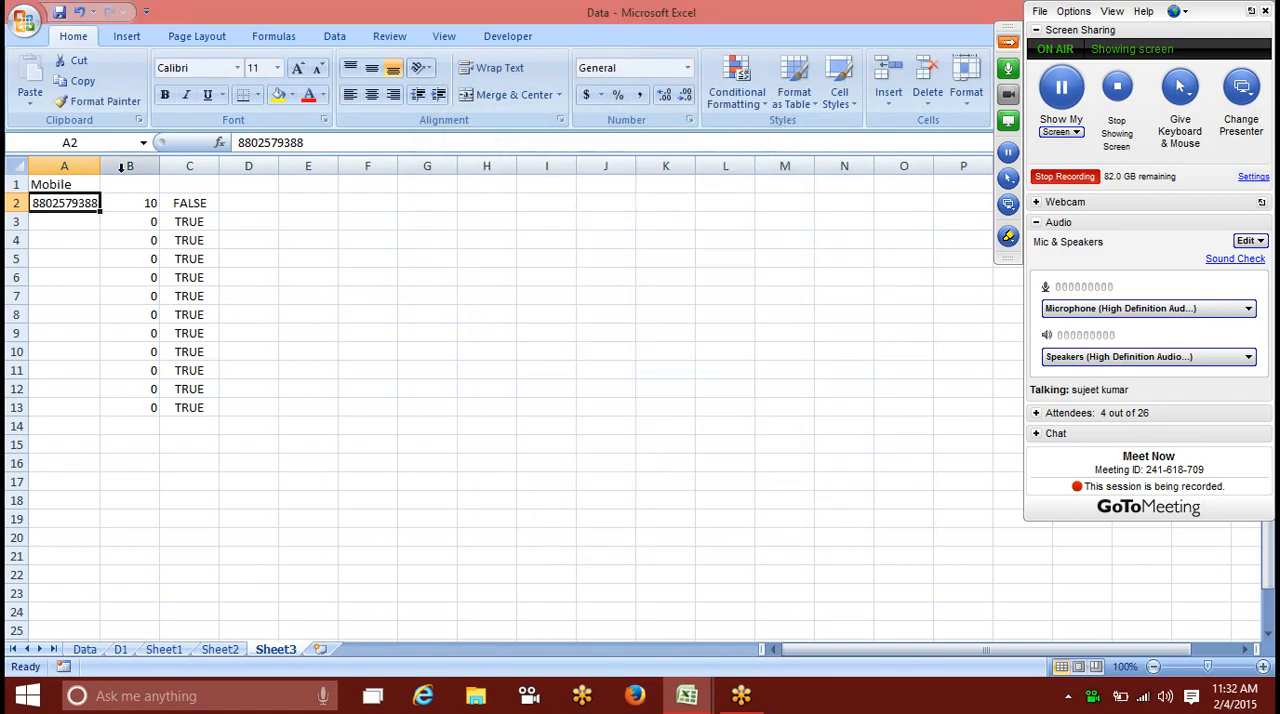
pyautogui.click(100, 101)
pyautogui.moveTo(56, 196); pyautogui.dragTo(54, 505)
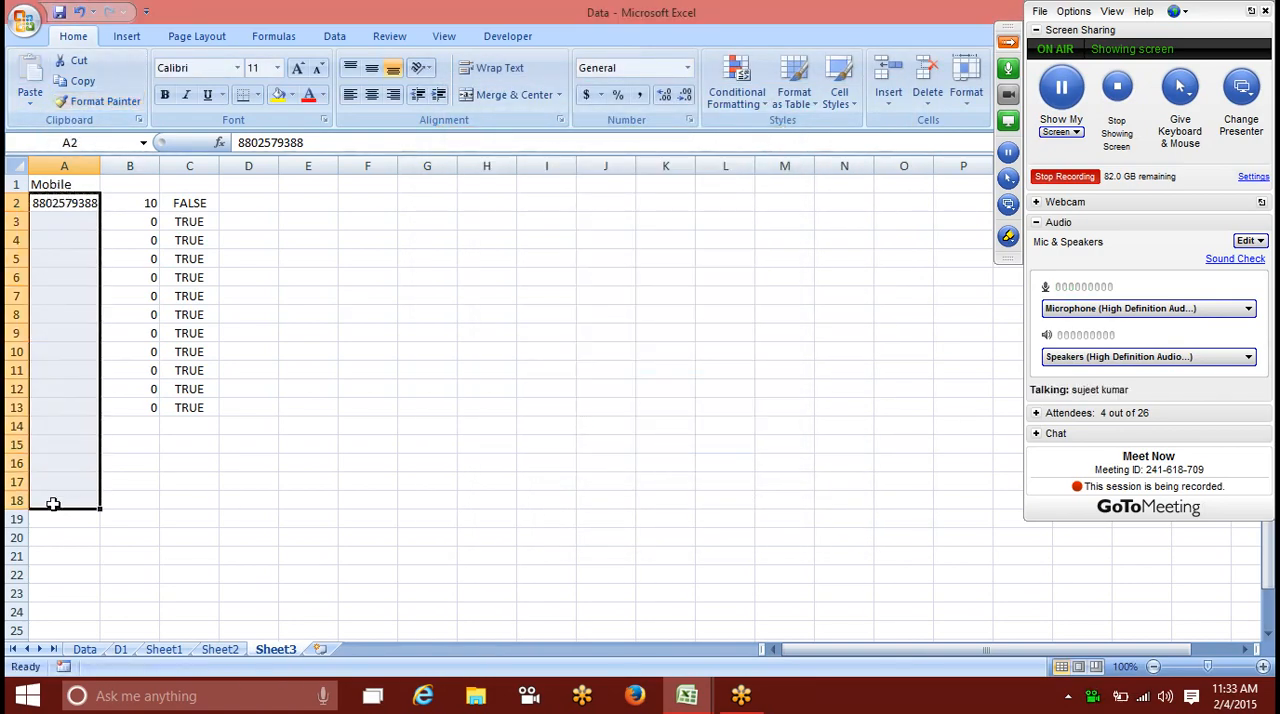
# Step: Test the rule by entering asd in A4, a six-digit number in A5 and a ten-digit mobile number in A6
pyautogui.click(57, 240)
pyautogui.write('asd')
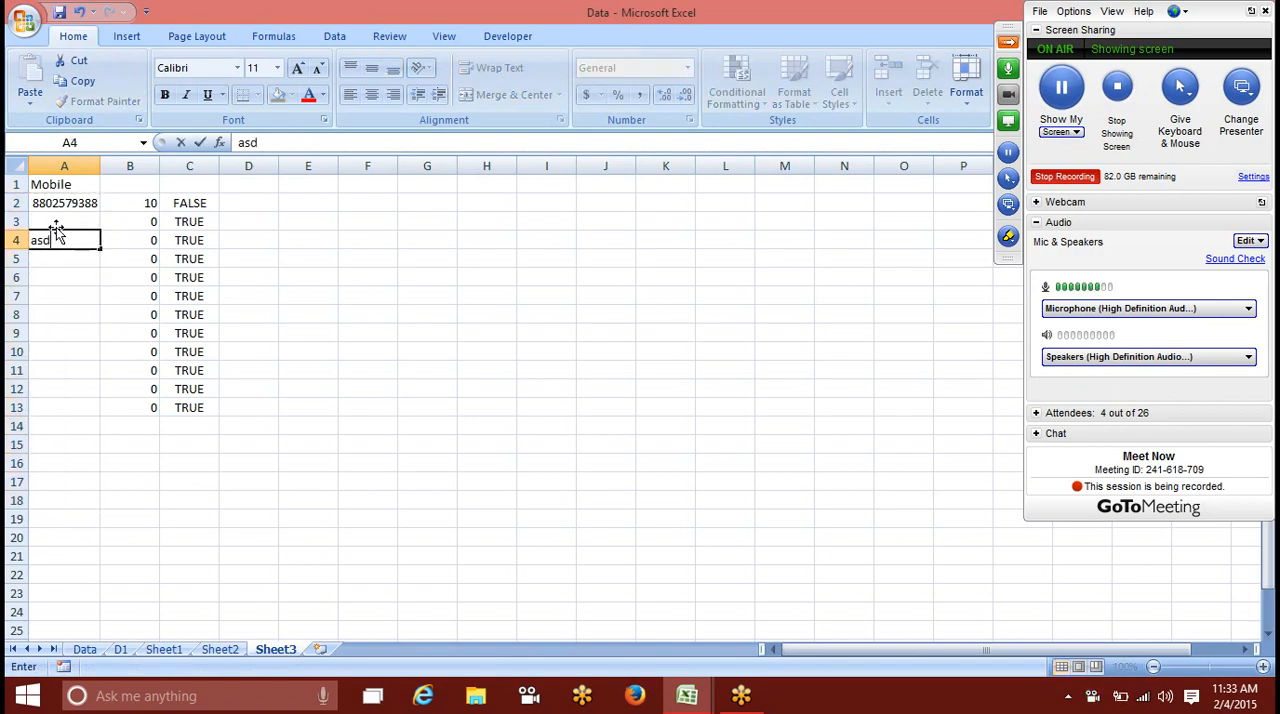
pyautogui.press('Return')
pyautogui.write('880257')
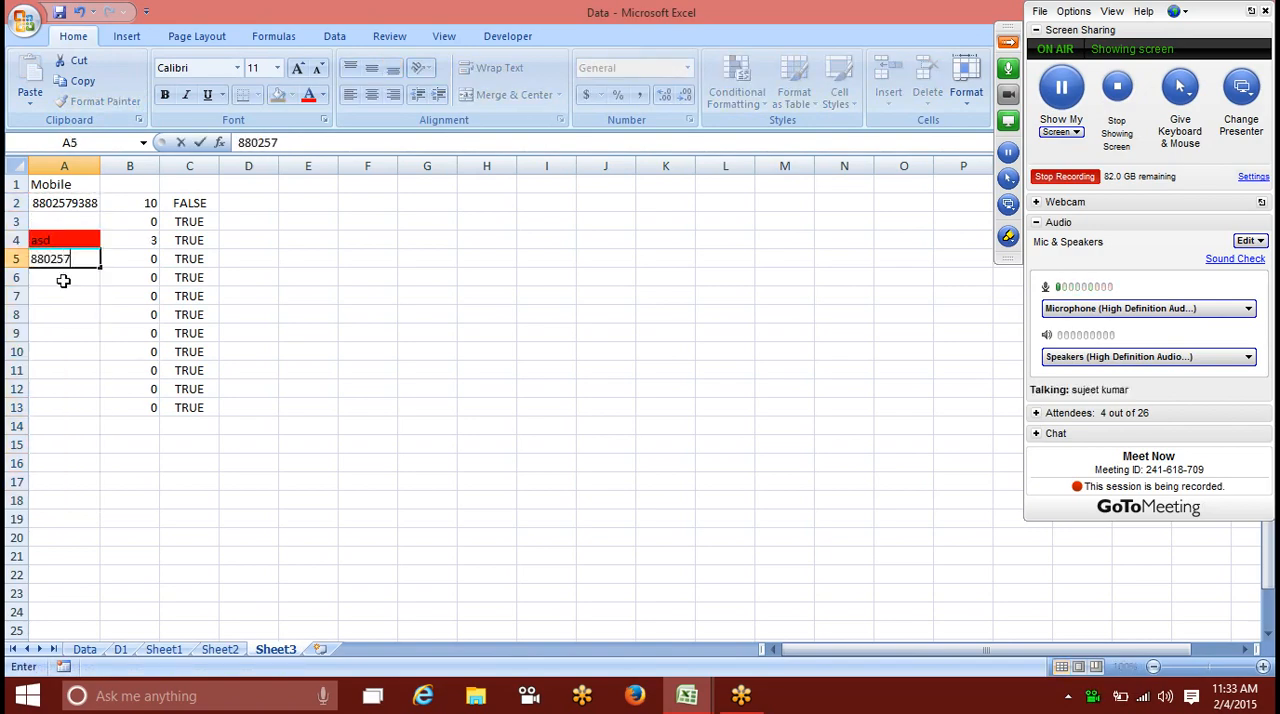
pyautogui.press('Return')
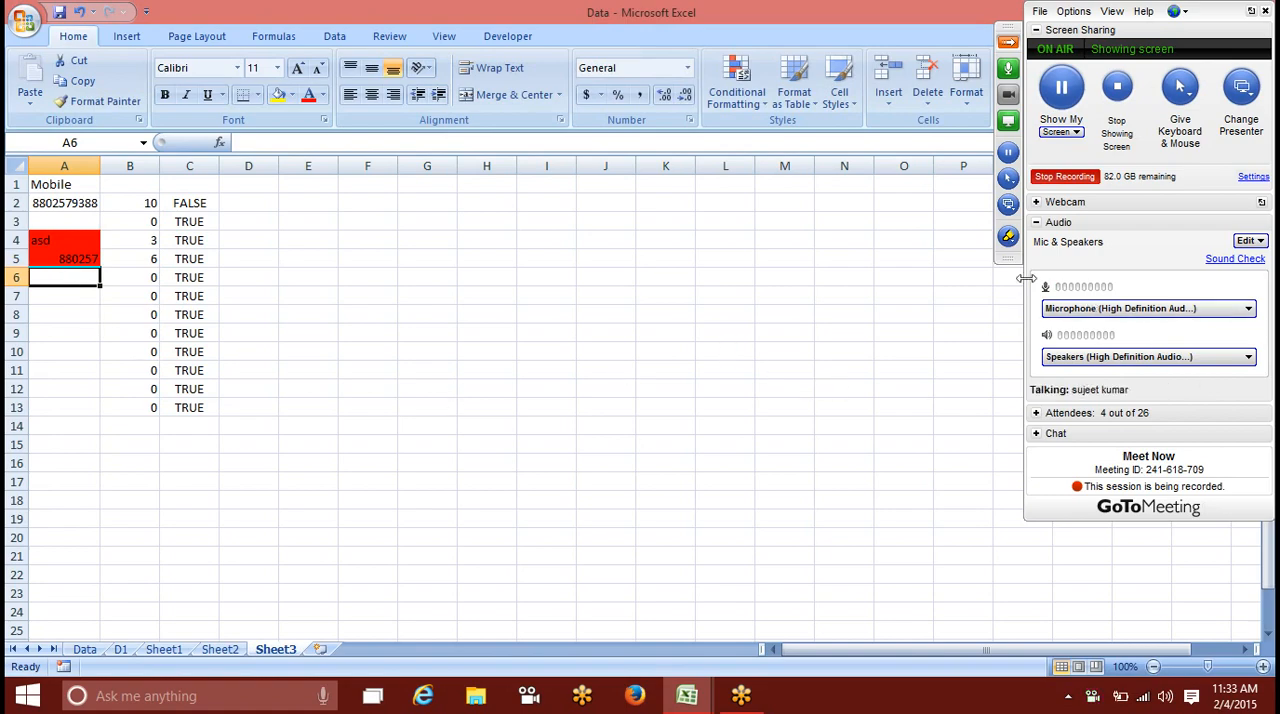
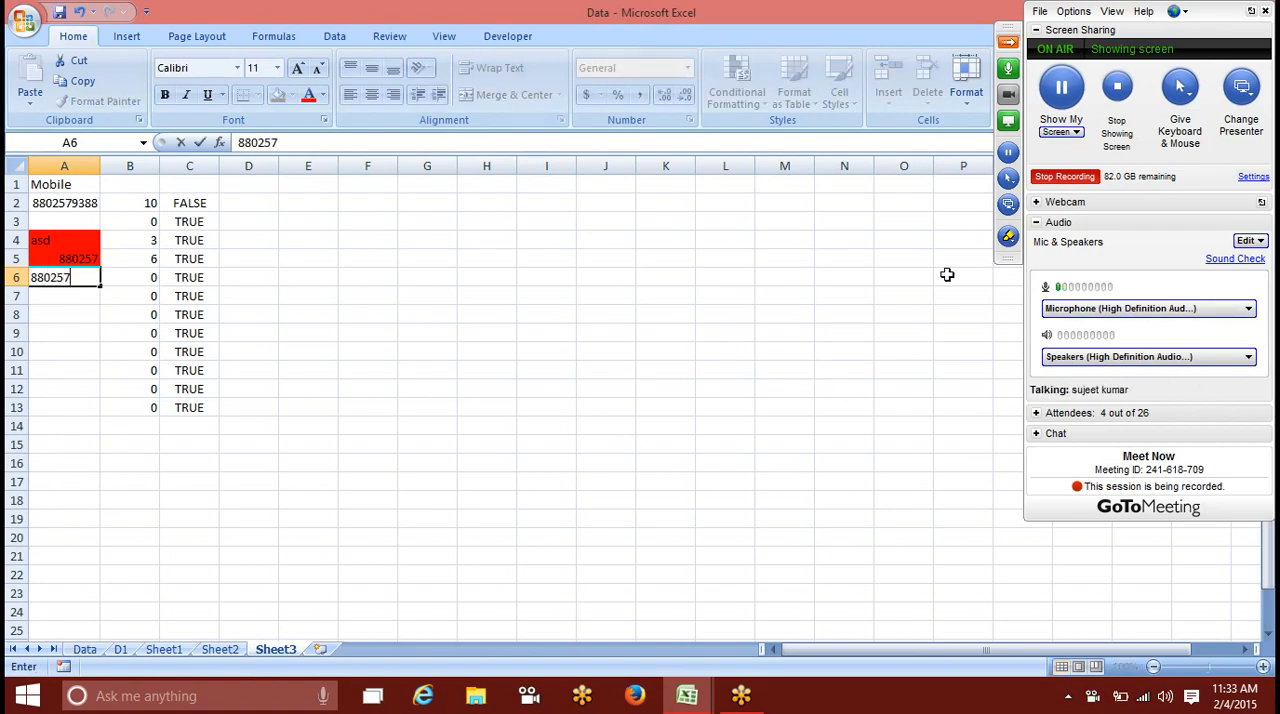
pyautogui.press('Return')
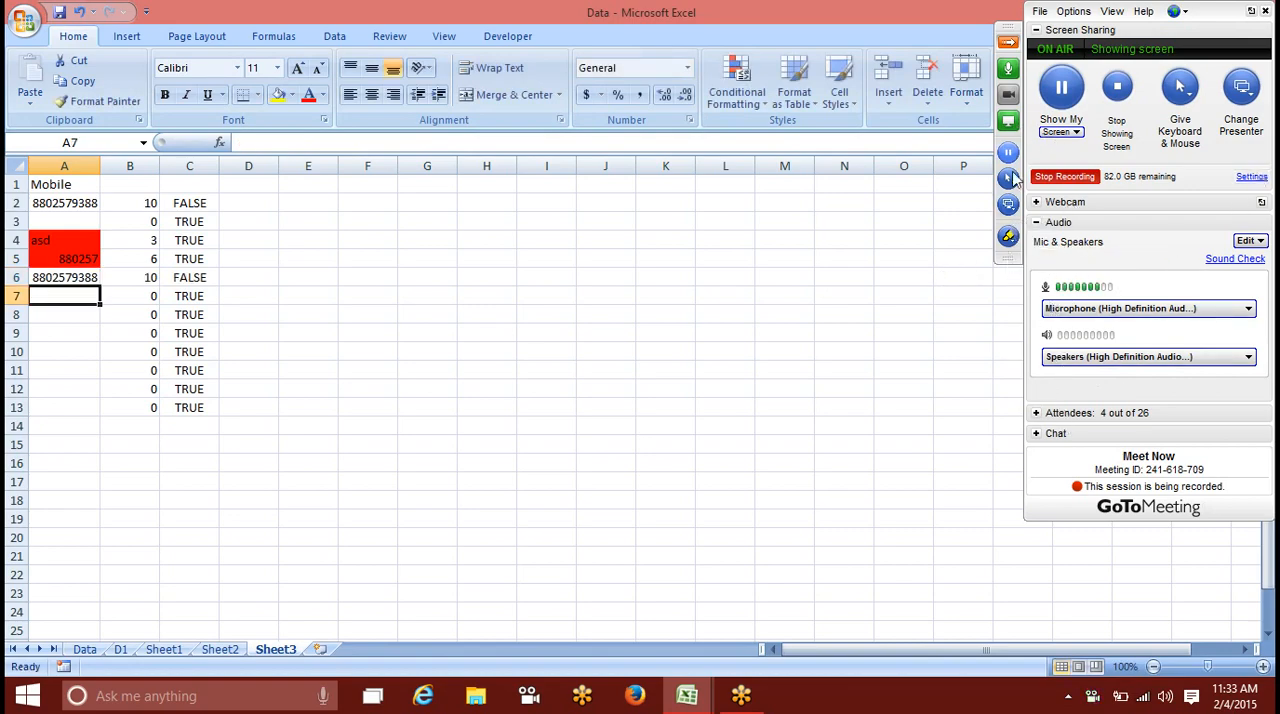
# Step: In the GoToMeeting panel, collapse the audio section, expand the attendee list and try to unmute the first attendee
pyautogui.click(1037, 224)
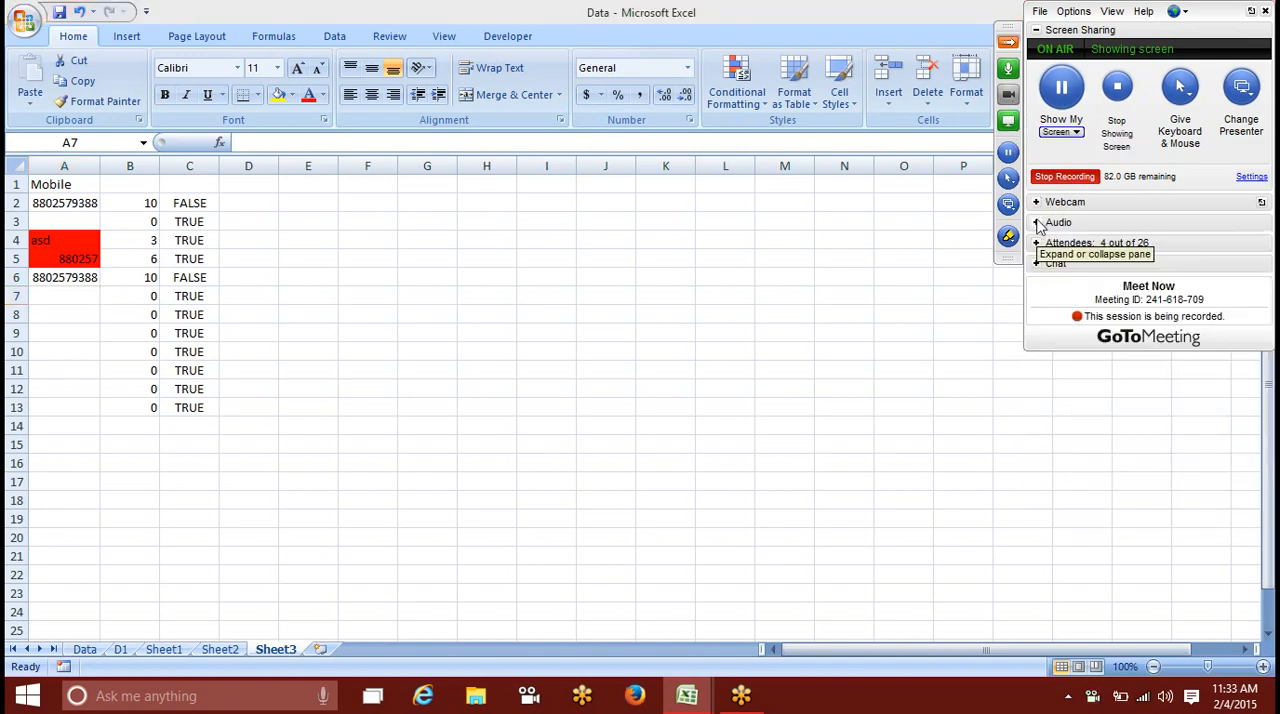
pyautogui.click(1038, 243)
pyautogui.click(1038, 299)
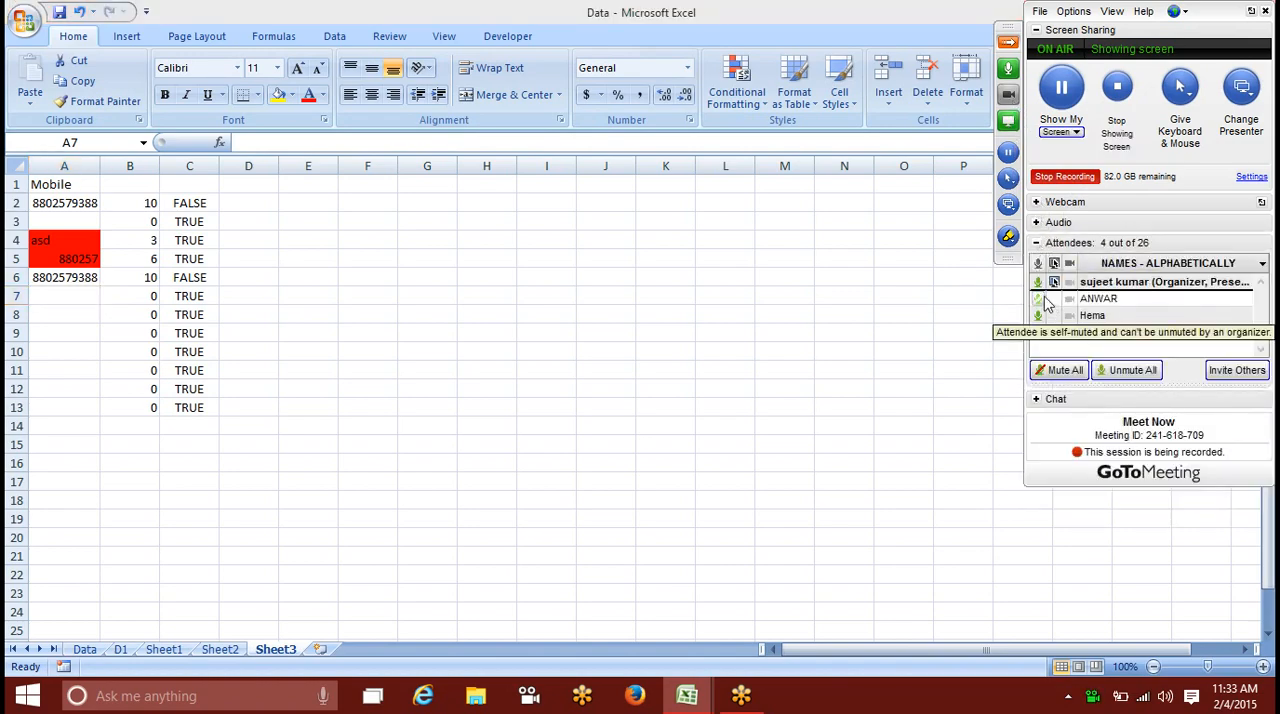
pyautogui.click(1042, 298)
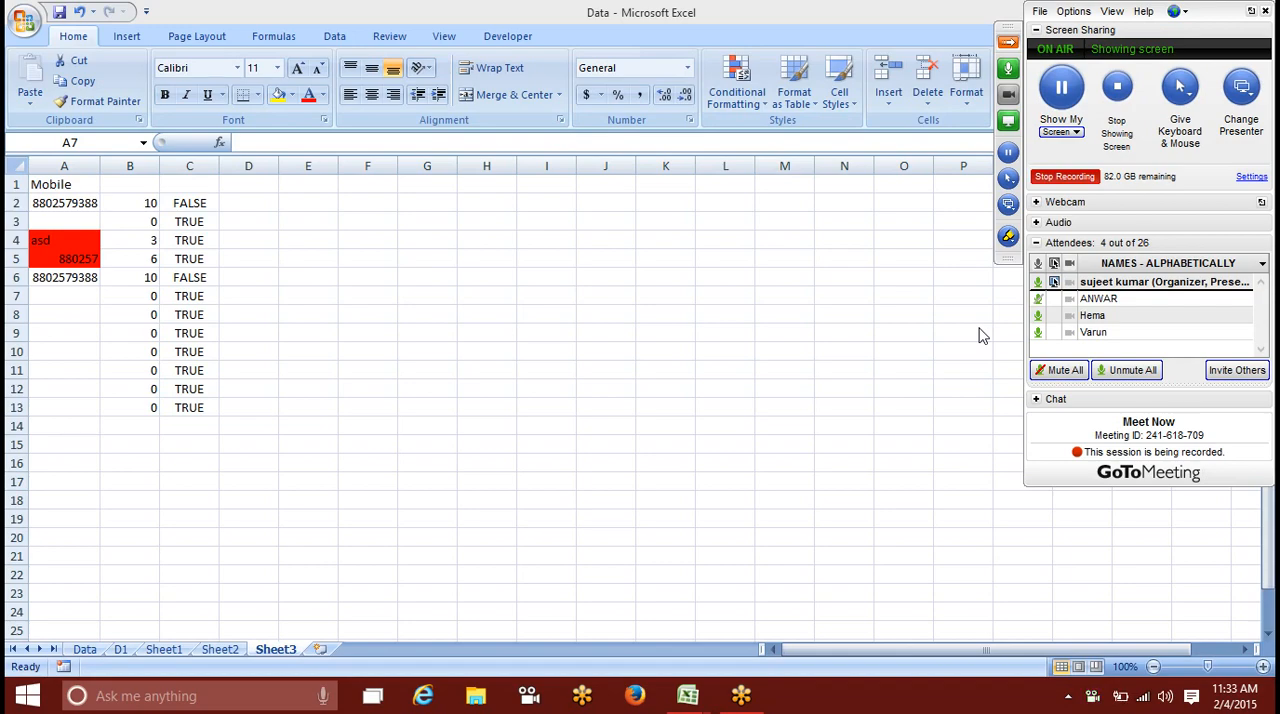
# Step: Review the formula and red format of the conditional formatting rule on cell A2, leaving without changes
pyautogui.click(205, 218)
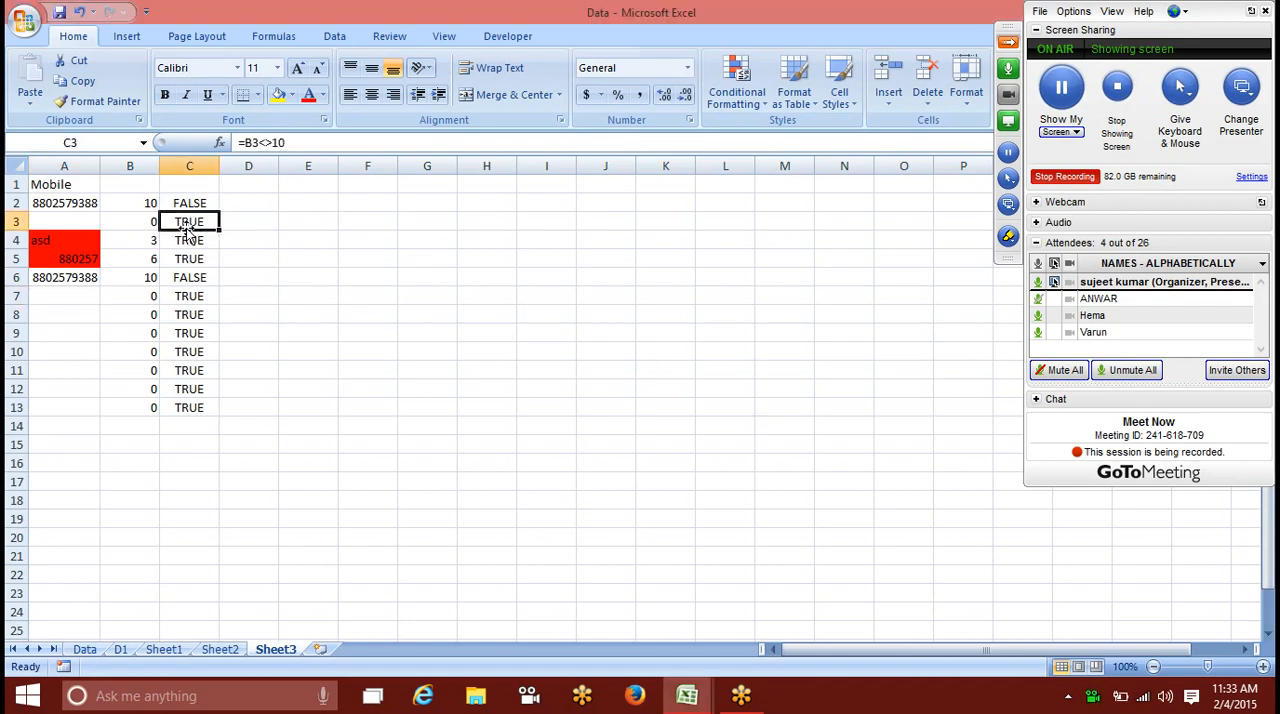
pyautogui.click(94, 204)
pyautogui.click(737, 88)
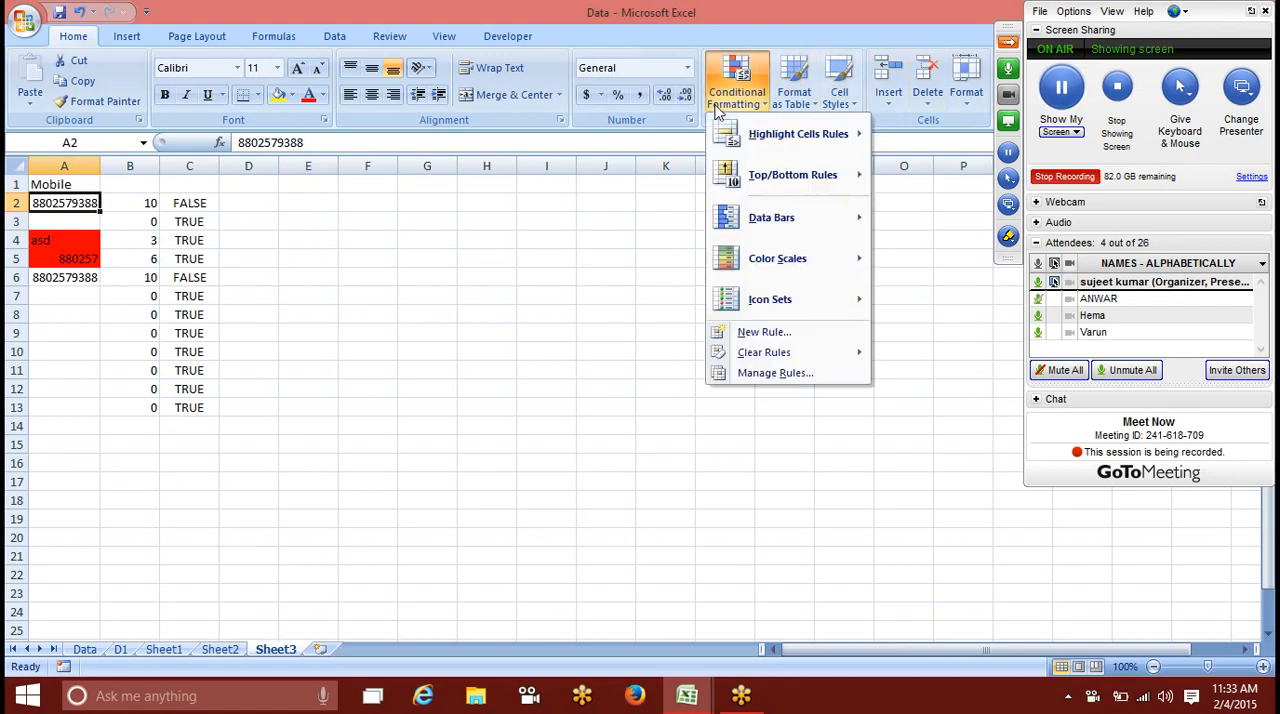
pyautogui.click(774, 372)
pyautogui.doubleClick(512, 280)
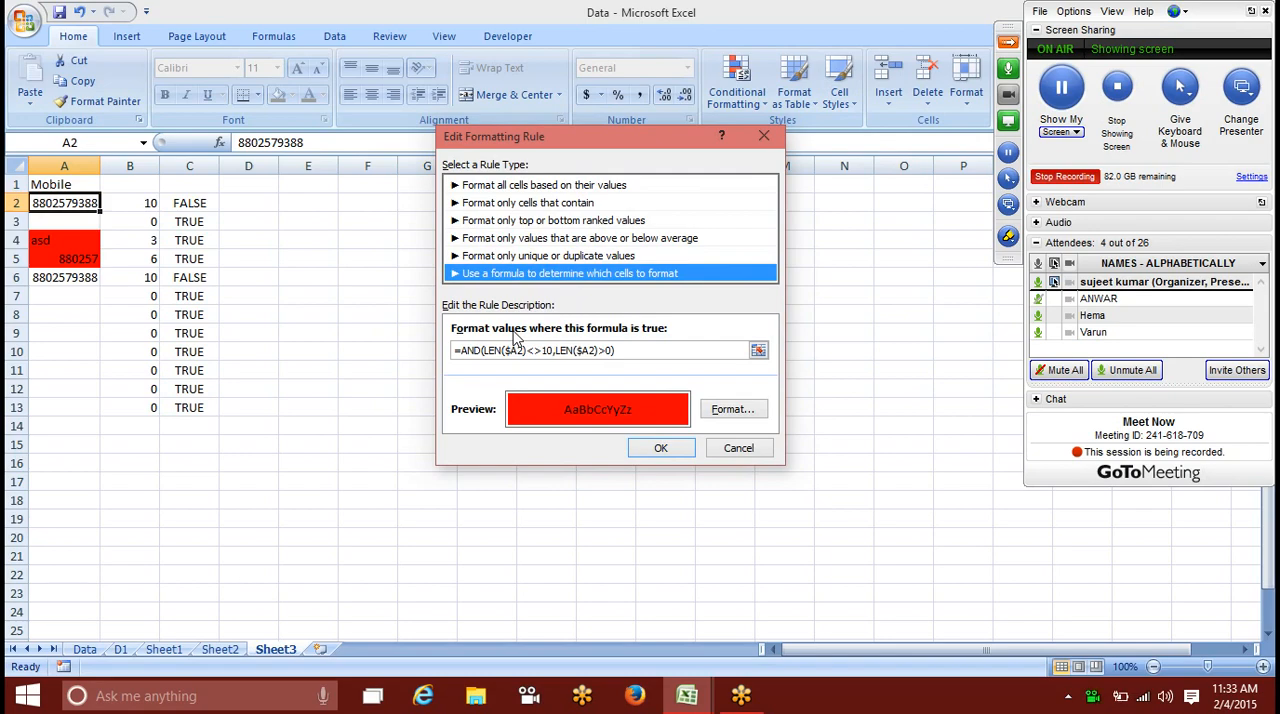
pyautogui.click(769, 455)
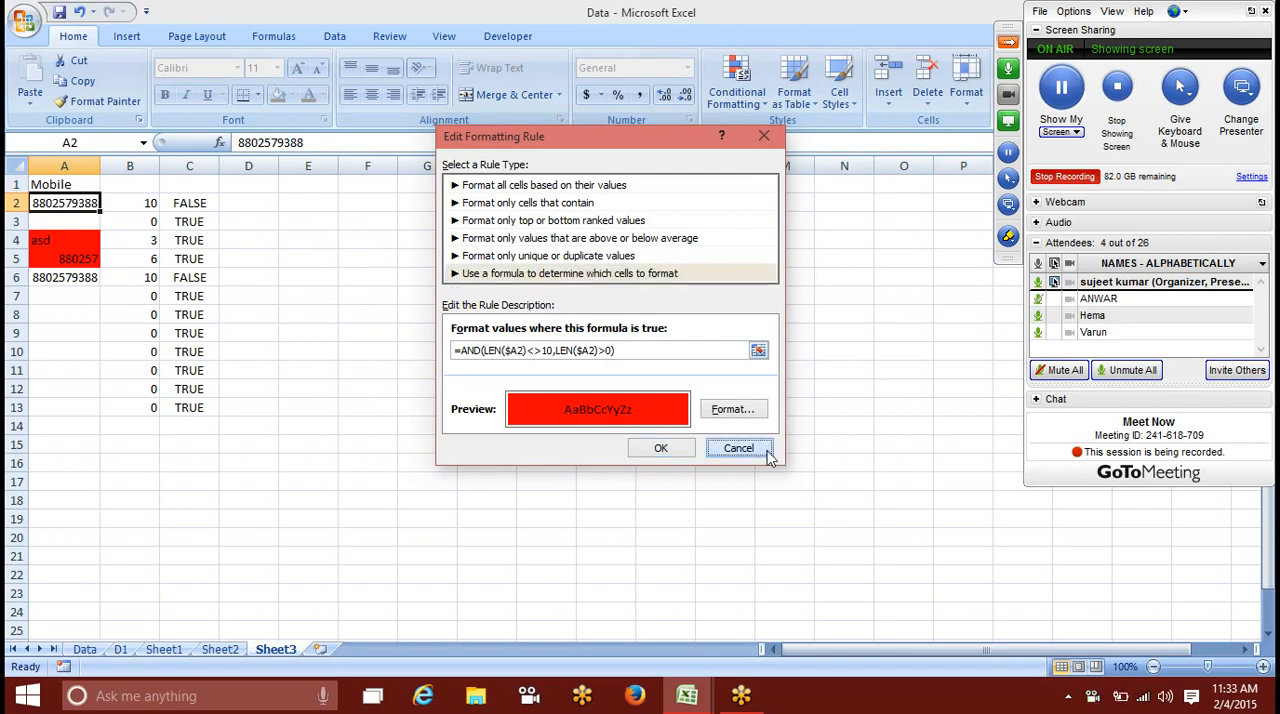
pyautogui.click(769, 455)
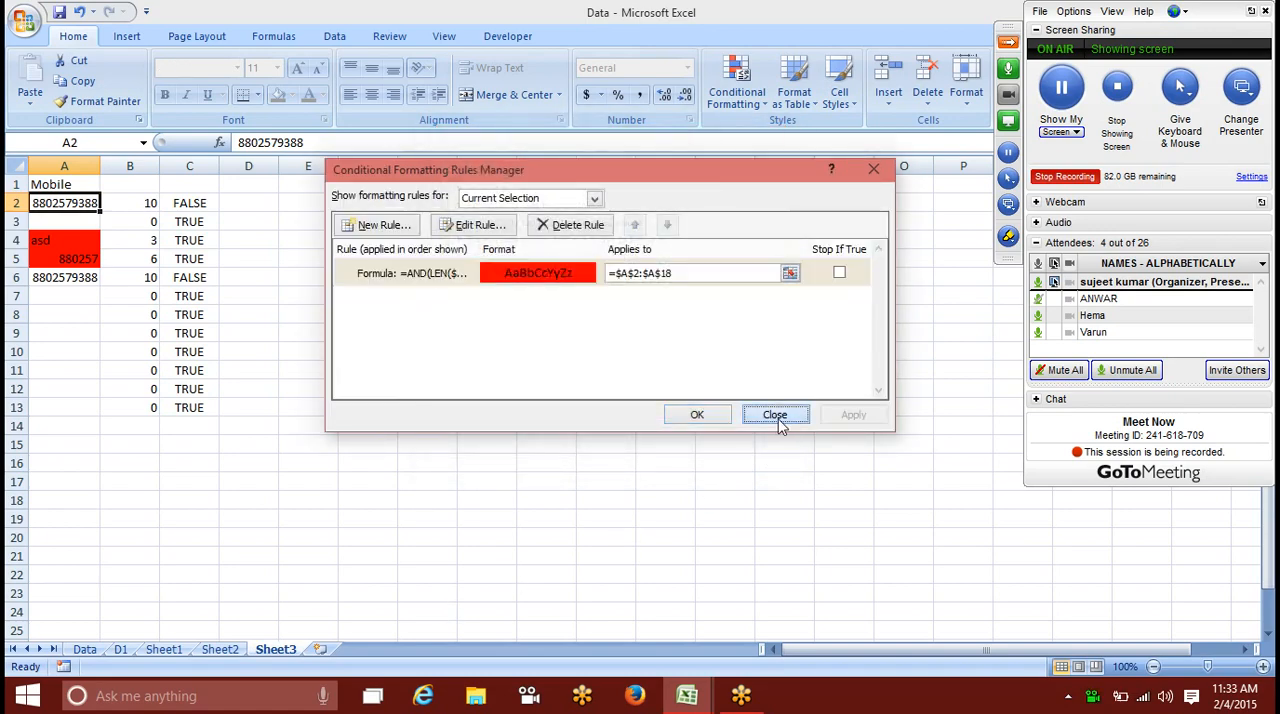
pyautogui.click(776, 415)
# Step: Insert a new worksheet and enter the header E.Code in cell A3
pyautogui.click(320, 649)
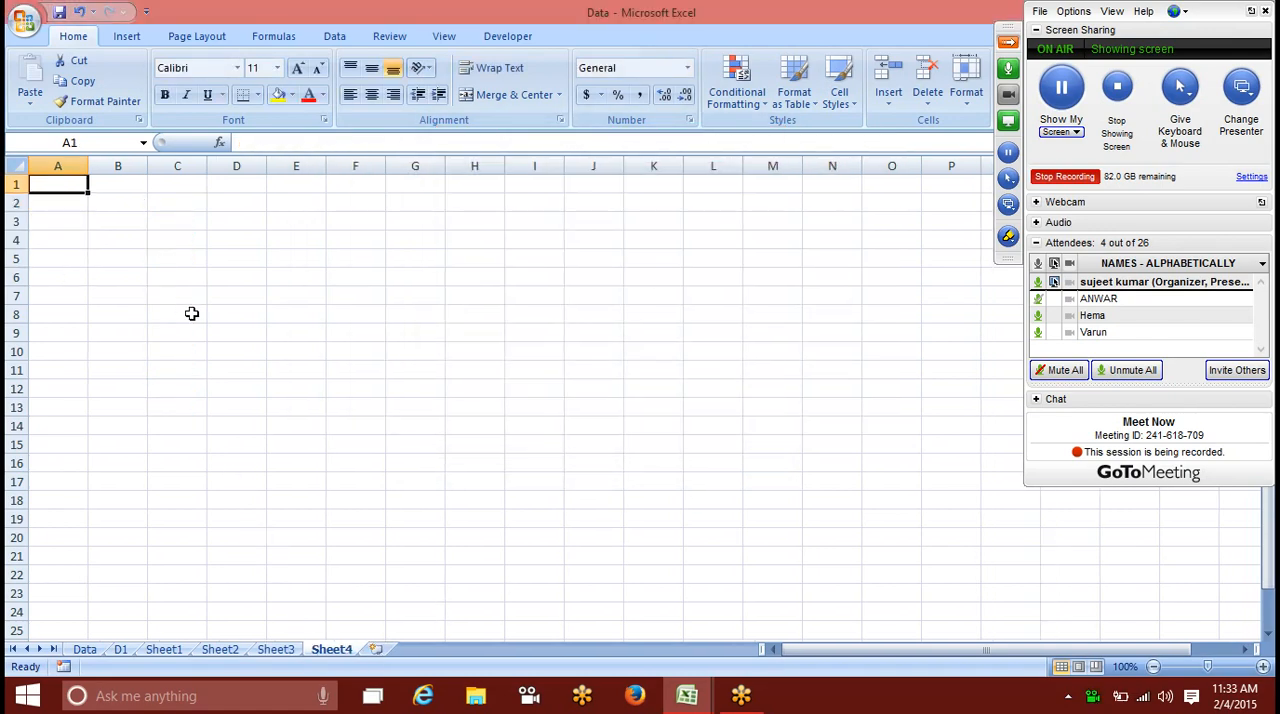
pyautogui.click(47, 257)
pyautogui.press('Up')
pyautogui.press('Up')
pyautogui.write('e')
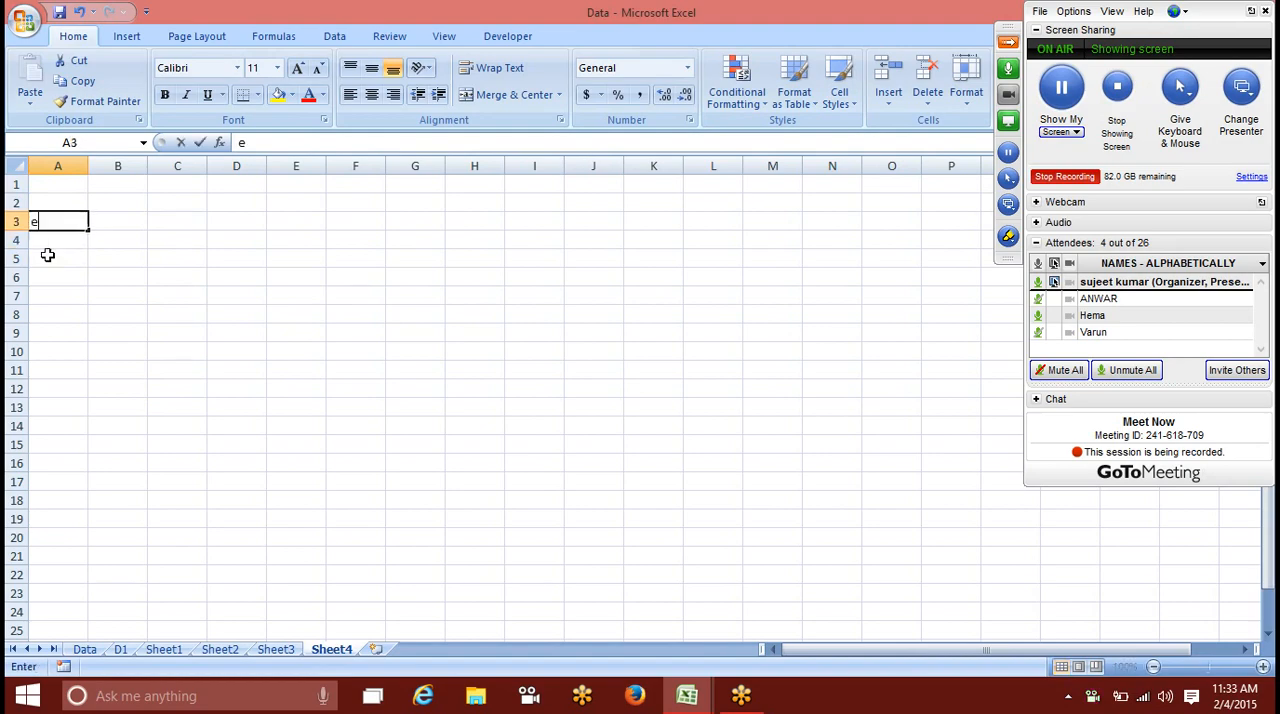
pyautogui.press('BackSpace')
pyautogui.write('E')
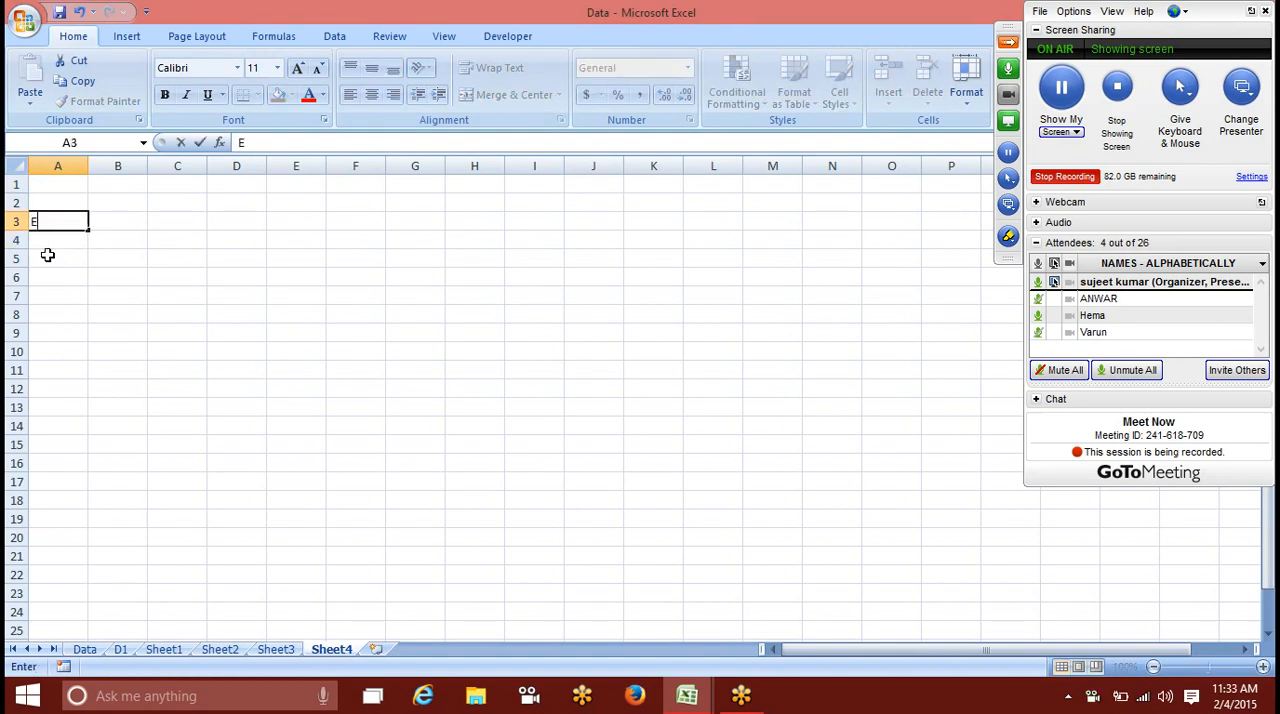
pyautogui.write('.Code0')
pyautogui.press('BackSpace')
pyautogui.write('`')
pyautogui.press('BackSpace')
pyautogui.press('Tab')
# Step: Enter the headers Name in B3 and Dep in C3
pyautogui.write('Name')
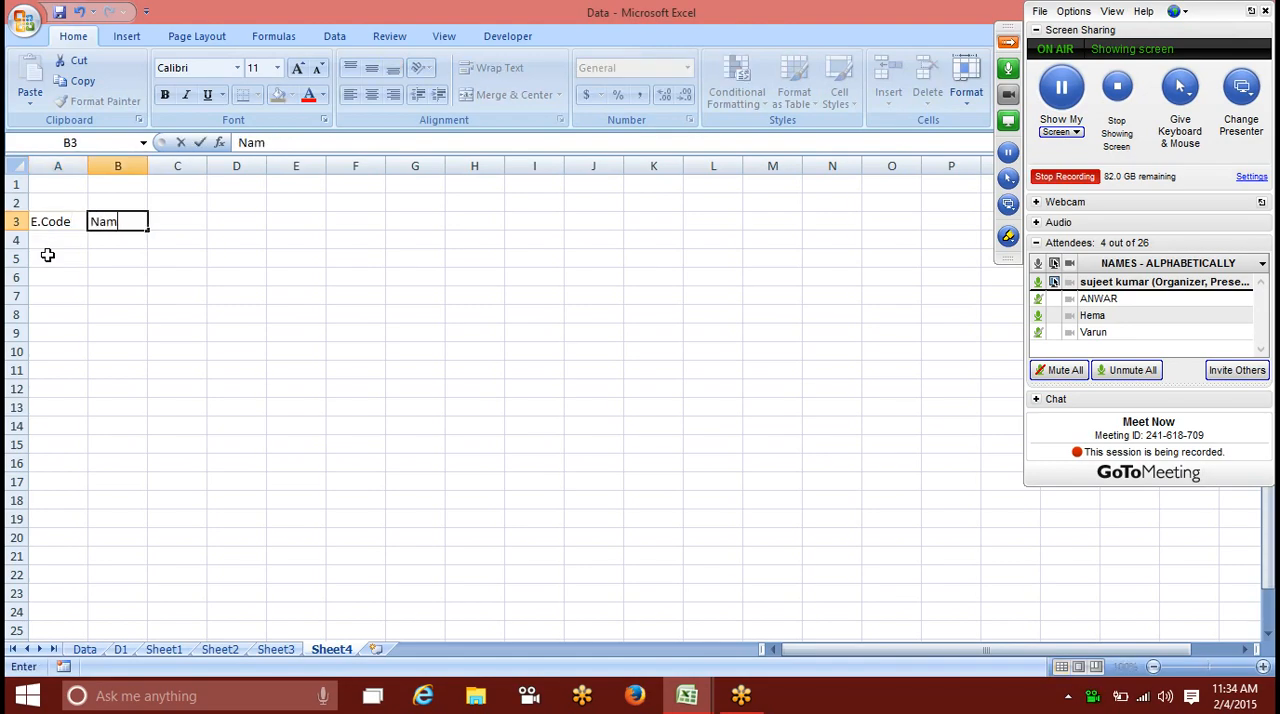
pyautogui.press('Tab')
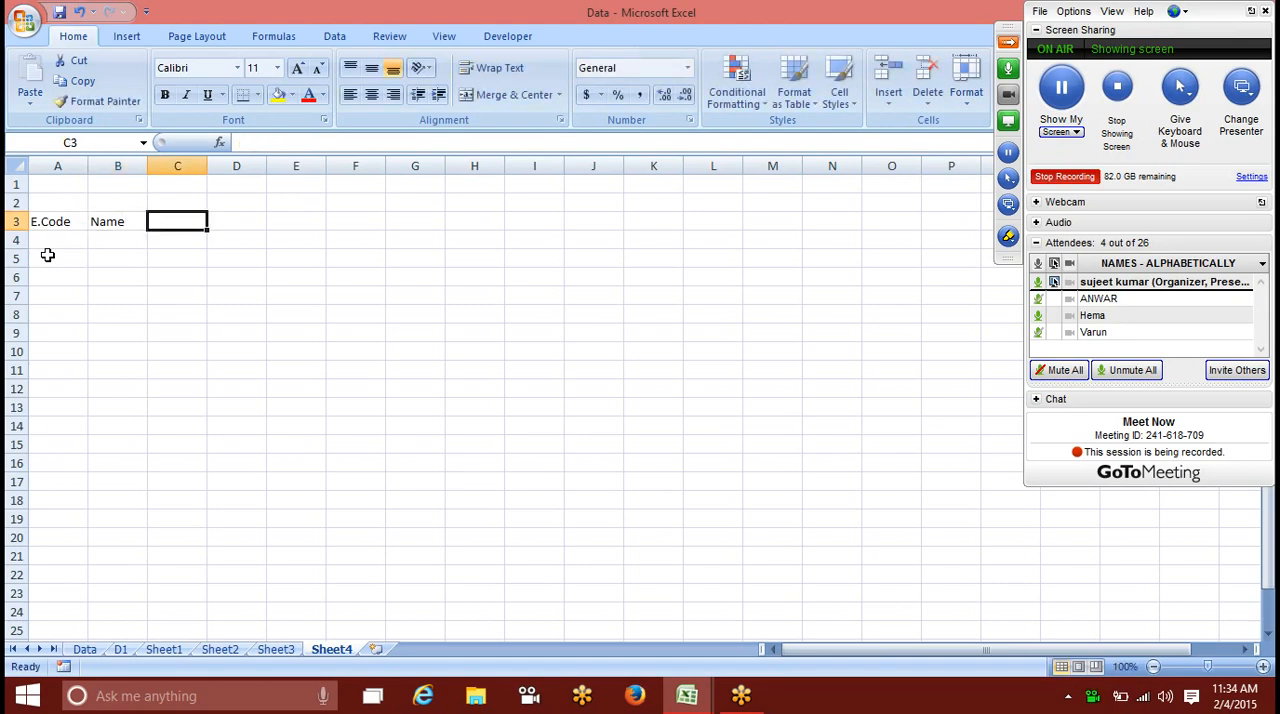
pyautogui.write('Dep')
pyautogui.press('Tab')
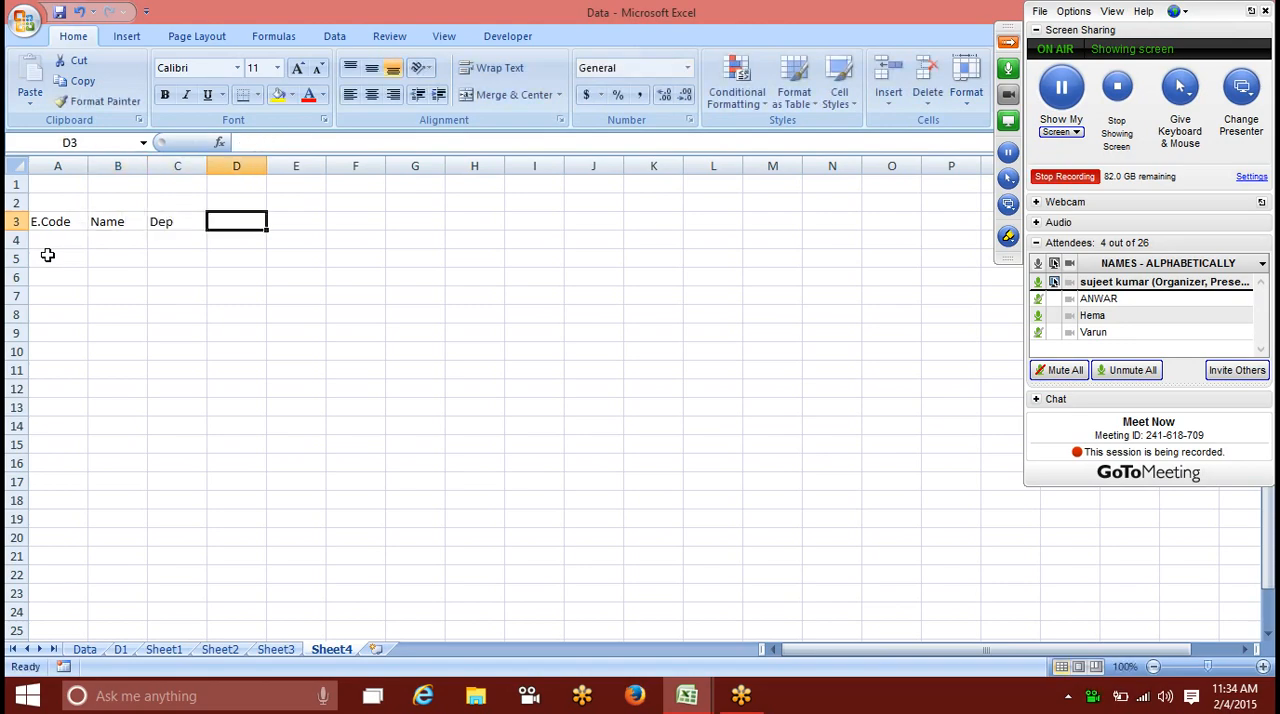
# Step: Enter the date 2/1 in D3 and fill the date series across row 3 through 18-Feb
pyautogui.write('1')
pyautogui.press('BackSpace')
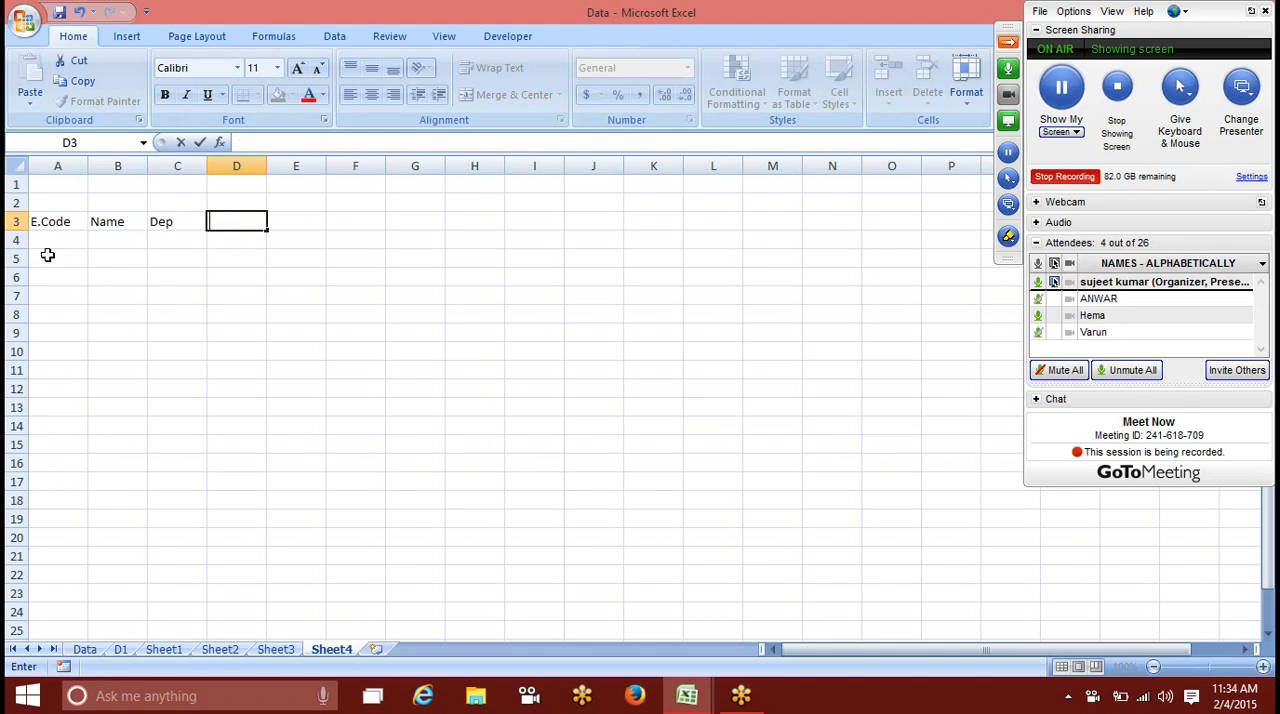
pyautogui.write('2/1')
pyautogui.press('Tab')
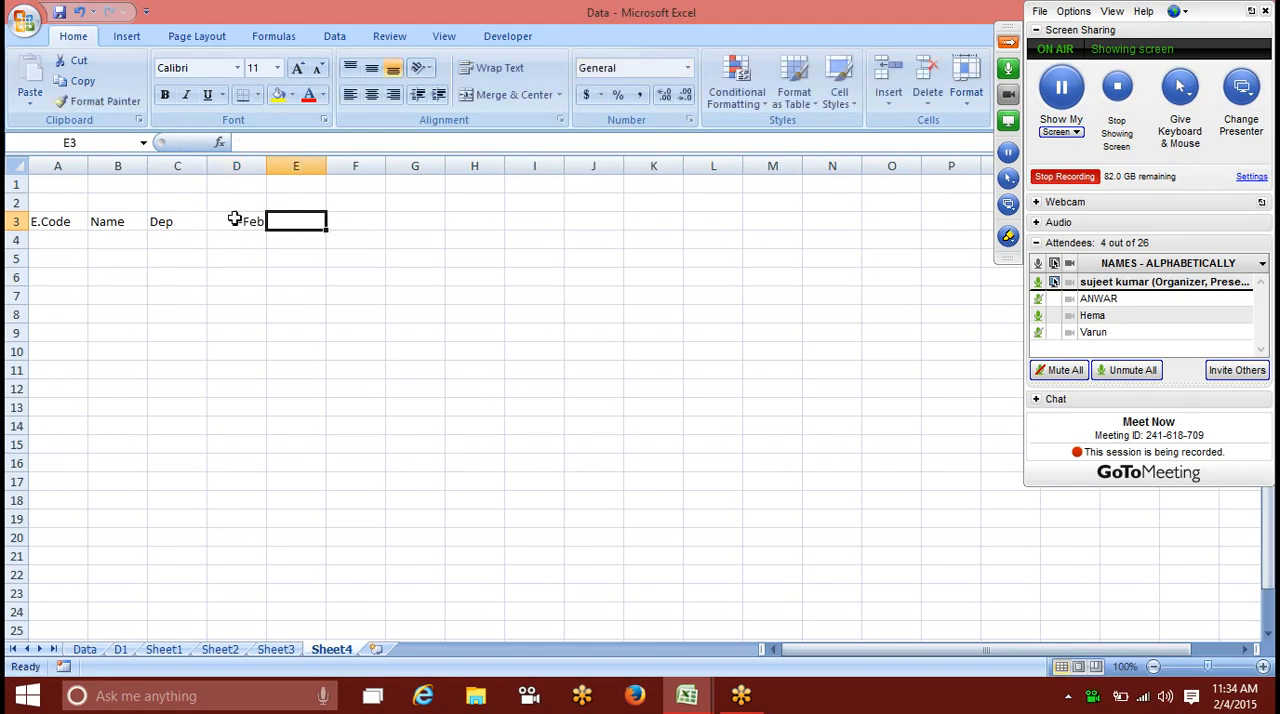
pyautogui.click(234, 219)
pyautogui.moveTo(266, 230); pyautogui.dragTo(1255, 259)
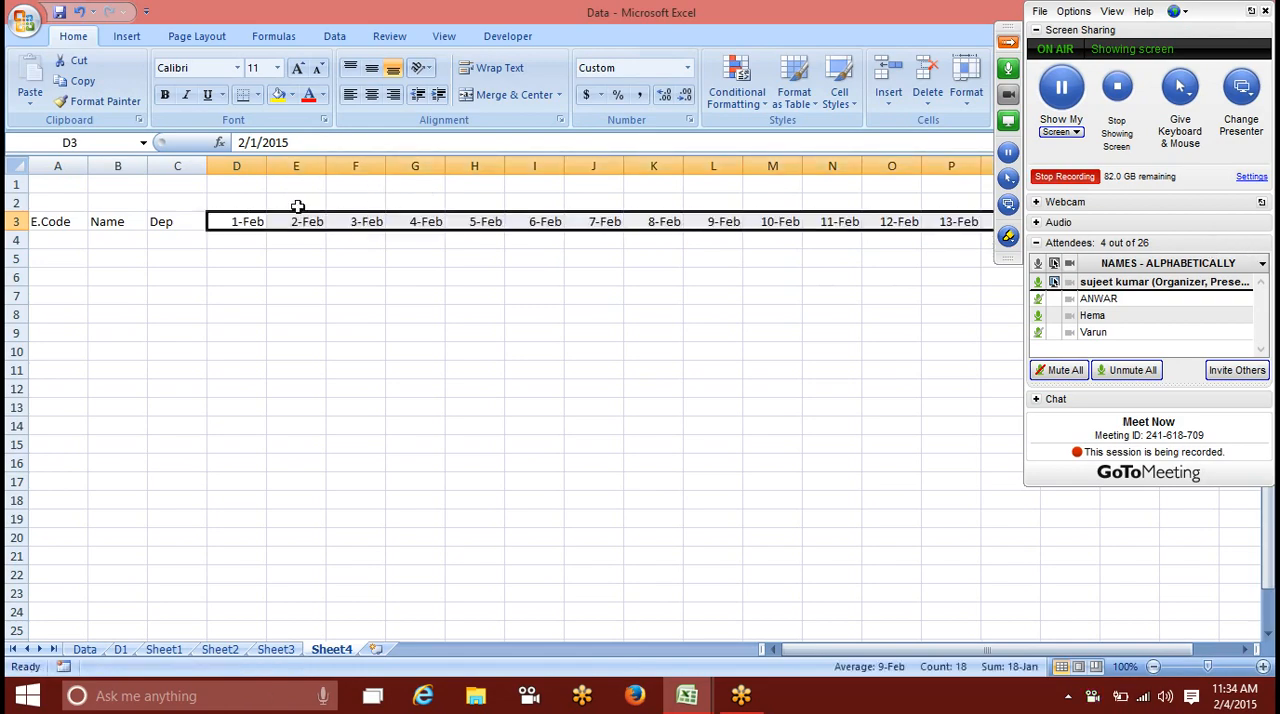
# Step: Enter the formula =TEXT(D3,"DDD") in D2 to give the weekday name of the date below
pyautogui.click(230, 199)
pyautogui.write('=te')
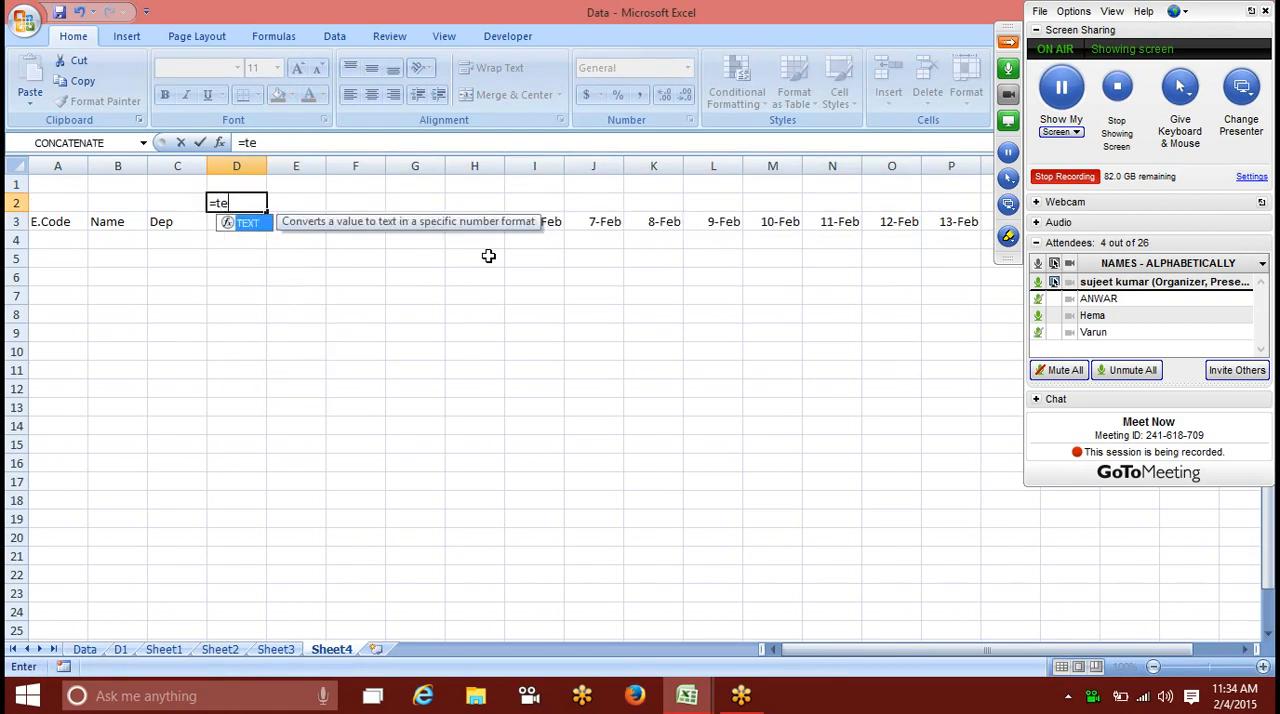
pyautogui.press('Tab')
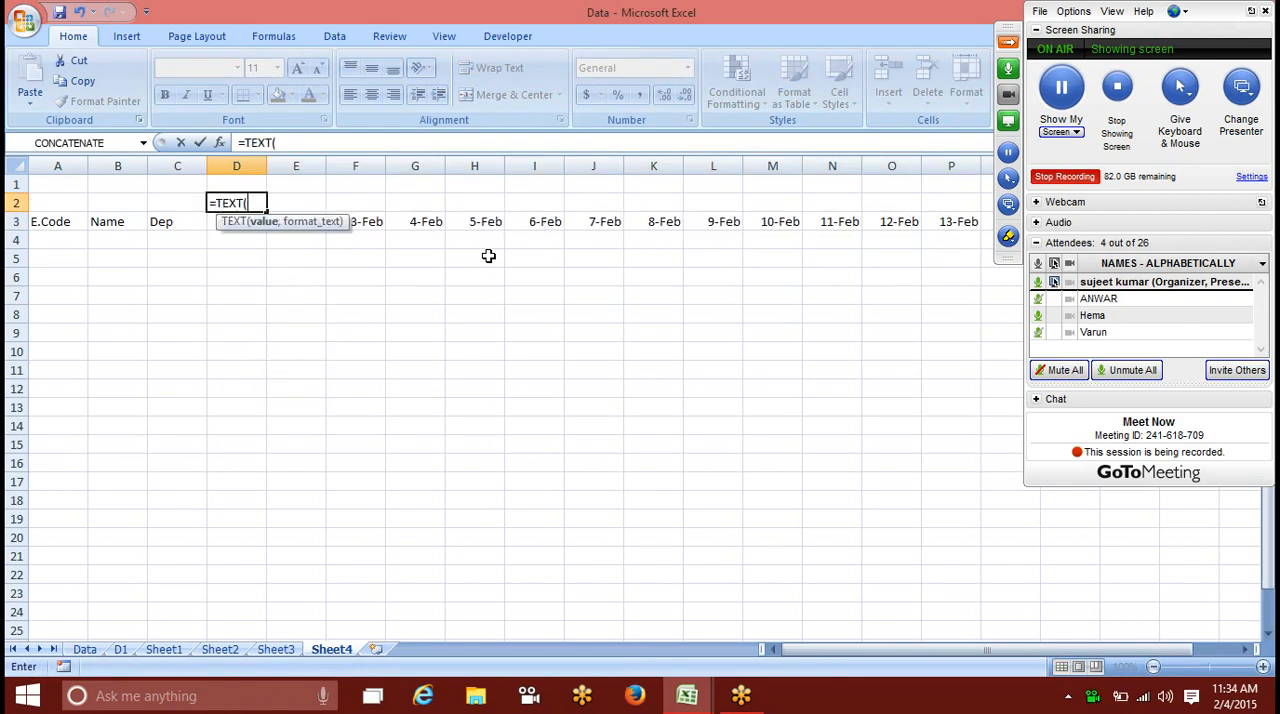
pyautogui.press('Down')
pyautogui.write(',"DDD"')
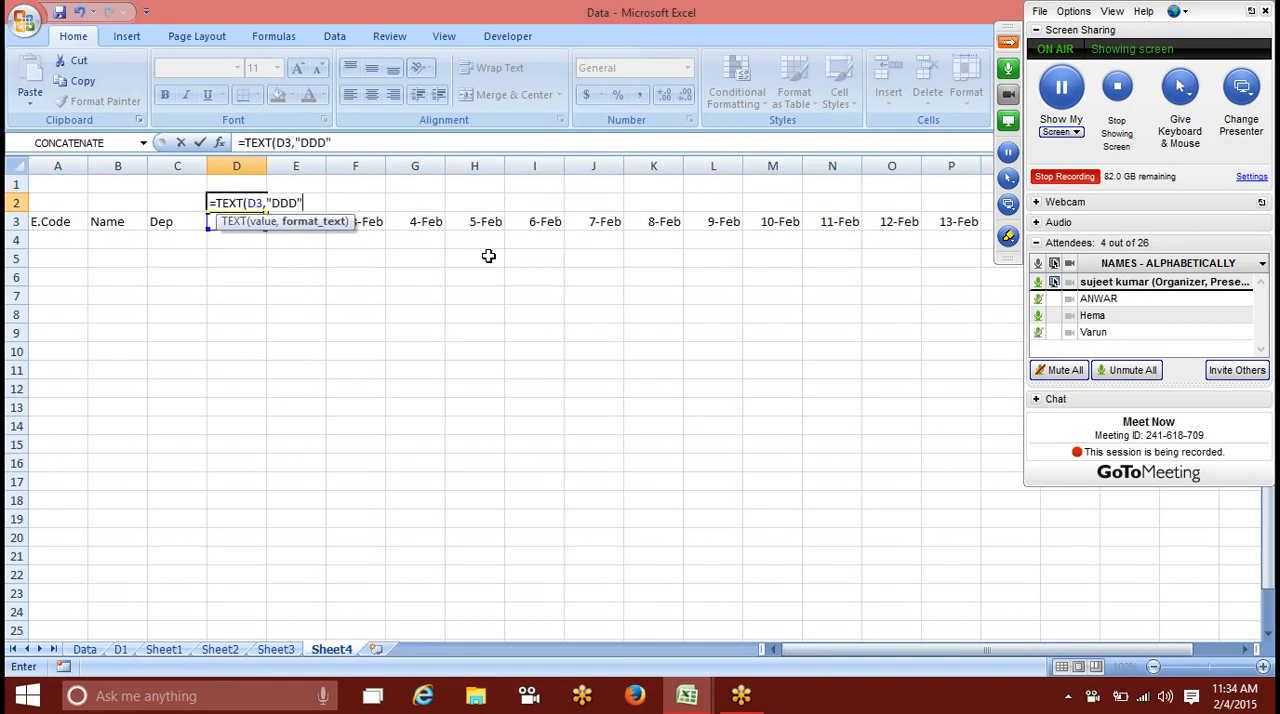
pyautogui.write(')')
pyautogui.press('Return')
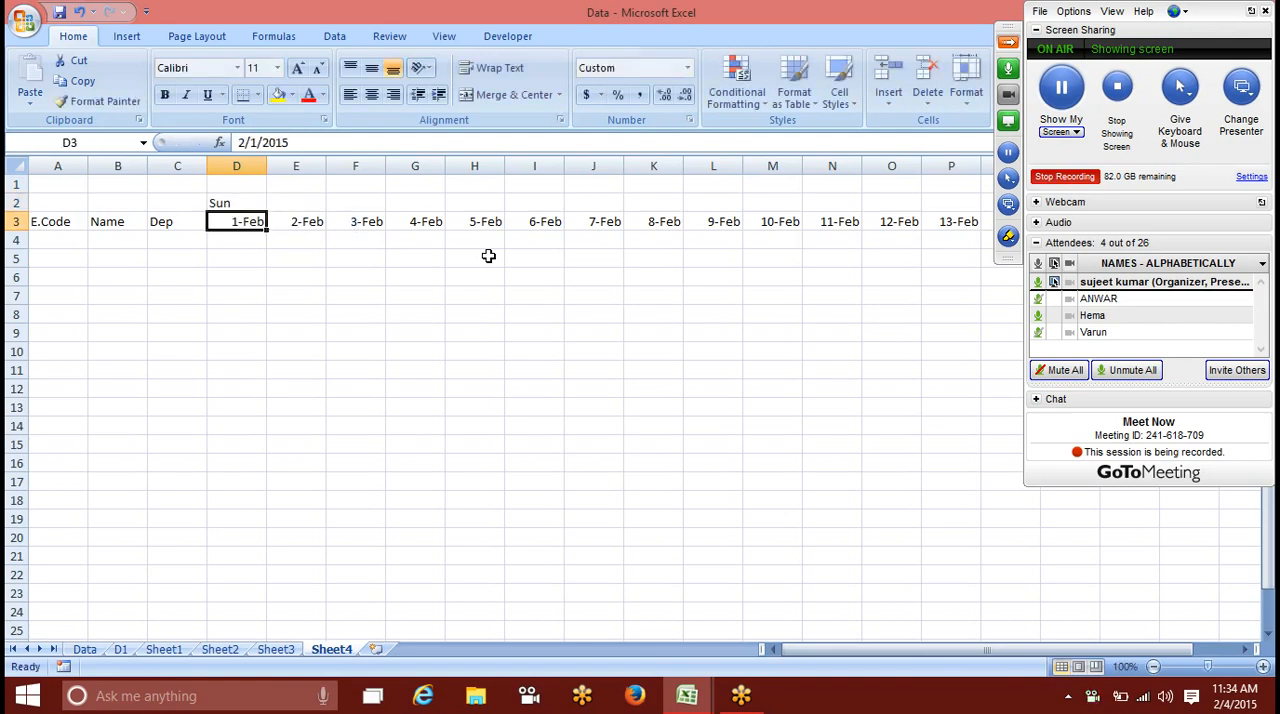
# Step: Fill the weekday formula from D2 across row 2 to P2
pyautogui.click(236, 205)
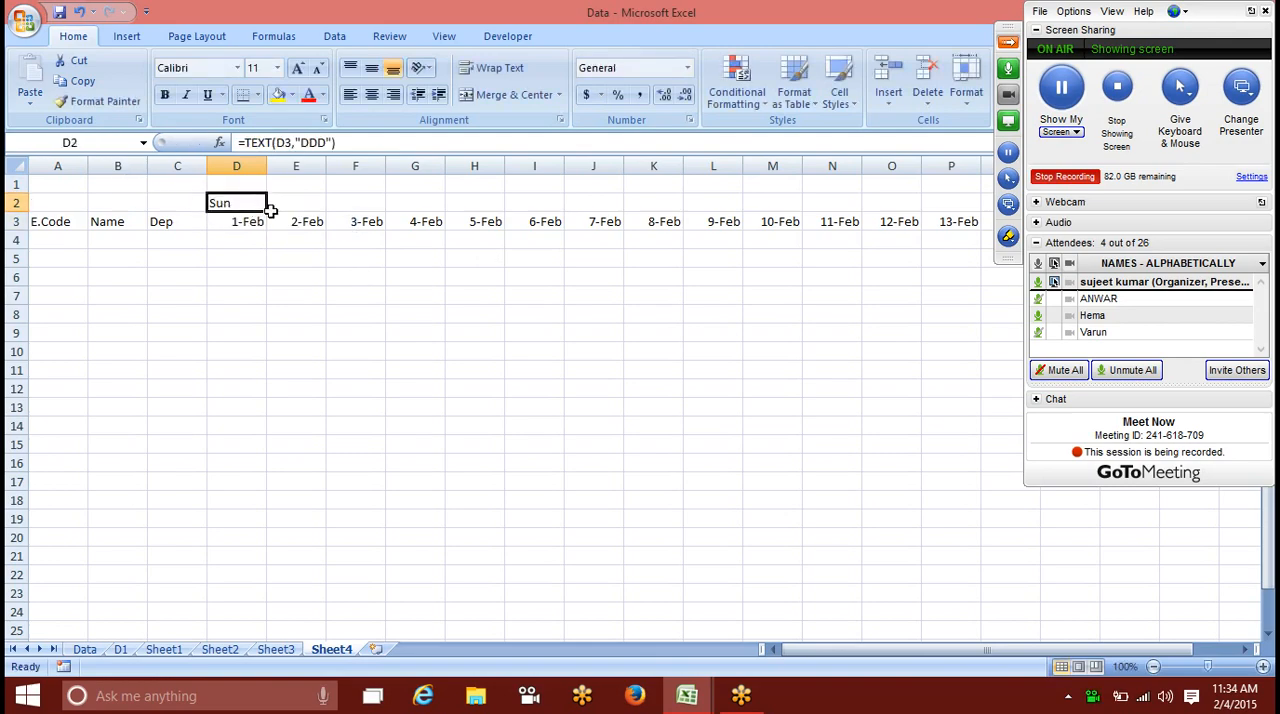
pyautogui.click(268, 204)
pyautogui.click(234, 203)
pyautogui.moveTo(267, 210); pyautogui.dragTo(980, 285)
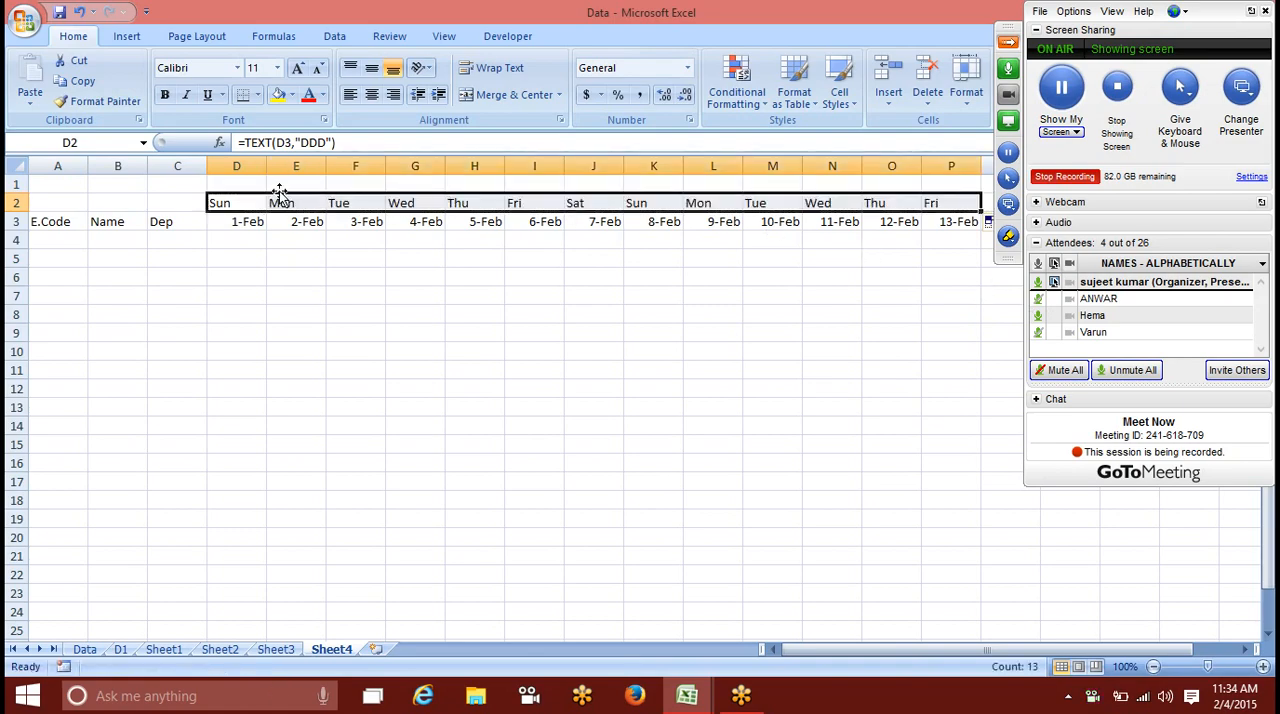
pyautogui.click(232, 203)
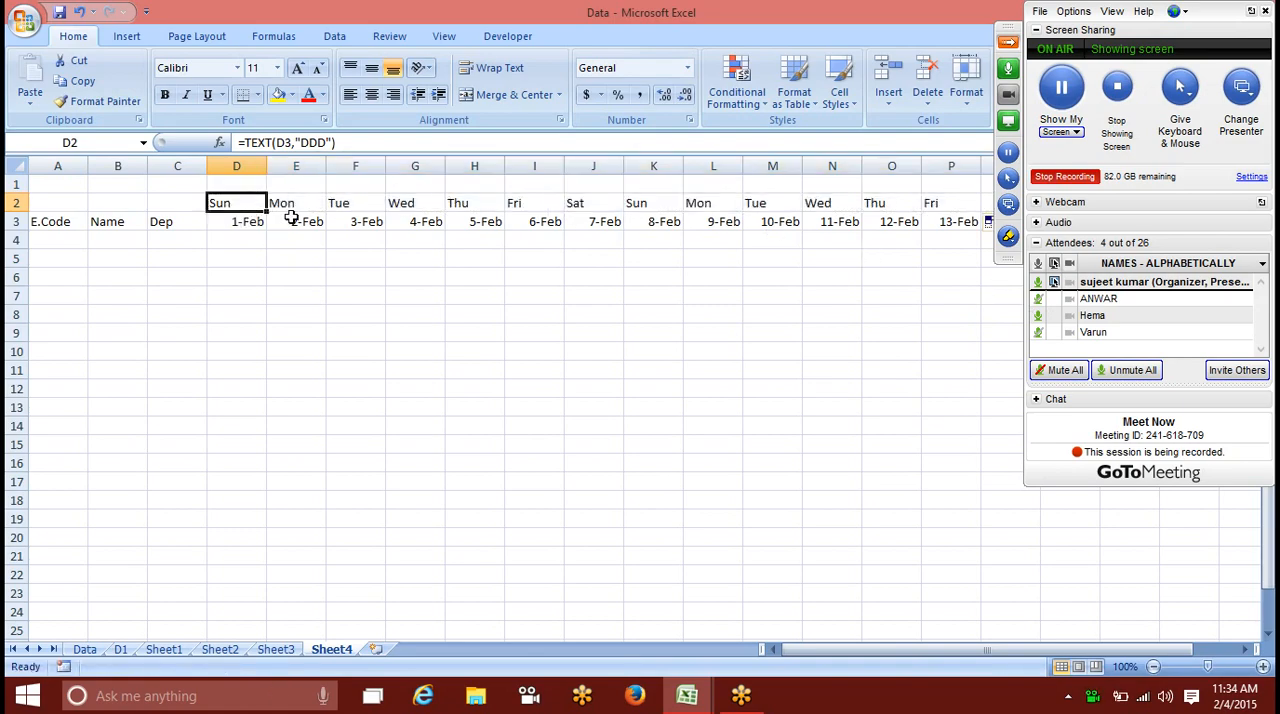
pyautogui.moveTo(247, 241); pyautogui.dragTo(230, 388)
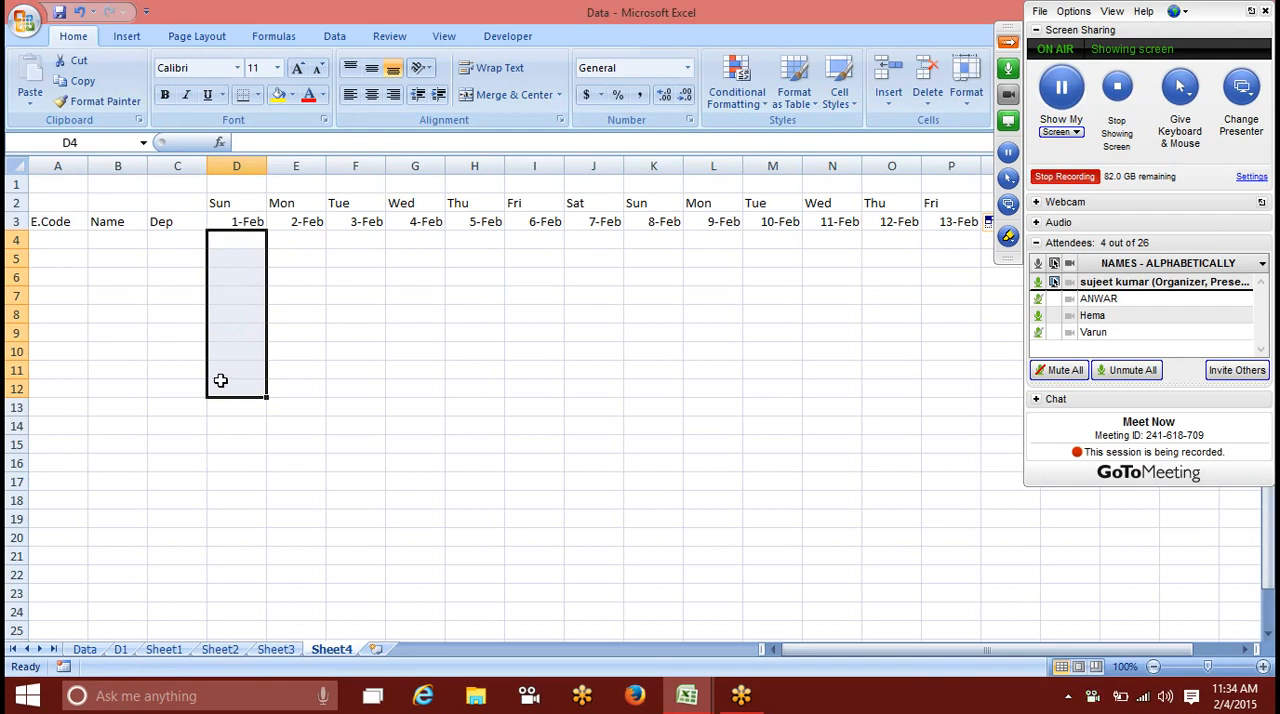
pyautogui.click(230, 203)
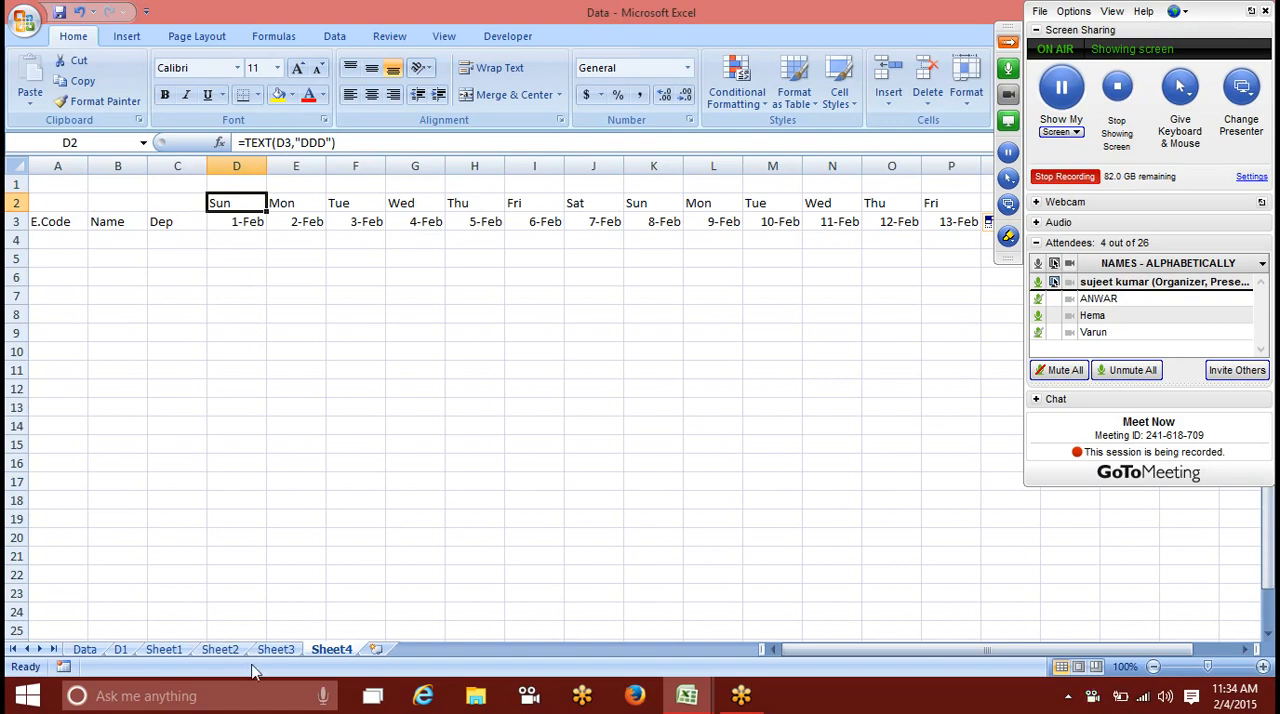
pyautogui.click(277, 649)
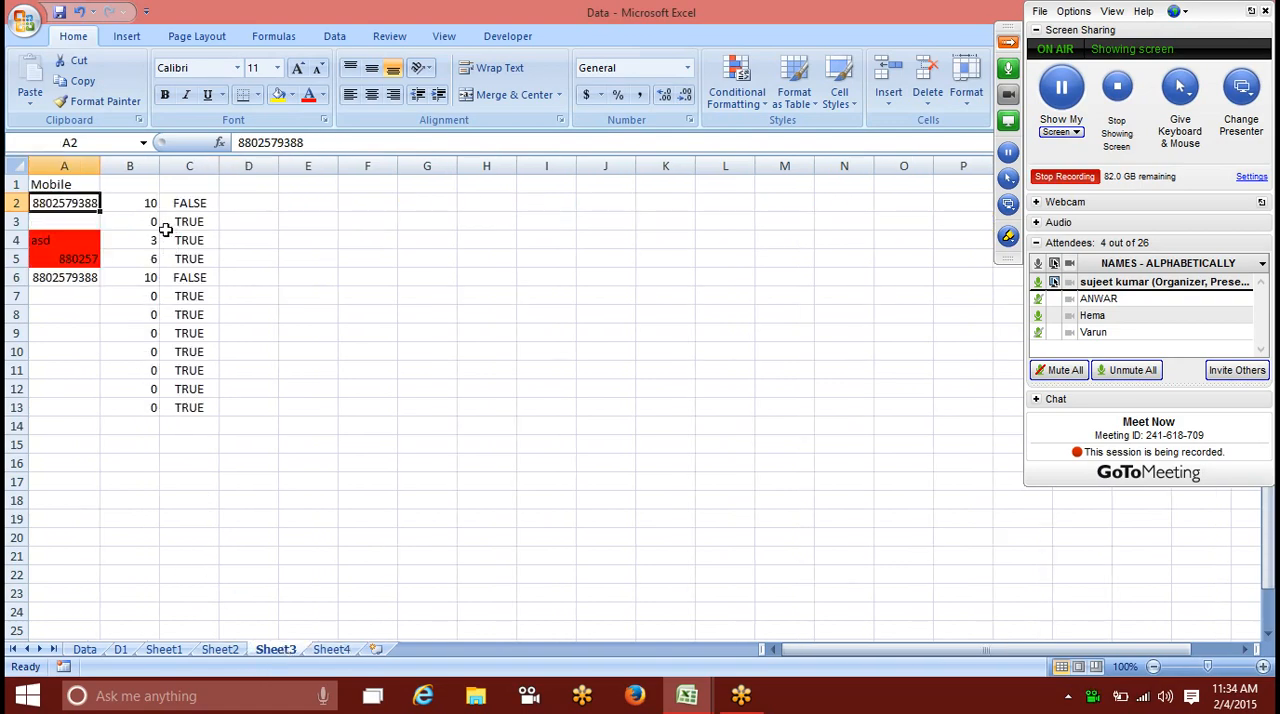
pyautogui.click(331, 649)
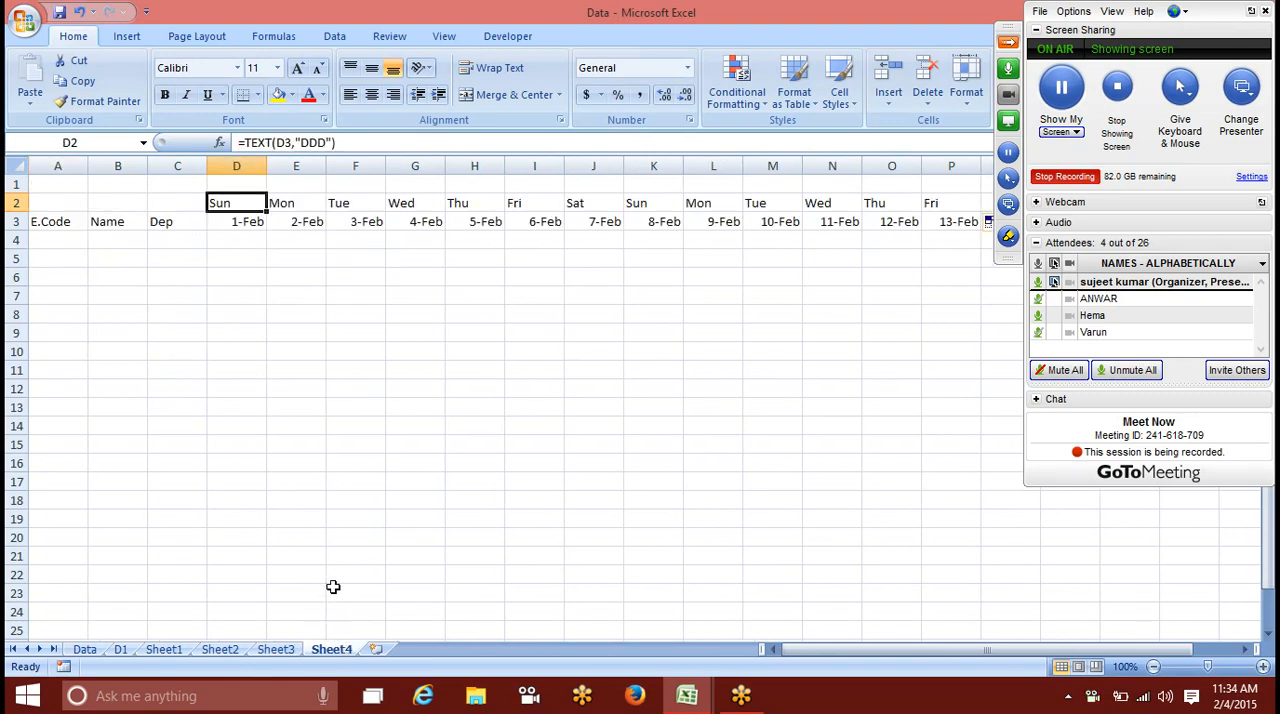
# Step: Start a new conditional formatting rule for cell D4 that uses a formula to determine which cells to format
pyautogui.click(249, 249)
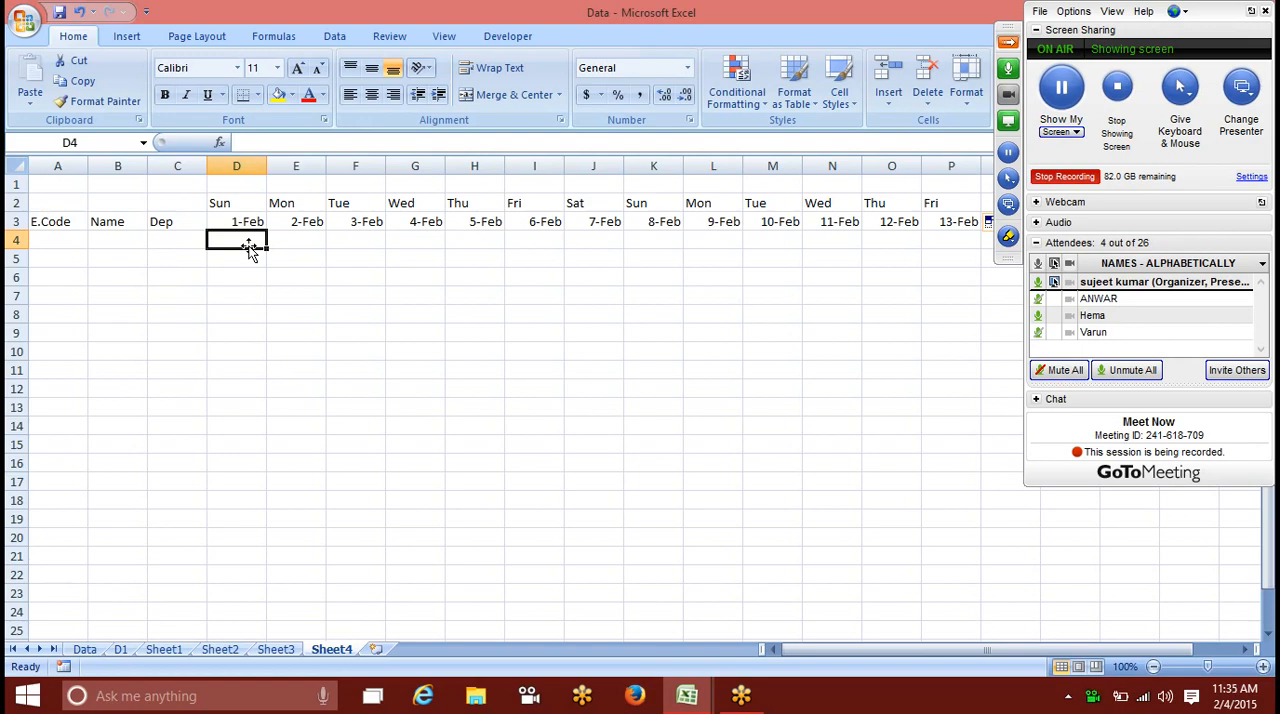
pyautogui.click(737, 88)
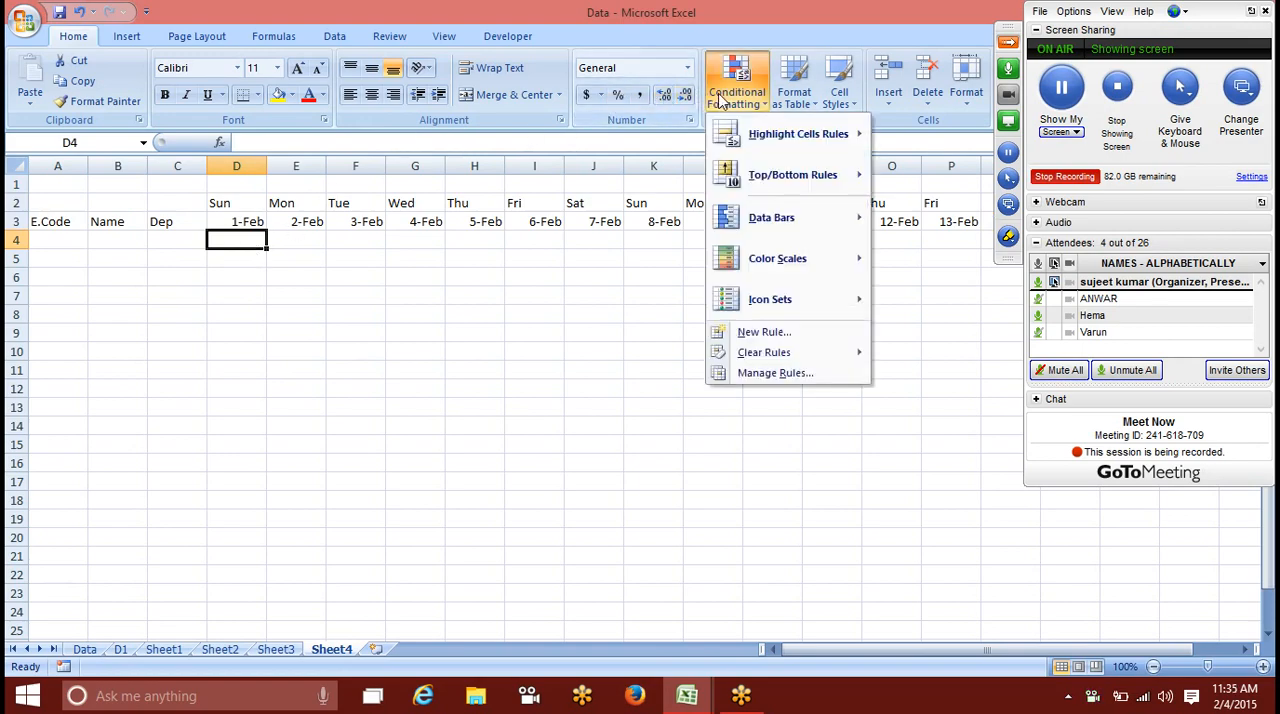
pyautogui.click(766, 333)
pyautogui.click(452, 251)
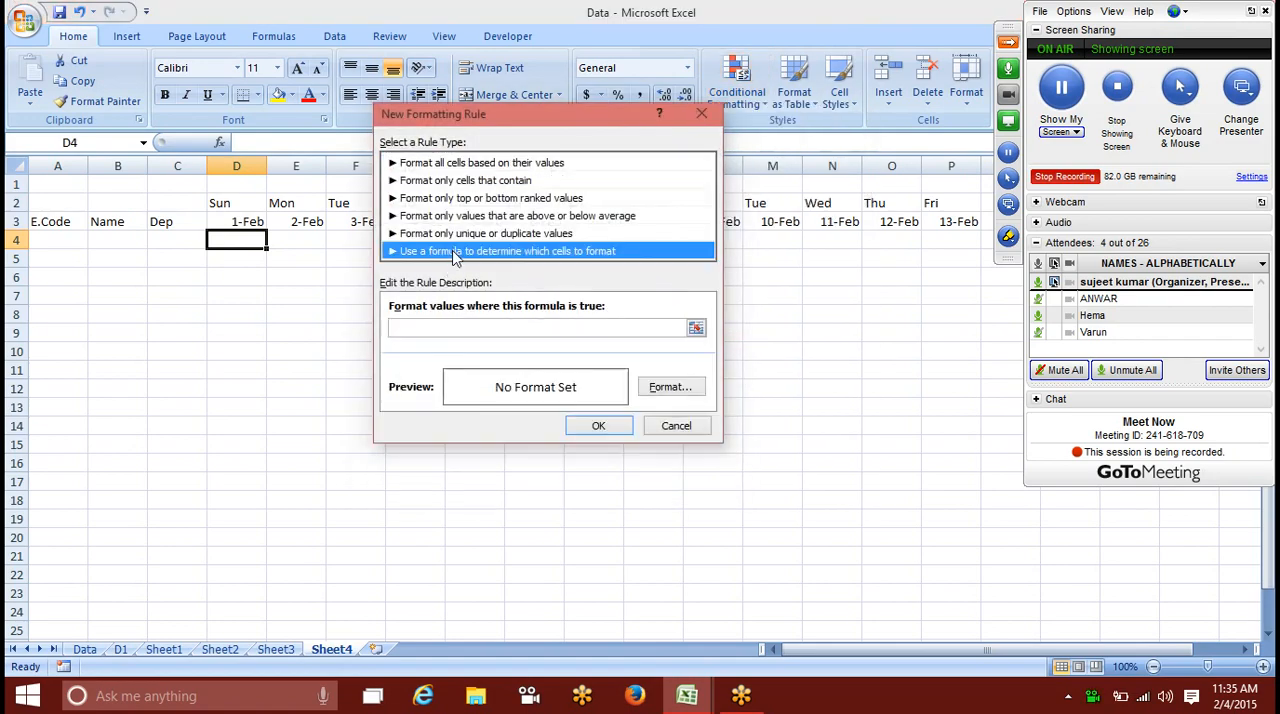
pyautogui.click(439, 443)
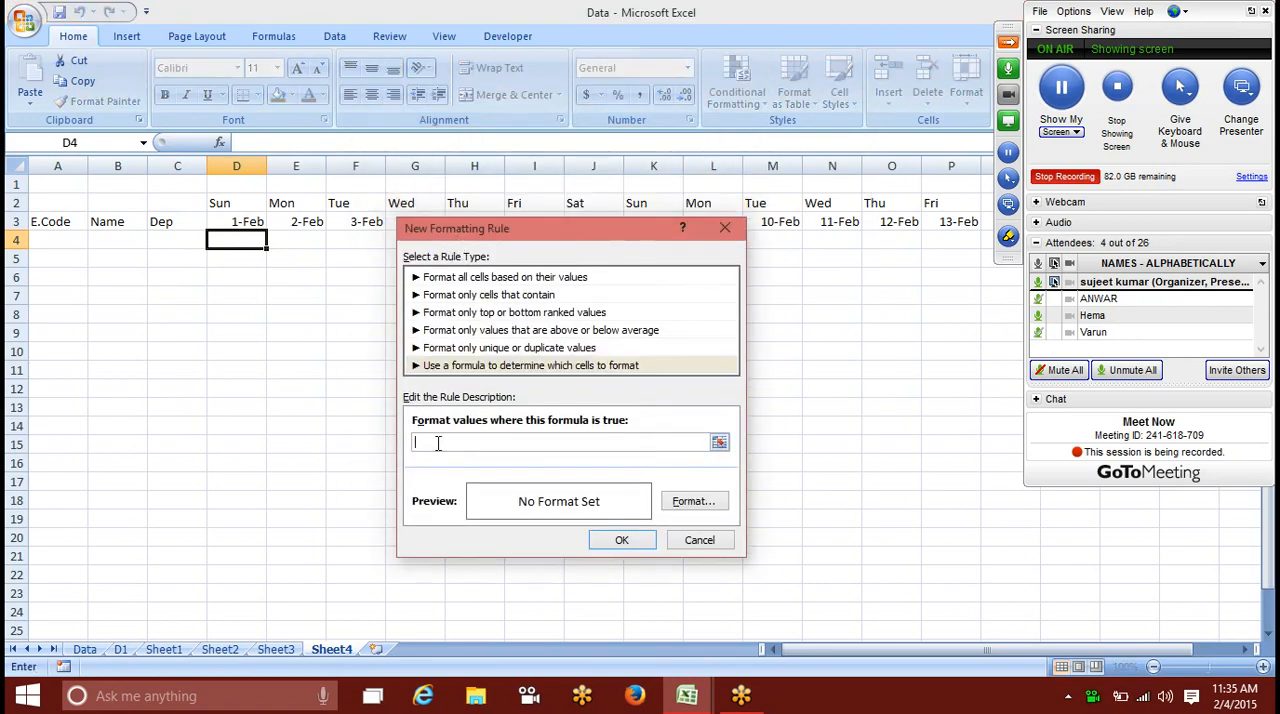
# Step: Begin the rule formula with an OR function whose first condition is $D$2="Sun"
pyautogui.write('=and')
pyautogui.press('BackSpace')
pyautogui.press('BackSpace')
pyautogui.press('BackSpace')
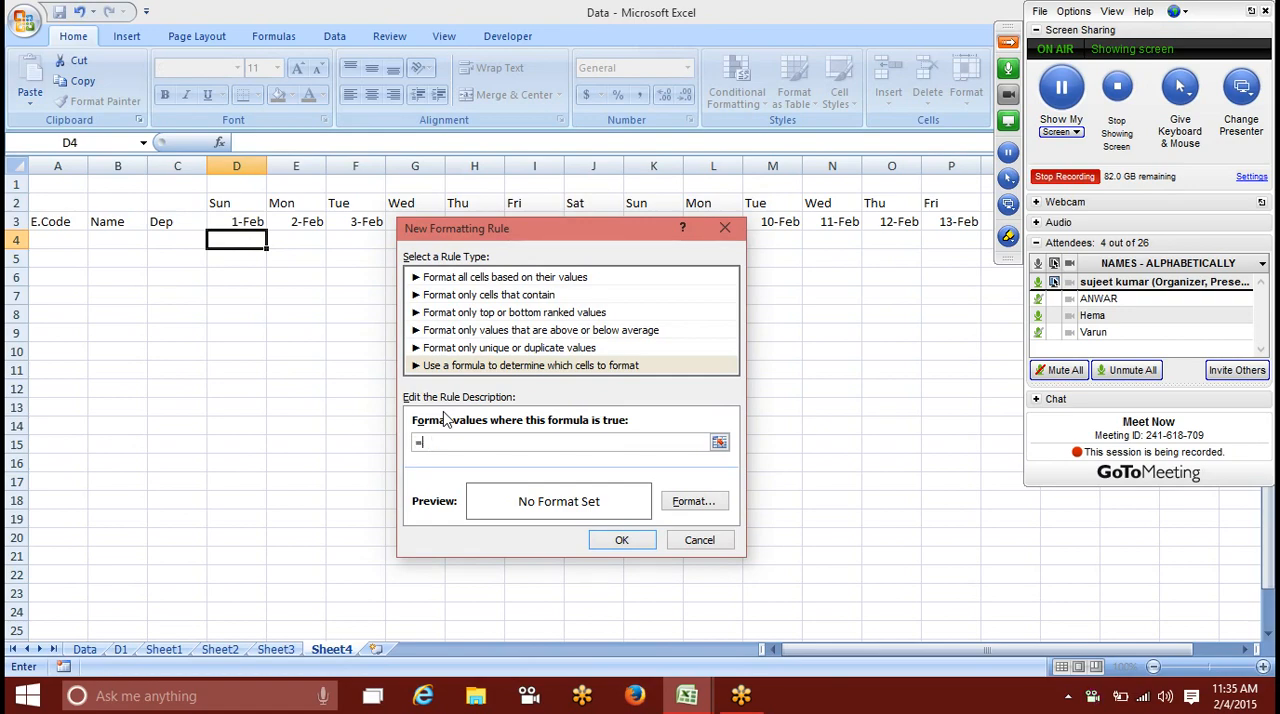
pyautogui.write('or(')
pyautogui.click(214, 206)
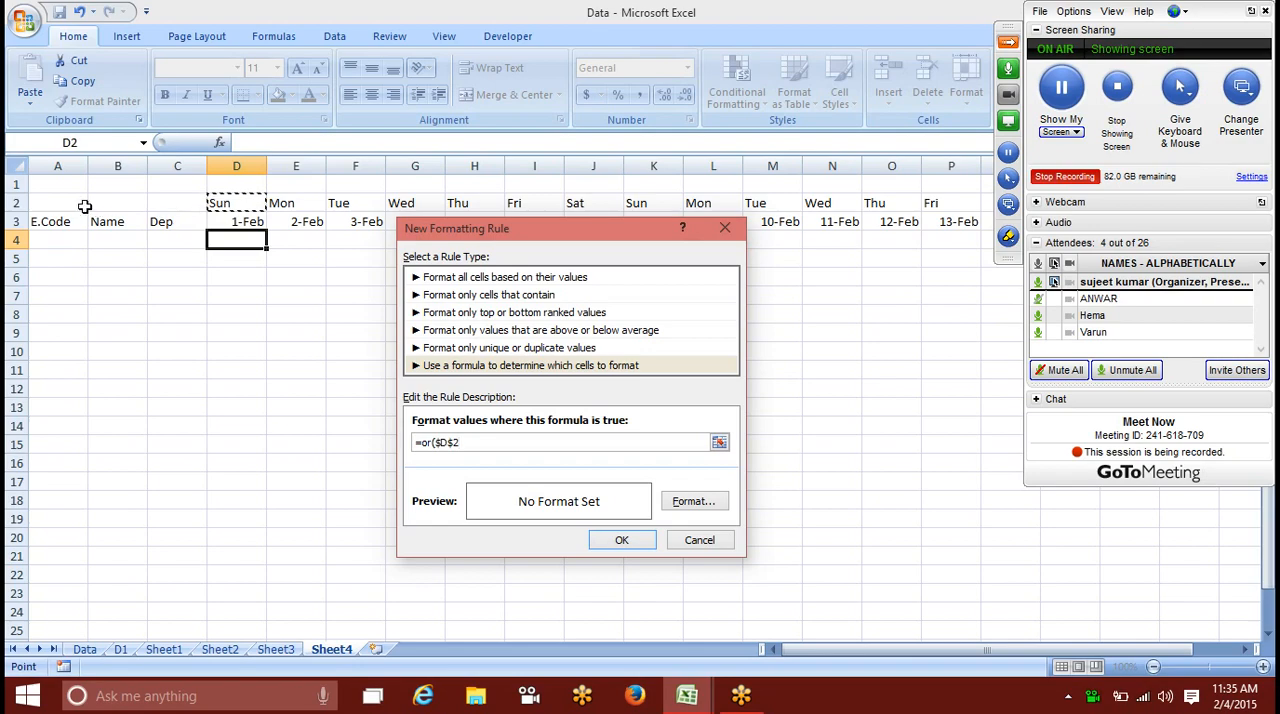
pyautogui.write('="Sun",')
# Step: Add the second condition $D$2="Sat" to the OR formula and close the parenthesis
pyautogui.click(226, 203)
pyautogui.write('=')
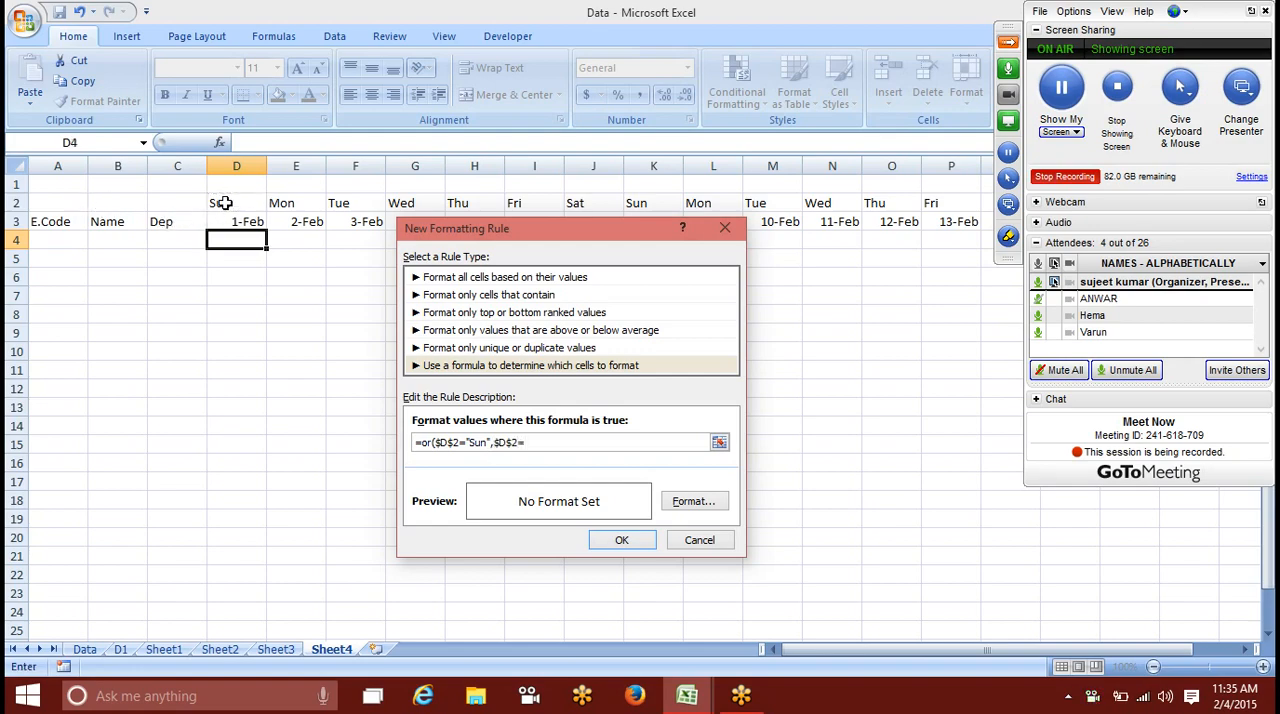
pyautogui.write('"Sat")')
# Step: Make the column relative in both references so the rule formula reads =or(D$2="Sun",D$2="Sat")
pyautogui.click(433, 442)
pyautogui.press('Right')
pyautogui.press('BackSpace')
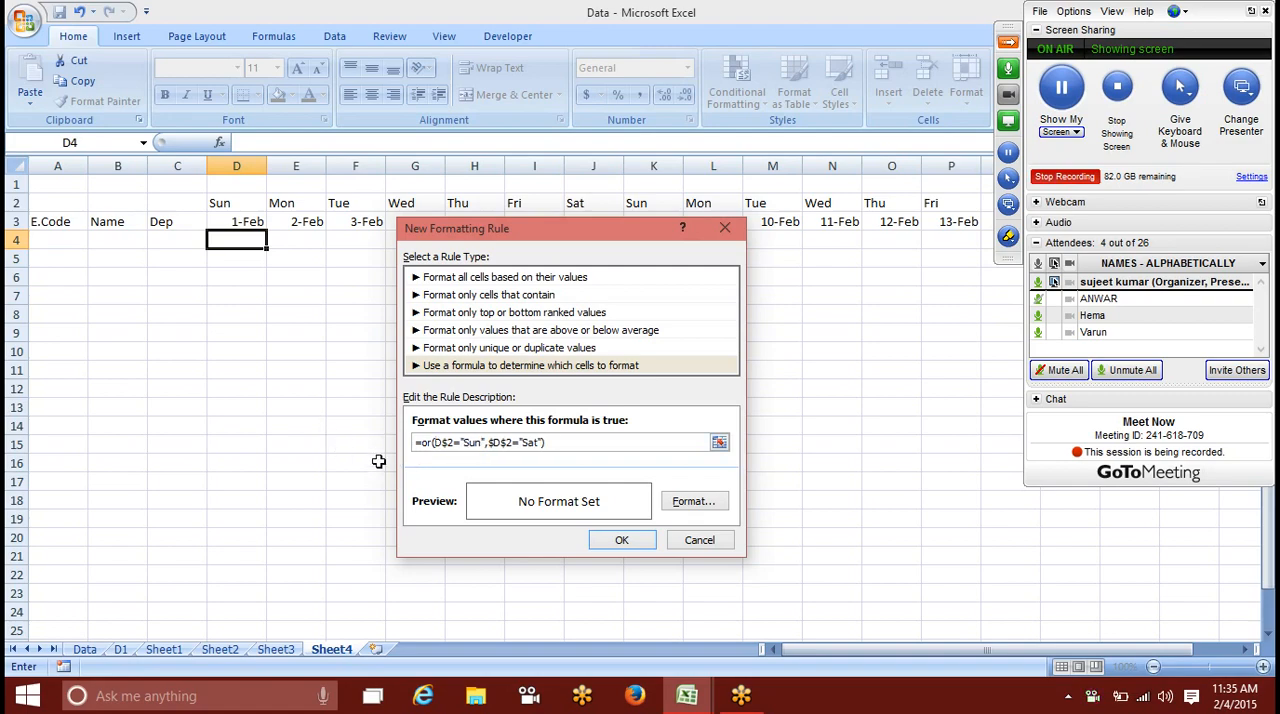
pyautogui.click(489, 446)
pyautogui.press('Delete')
# Step: Give the rule a yellow fill and apply it to cell D4
pyautogui.click(704, 510)
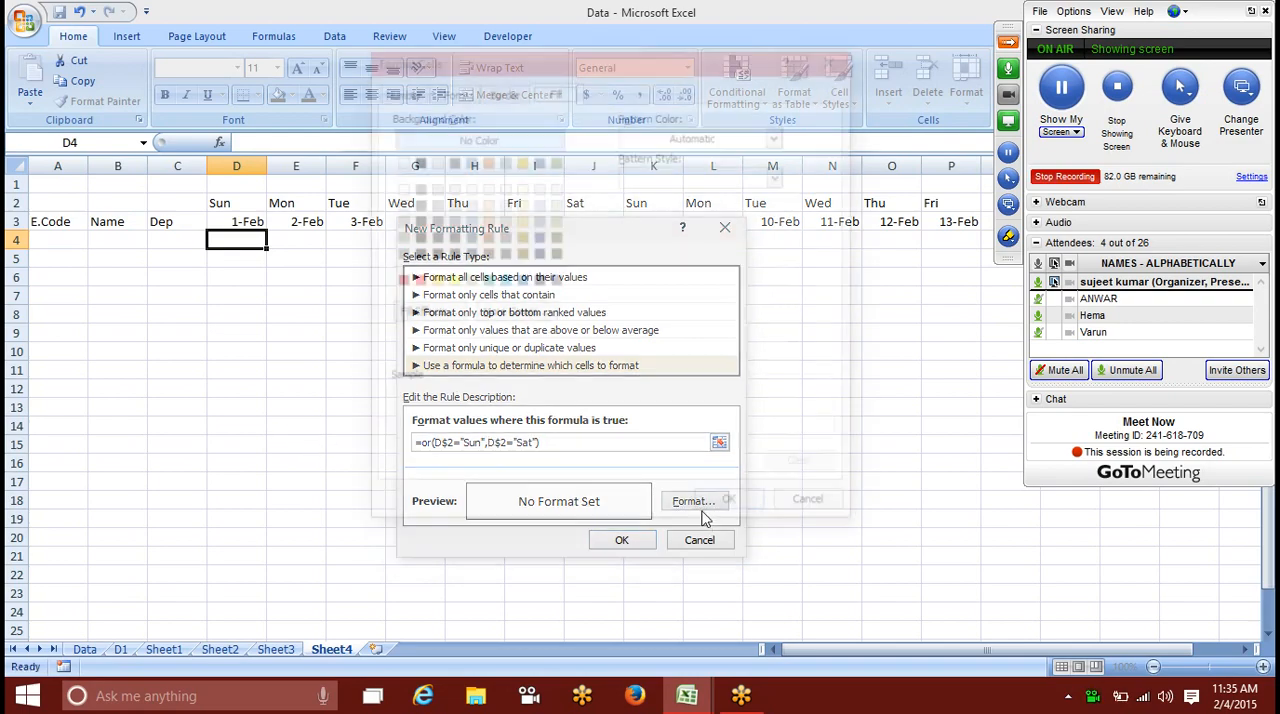
pyautogui.click(456, 280)
pyautogui.click(705, 495)
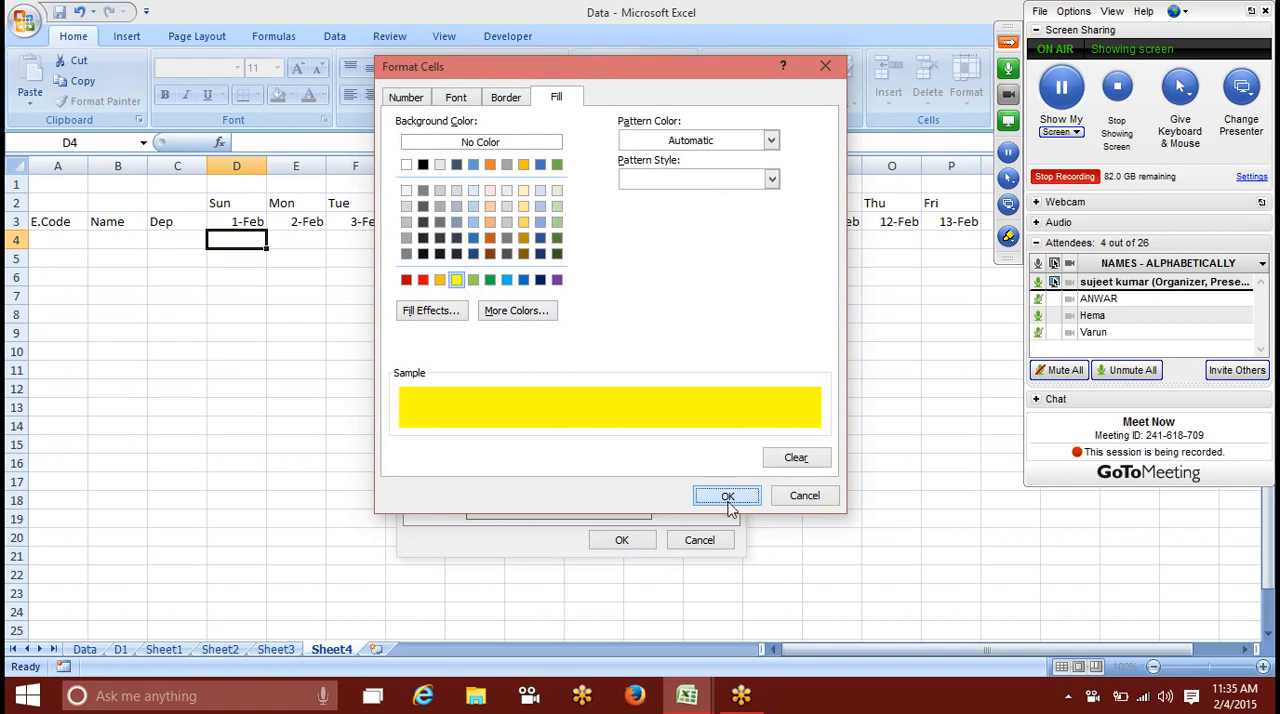
pyautogui.click(622, 540)
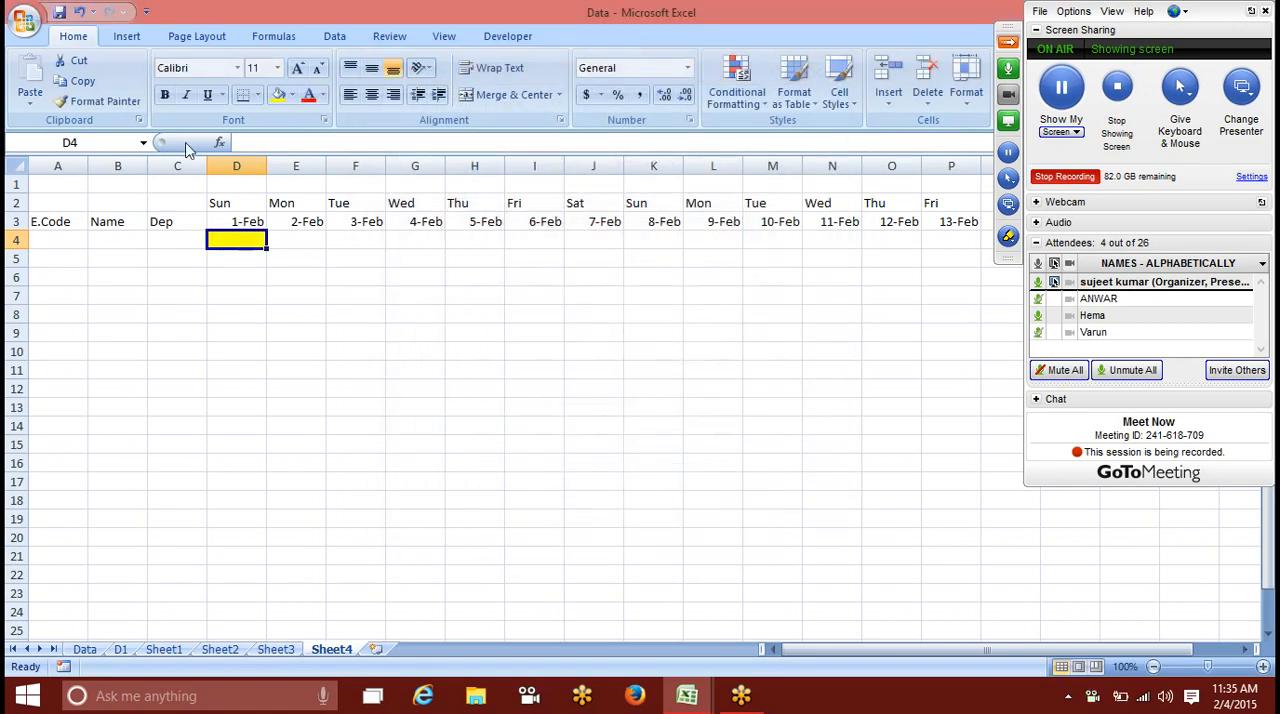
# Step: Copy the formatting of D4 with Format Painter onto the cells below the date headers
pyautogui.click(98, 101)
pyautogui.moveTo(258, 246)
pyautogui.mouseDown()
pyautogui.moveTo(677, 500)
pyautogui.moveTo(963, 594)
pyautogui.moveTo(920, 486)
pyautogui.moveTo(897, 491)
pyautogui.mouseUp()
pyautogui.scroll(7, 897, 491)
pyautogui.click(710, 388)
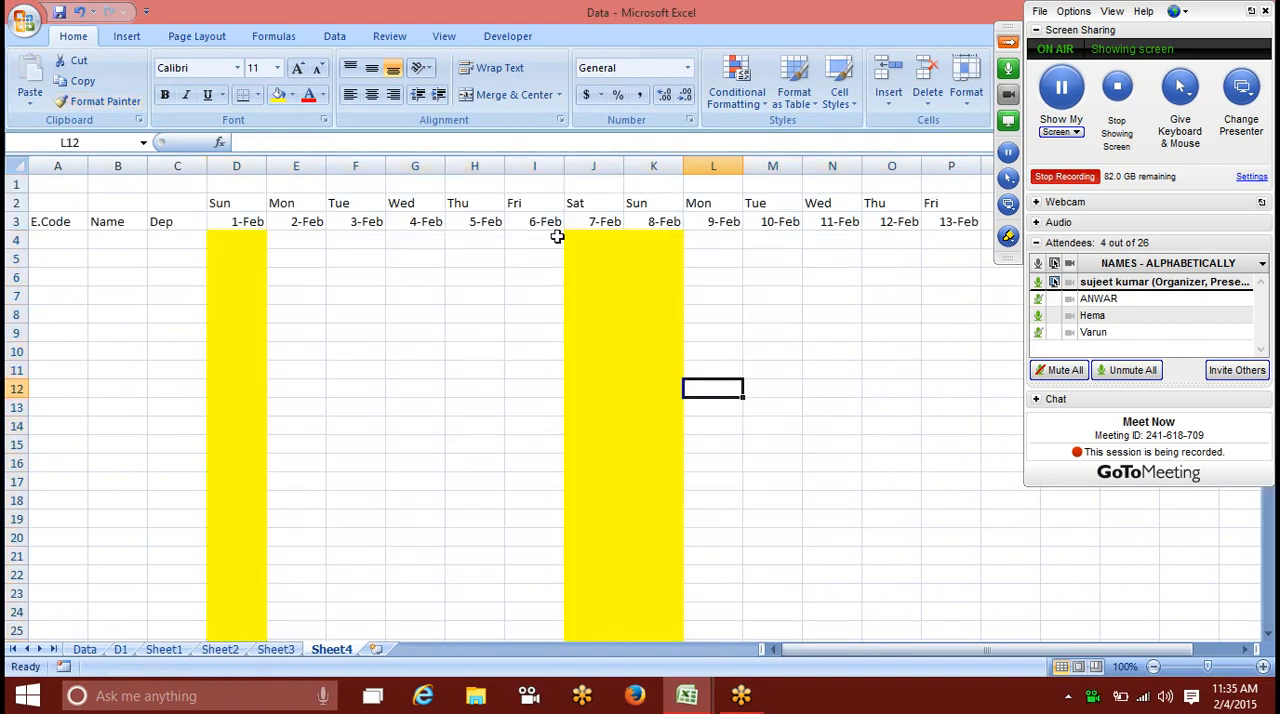
# Step: Examine the highlighting down the Saturday and Sunday columns J and K
pyautogui.moveTo(580, 240); pyautogui.dragTo(650, 583)
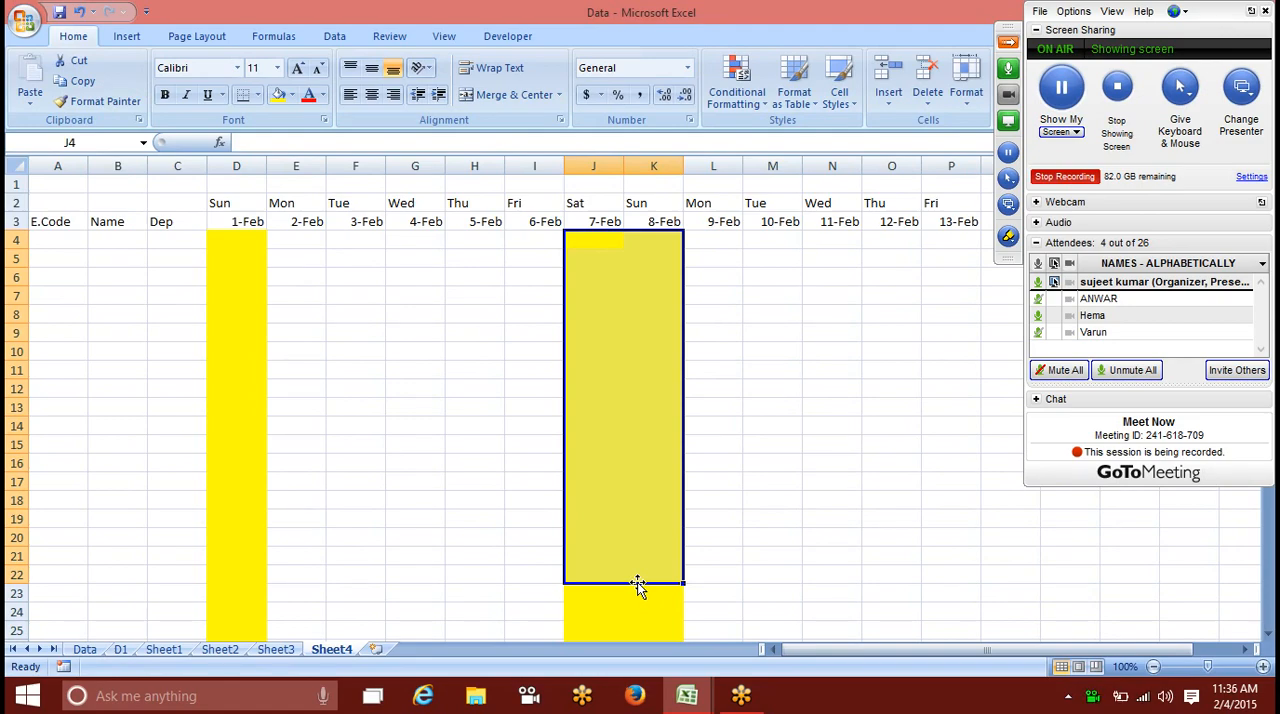
pyautogui.scroll(-6, 556, 495)
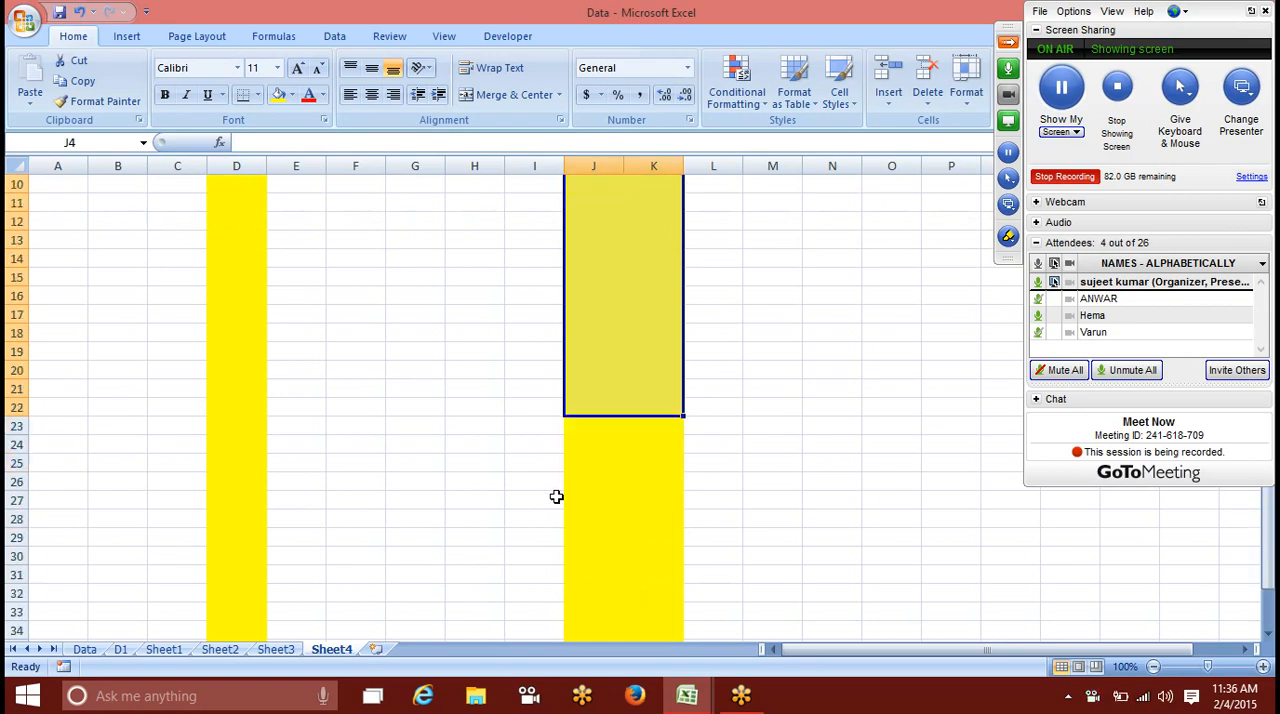
pyautogui.scroll(3, 558, 497)
pyautogui.scroll(3, 558, 497)
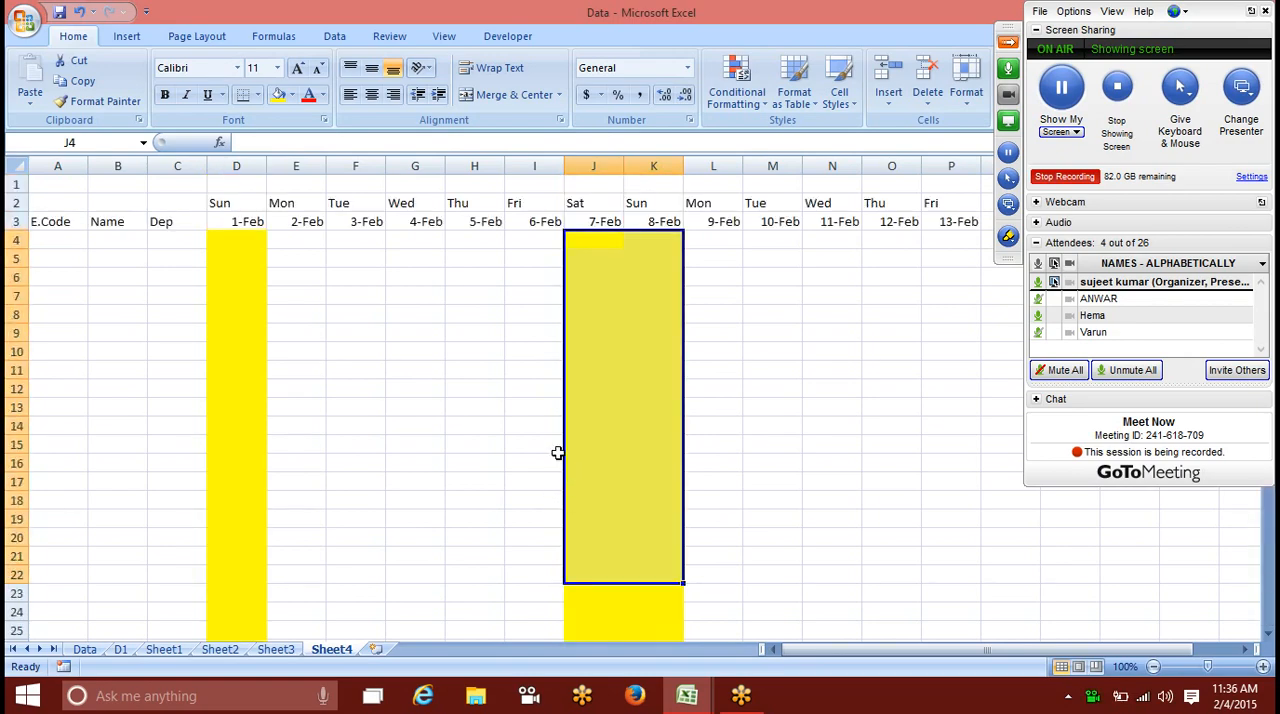
# Step: Narrow column D slightly and select cell J4 below the 7-Feb date
pyautogui.click(320, 312)
pyautogui.moveTo(262, 172)
pyautogui.mouseDown()
pyautogui.moveTo(287, 171)
pyautogui.moveTo(240, 170)
pyautogui.moveTo(257, 166)
pyautogui.mouseUp()
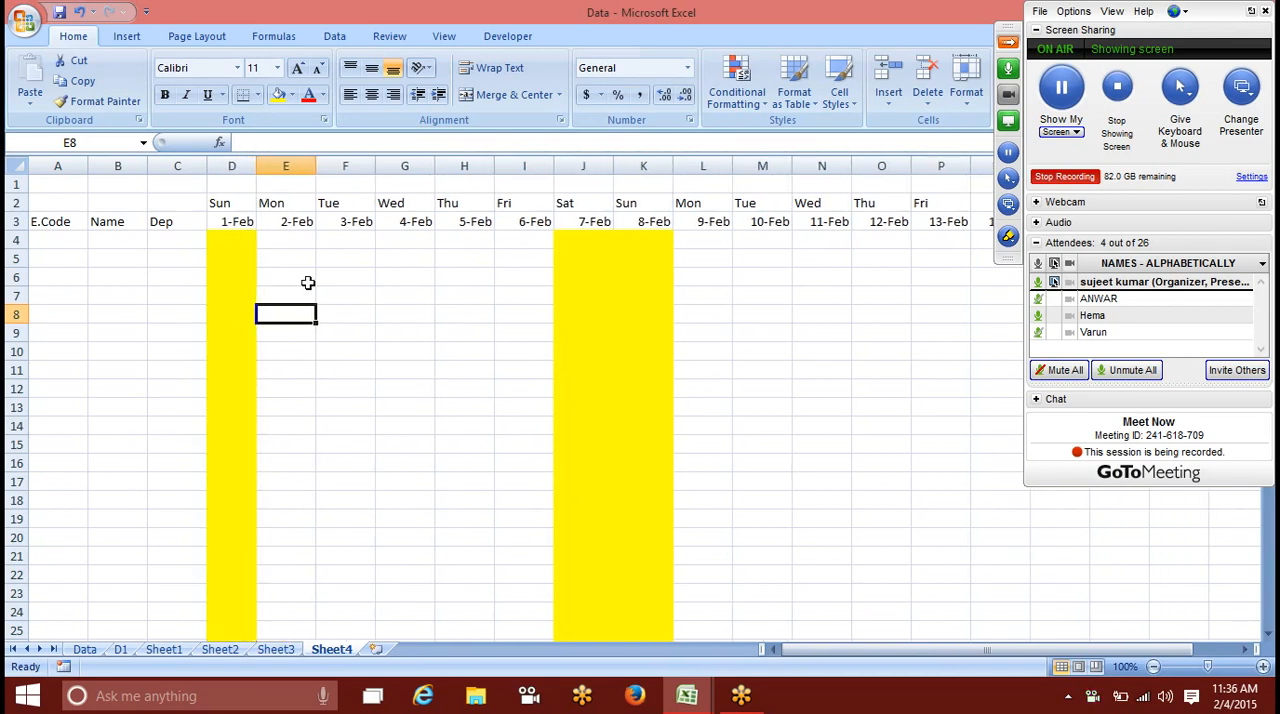
pyautogui.click(588, 274)
pyautogui.click(577, 246)
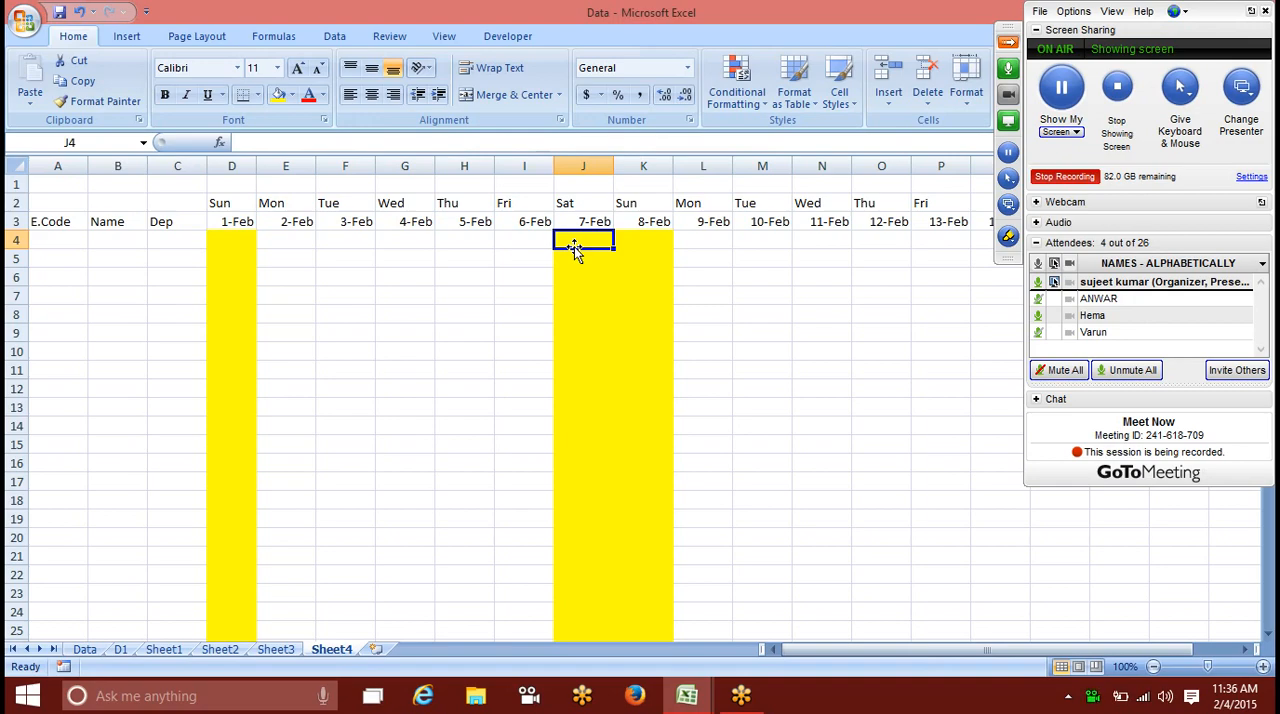
# Step: Add a new worksheet and enter 85 in A1 and 52 in A2
pyautogui.click(236, 240)
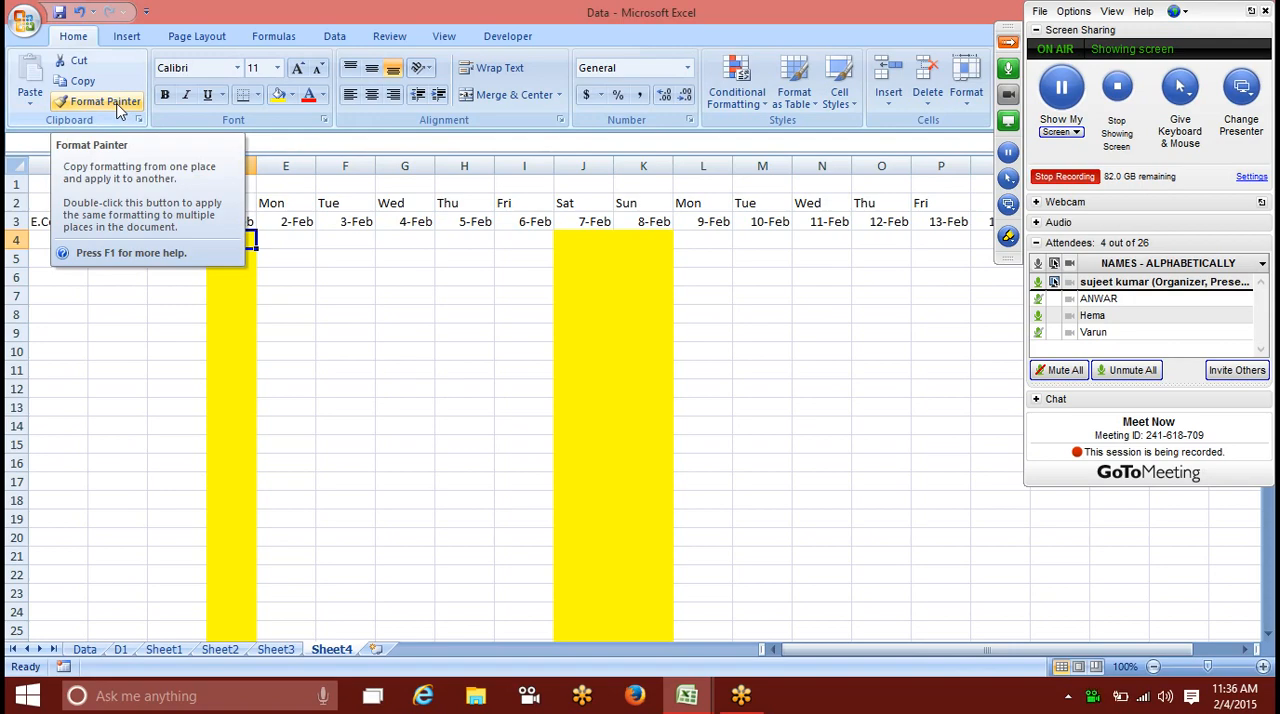
pyautogui.click(377, 650)
pyautogui.write('85')
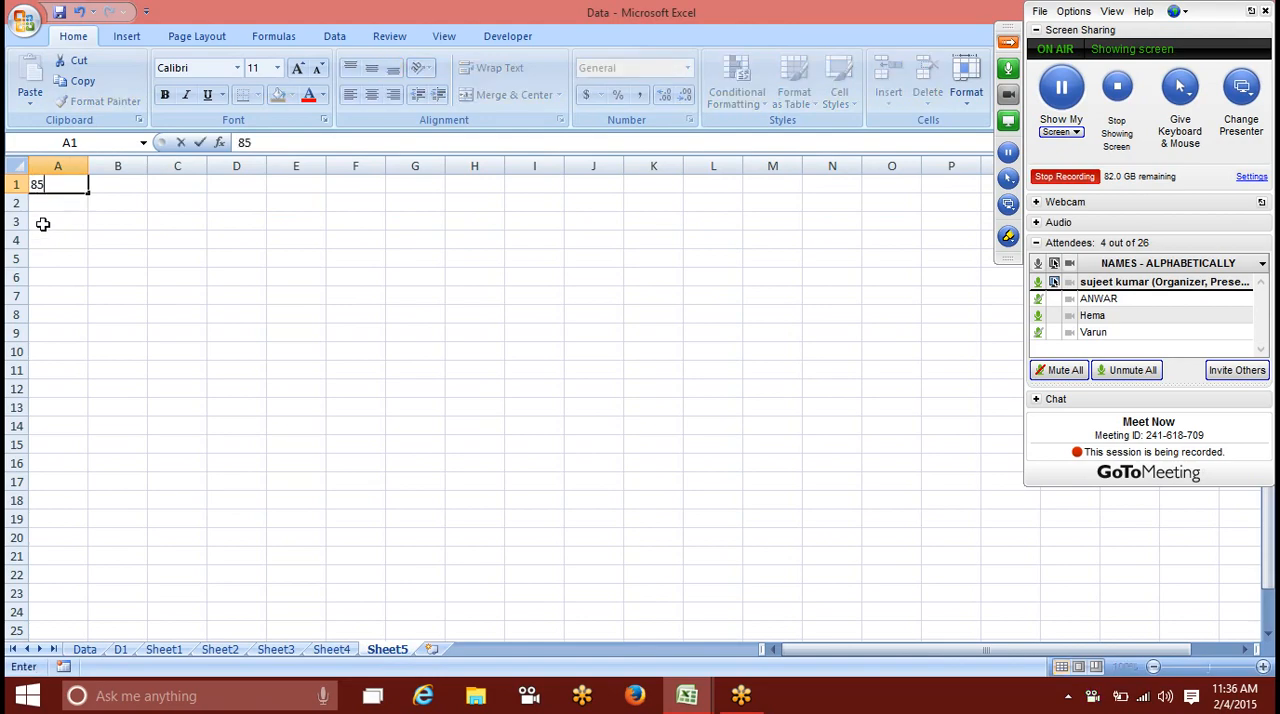
pyautogui.press('Return')
pyautogui.write('2')
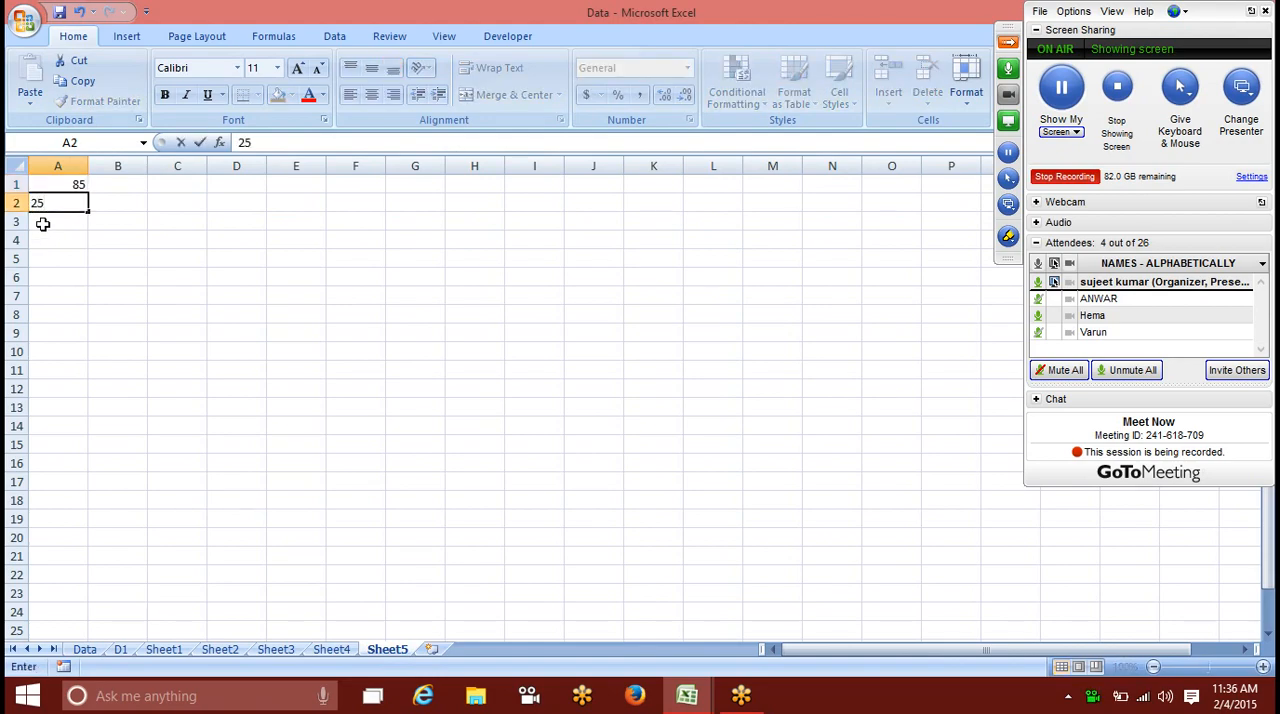
pyautogui.press('BackSpace')
pyautogui.write('52')
pyautogui.press('Return')
pyautogui.press('Up')
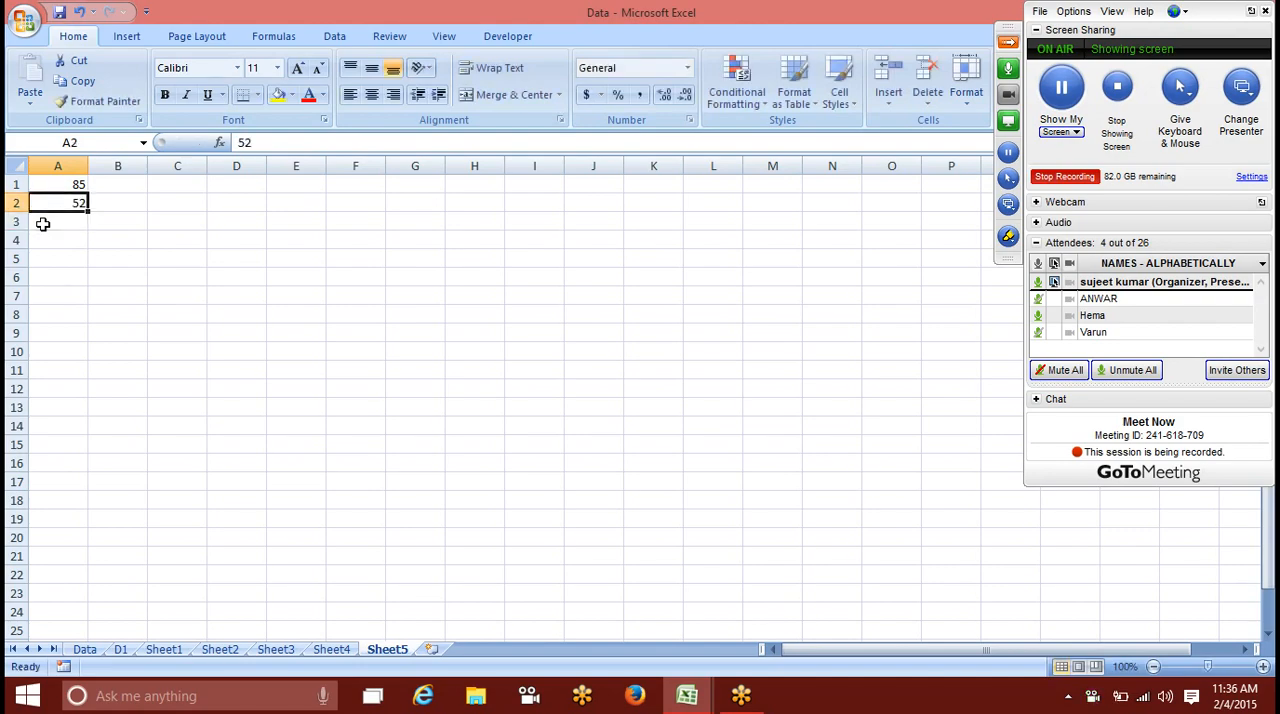
# Step: Fill A2 with yellow and copy its formatting to E5 with Format Painter
pyautogui.click(278, 94)
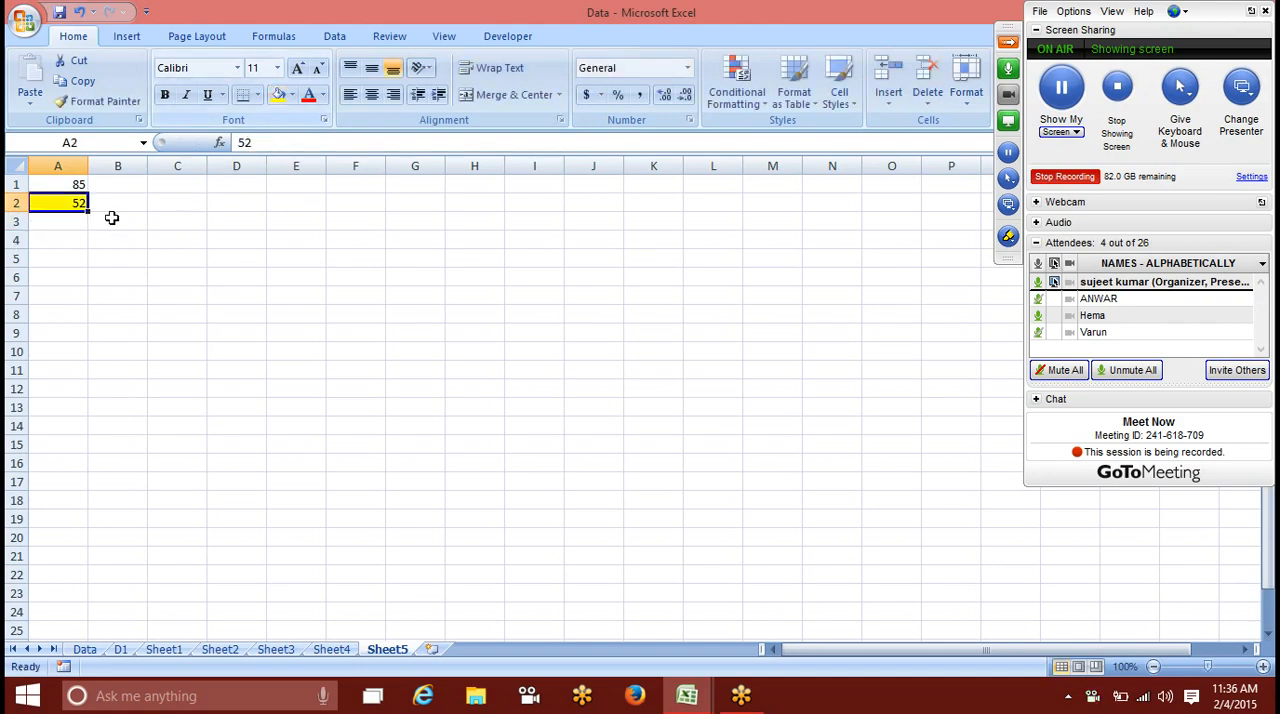
pyautogui.click(80, 103)
pyautogui.click(301, 260)
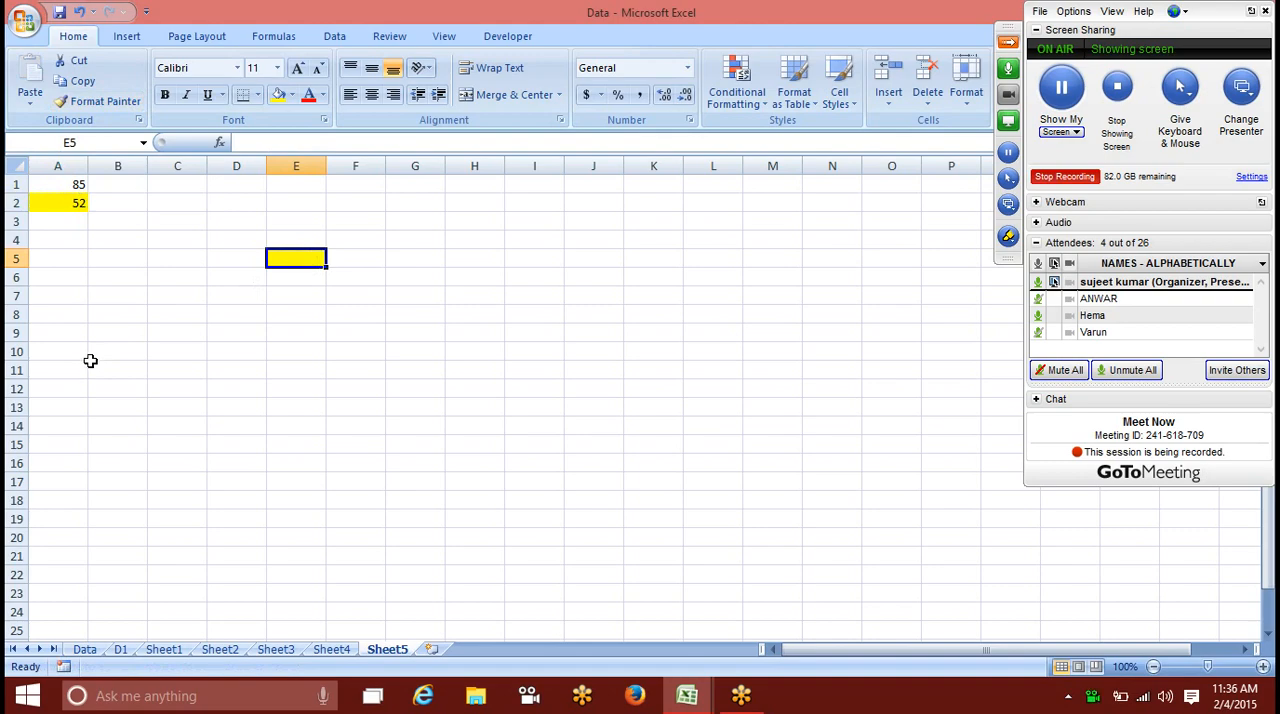
pyautogui.click(56, 199)
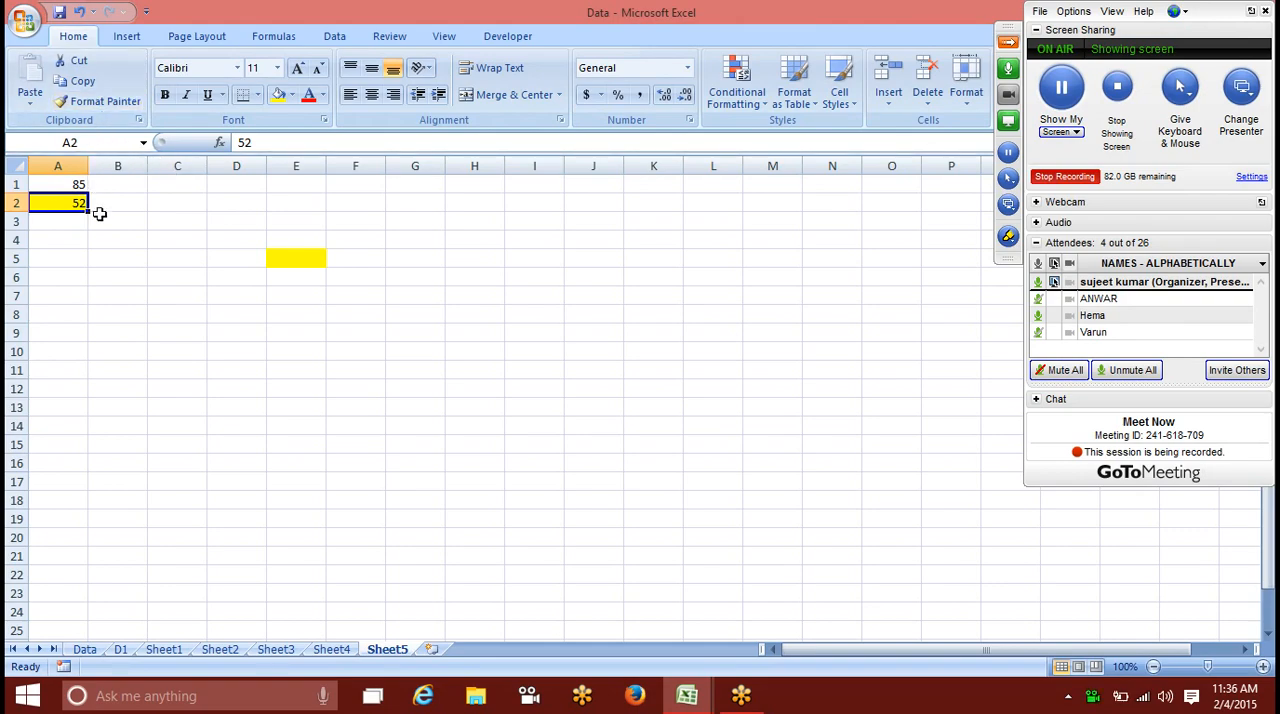
# Step: Examine the green-highlighted rows of the employee table on the Data sheet
pyautogui.click(84, 649)
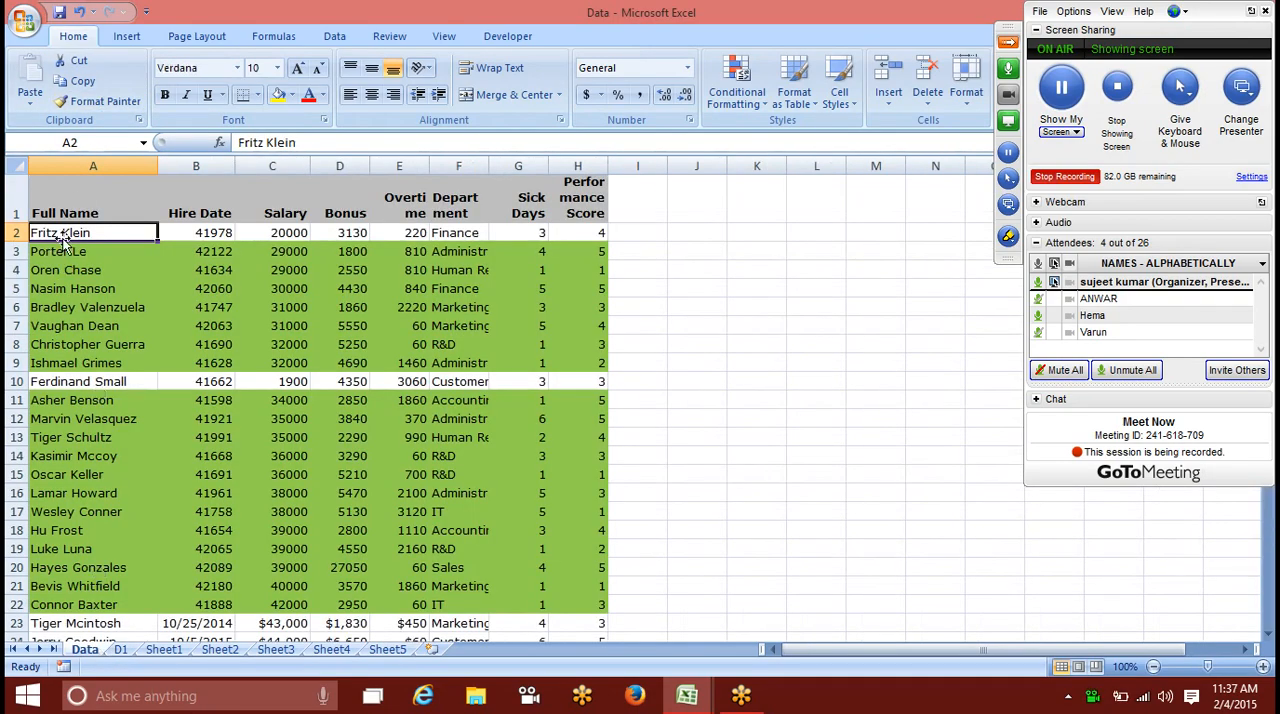
pyautogui.moveTo(62, 258); pyautogui.dragTo(548, 602)
pyautogui.click(84, 252)
pyautogui.click(251, 265)
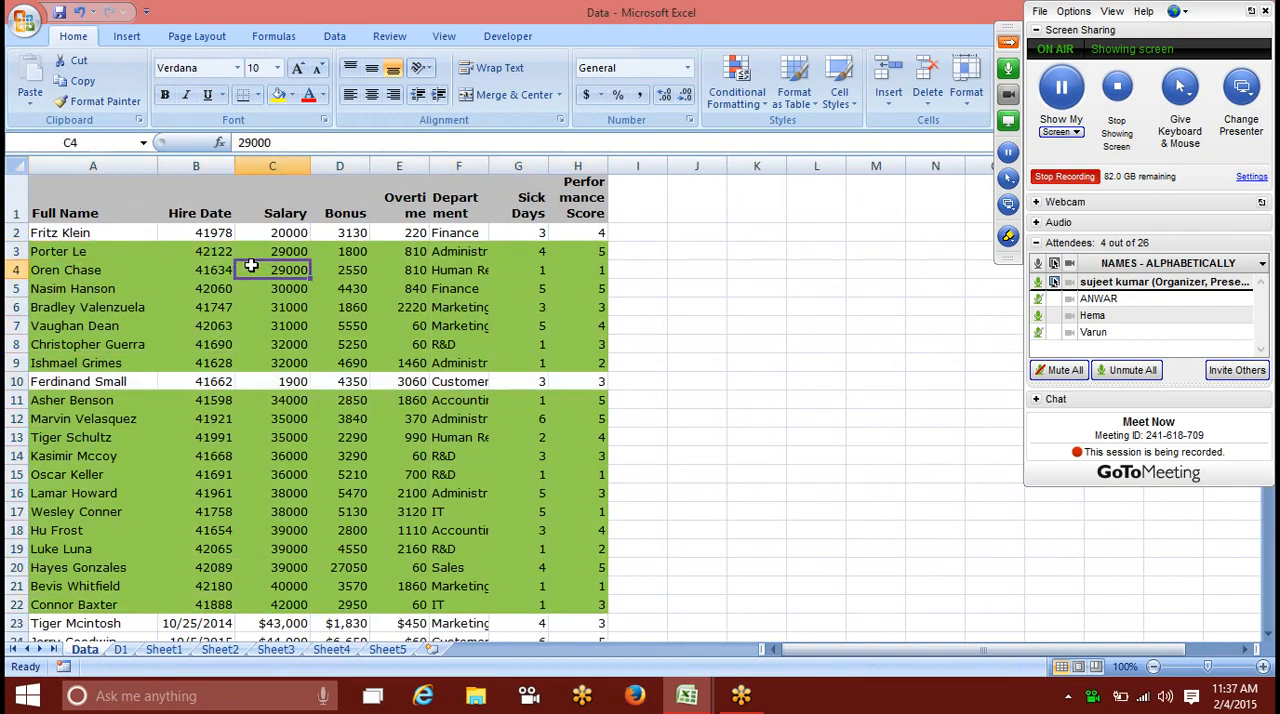
pyautogui.click(468, 306)
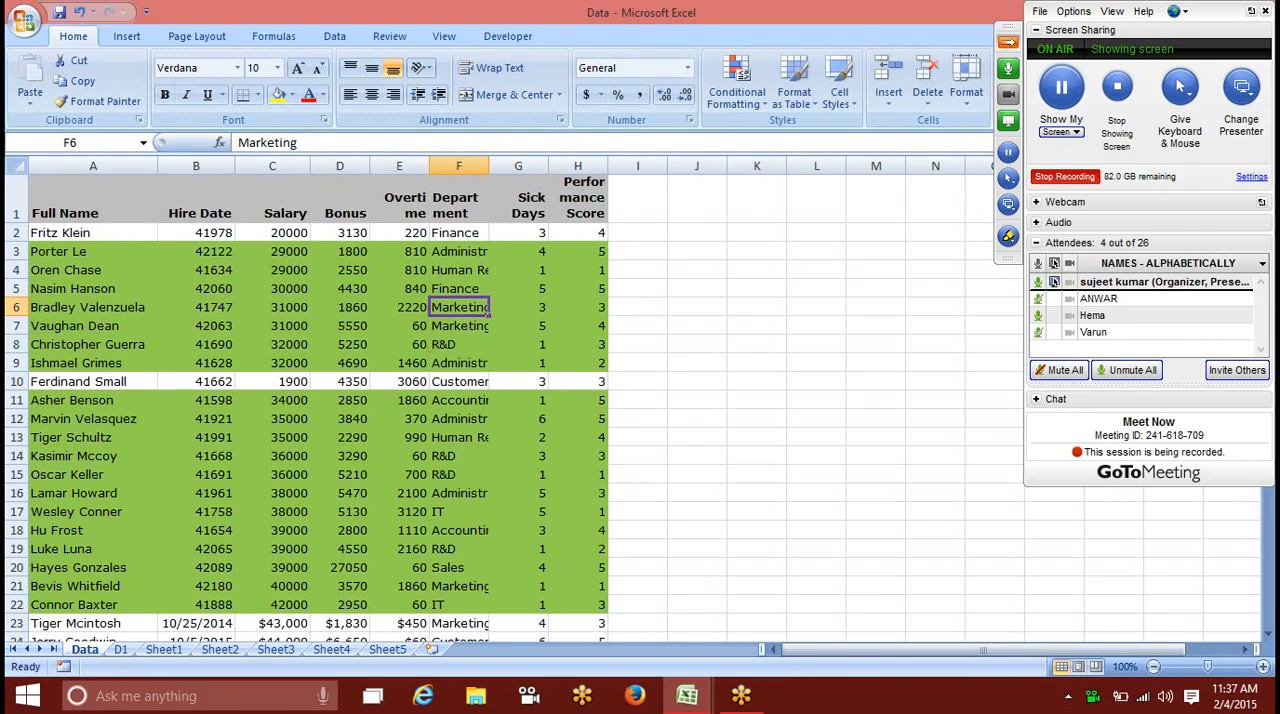
# Step: On Sheet5, paste only the formats of A2 onto C6:H16 using Paste Special, and undo the paste
pyautogui.click(395, 650)
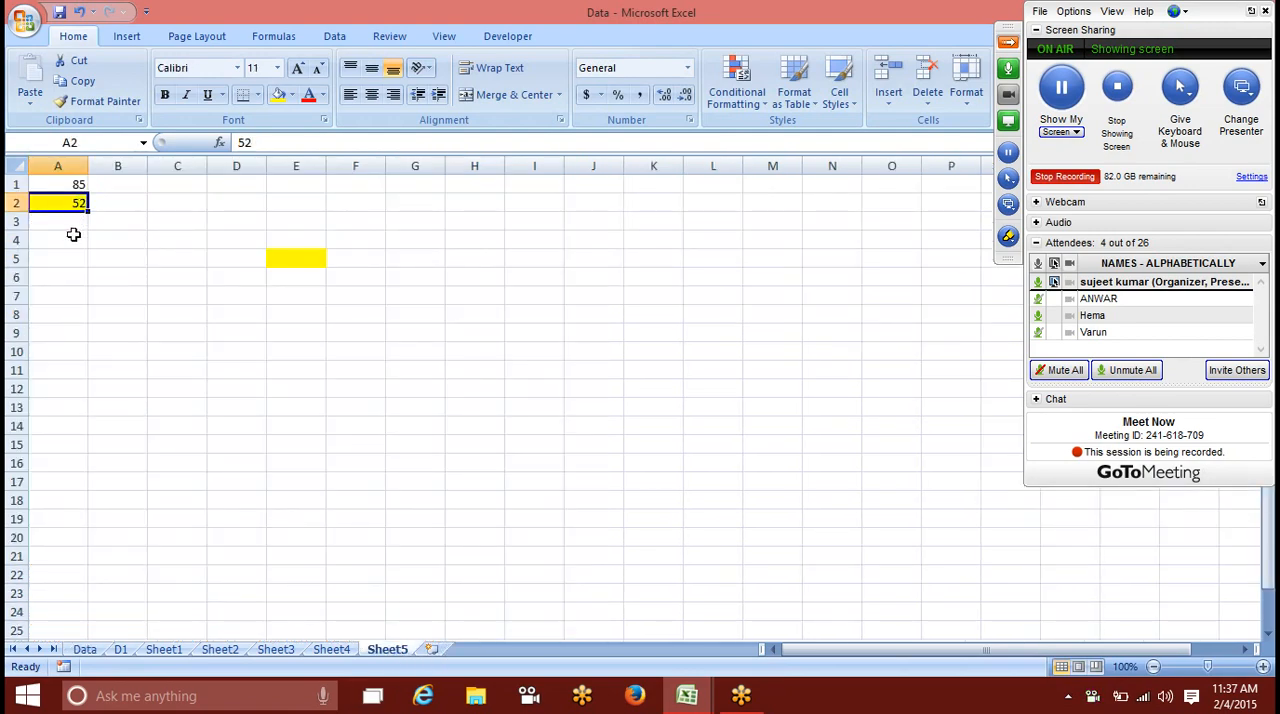
pyautogui.hotkey('ctrl', 'c')
pyautogui.moveTo(160, 277); pyautogui.dragTo(497, 460)
pyautogui.rightClick(344, 355)
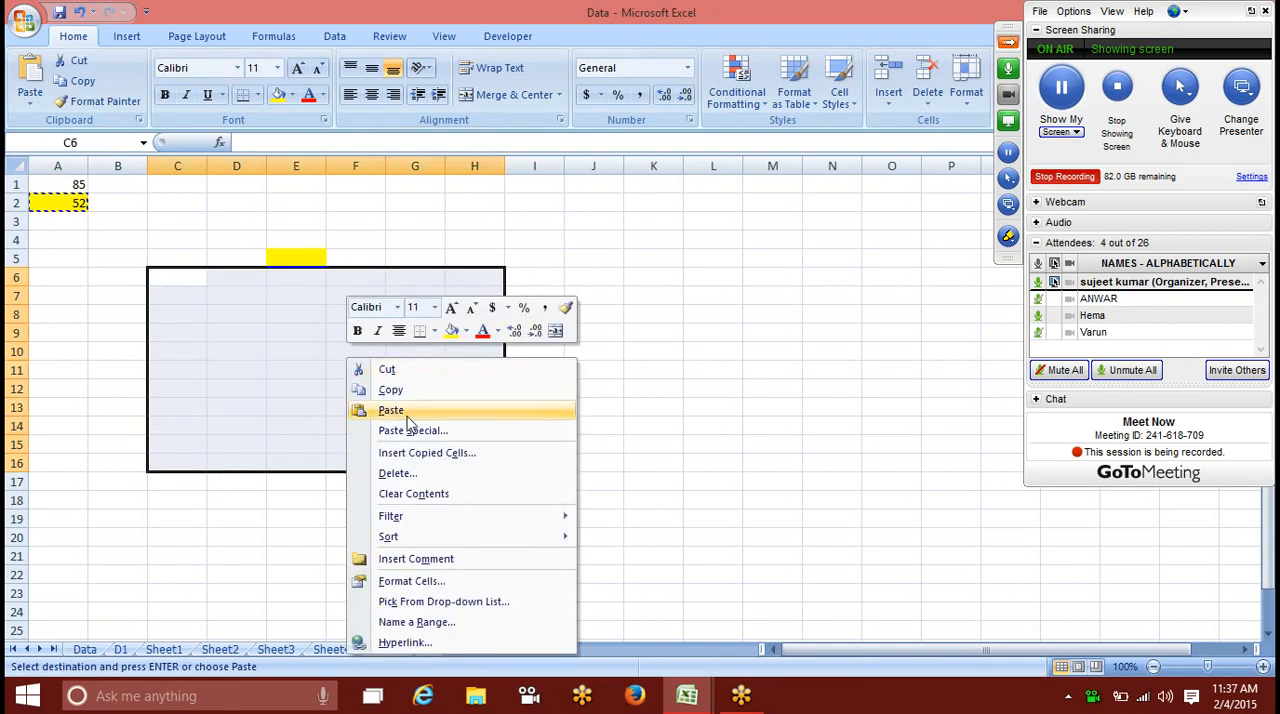
pyautogui.click(415, 430)
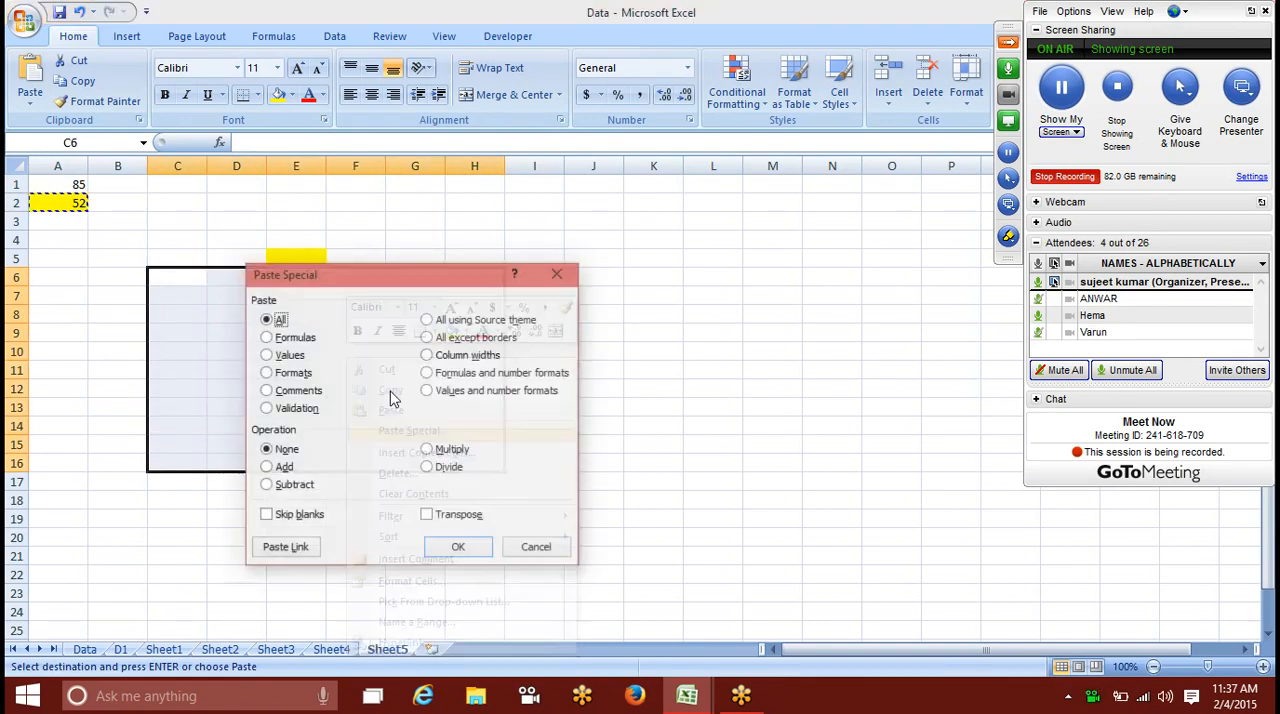
pyautogui.click(294, 373)
pyautogui.moveTo(357, 288); pyautogui.dragTo(651, 260)
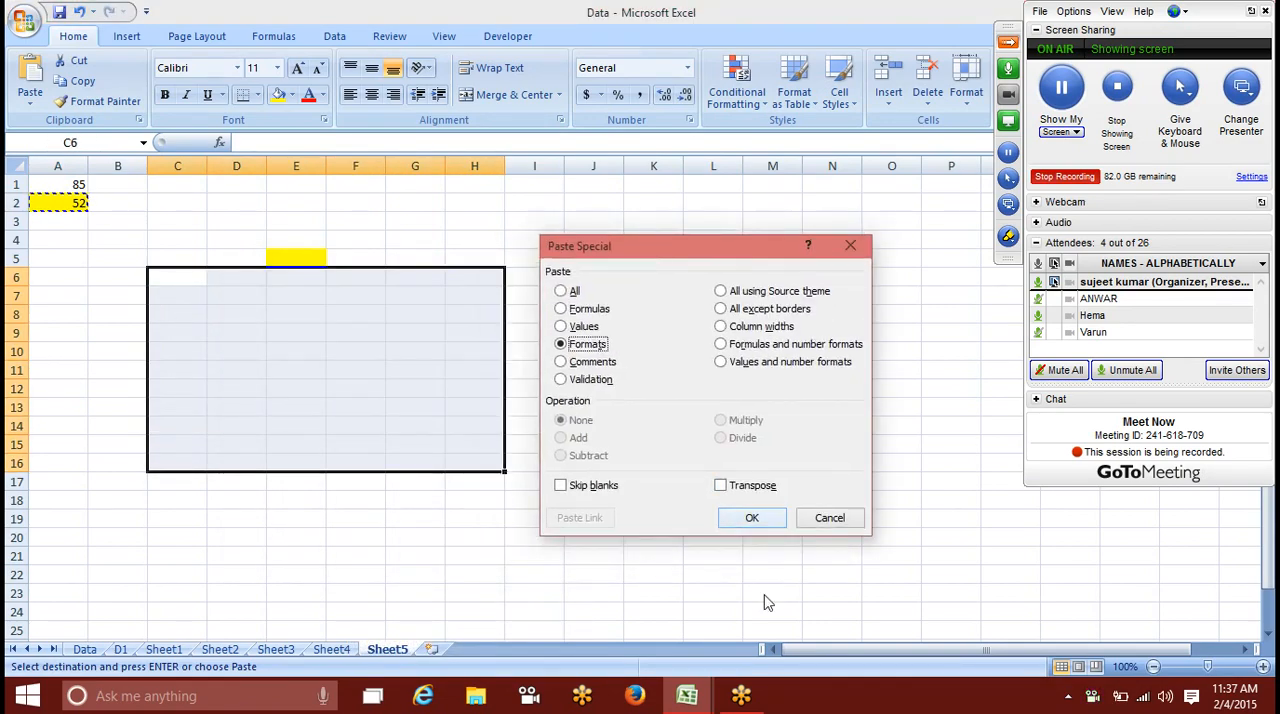
pyautogui.click(752, 518)
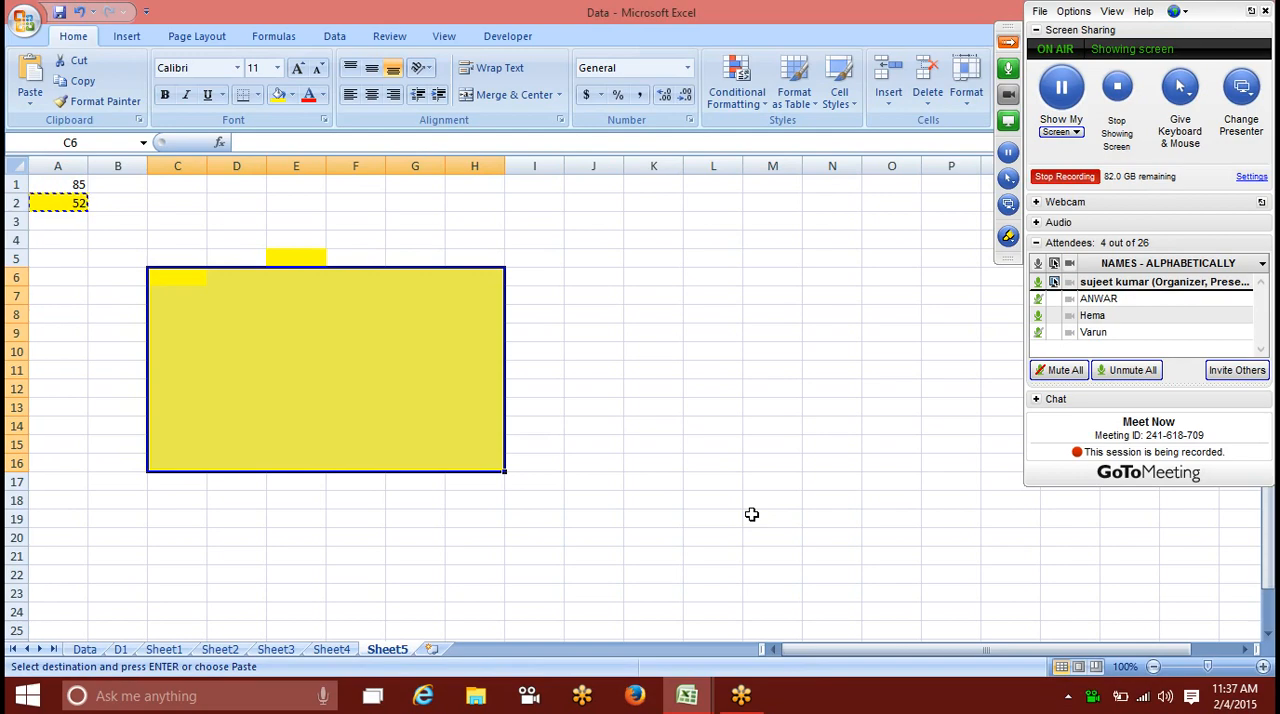
pyautogui.hotkey('ctrl', 'z')
pyautogui.hotkey('ctrl', 'z')
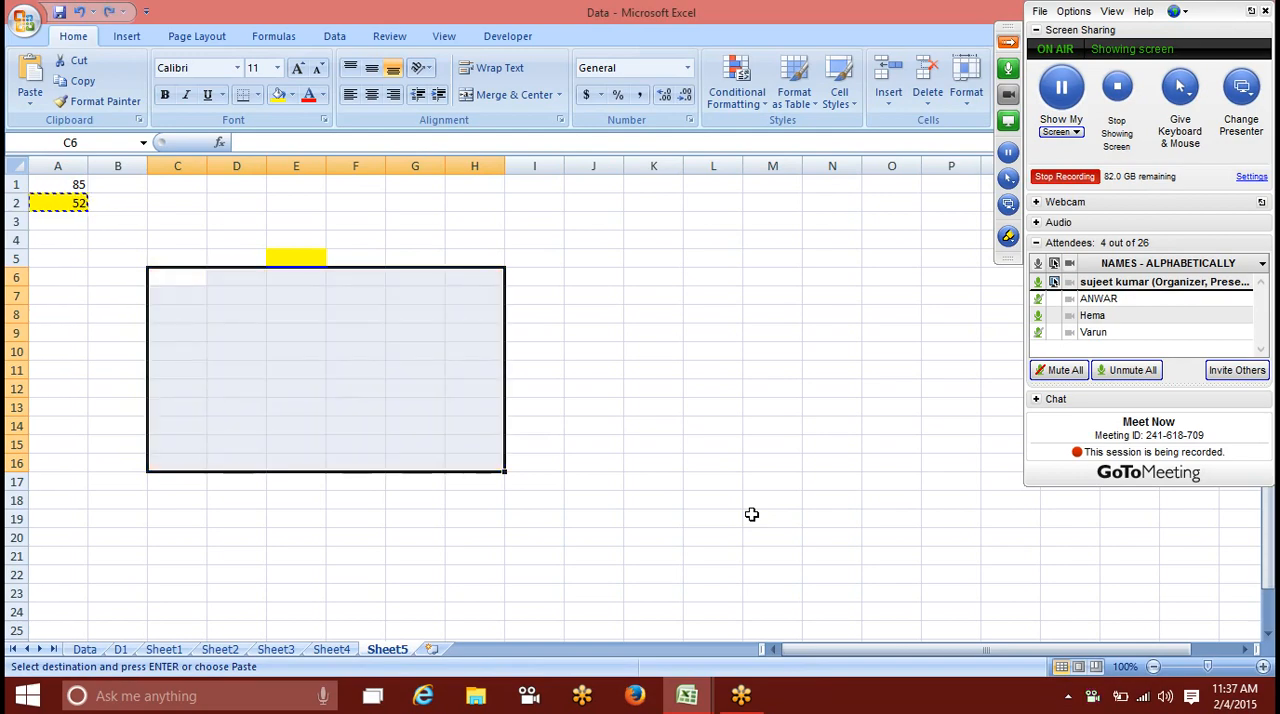
# Step: Add a new worksheet and fill A1:K1 and A3:K3 with yellow
pyautogui.click(443, 650)
pyautogui.click(138, 330)
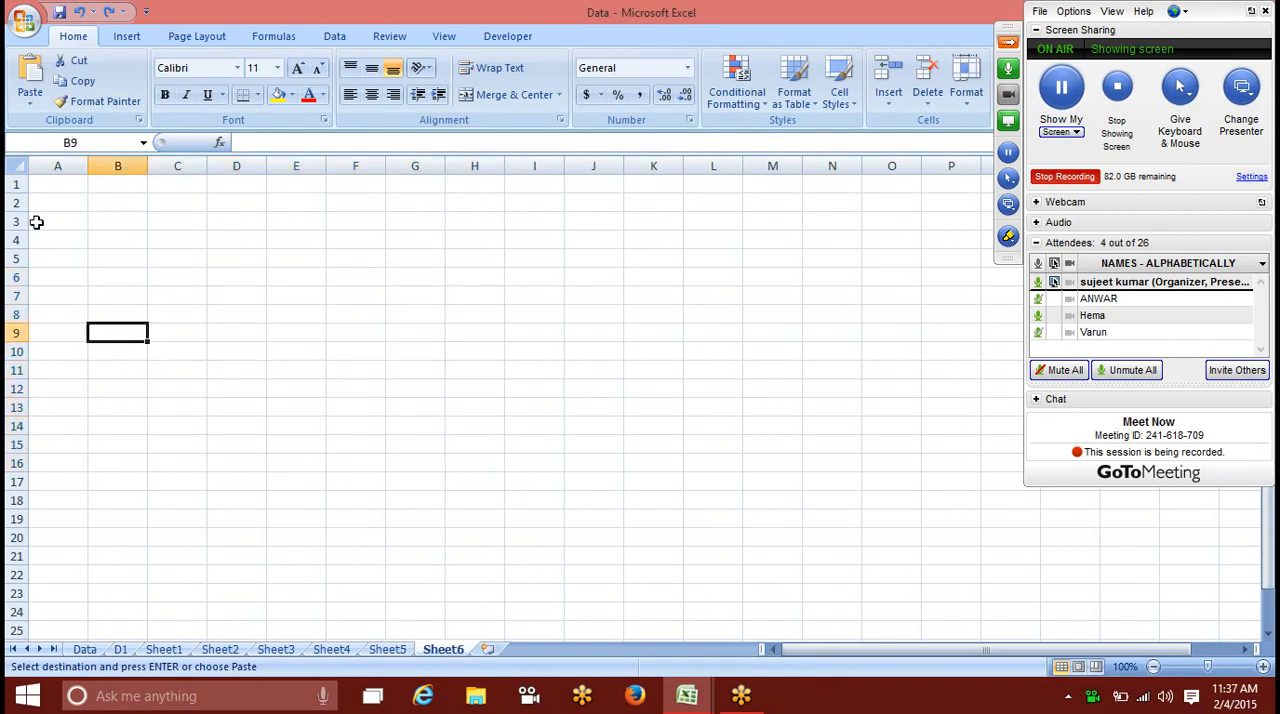
pyautogui.moveTo(45, 184); pyautogui.dragTo(673, 177)
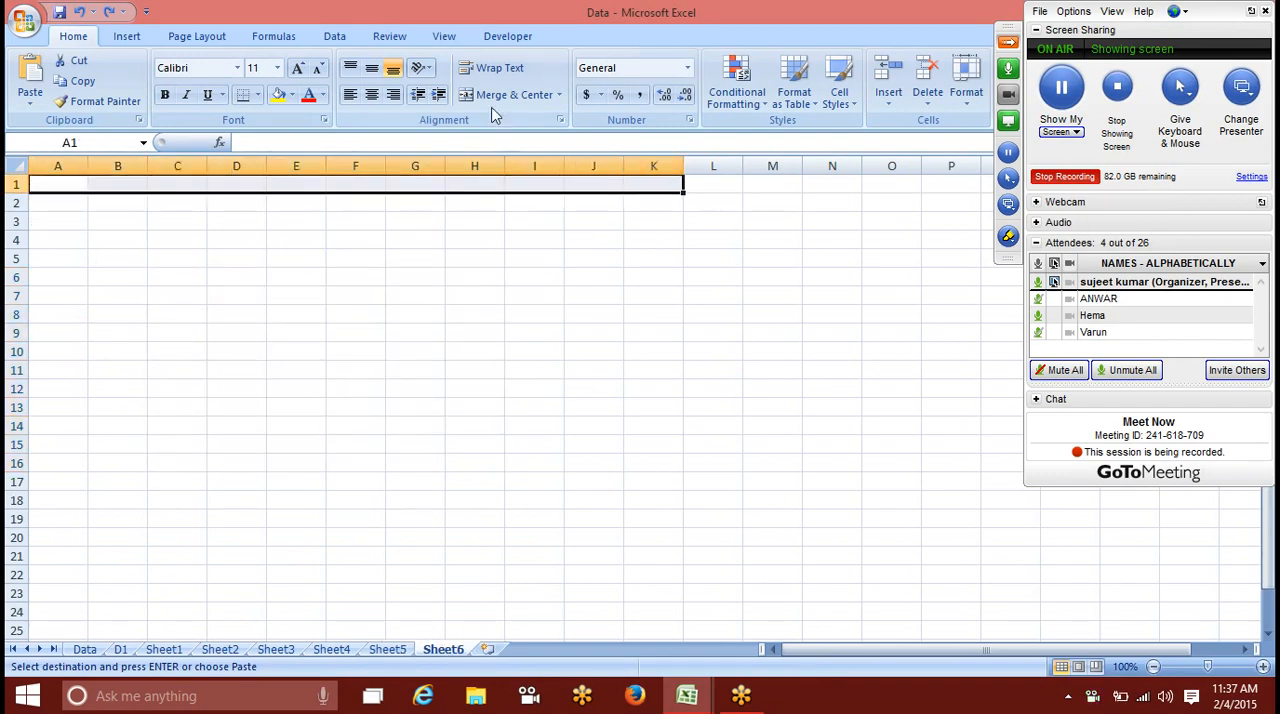
pyautogui.click(279, 94)
pyautogui.moveTo(75, 222); pyautogui.dragTo(638, 218)
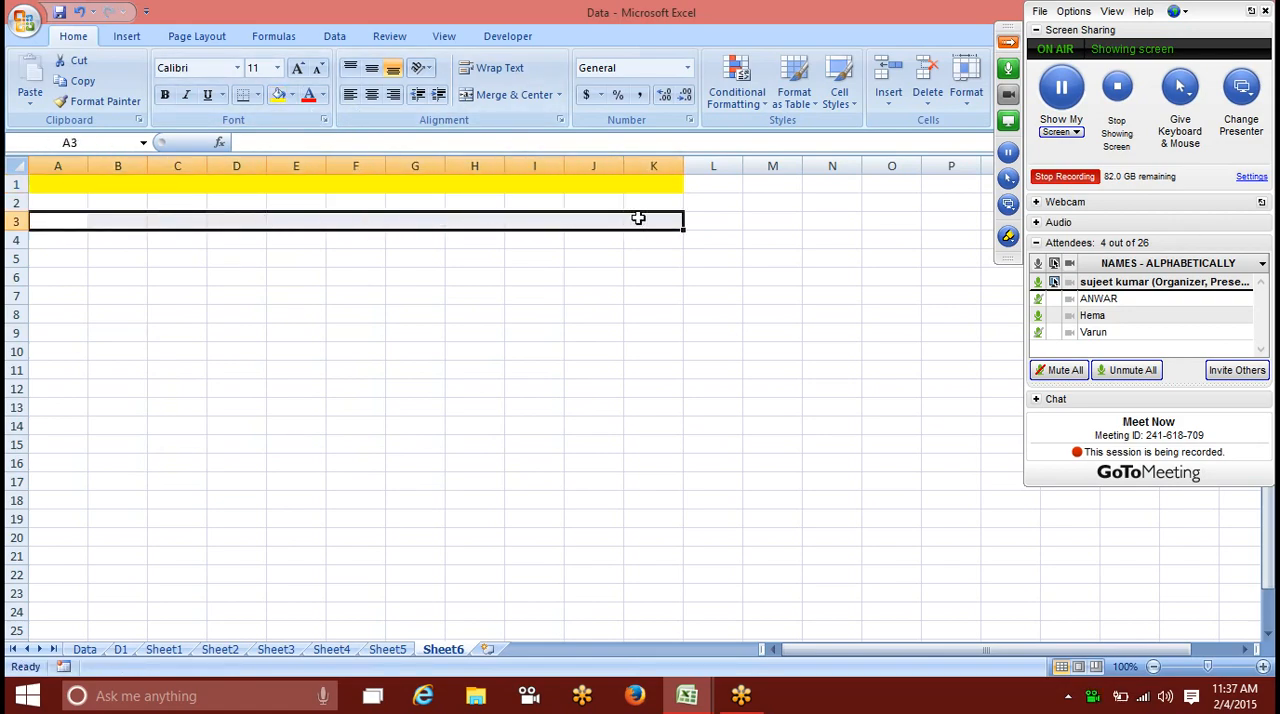
pyautogui.click(279, 94)
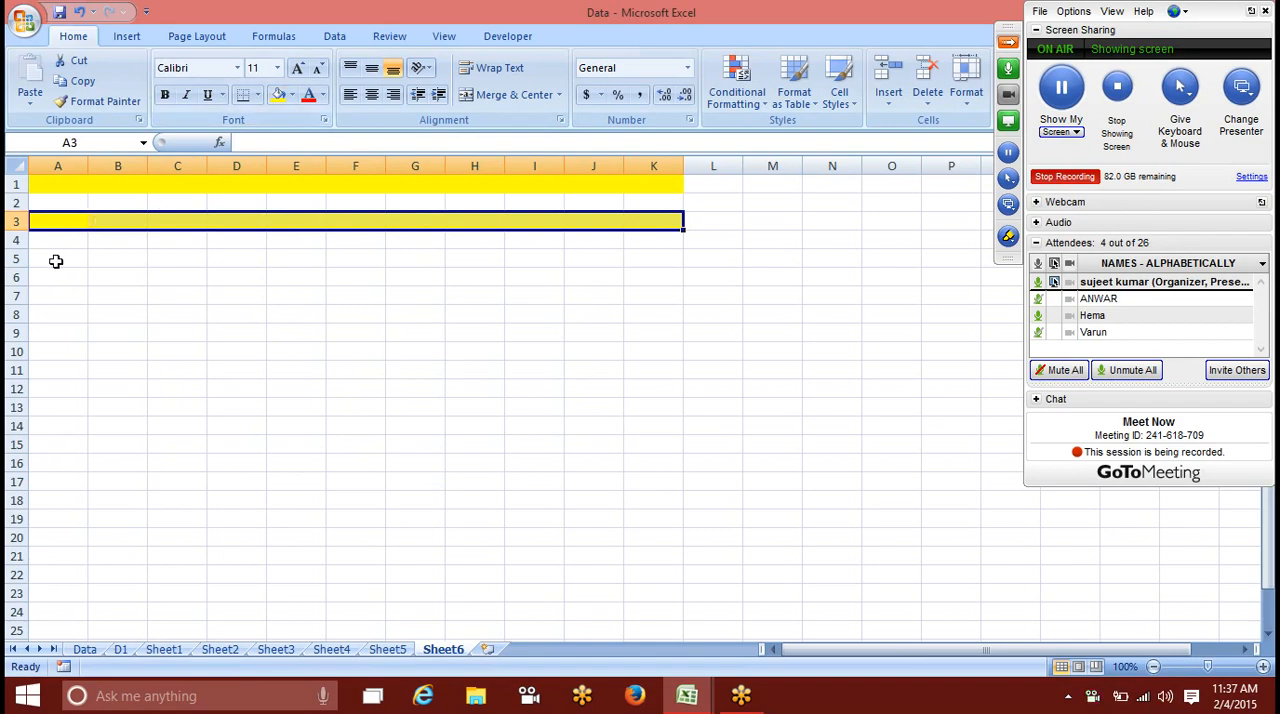
# Step: Continue the alternate-row shading by filling A5:K5 and A7:K7 with yellow
pyautogui.moveTo(54, 260); pyautogui.dragTo(654, 258)
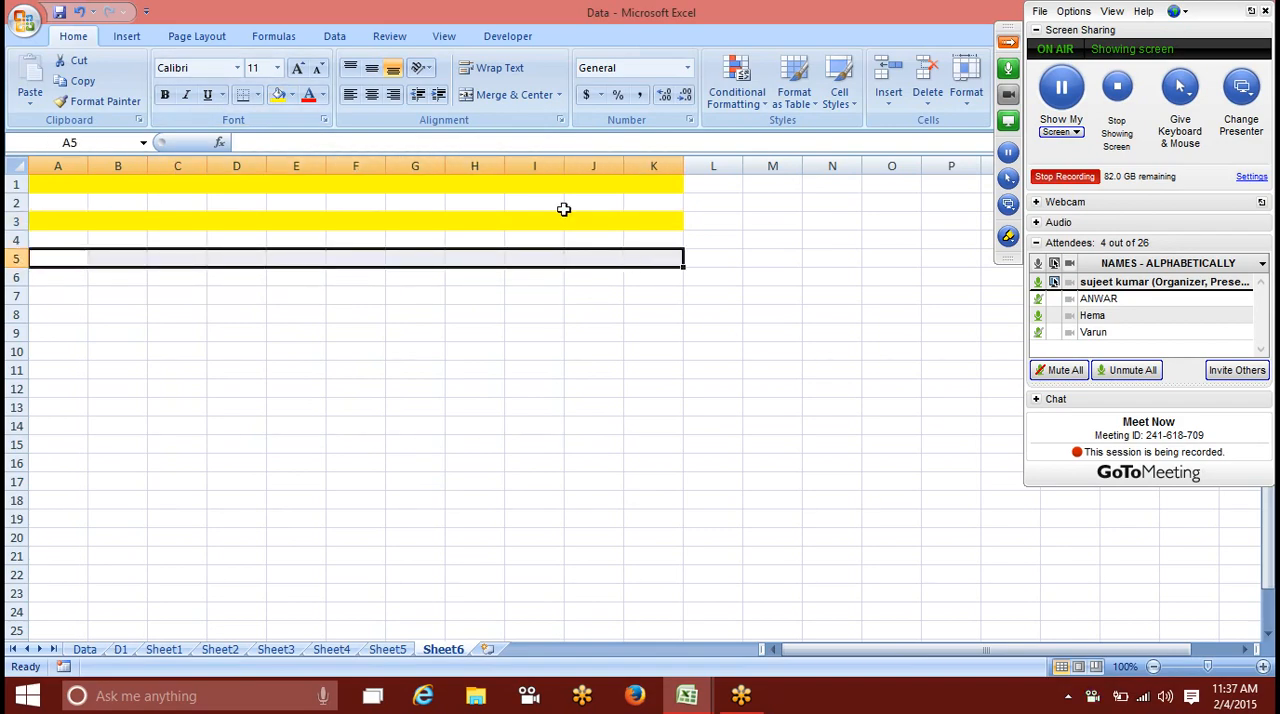
pyautogui.click(291, 94)
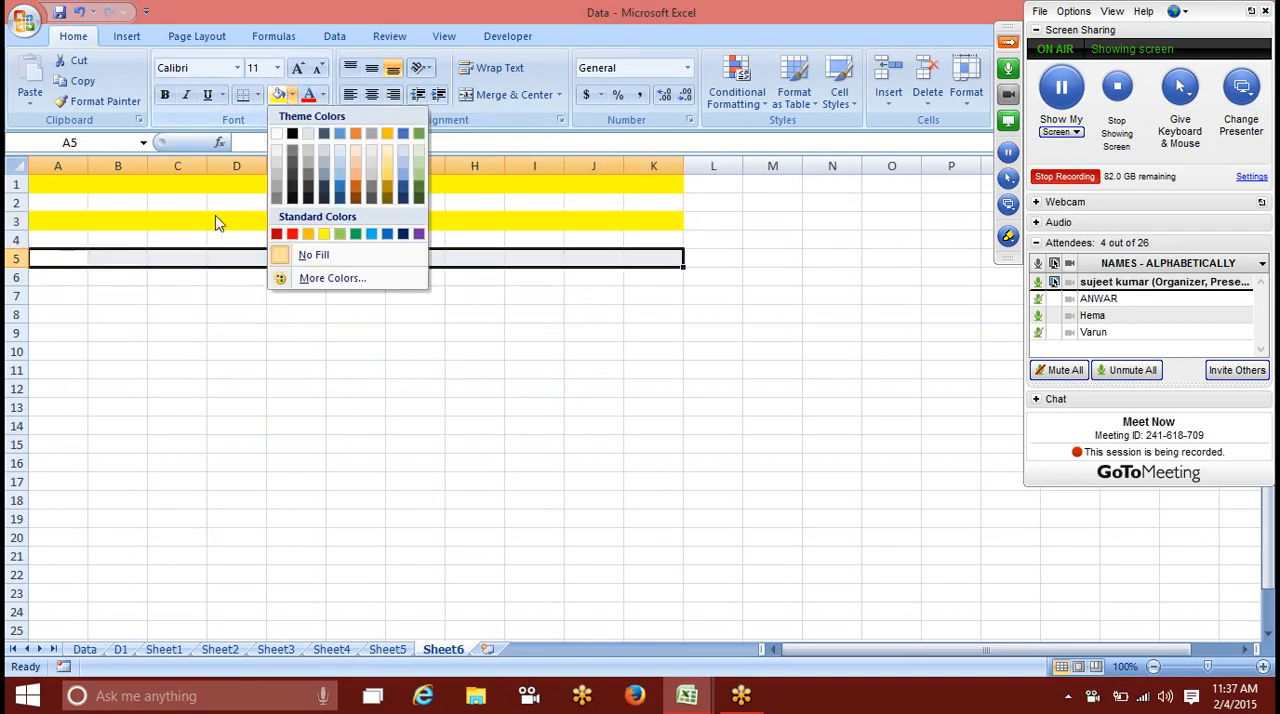
pyautogui.click(277, 97)
pyautogui.moveTo(60, 295); pyautogui.dragTo(648, 297)
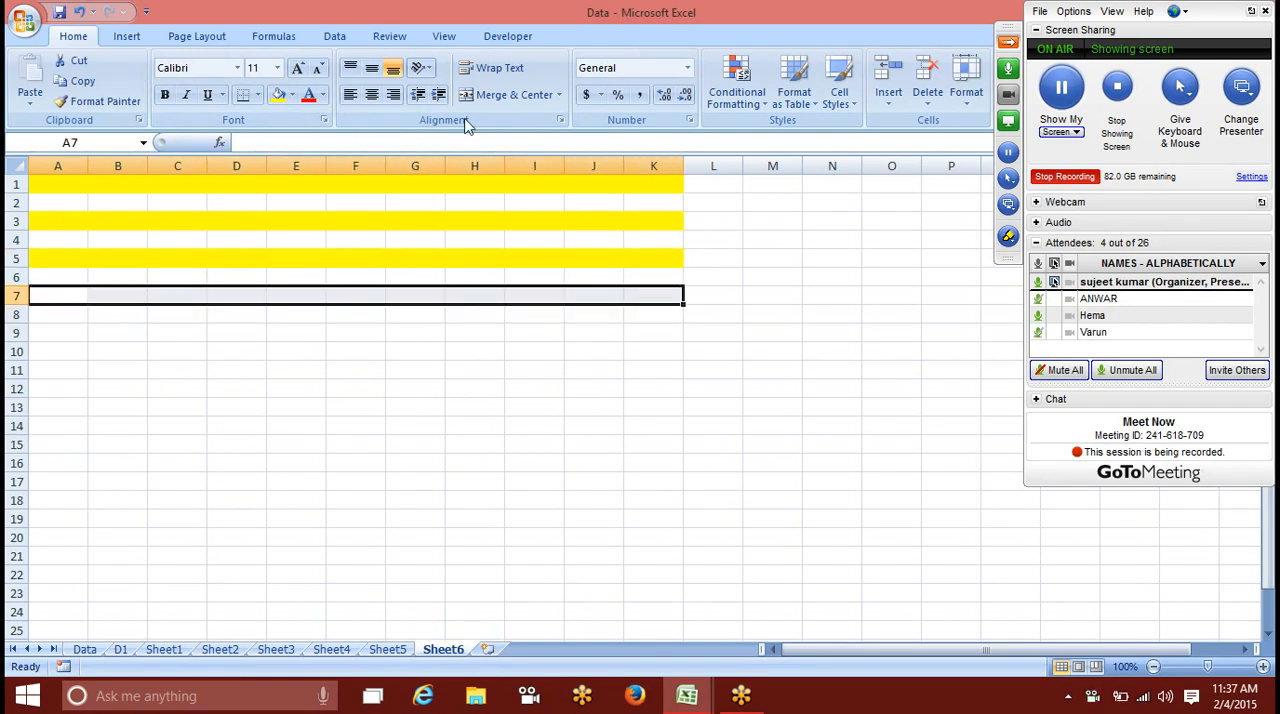
pyautogui.click(278, 95)
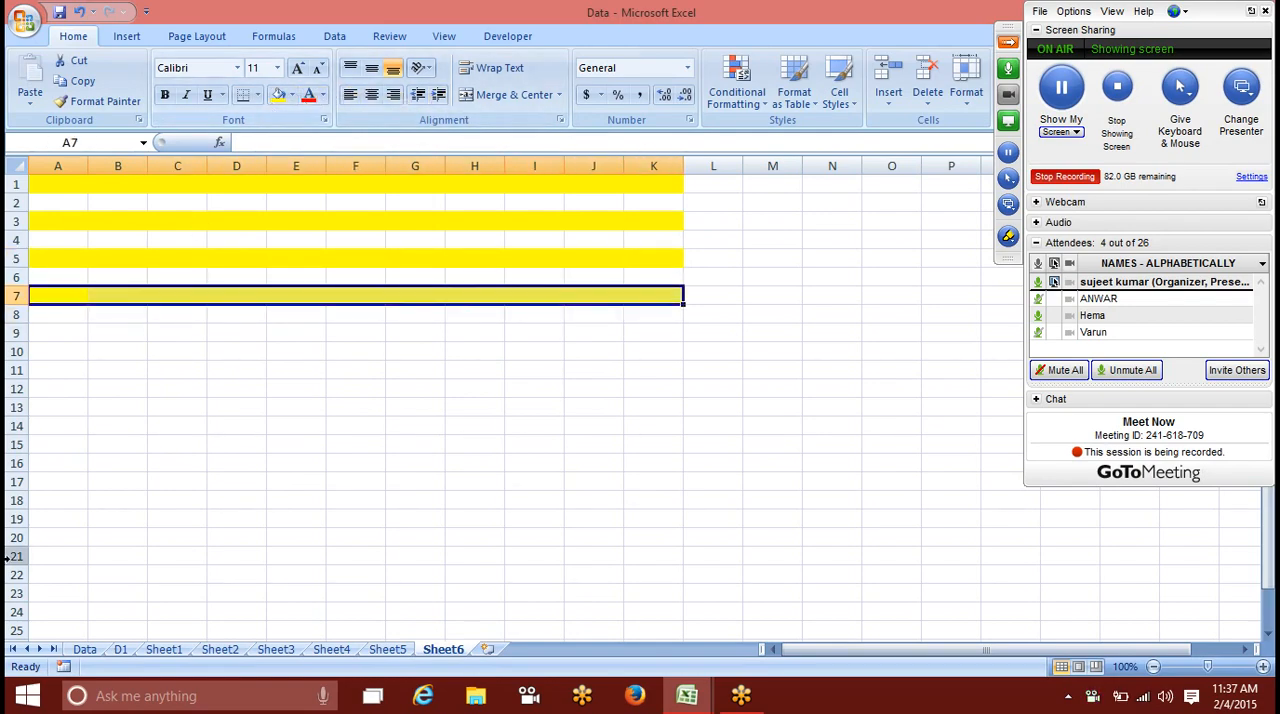
pyautogui.click(112, 443)
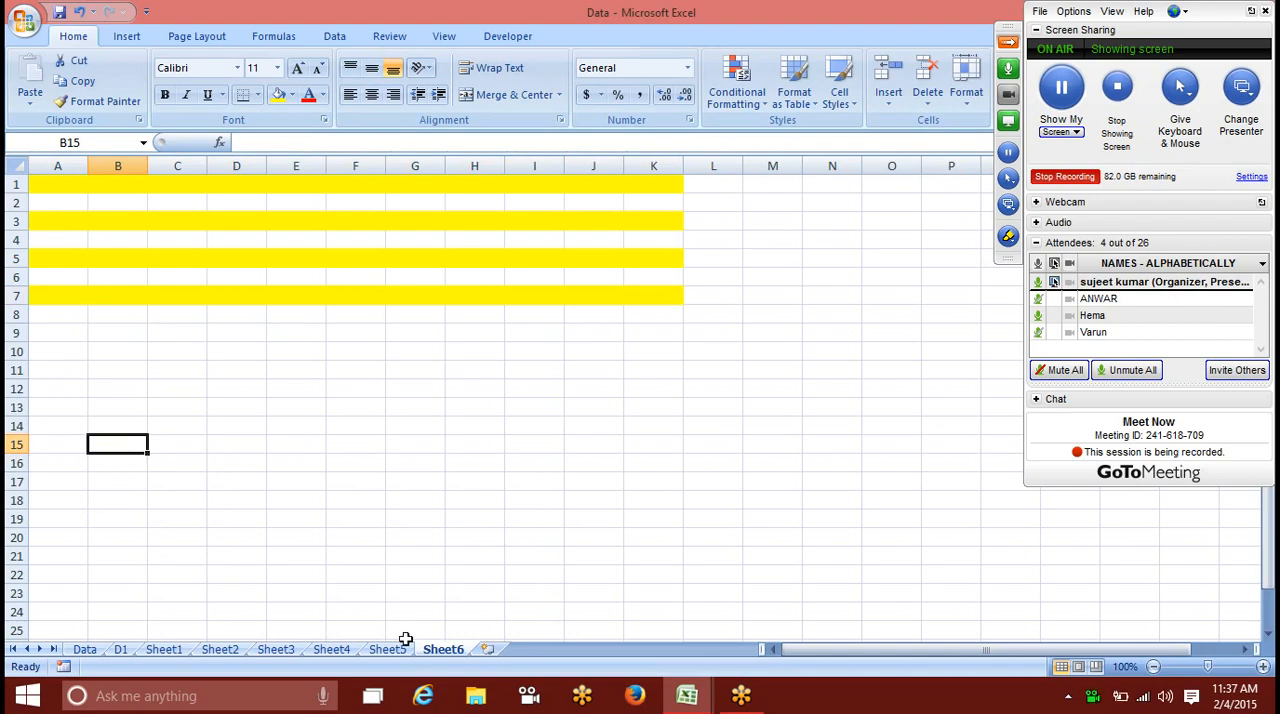
# Step: Add a new worksheet, enter =ROW() in A1 and fill the formula down to A21
pyautogui.click(487, 649)
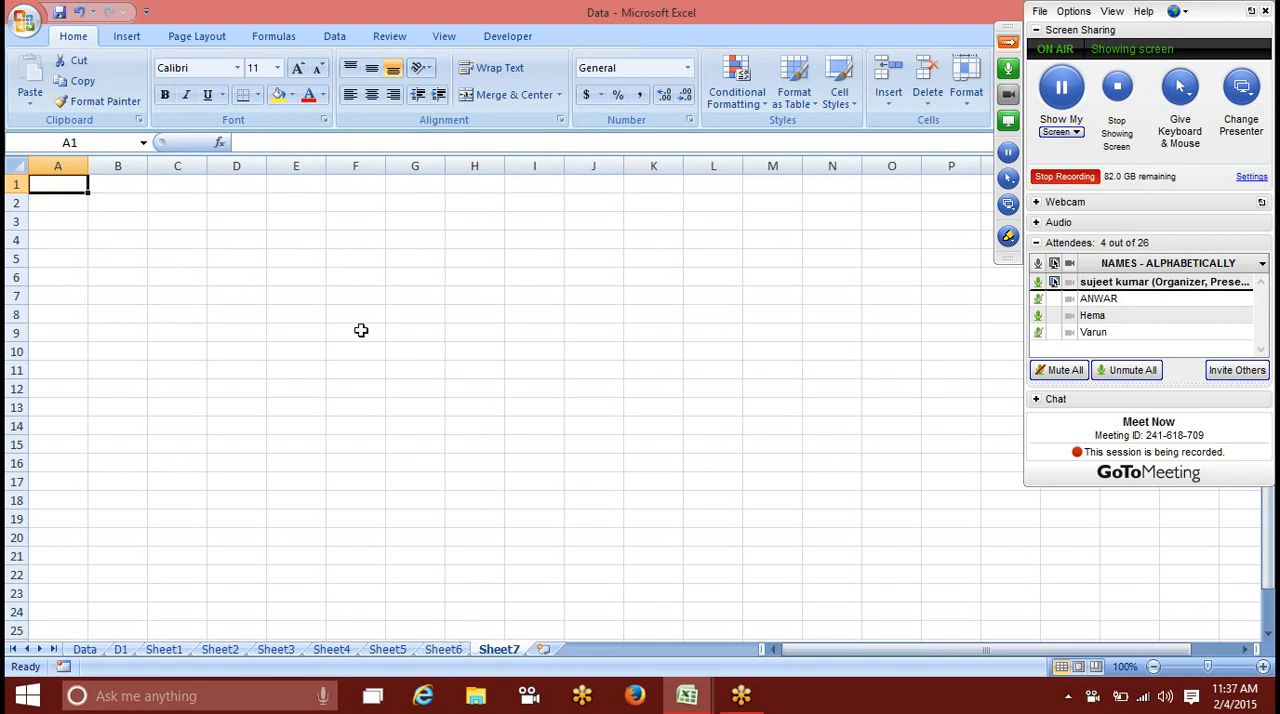
pyautogui.write('=ro')
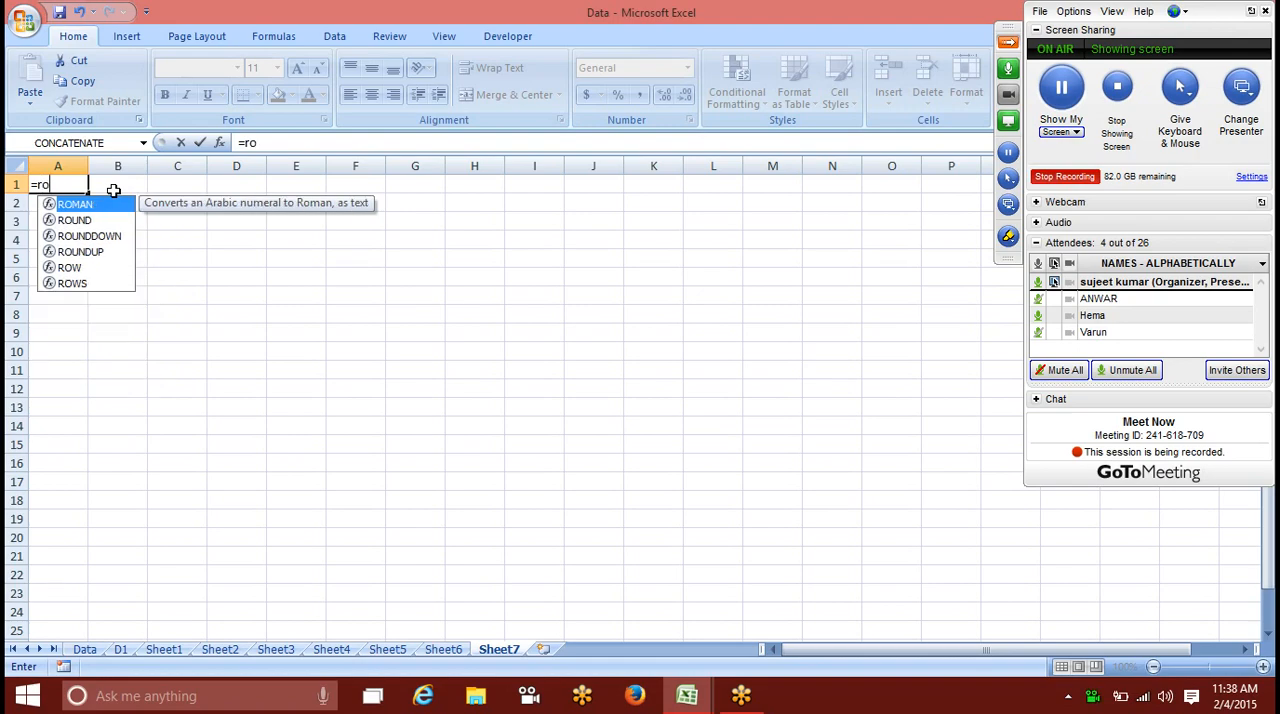
pyautogui.write('w')
pyautogui.press('Tab')
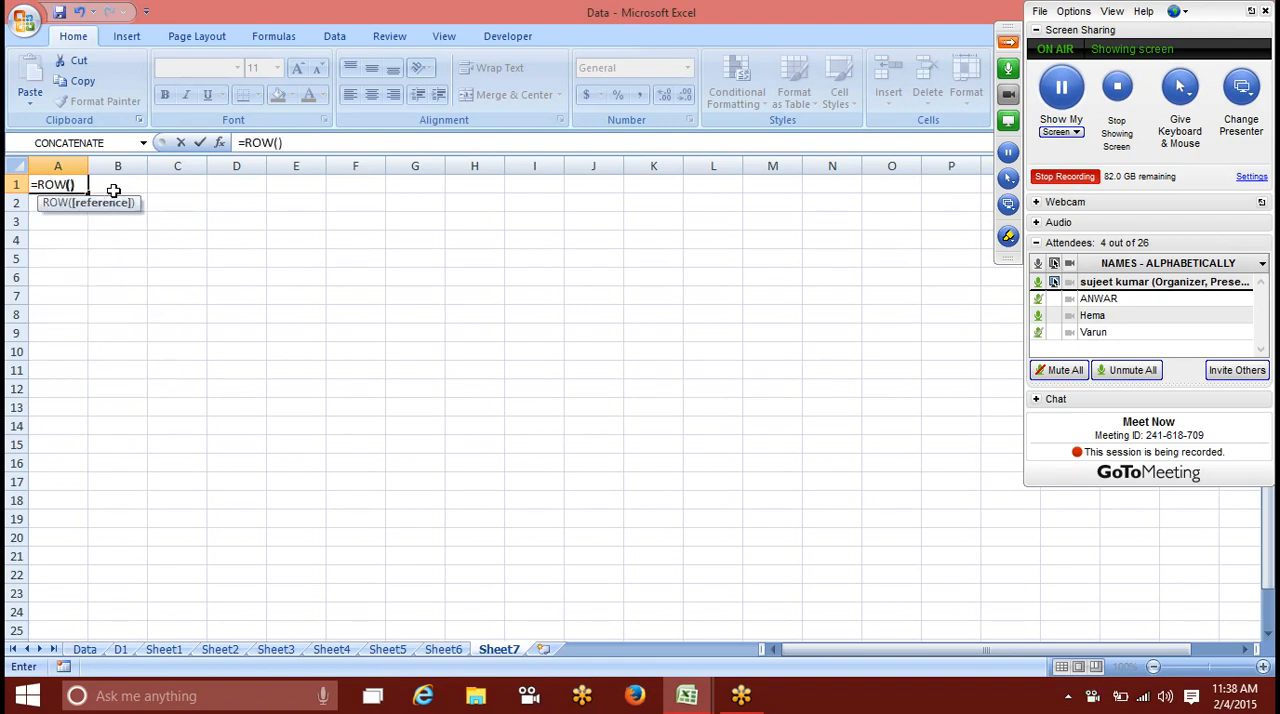
pyautogui.write(')')
pyautogui.press('Return')
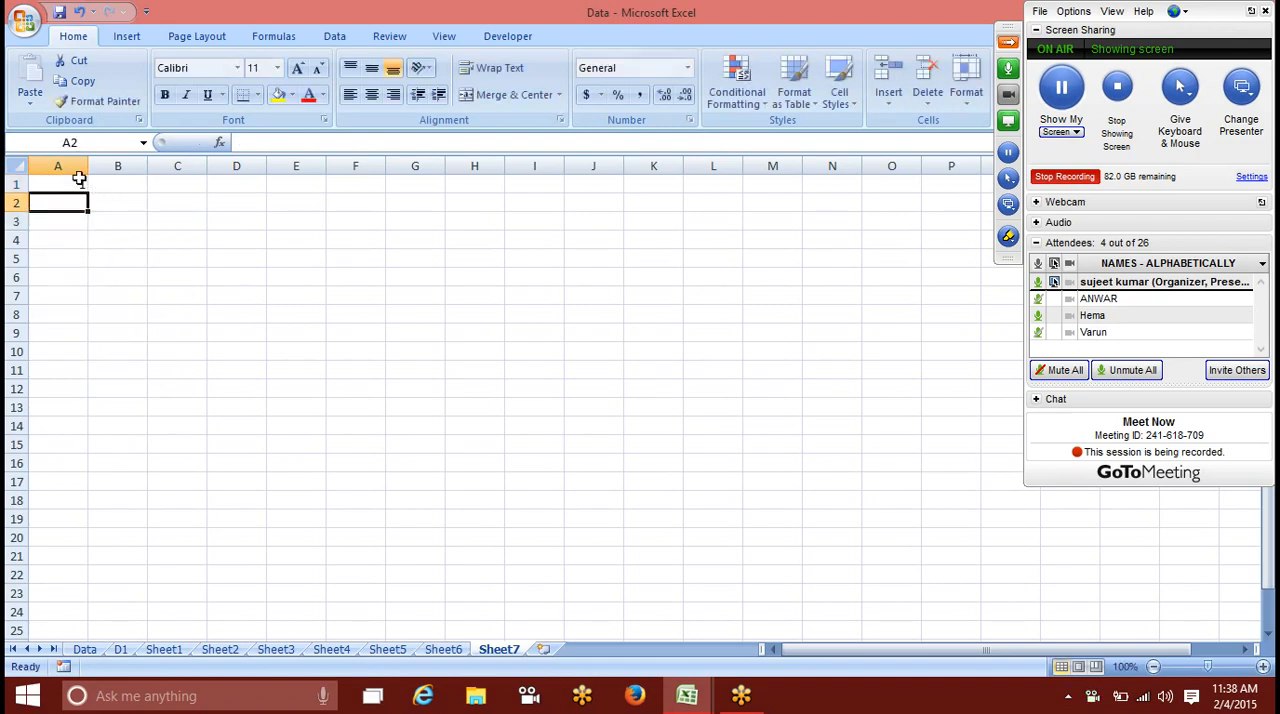
pyautogui.click(82, 181)
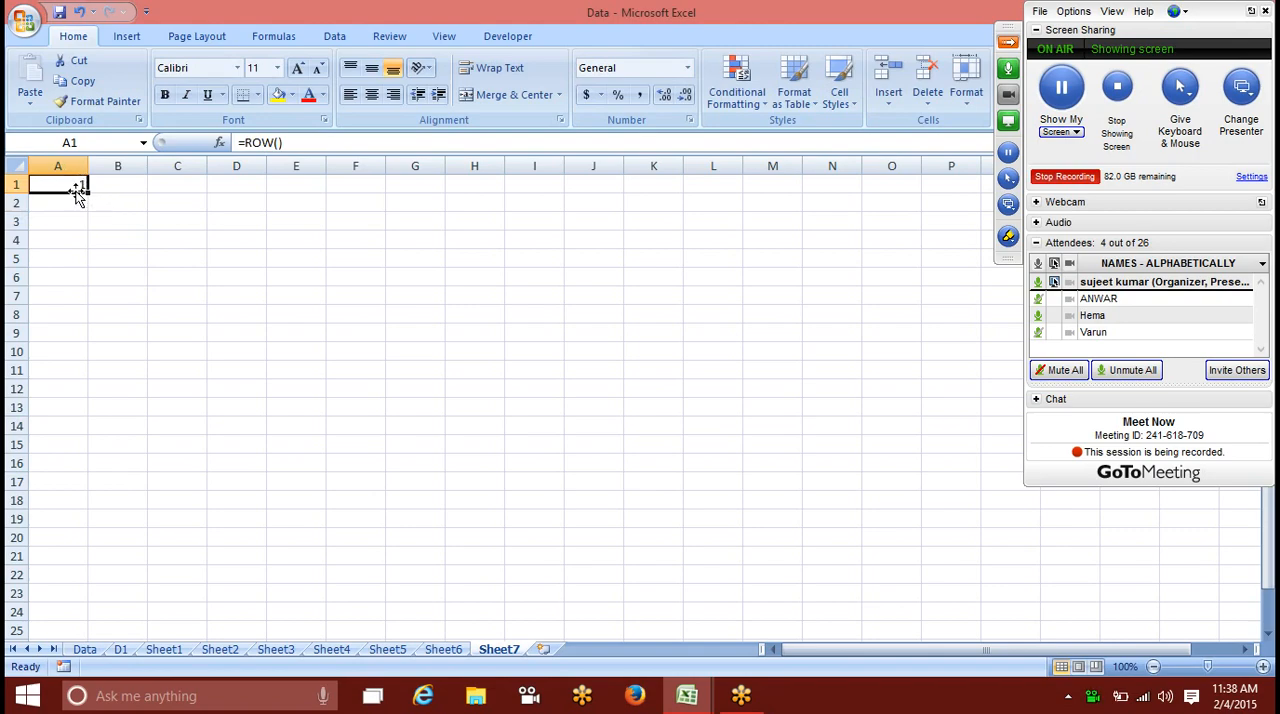
pyautogui.moveTo(86, 188); pyautogui.dragTo(88, 563)
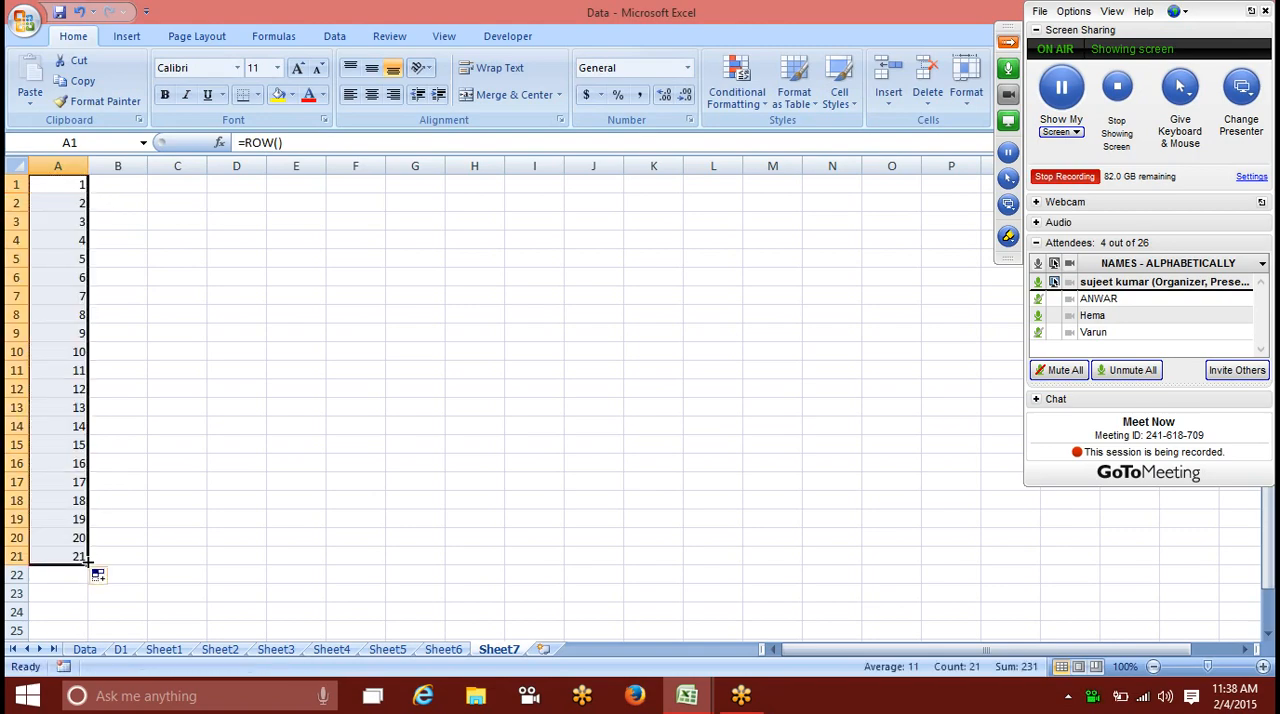
# Step: Enter =ISODD(A1) in B1 to test whether the row number is odd
pyautogui.click(106, 188)
pyautogui.write('=i')
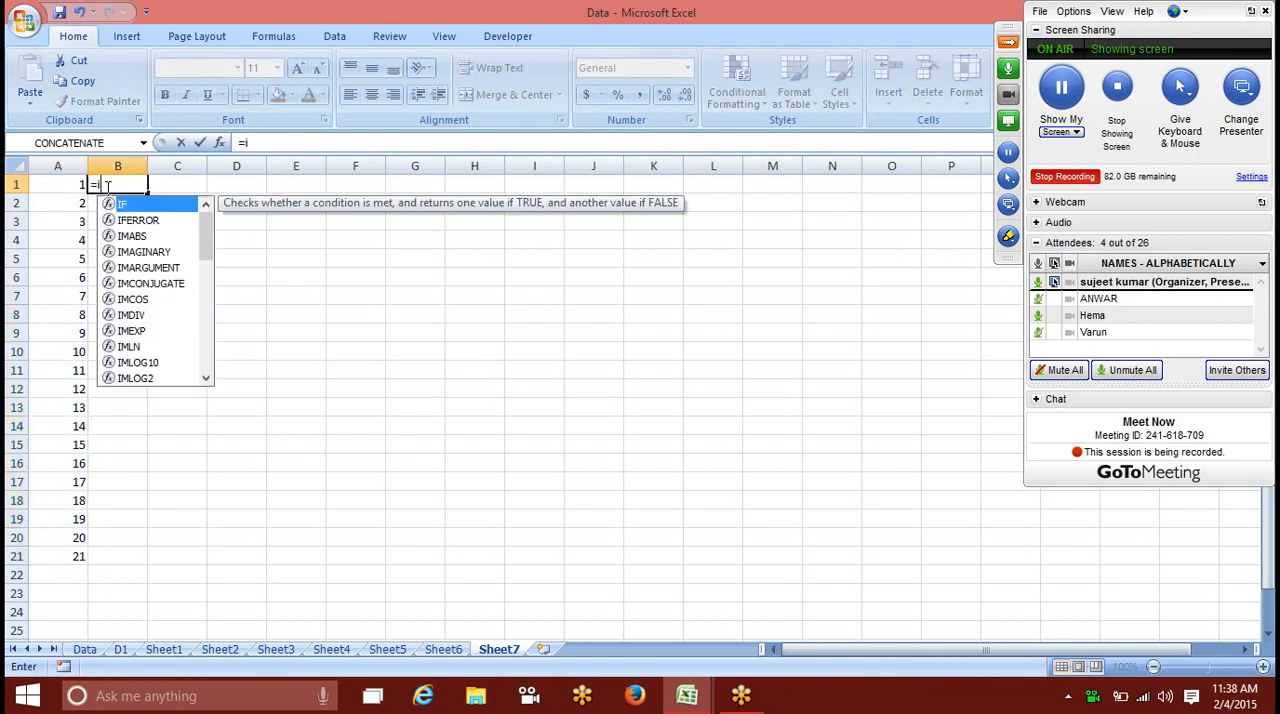
pyautogui.write('sod')
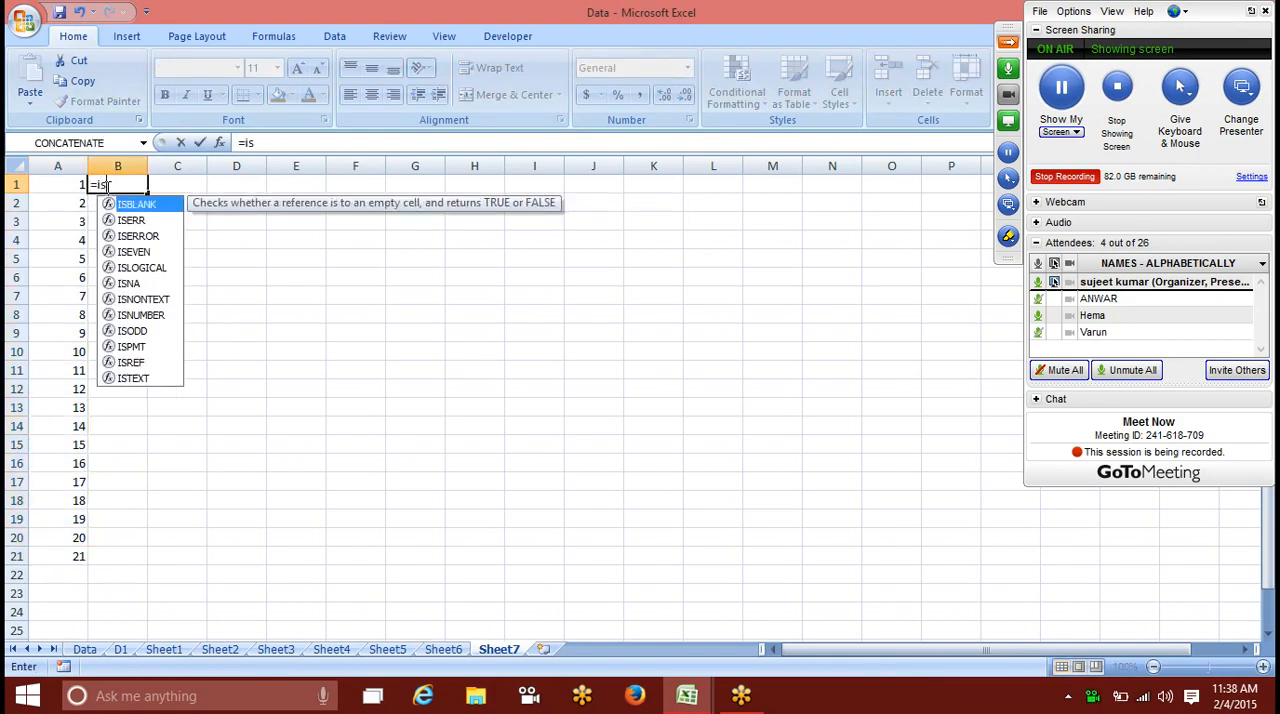
pyautogui.press('Tab')
pyautogui.write('A1')
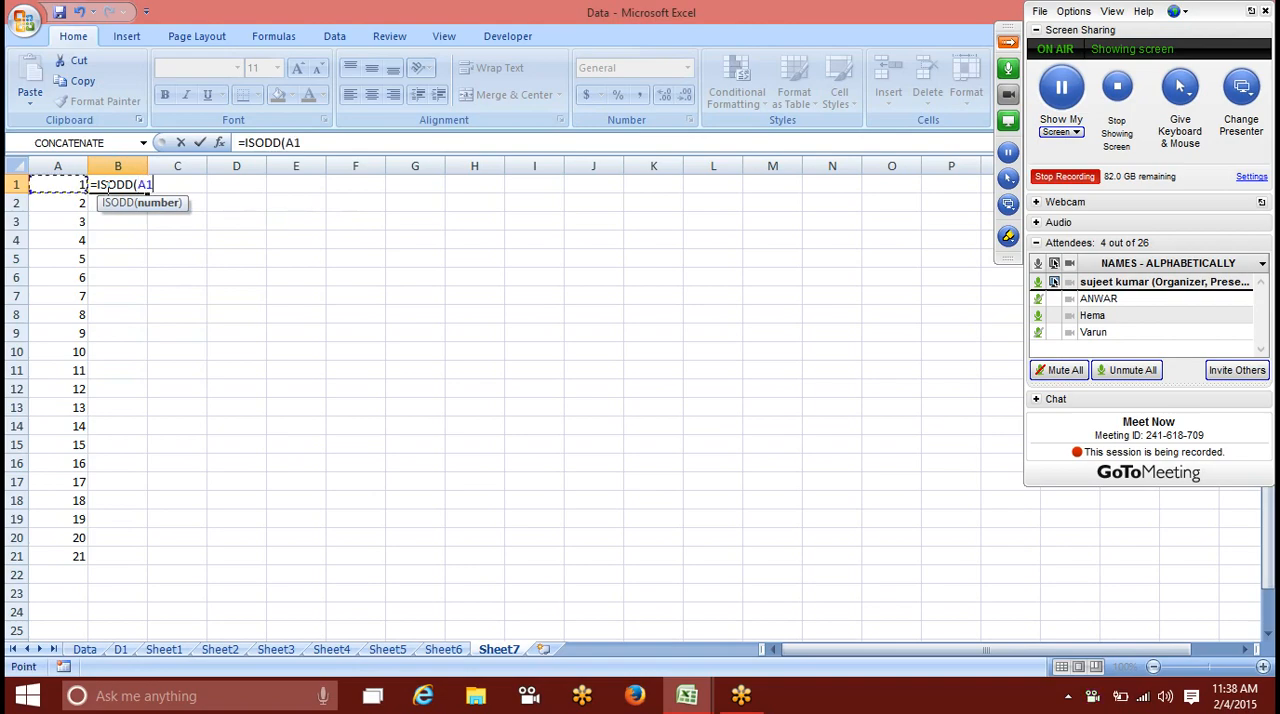
pyautogui.write(')')
pyautogui.press('Return')
pyautogui.click(106, 187)
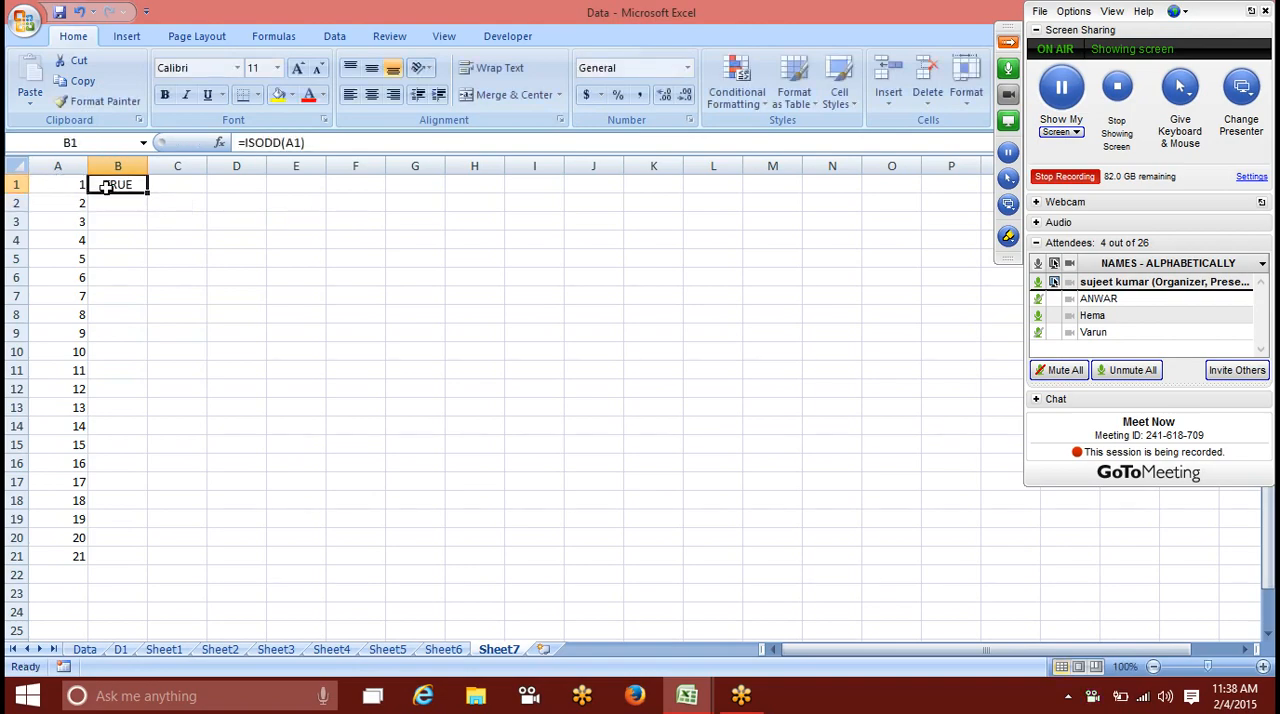
# Step: Fill the ISODD formula from B1 down to B20 and compare each result with its row number in column A
pyautogui.moveTo(147, 193); pyautogui.dragTo(143, 546)
pyautogui.click(214, 277)
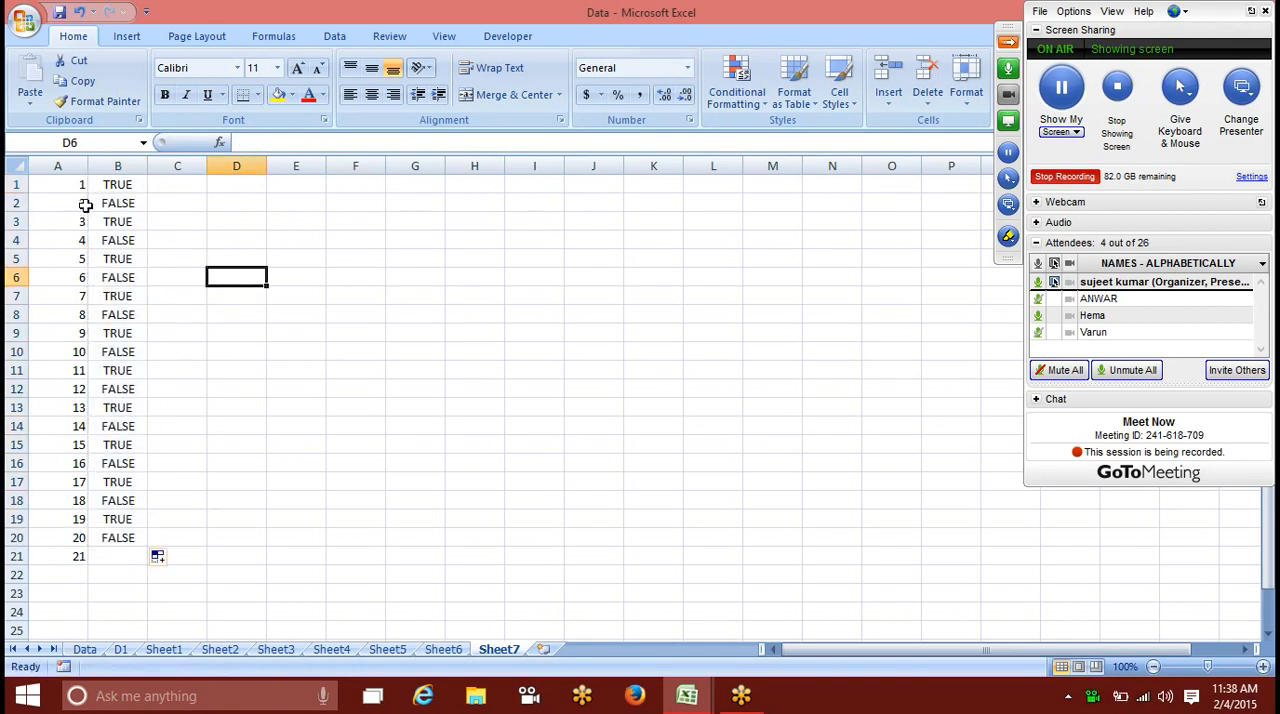
pyautogui.click(52, 182)
pyautogui.click(118, 186)
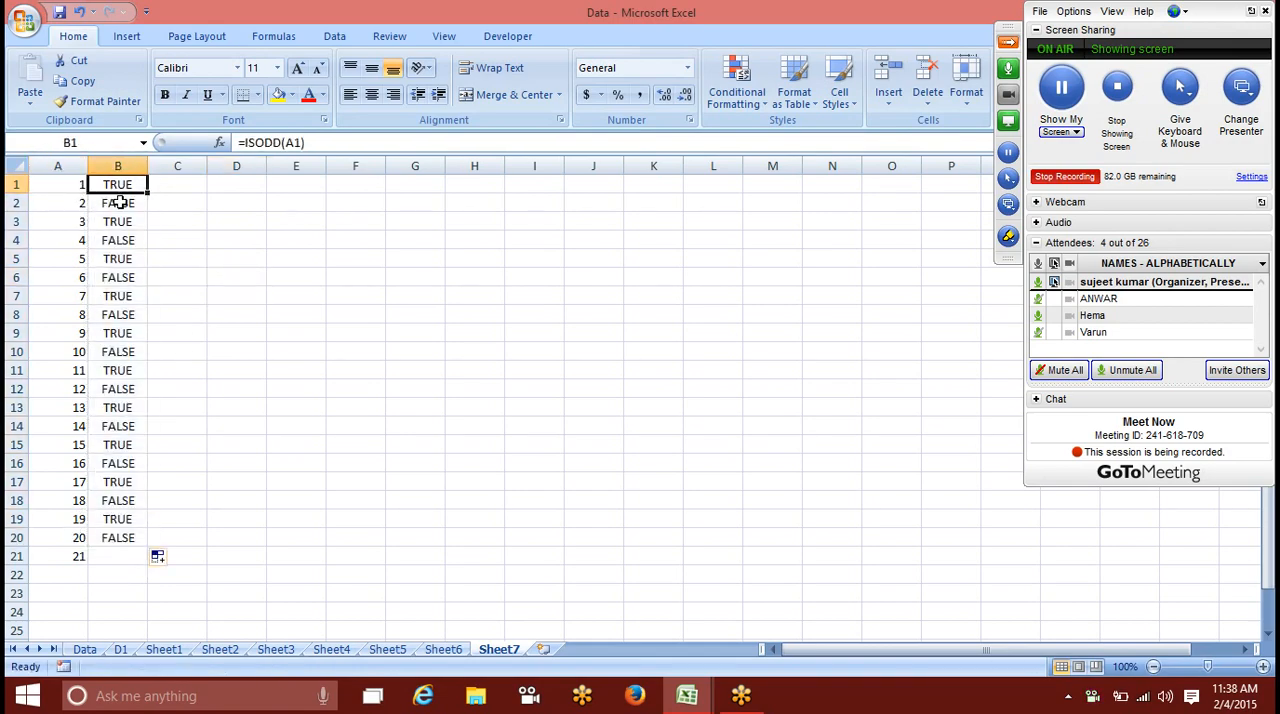
pyautogui.click(118, 204)
pyautogui.click(118, 224)
pyautogui.click(118, 242)
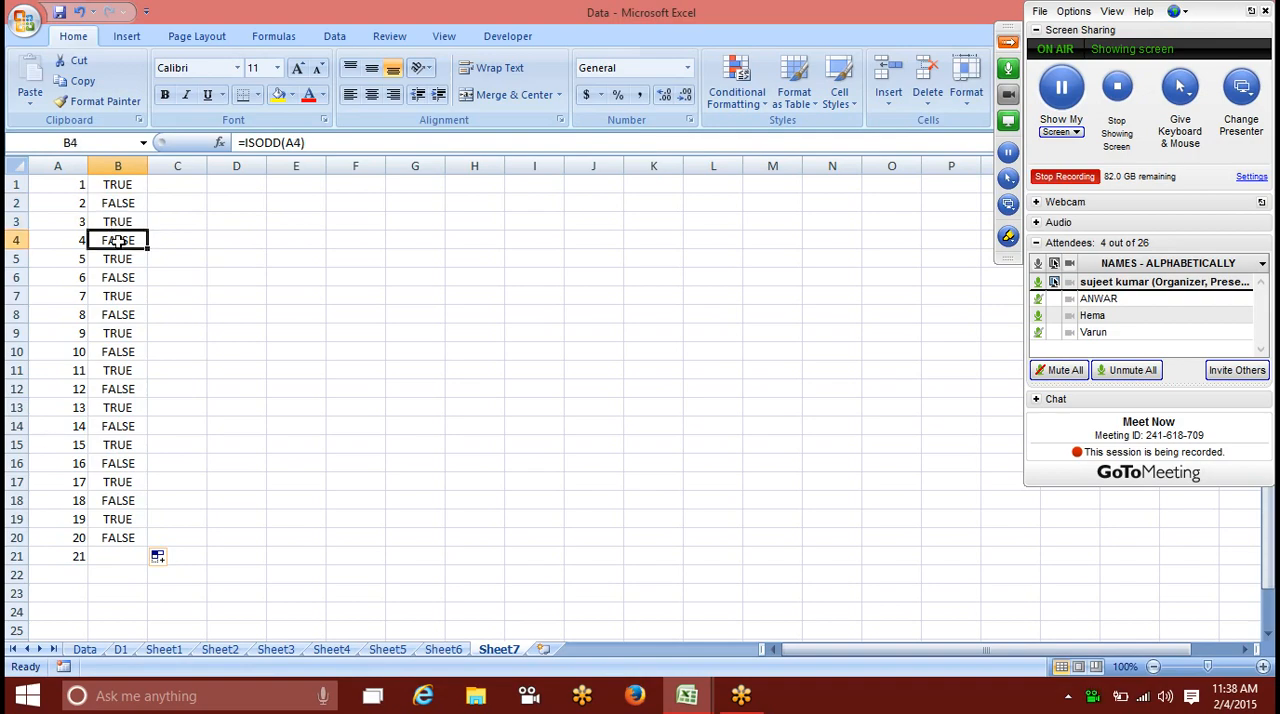
pyautogui.moveTo(68, 186); pyautogui.dragTo(120, 534)
# Step: Add a formula-based conditional formatting rule to A1 using =isodd(row()) with a yellow fill
pyautogui.click(57, 182)
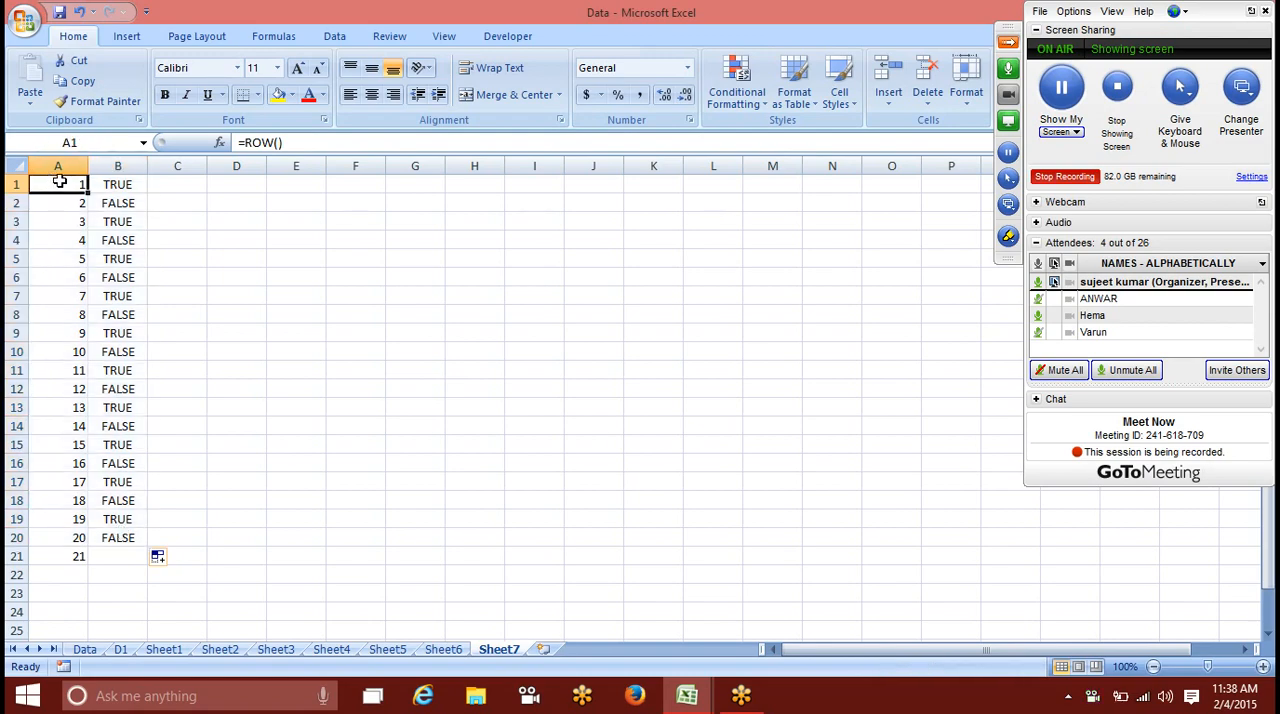
pyautogui.click(755, 100)
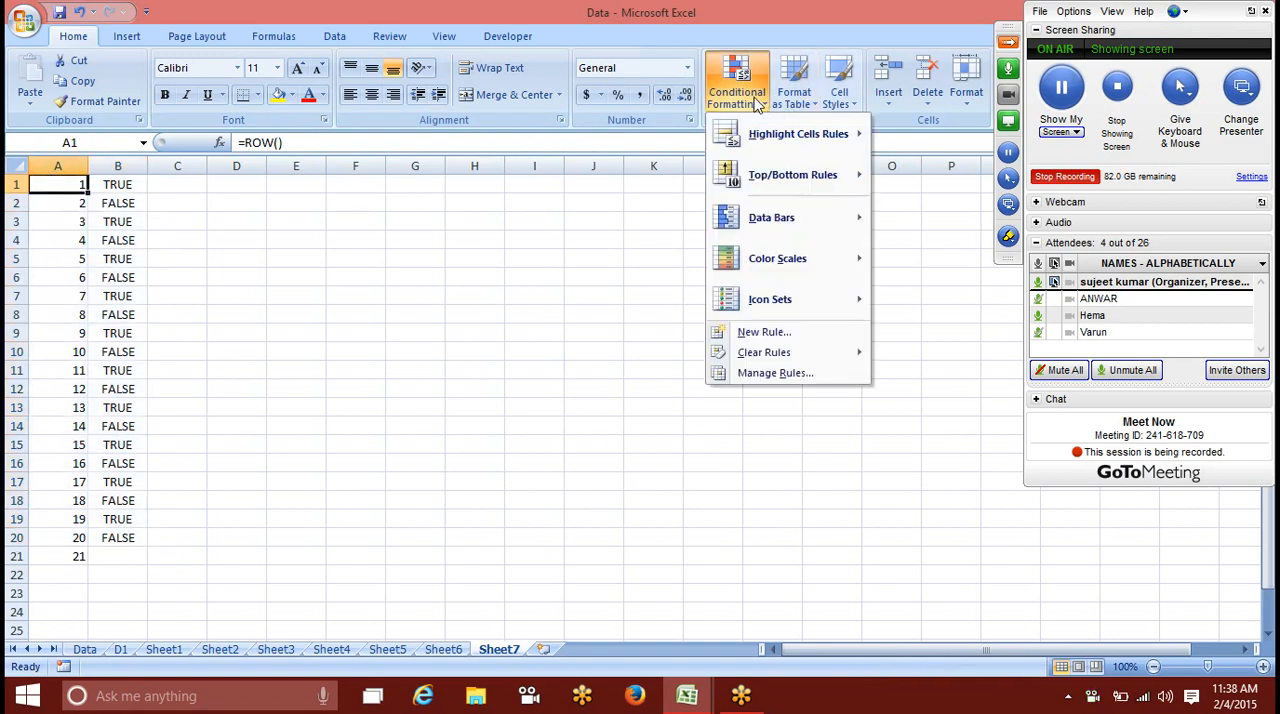
pyautogui.click(766, 334)
pyautogui.click(452, 343)
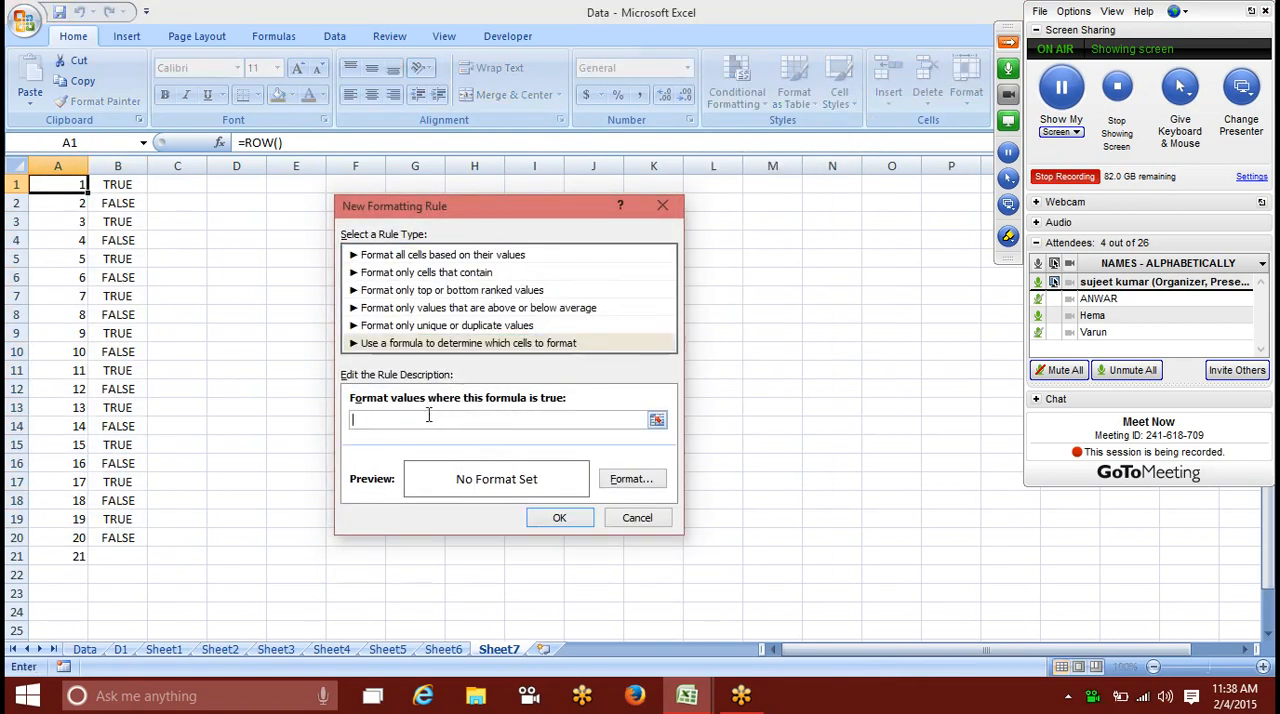
pyautogui.write('=isodd(row(')
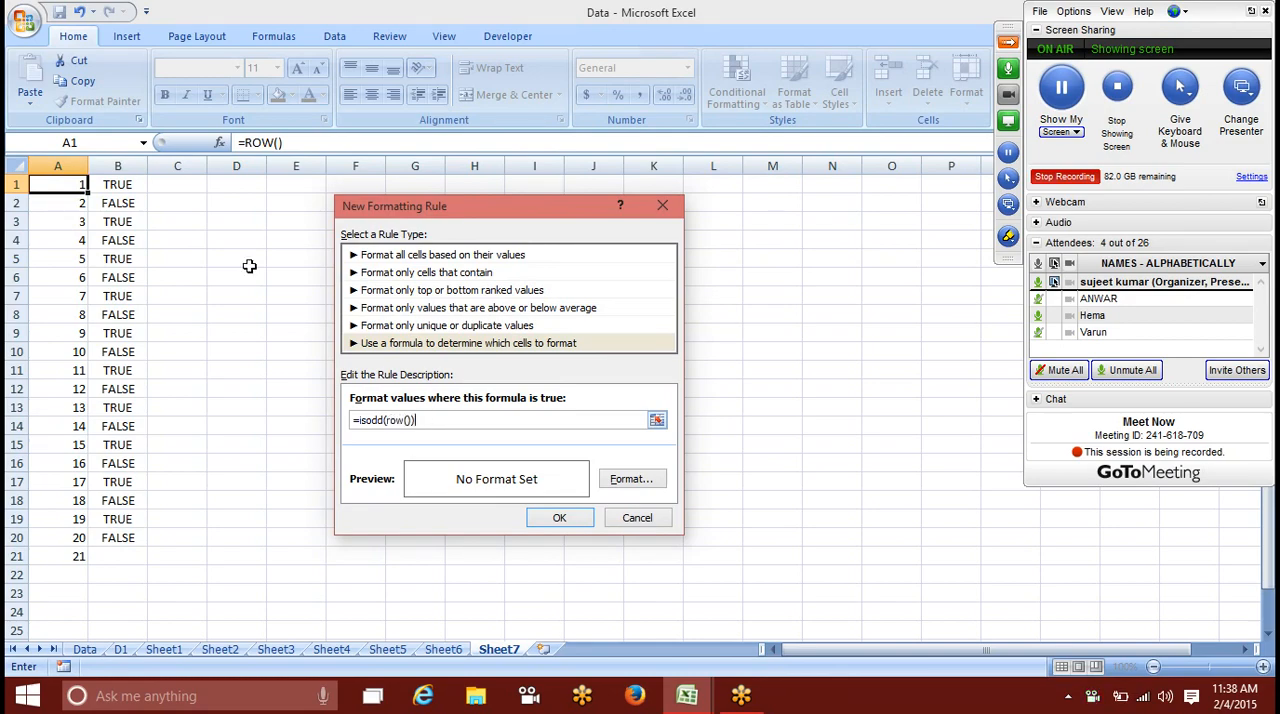
pyautogui.click(631, 484)
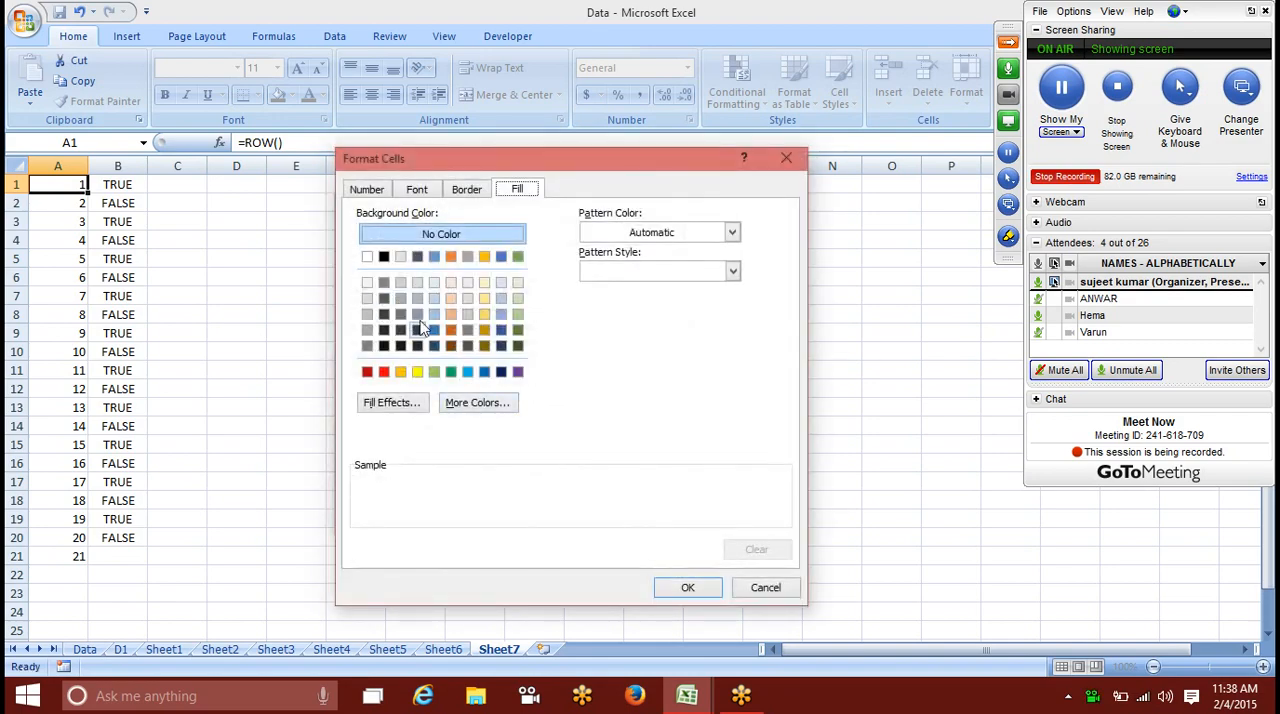
pyautogui.click(417, 371)
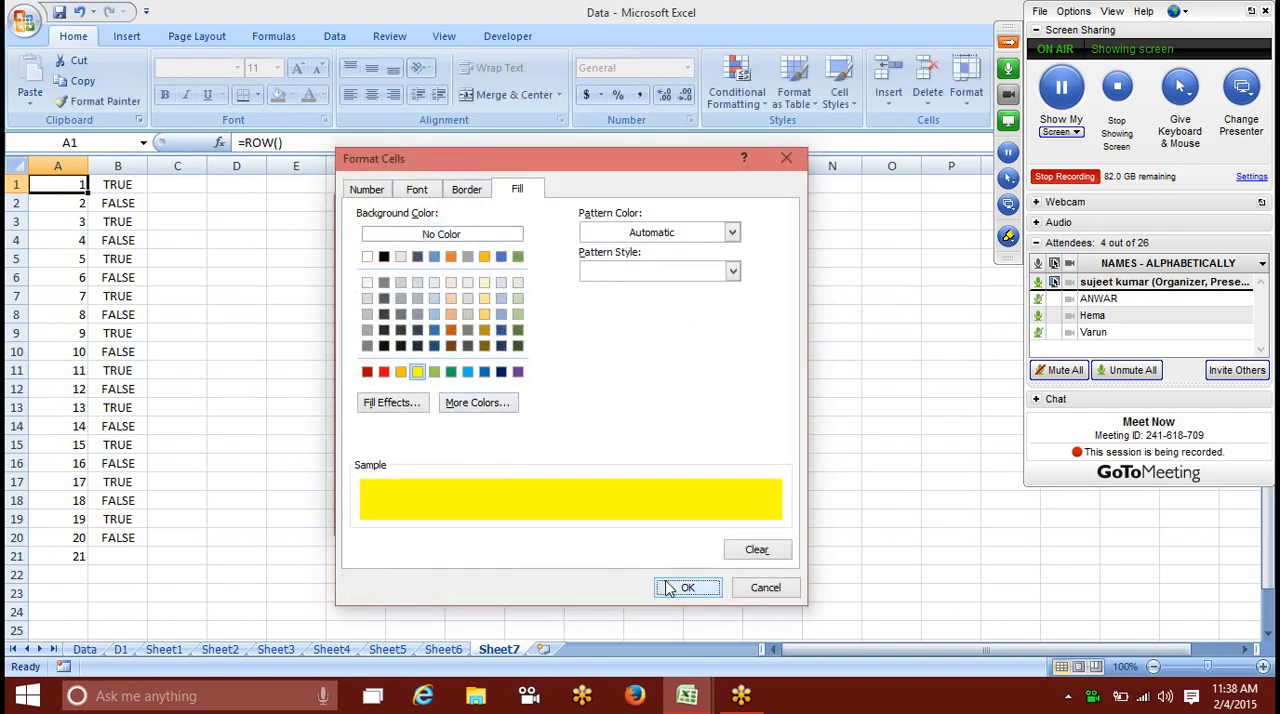
pyautogui.click(680, 587)
pyautogui.click(578, 522)
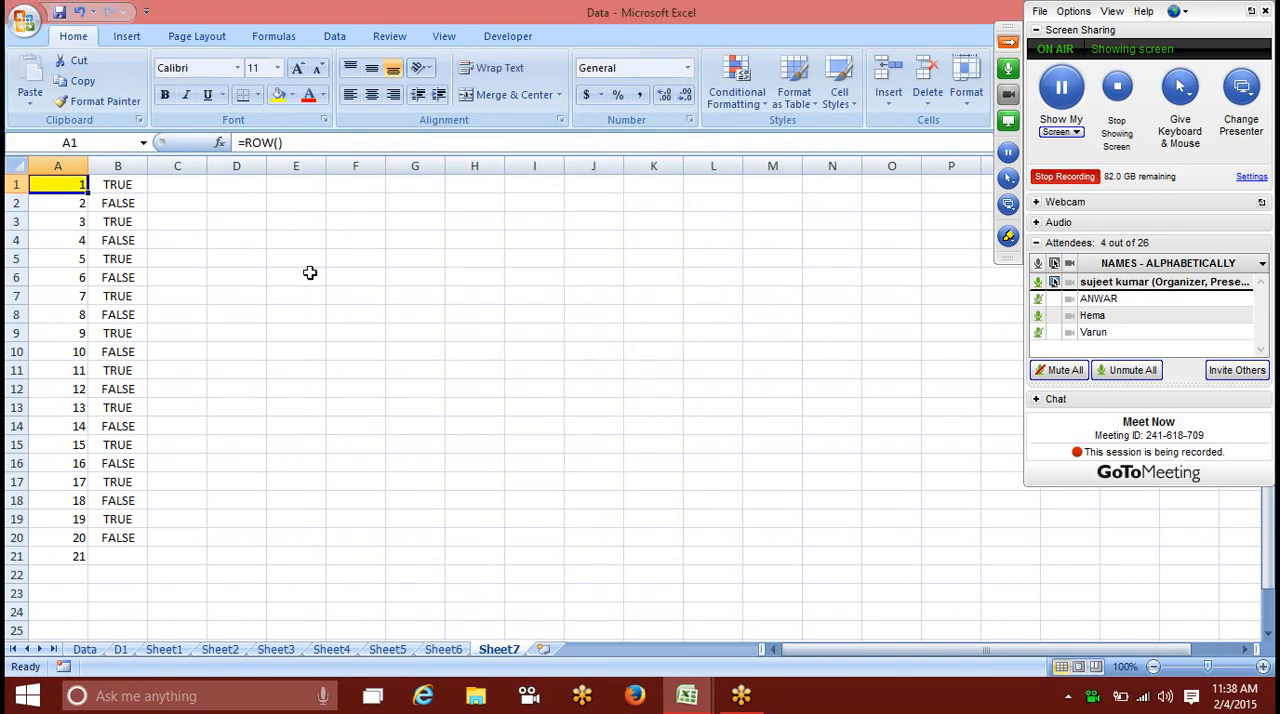
# Step: Copy A1's conditional format across A1:O22 with Format Painter and delete the helper formulas in A1:B21
pyautogui.click(100, 101)
pyautogui.moveTo(57, 184)
pyautogui.mouseDown()
pyautogui.moveTo(317, 434)
pyautogui.moveTo(935, 631)
pyautogui.moveTo(900, 534)
pyautogui.mouseUp()
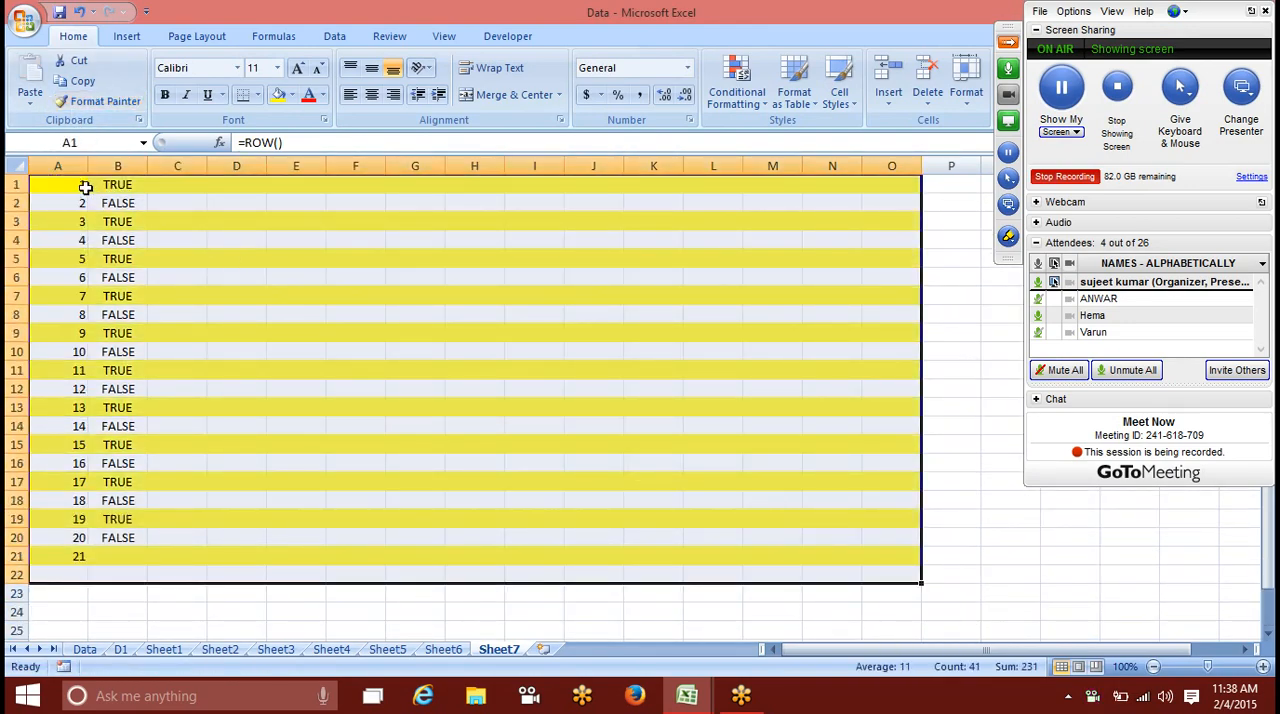
pyautogui.moveTo(85, 186); pyautogui.dragTo(140, 553)
pyautogui.press('Delete')
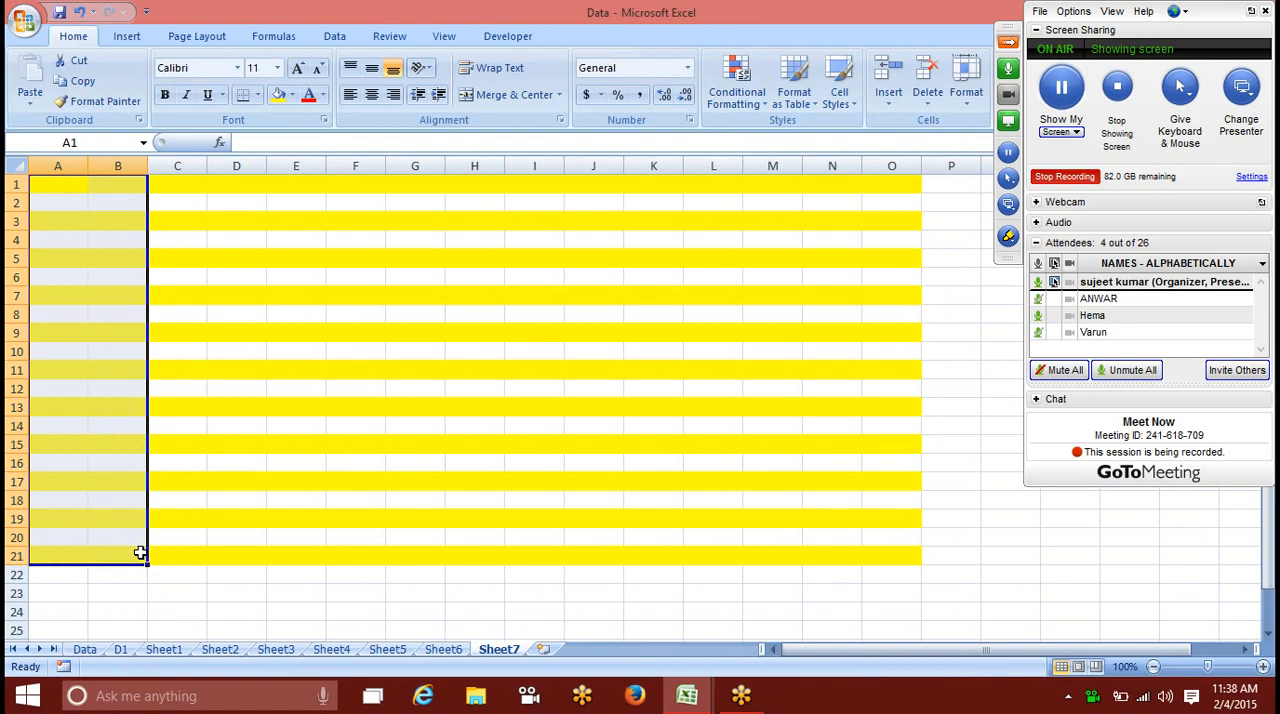
pyautogui.click(287, 403)
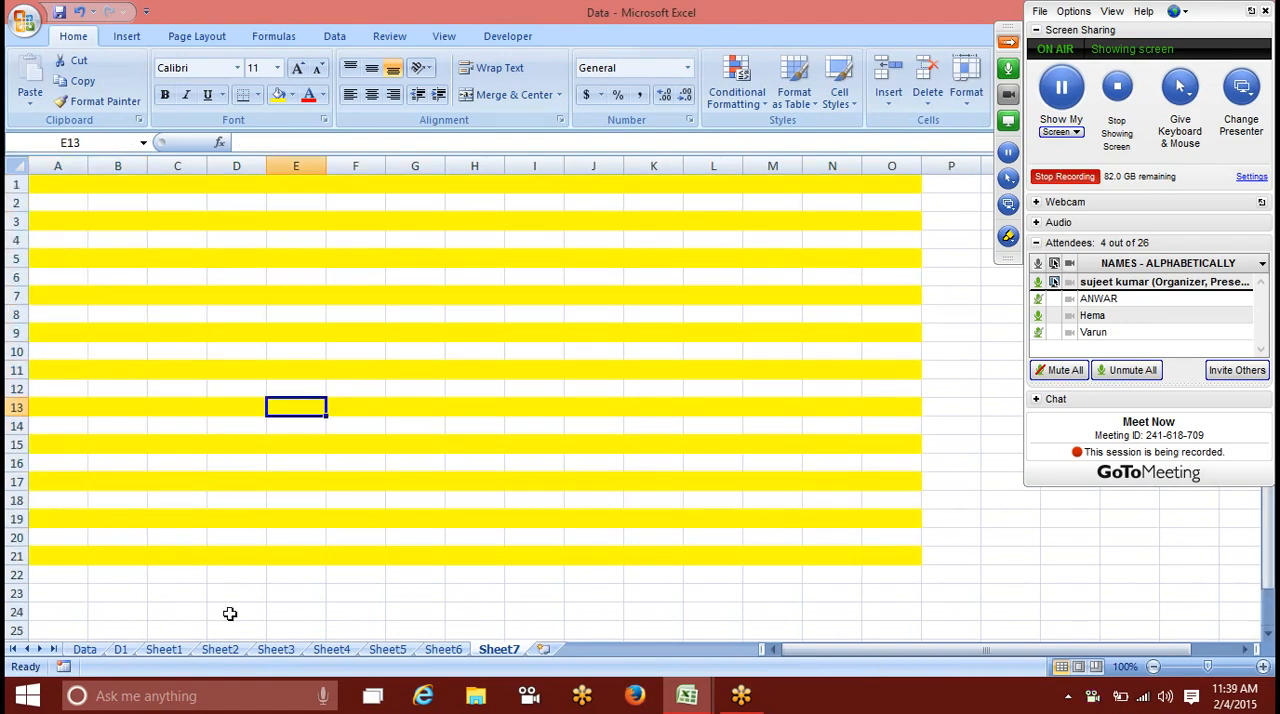
# Step: Add another blank worksheet and point out its columns A and B by selecting each one
pyautogui.click(543, 649)
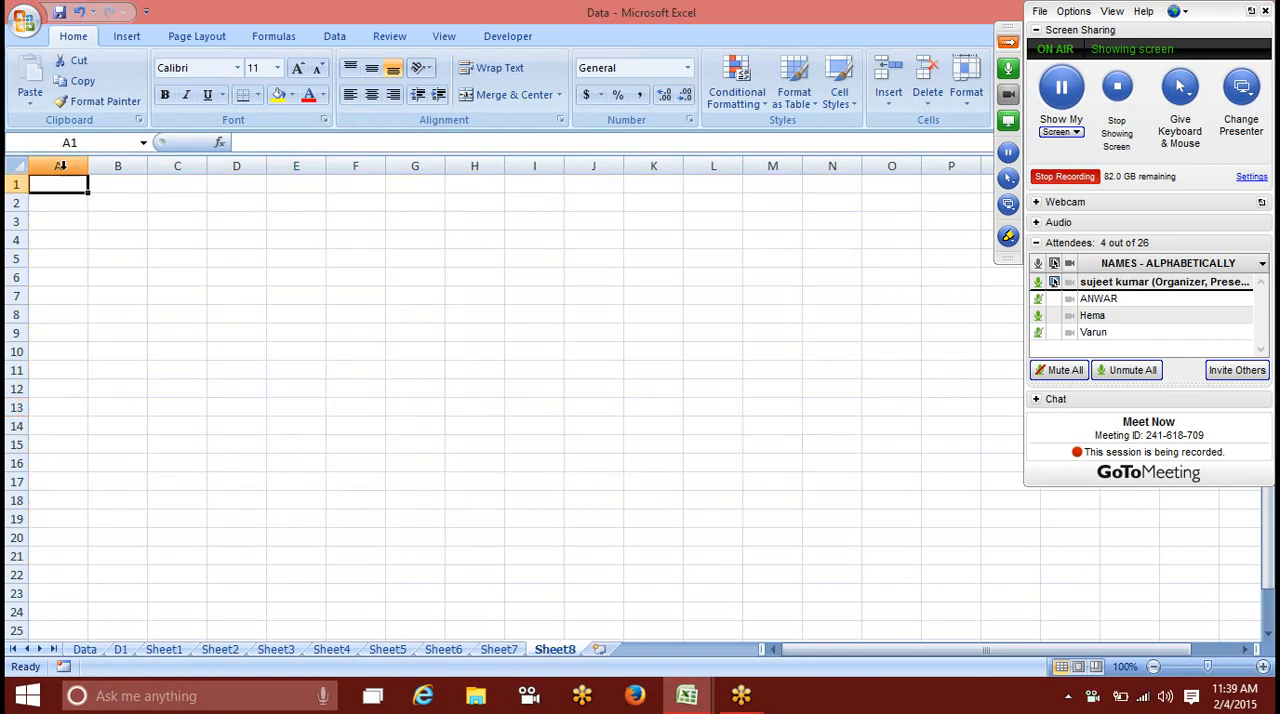
pyautogui.click(57, 165)
pyautogui.click(116, 165)
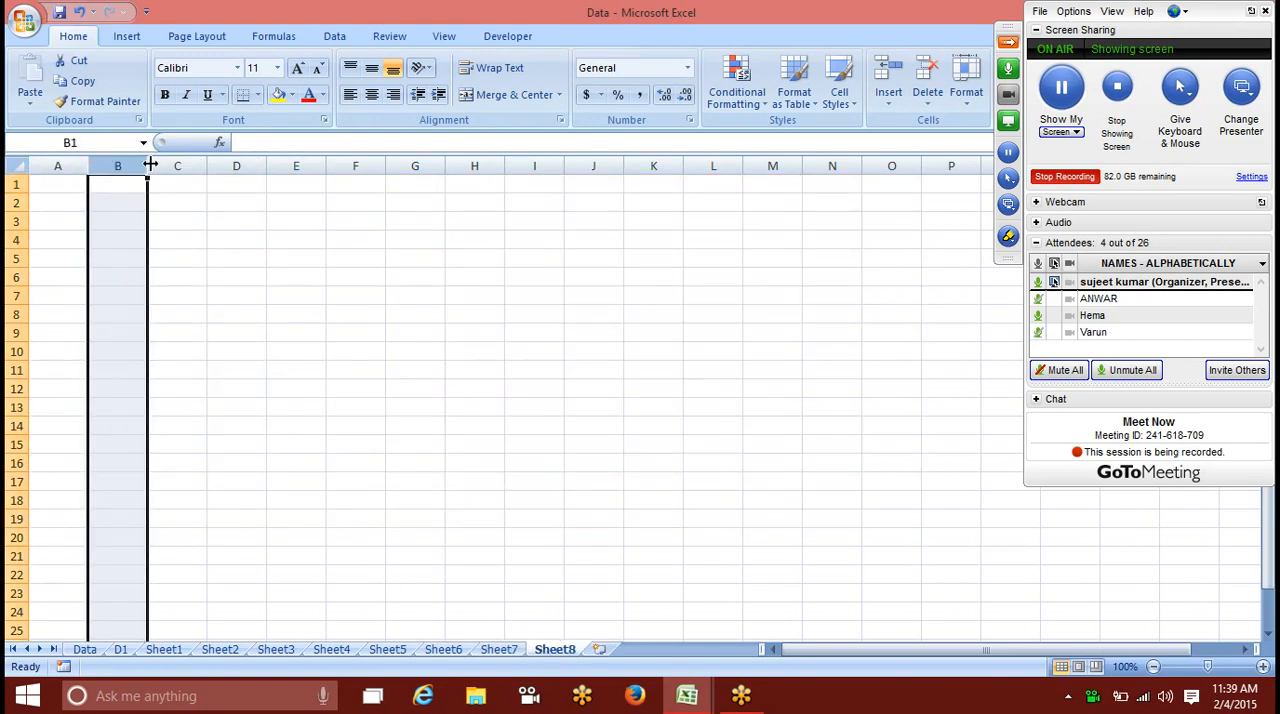
pyautogui.click(80, 158)
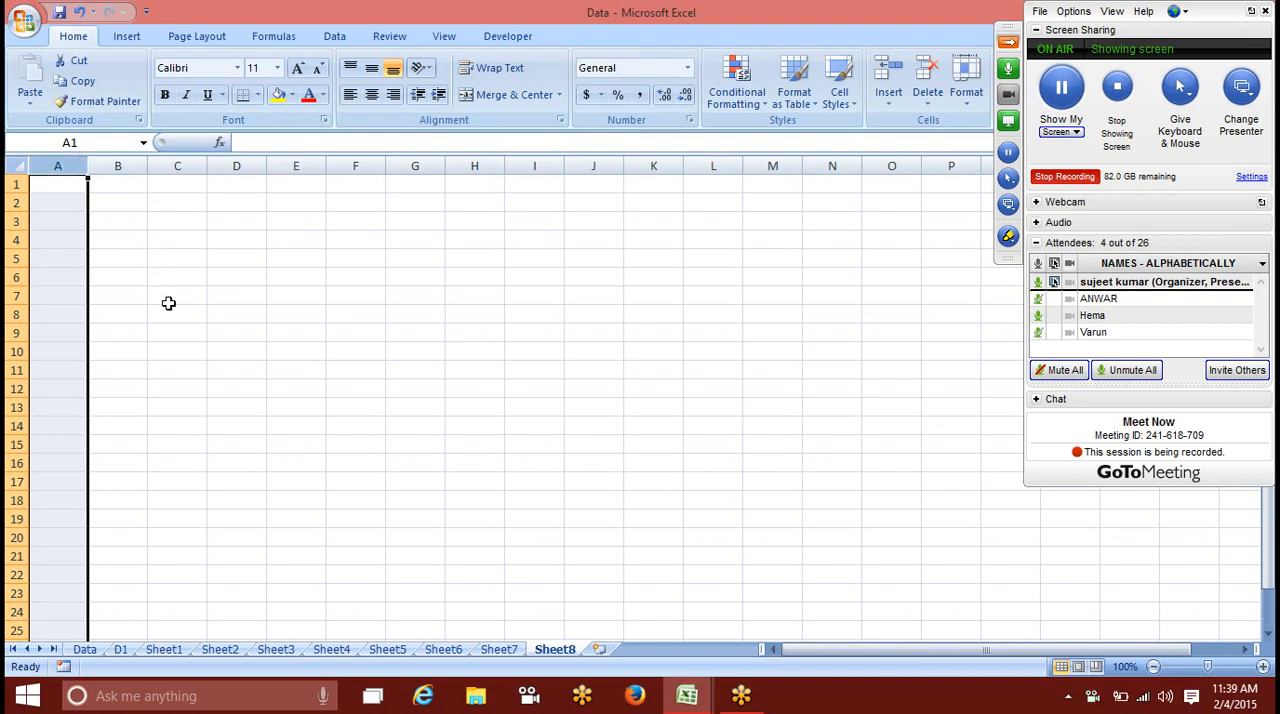
pyautogui.click(288, 328)
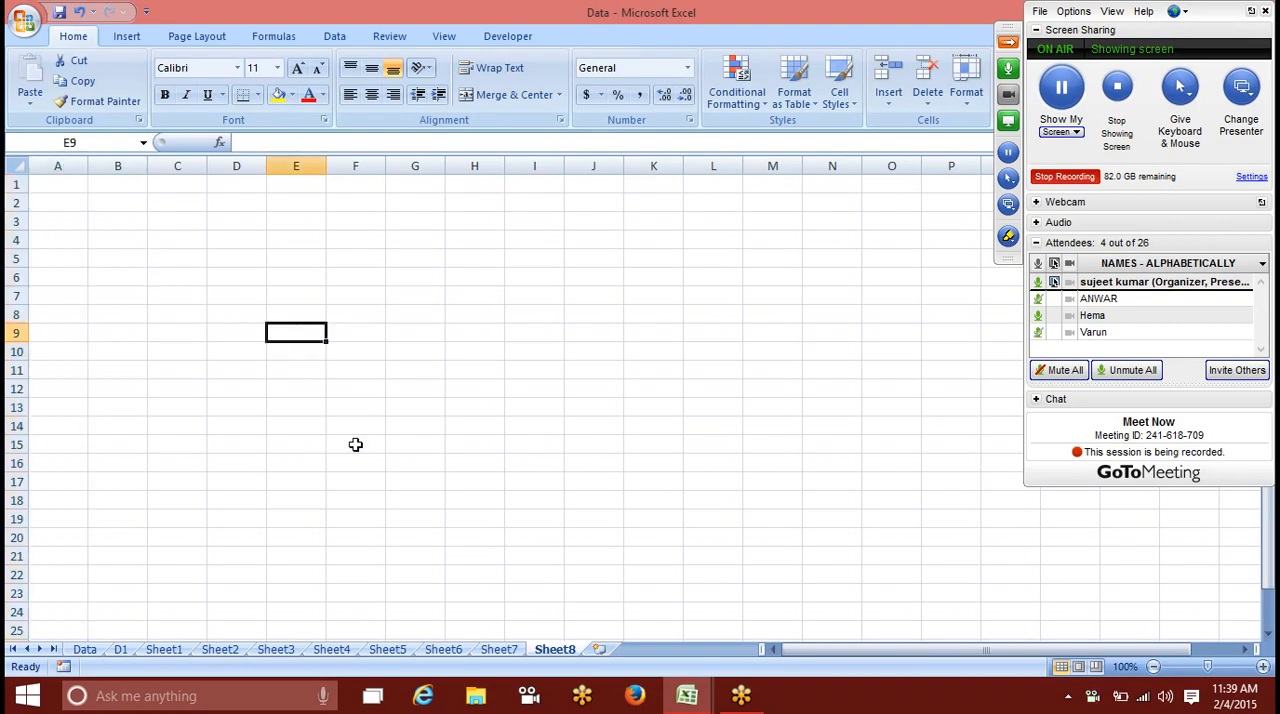
# Step: Review the conditional formatting examples on the earlier worksheets, from Sheet7 back to Data
pyautogui.click(494, 650)
pyautogui.click(400, 650)
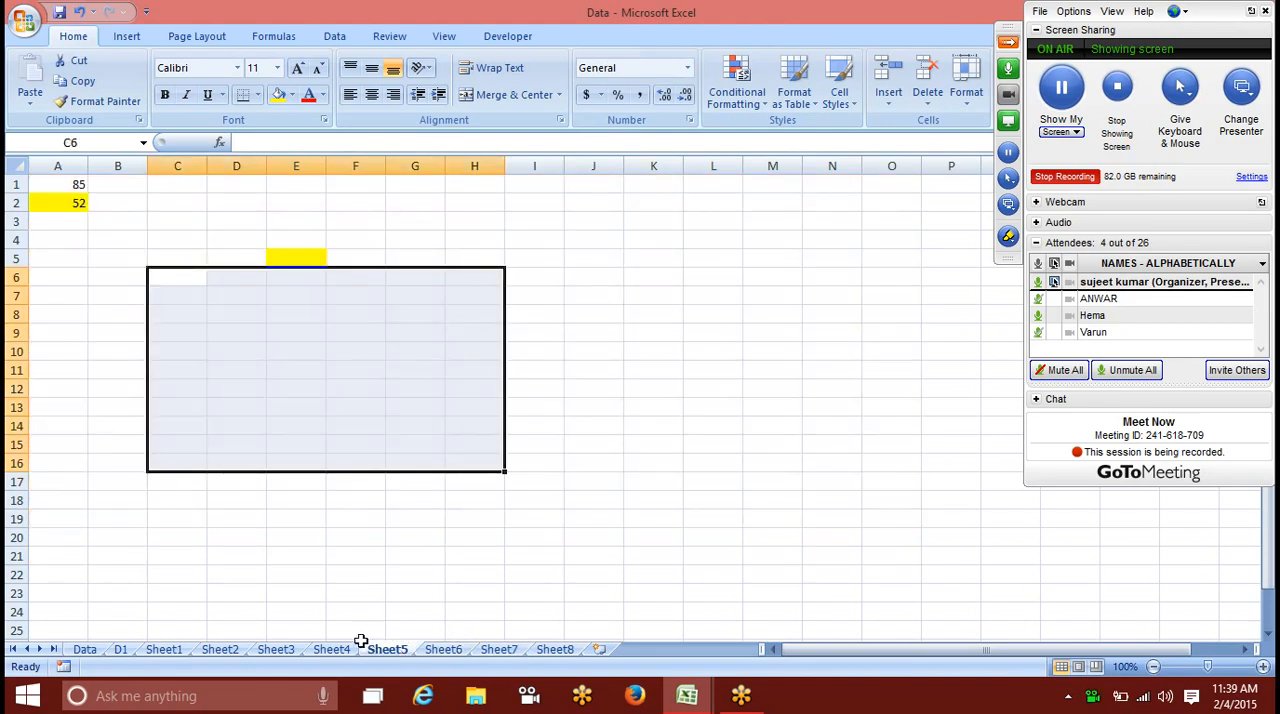
pyautogui.click(335, 649)
pyautogui.click(276, 649)
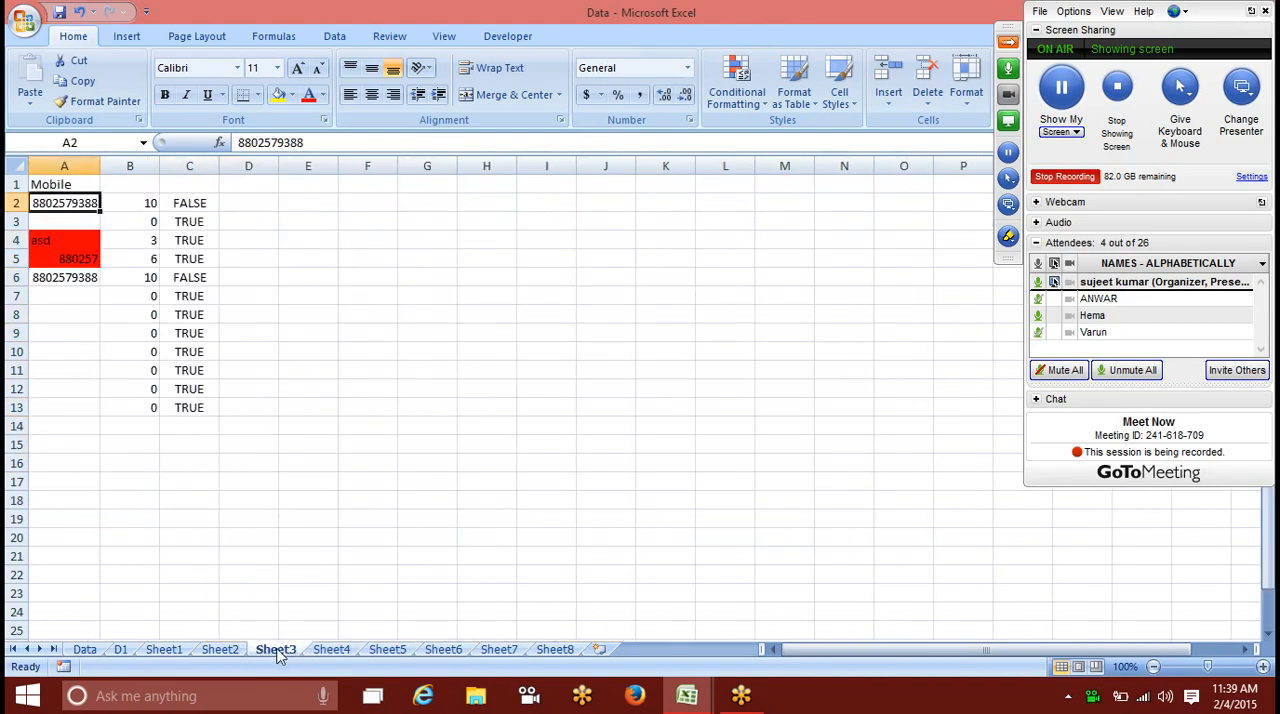
pyautogui.click(219, 649)
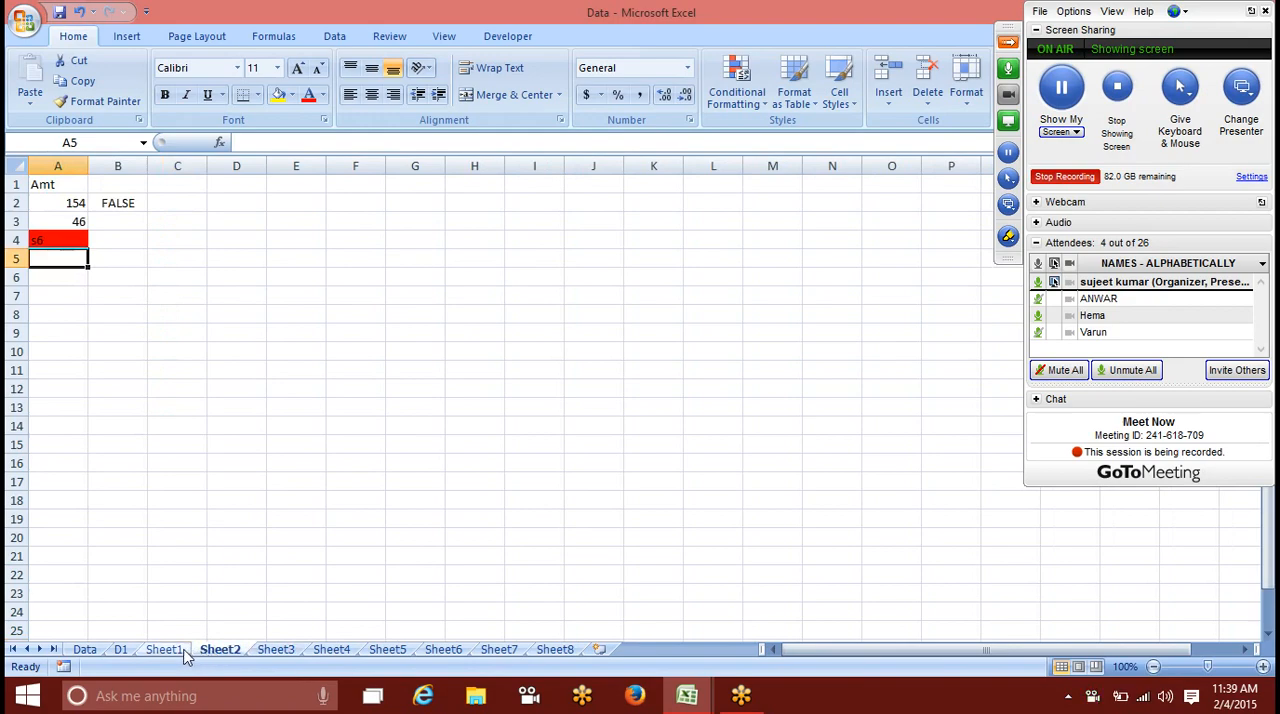
pyautogui.click(176, 650)
pyautogui.click(120, 649)
pyautogui.click(84, 649)
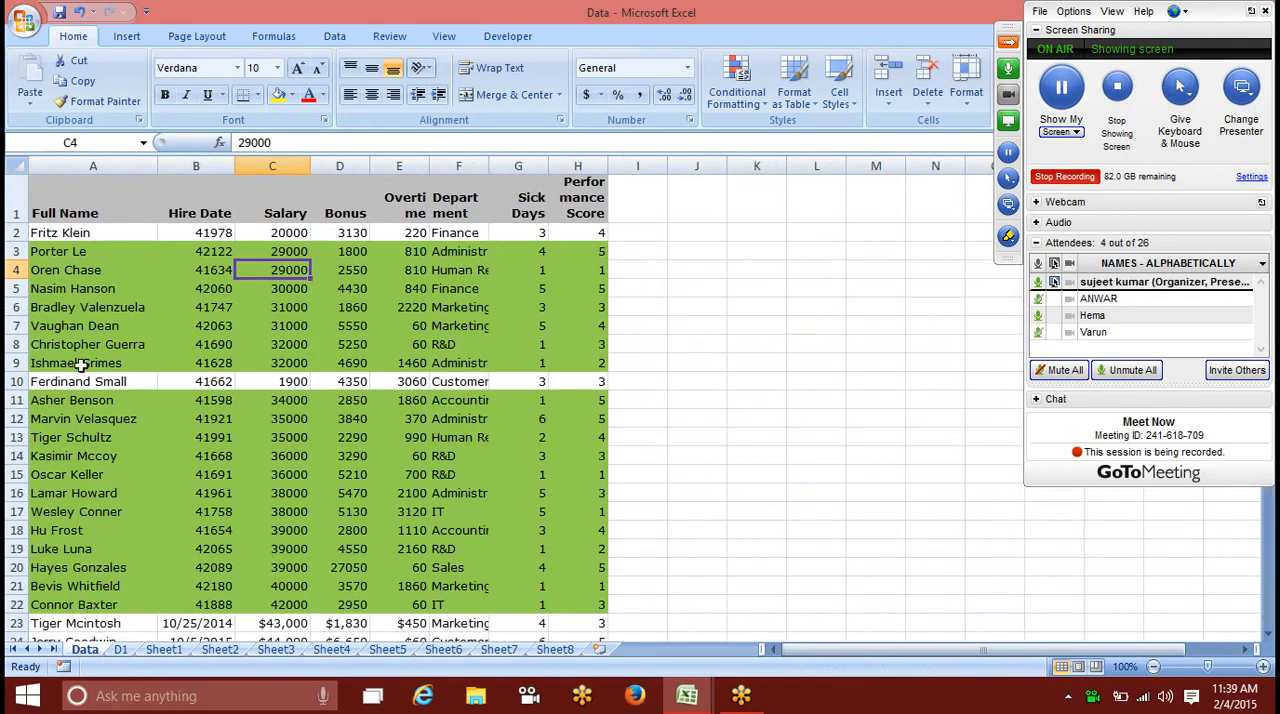
# Step: Save a copy of the workbook to the Desktop under the name Con_Formatting as an Excel Workbook
pyautogui.click(40, 191)
pyautogui.click(24, 18)
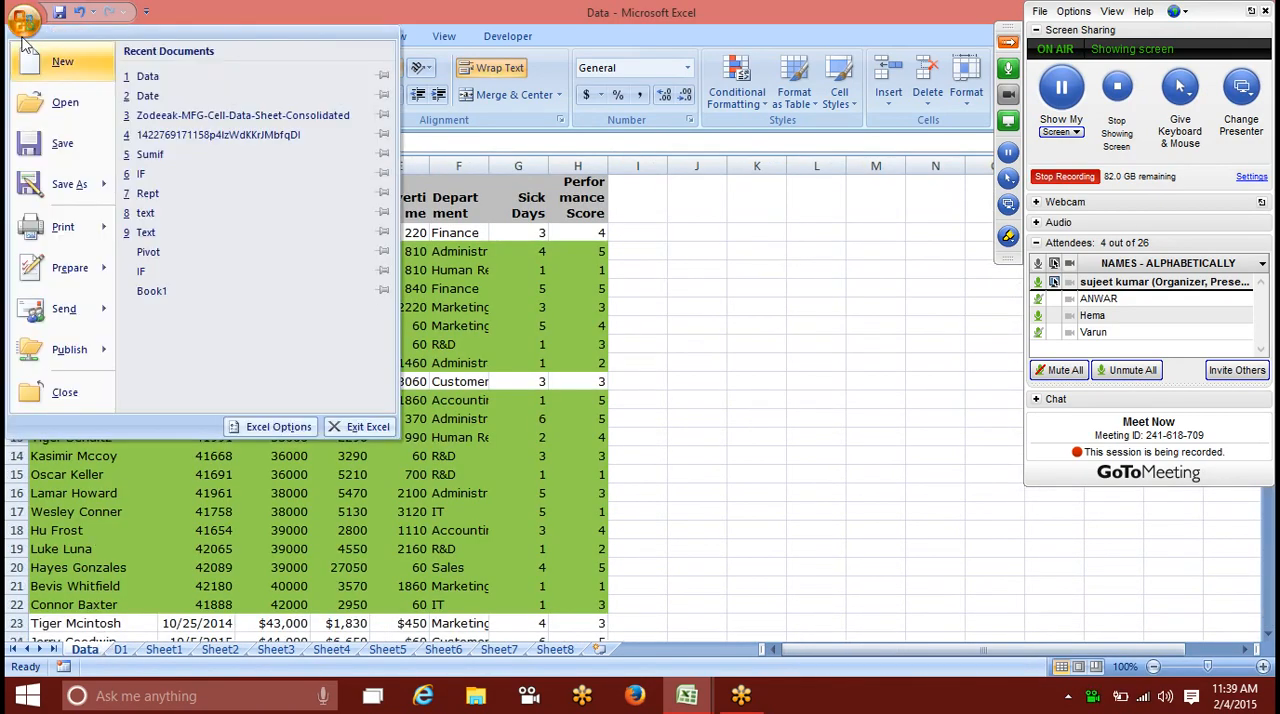
pyautogui.click(68, 185)
pyautogui.scroll(-3, 110, 200)
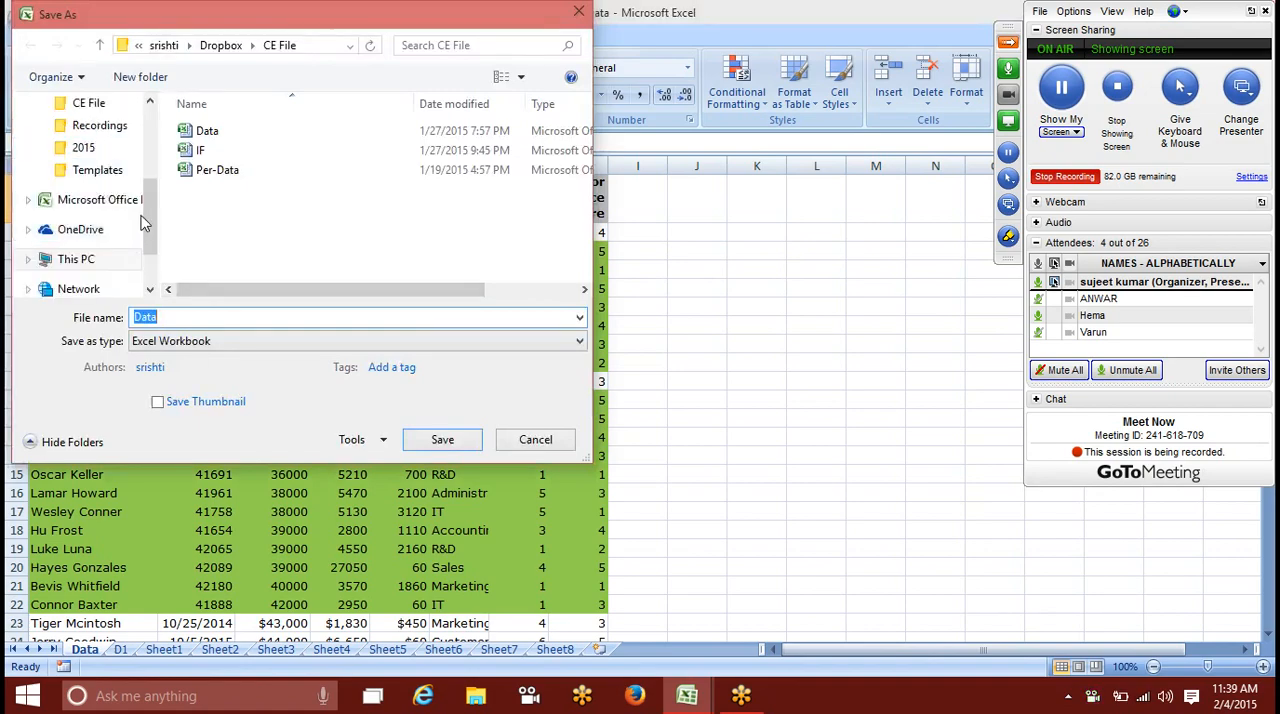
pyautogui.moveTo(143, 222); pyautogui.dragTo(147, 129)
pyautogui.click(98, 134)
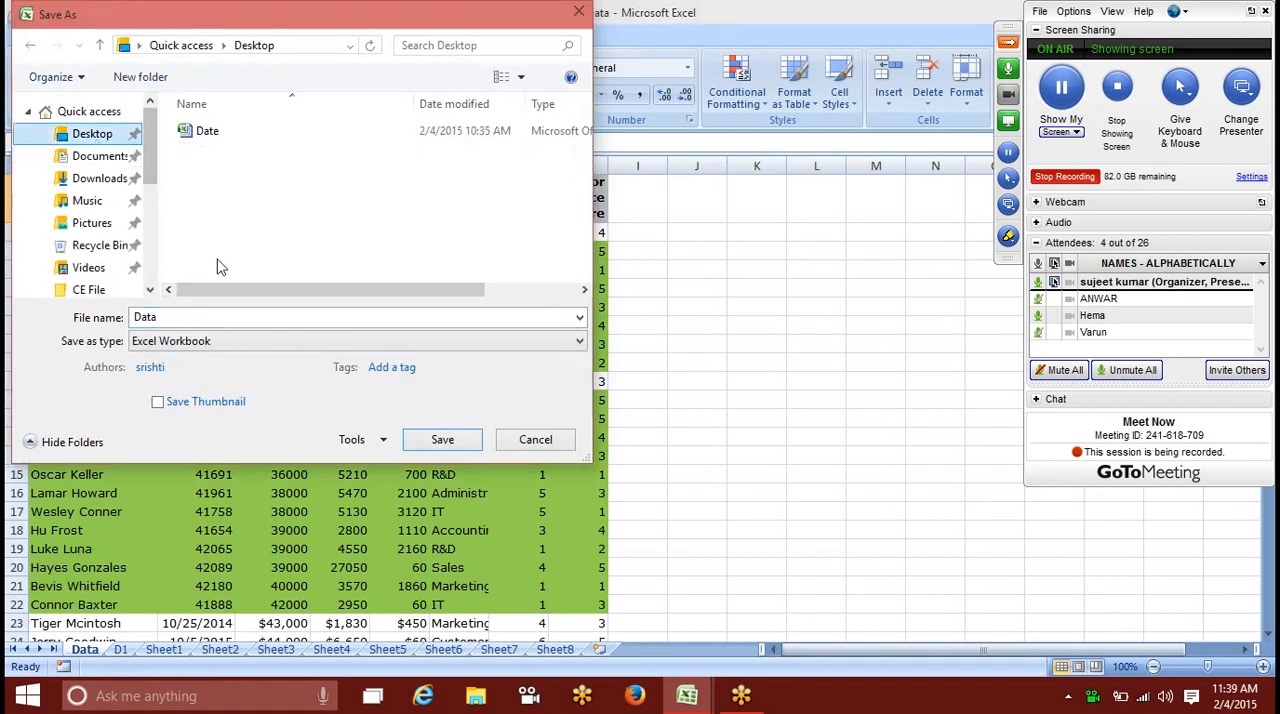
pyautogui.doubleClick(204, 317)
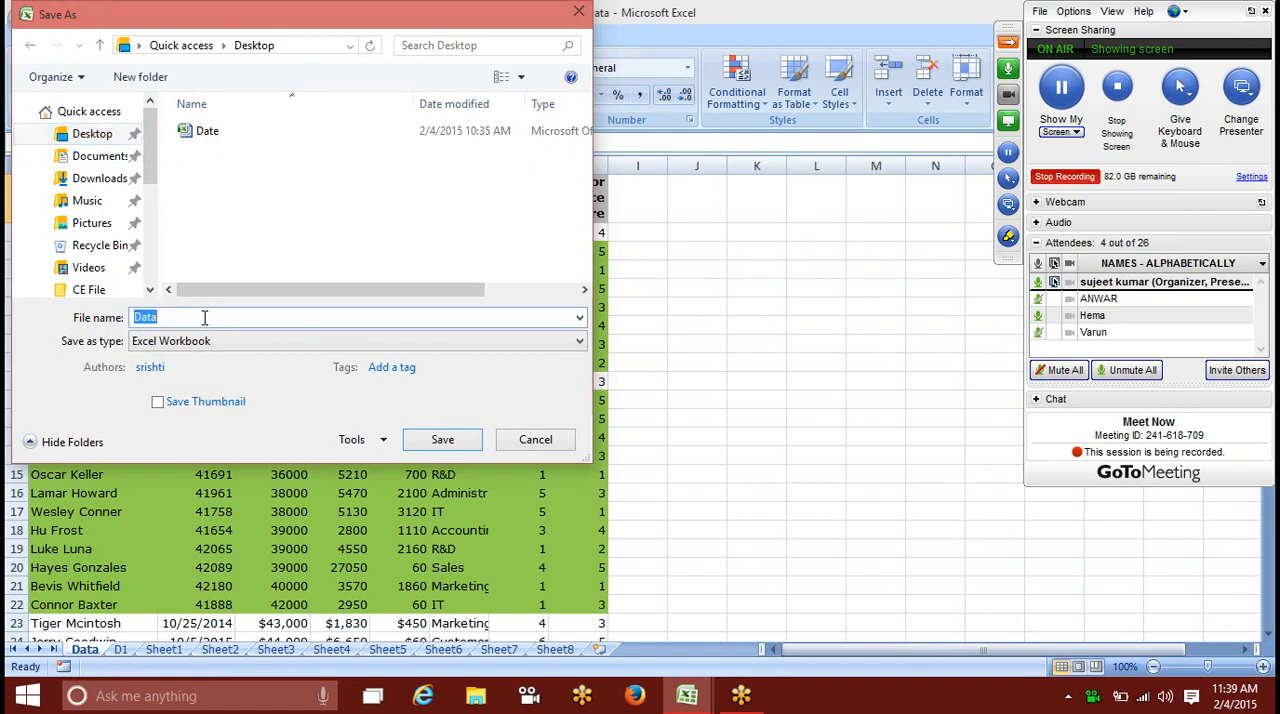
pyautogui.write('Con_Forma')
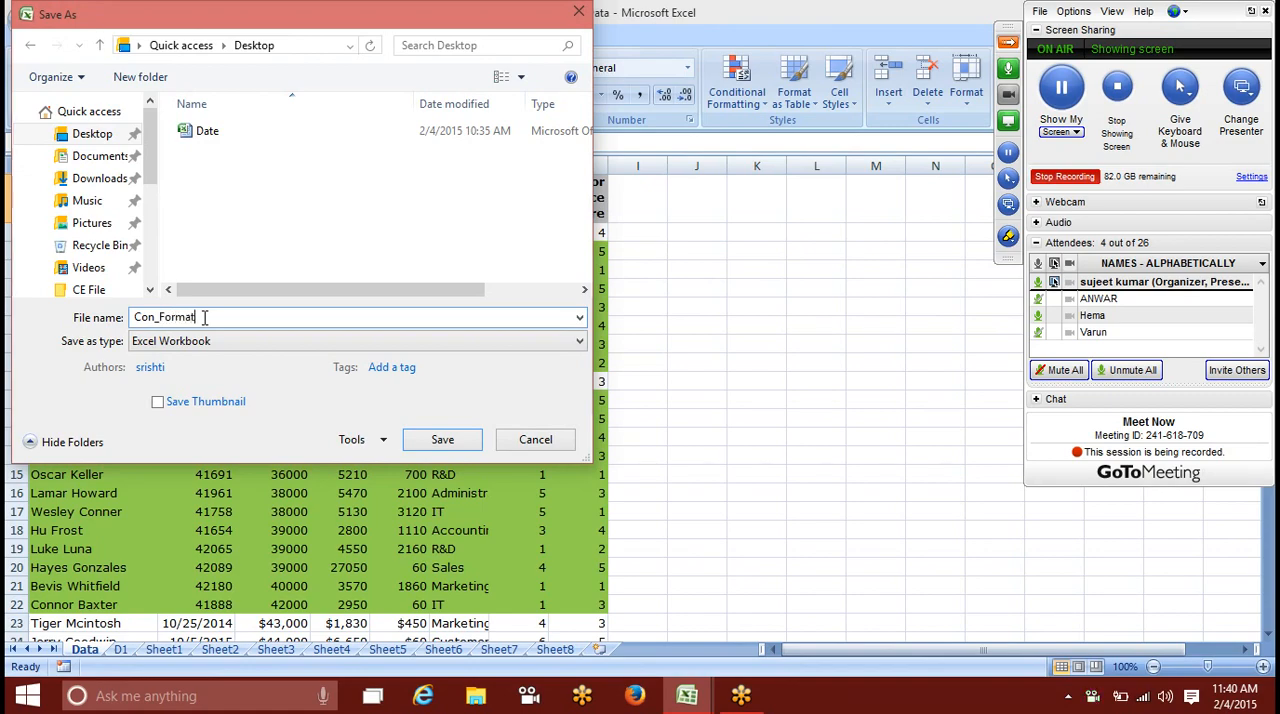
pyautogui.write('tting')
pyautogui.click(455, 440)
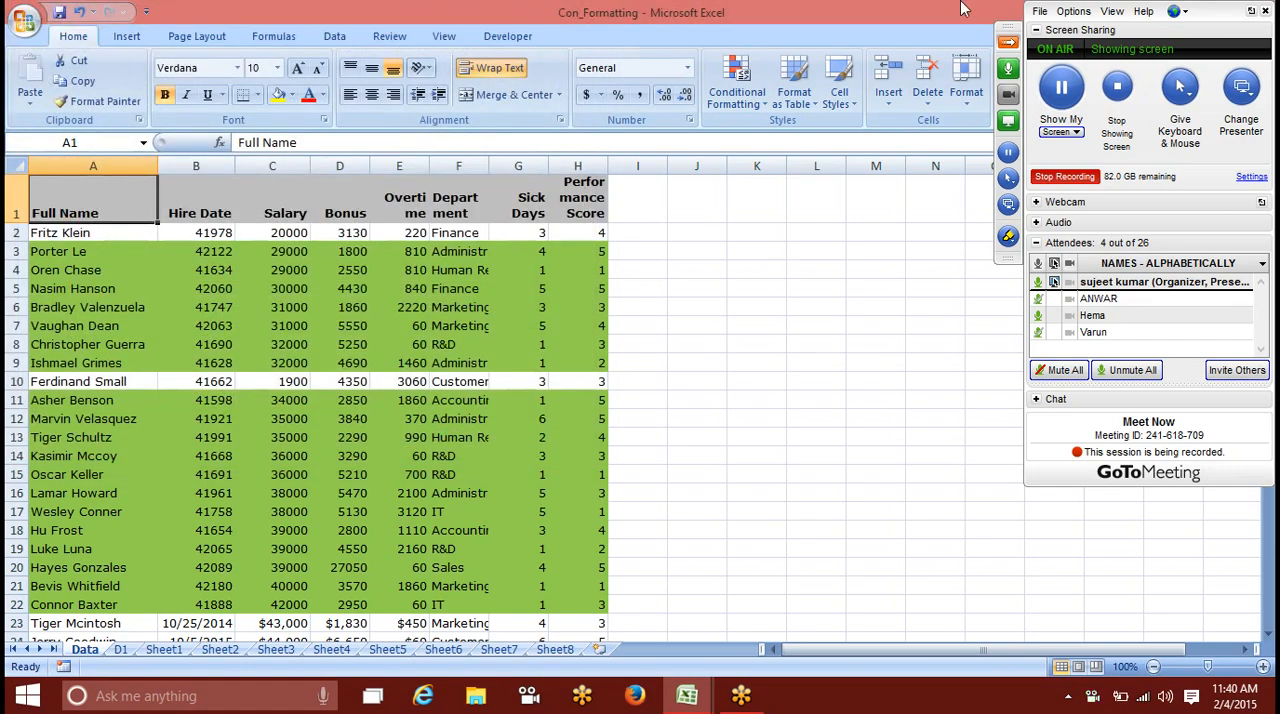
# Step: Close the Con_Formatting workbook and the Date workbook that is still open
pyautogui.doubleClick(657, 14)
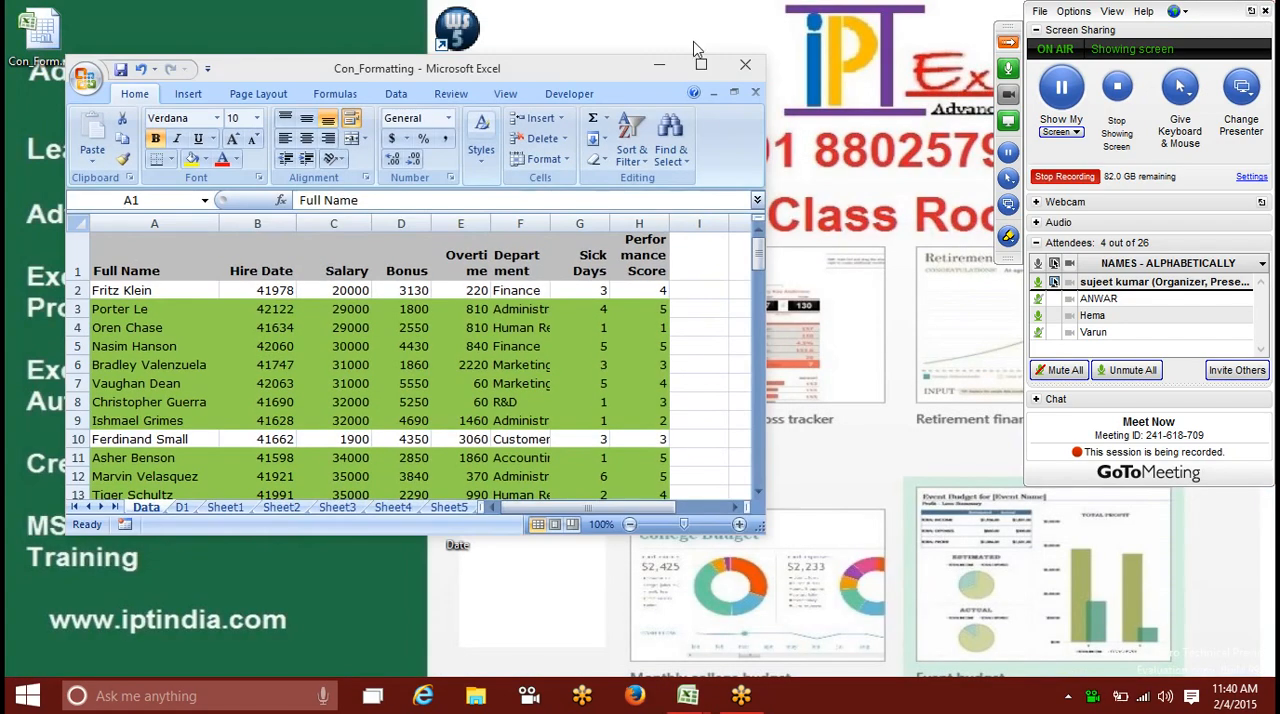
pyautogui.click(747, 70)
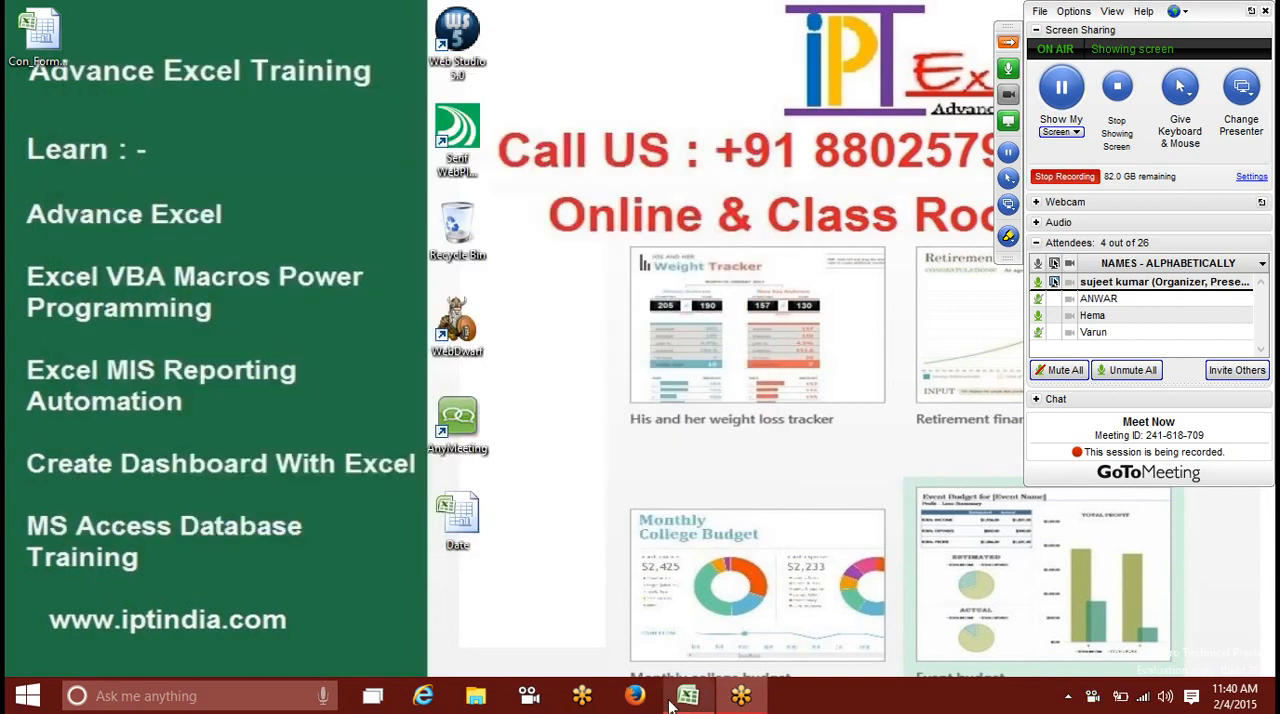
pyautogui.moveTo(713, 708)
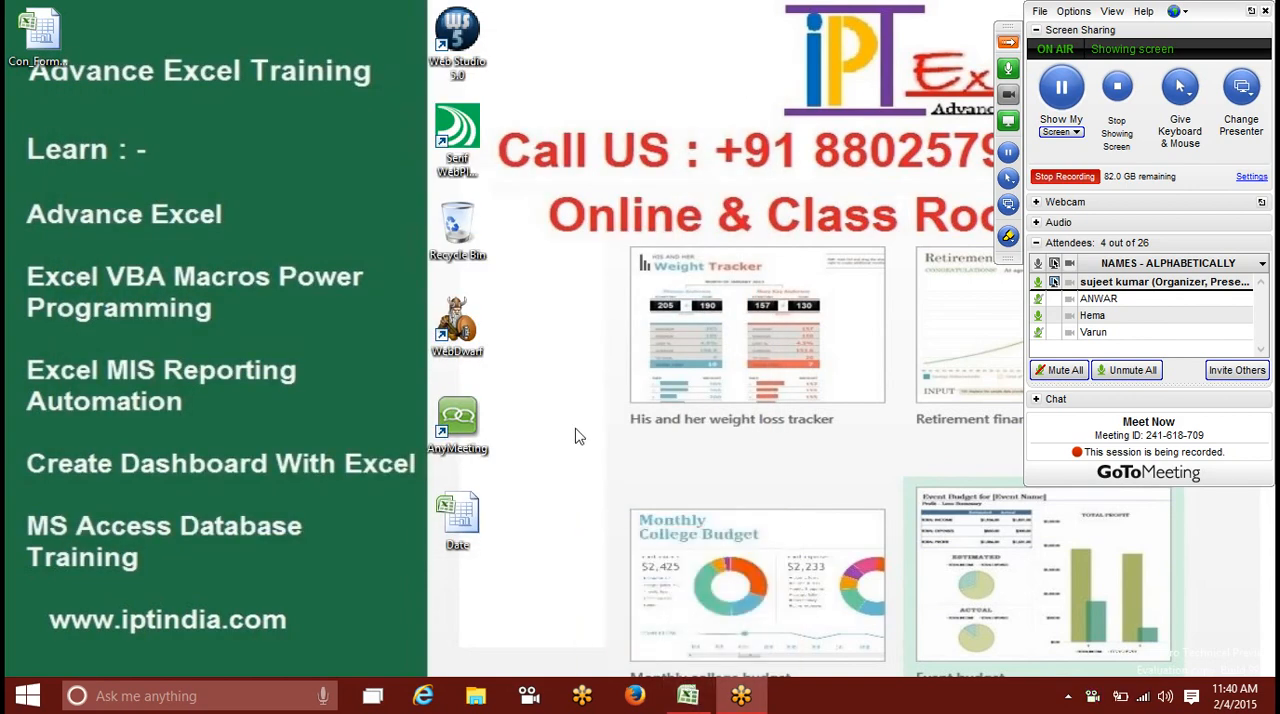
pyautogui.click(688, 696)
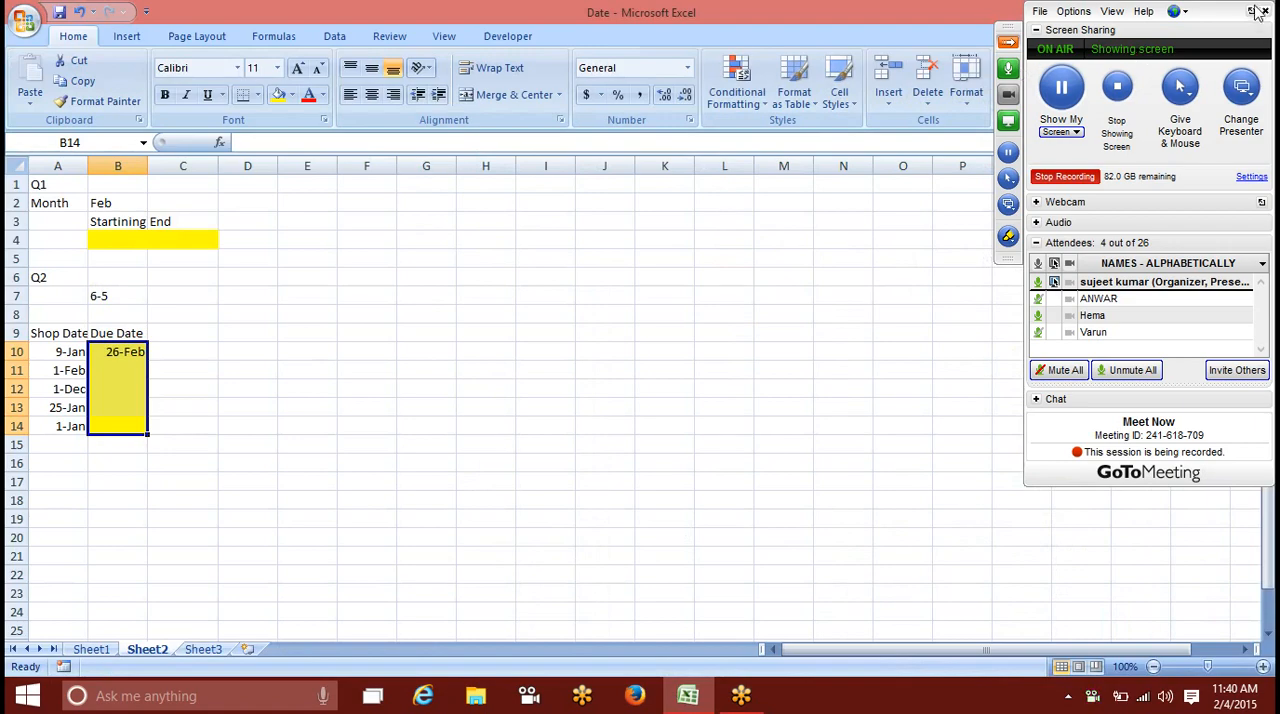
pyautogui.doubleClick(897, 11)
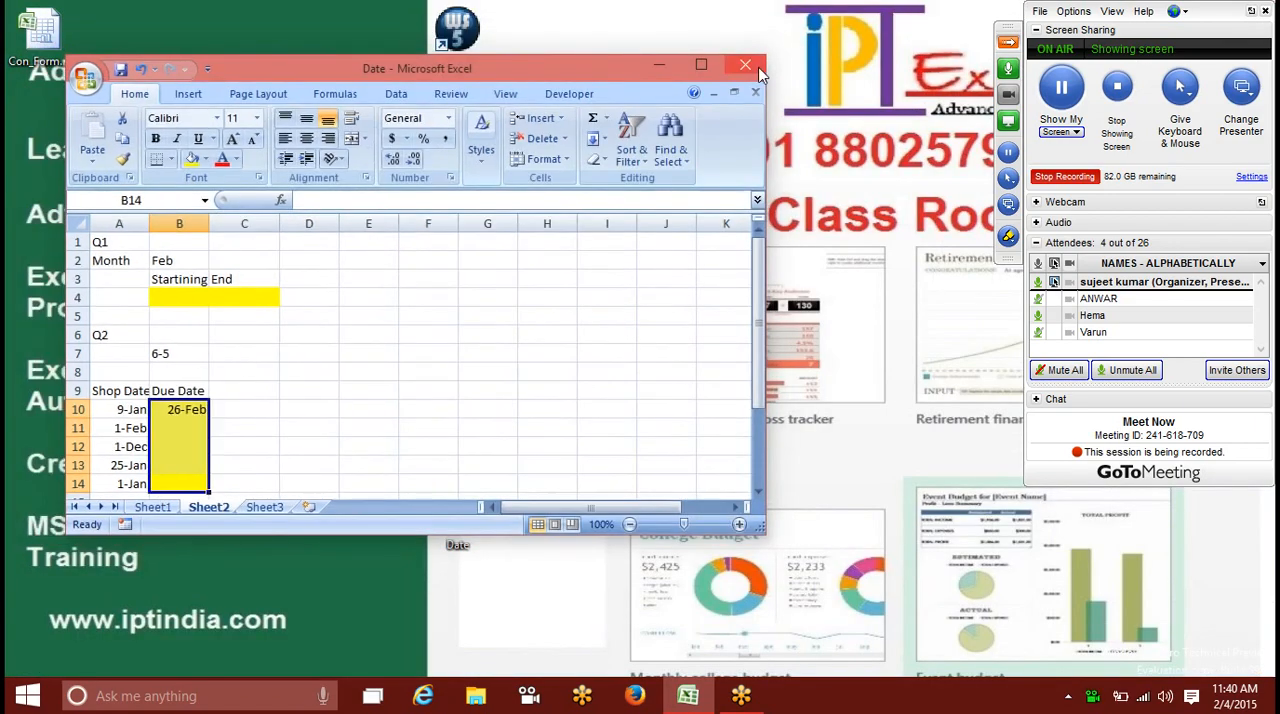
pyautogui.click(688, 696)
# Step: Search Windows for 2013 and launch Excel 2013
pyautogui.press('super')
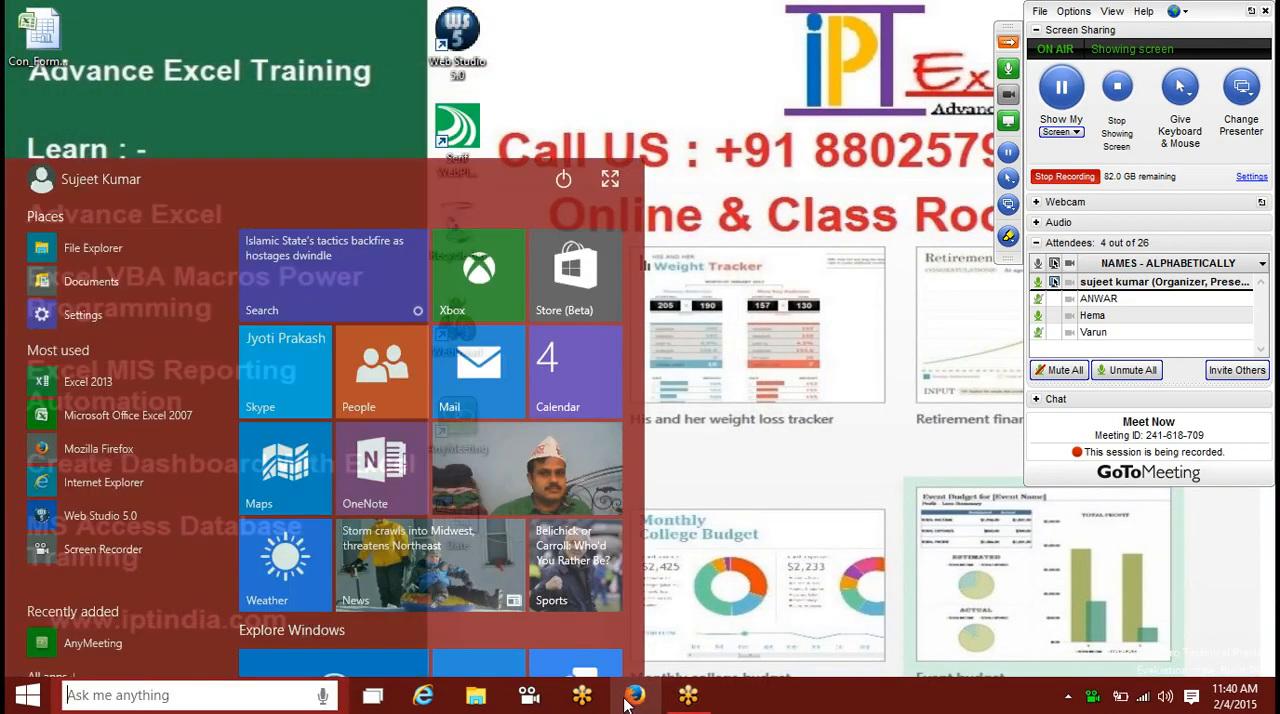
pyautogui.write('2013')
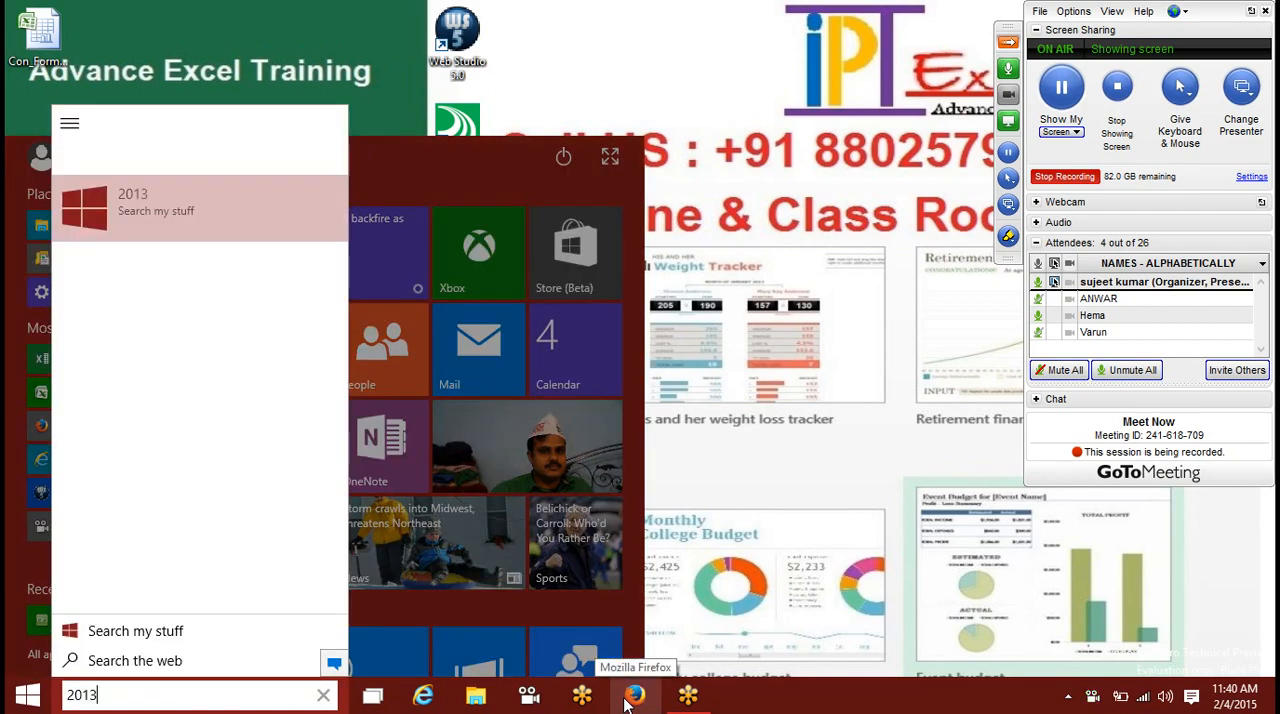
pyautogui.press('Return')
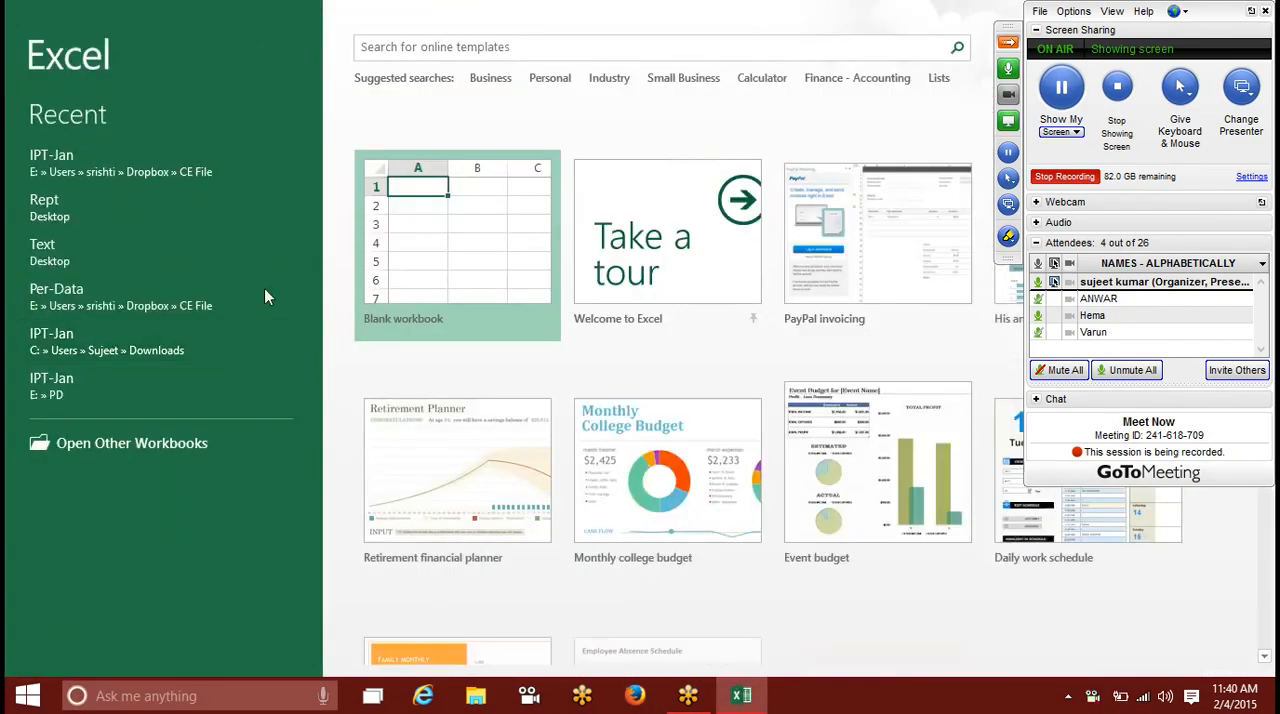
# Step: Open the recent IPT-Jan workbook and copy the e-mail addresses in D21:D24 of the Mail_Calss sheet
pyautogui.click(128, 166)
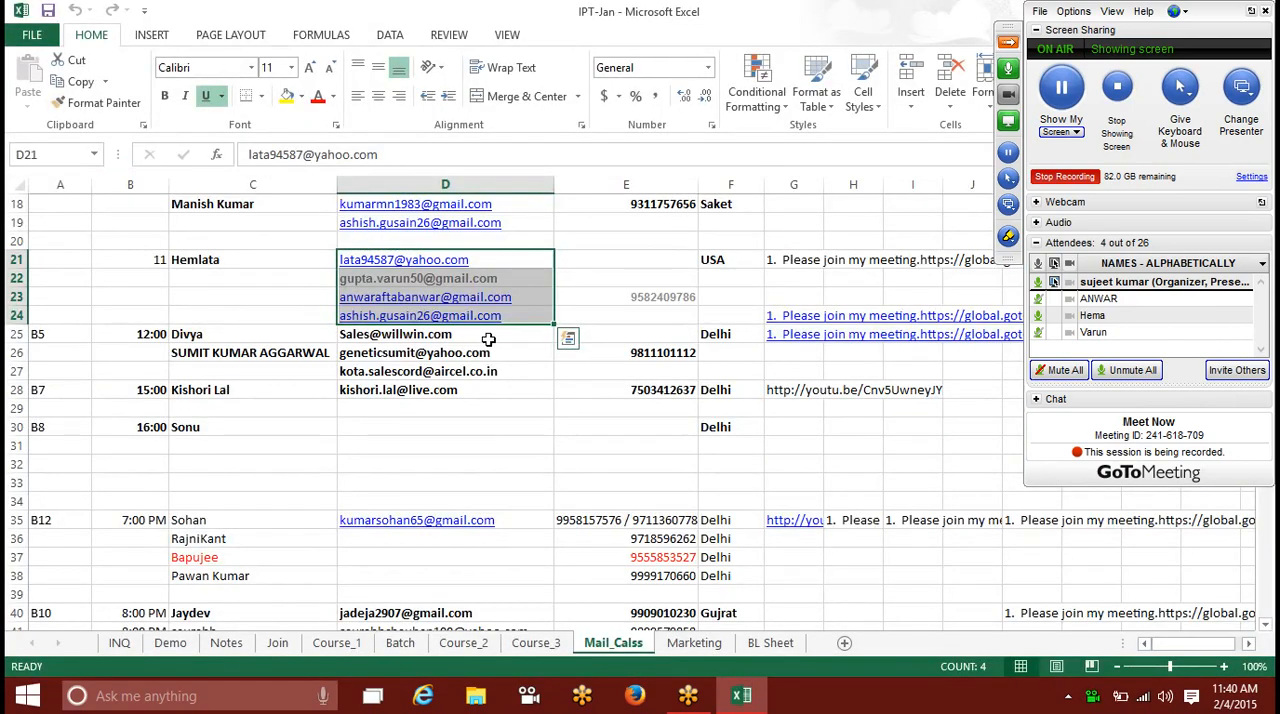
pyautogui.hotkey('ctrl', 'c')
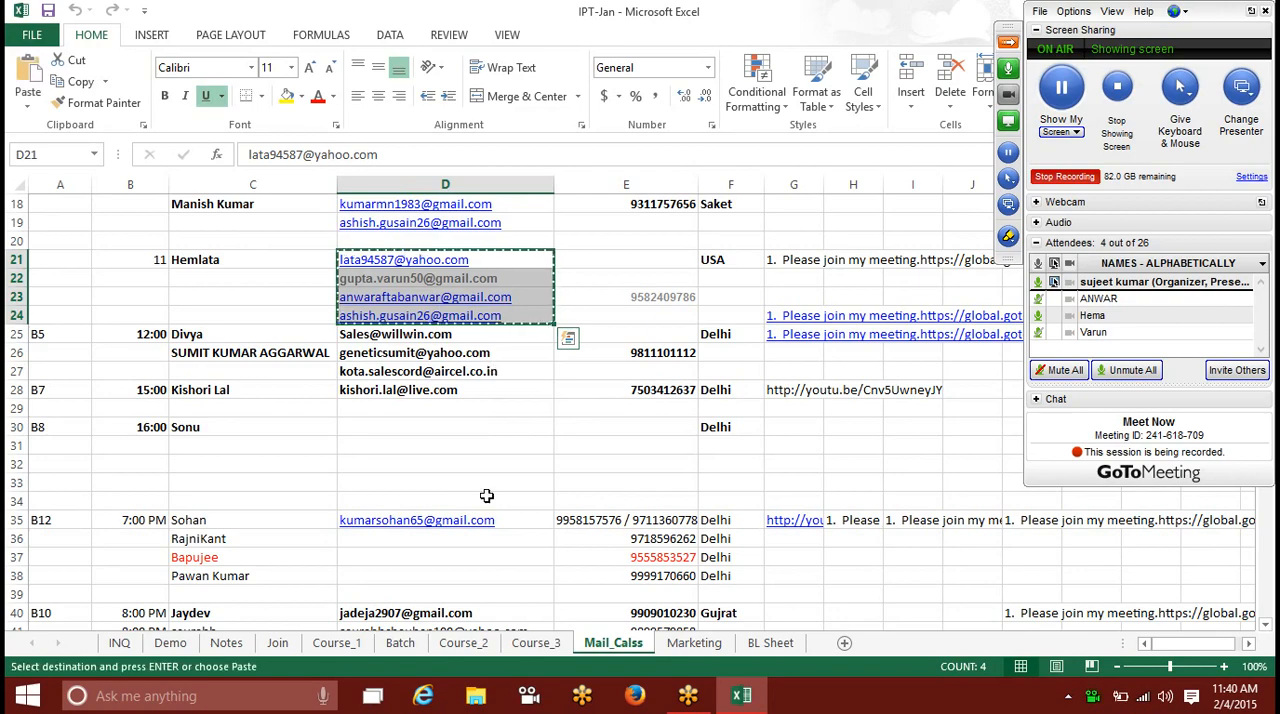
# Step: Switch to Firefox, maximize its window and go to the Gmail inbox
pyautogui.click(567, 573)
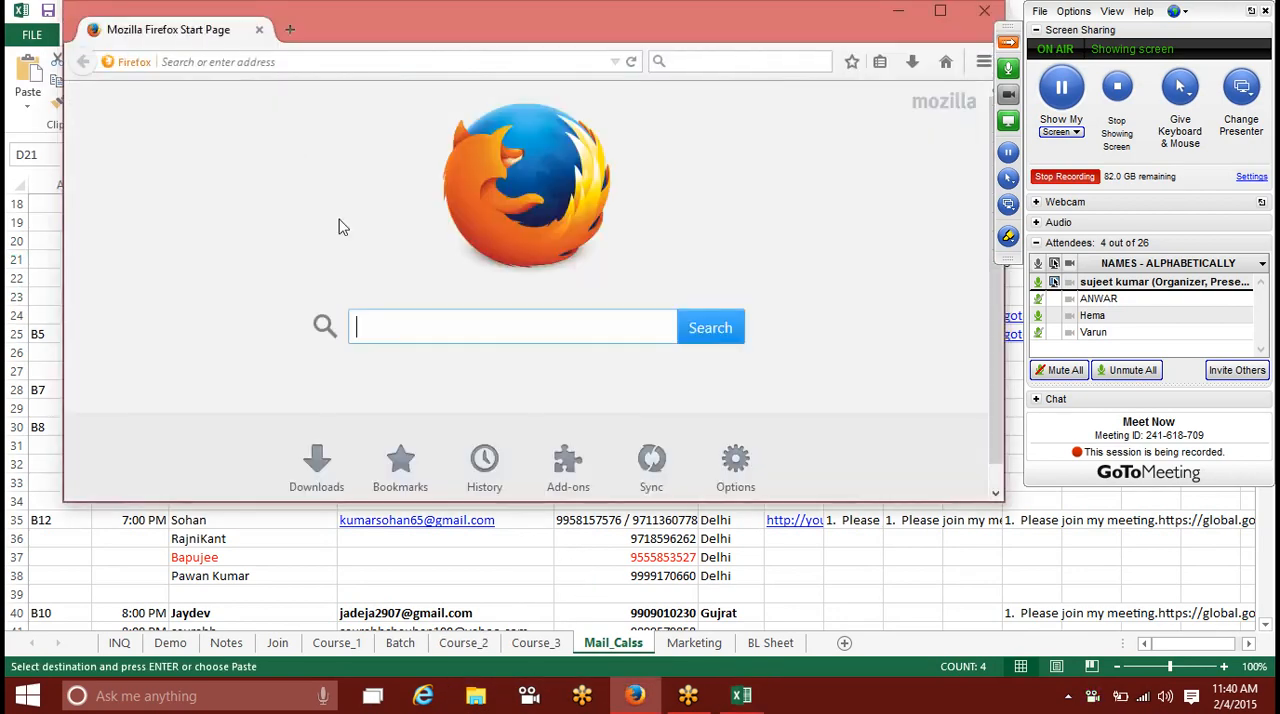
pyautogui.doubleClick(305, 29)
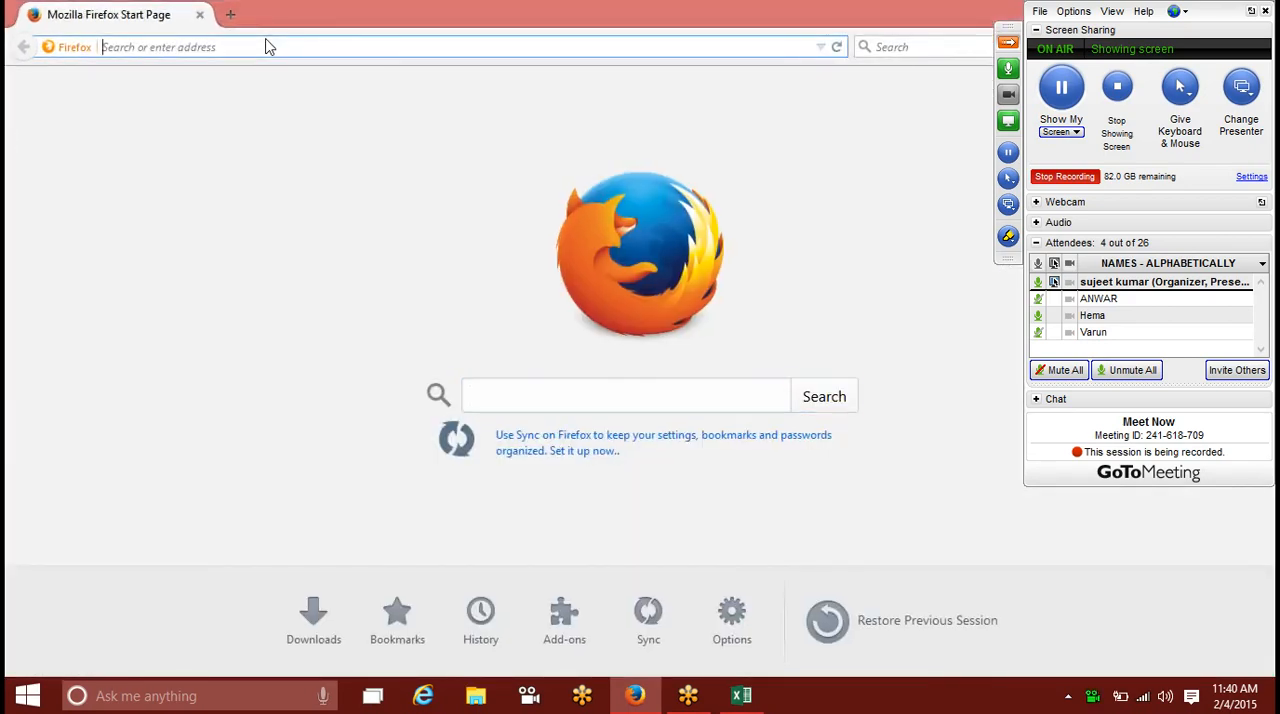
pyautogui.write('gm')
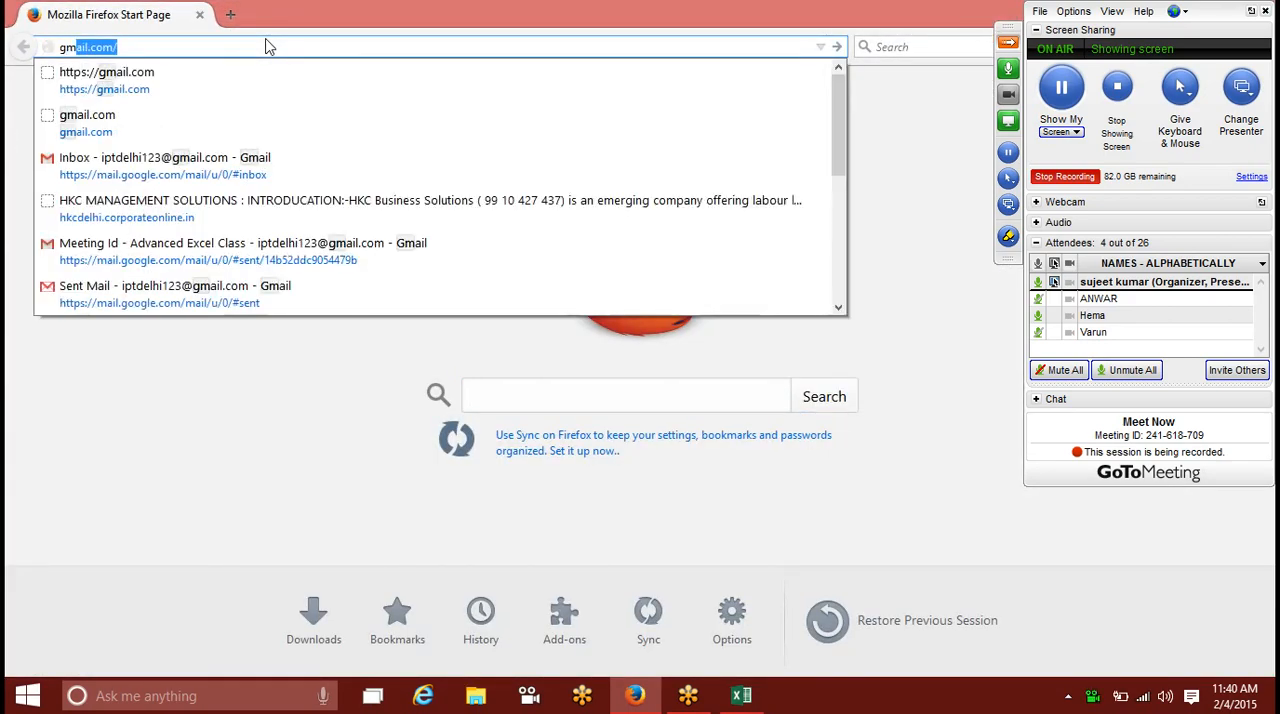
pyautogui.press('Right')
pyautogui.press('BackSpace')
pyautogui.press('Return')
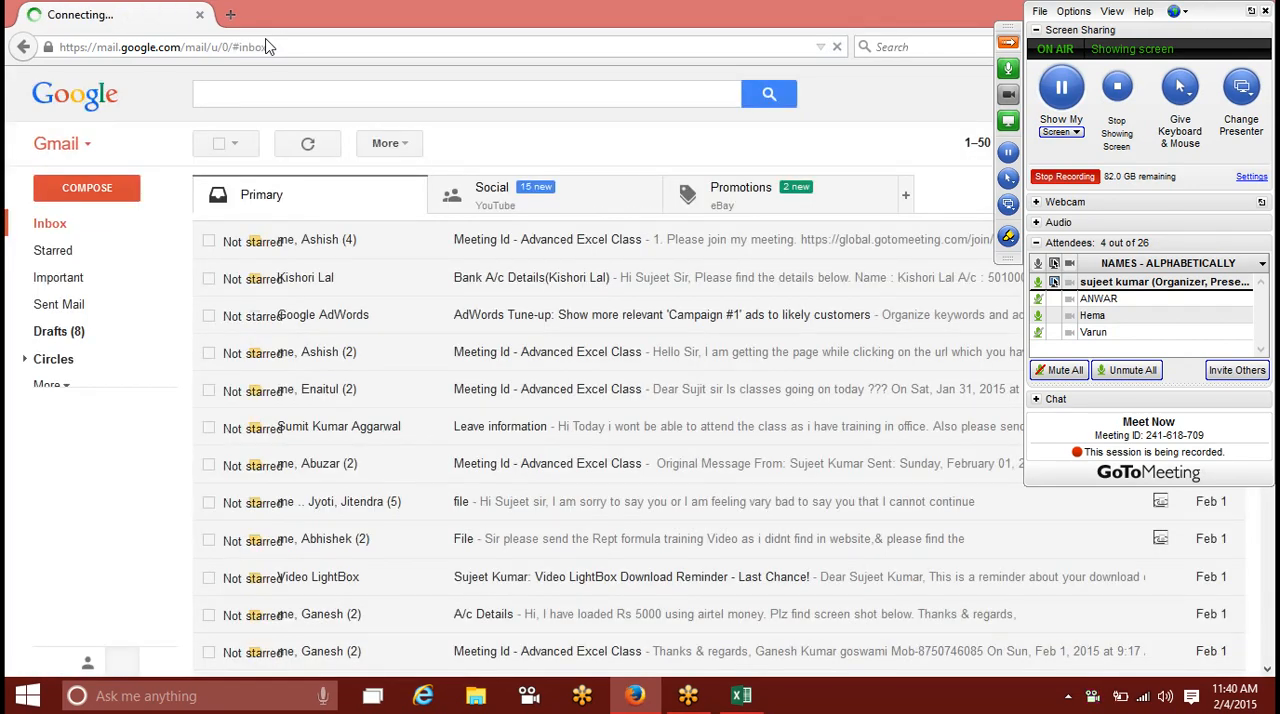
# Step: Compose a new message addressed to the copied e-mail addresses with the subject File
pyautogui.click(128, 193)
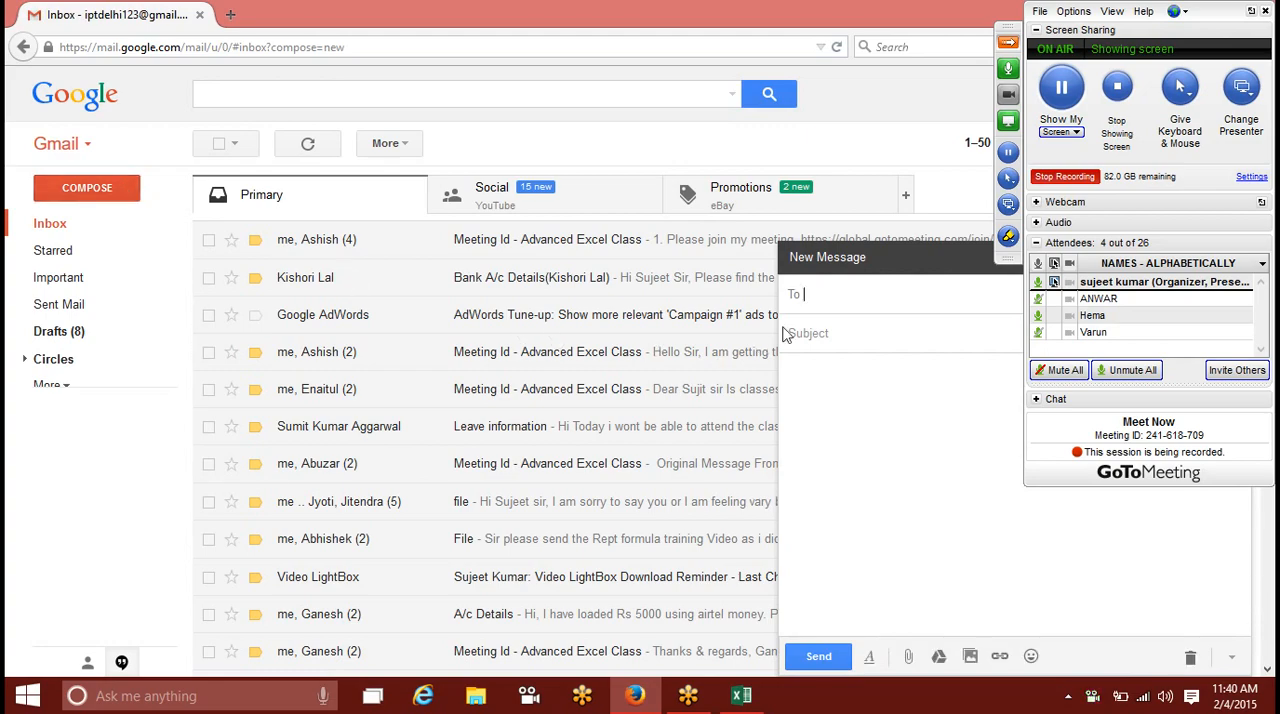
pyautogui.hotkey('ctrl', 'v')
pyautogui.click(843, 388)
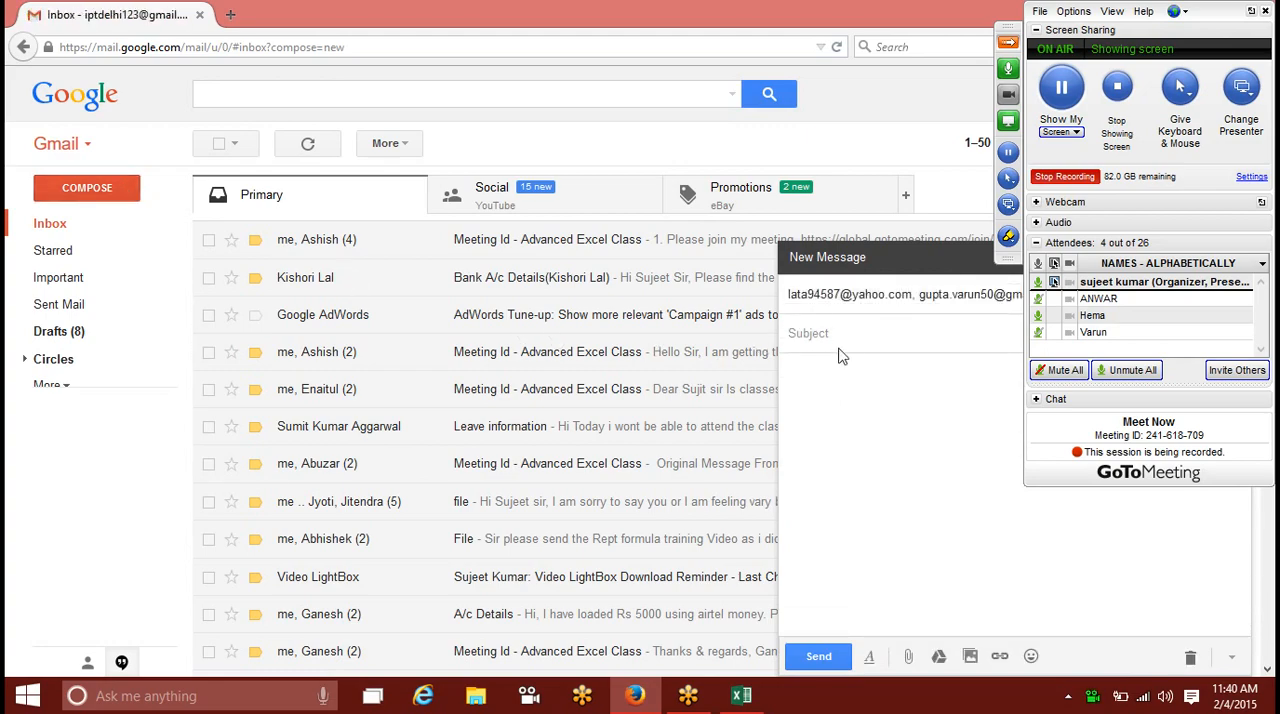
pyautogui.write('File')
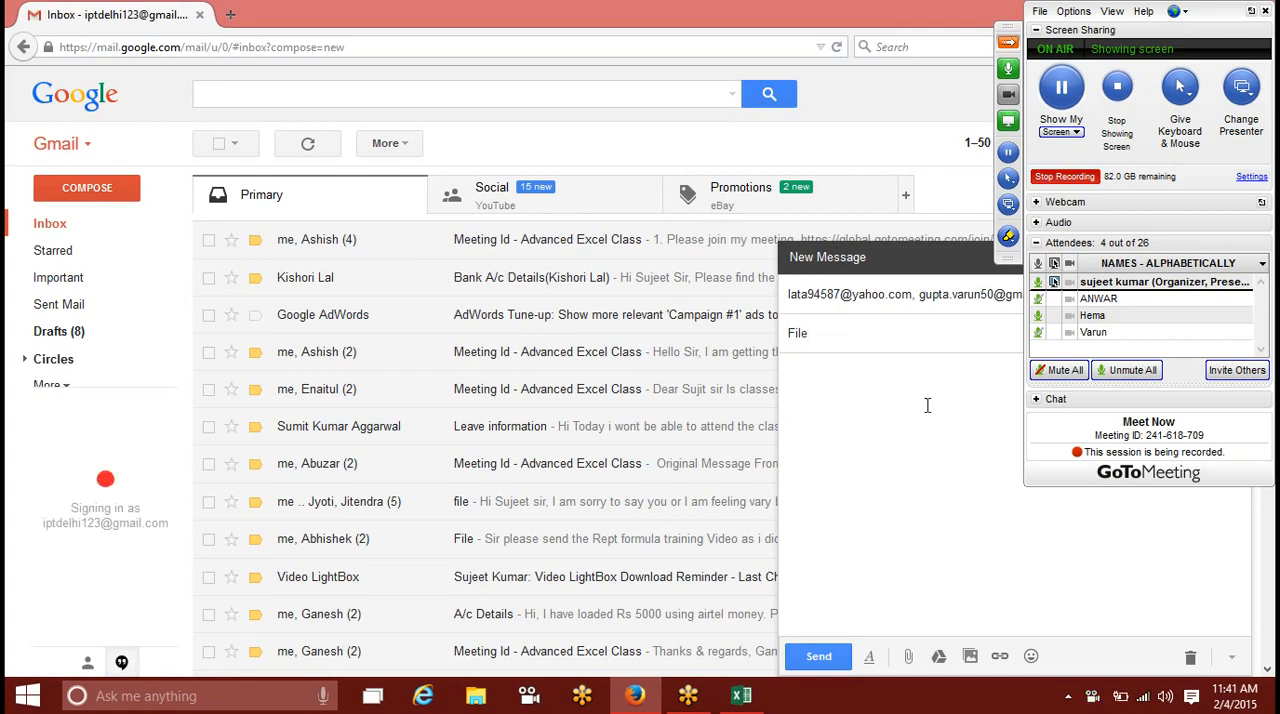
pyautogui.press('Tab')
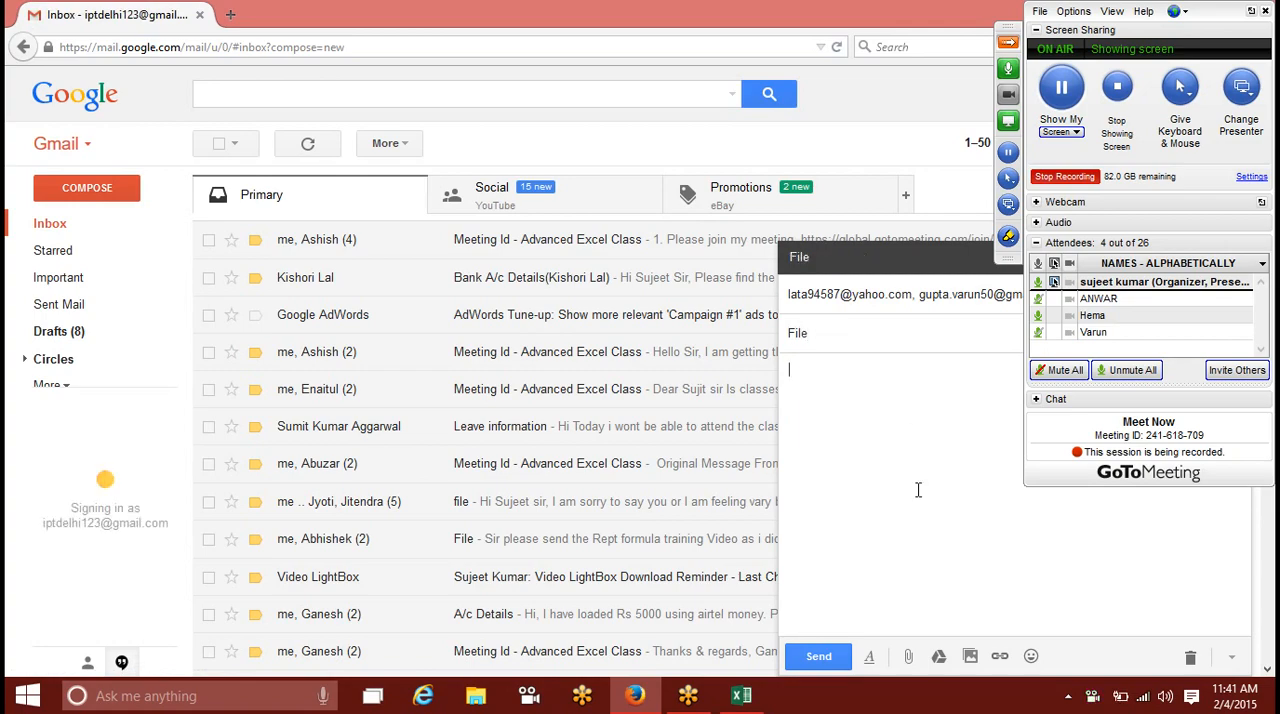
# Step: Attach the Con_Formatting workbook from the Desktop to the message and try to send it
pyautogui.click(908, 656)
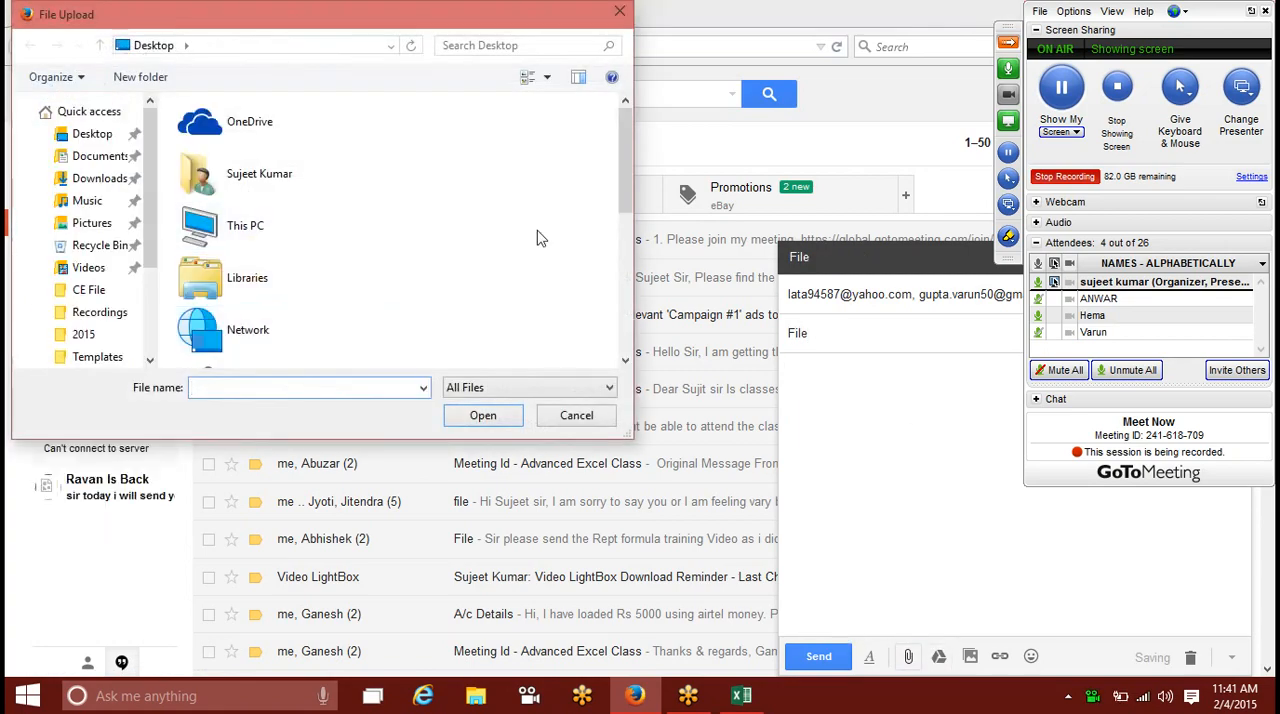
pyautogui.moveTo(625, 200); pyautogui.dragTo(641, 331)
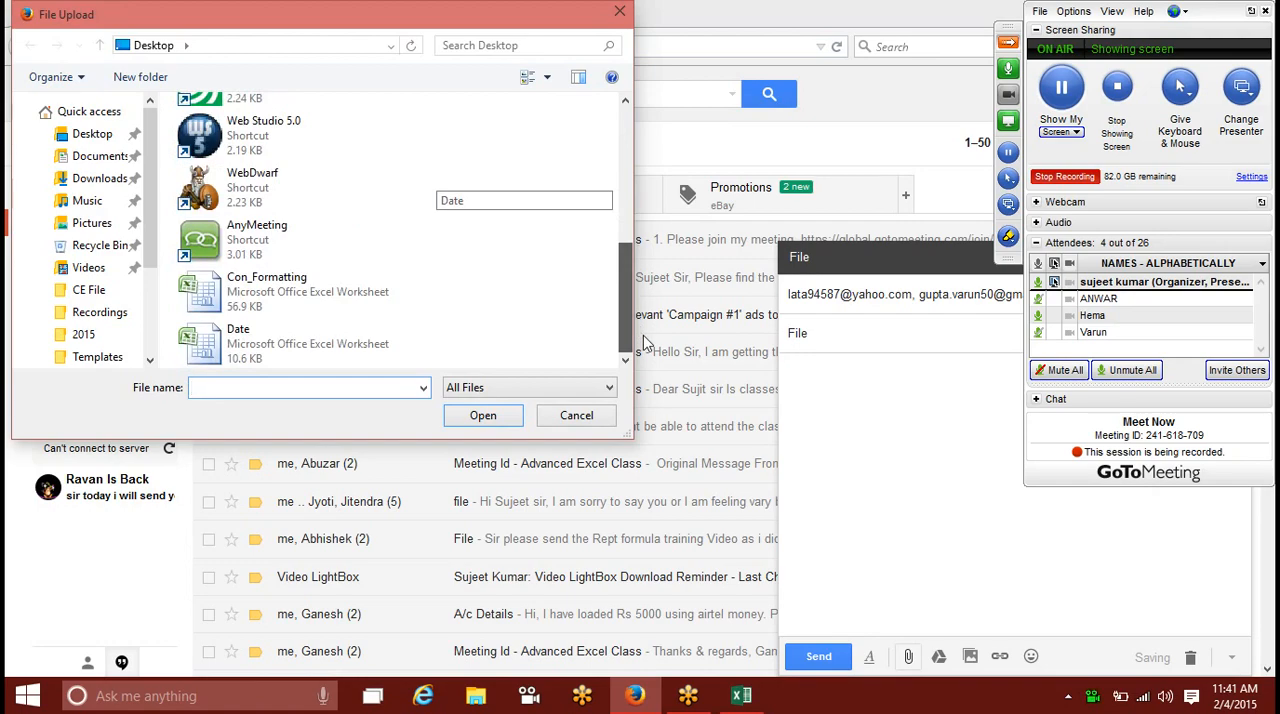
pyautogui.doubleClick(334, 288)
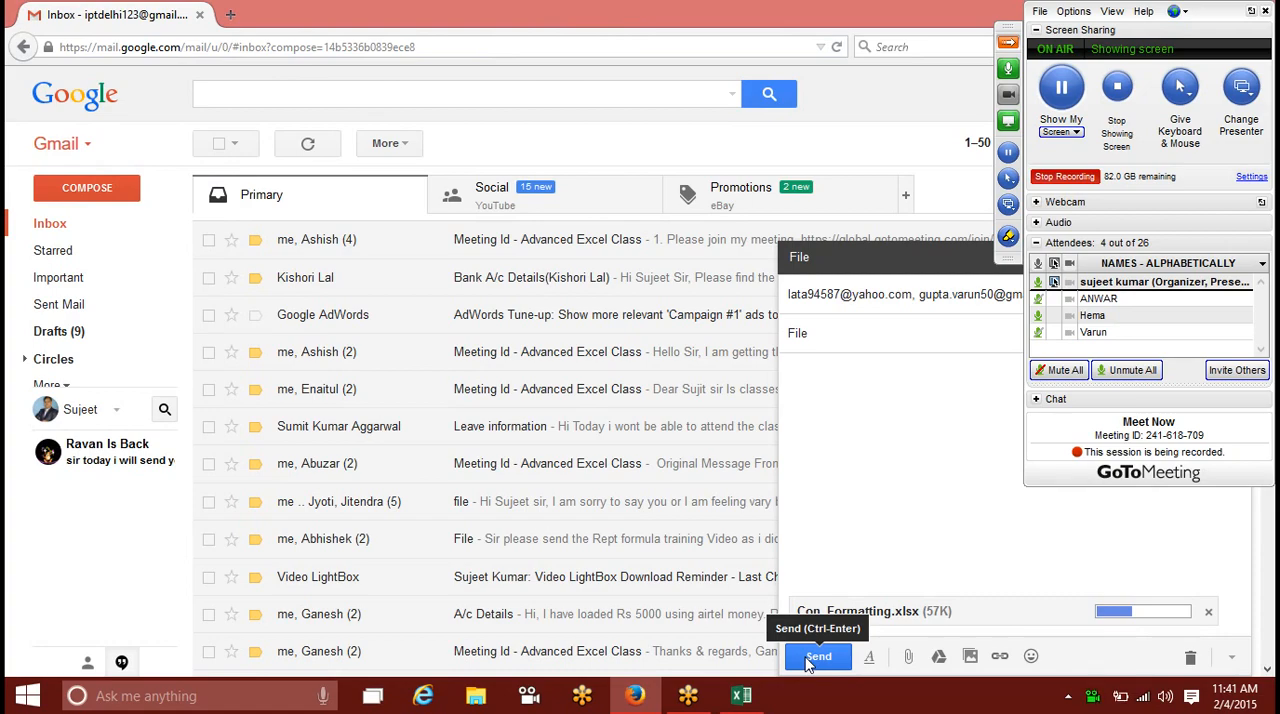
pyautogui.click(812, 657)
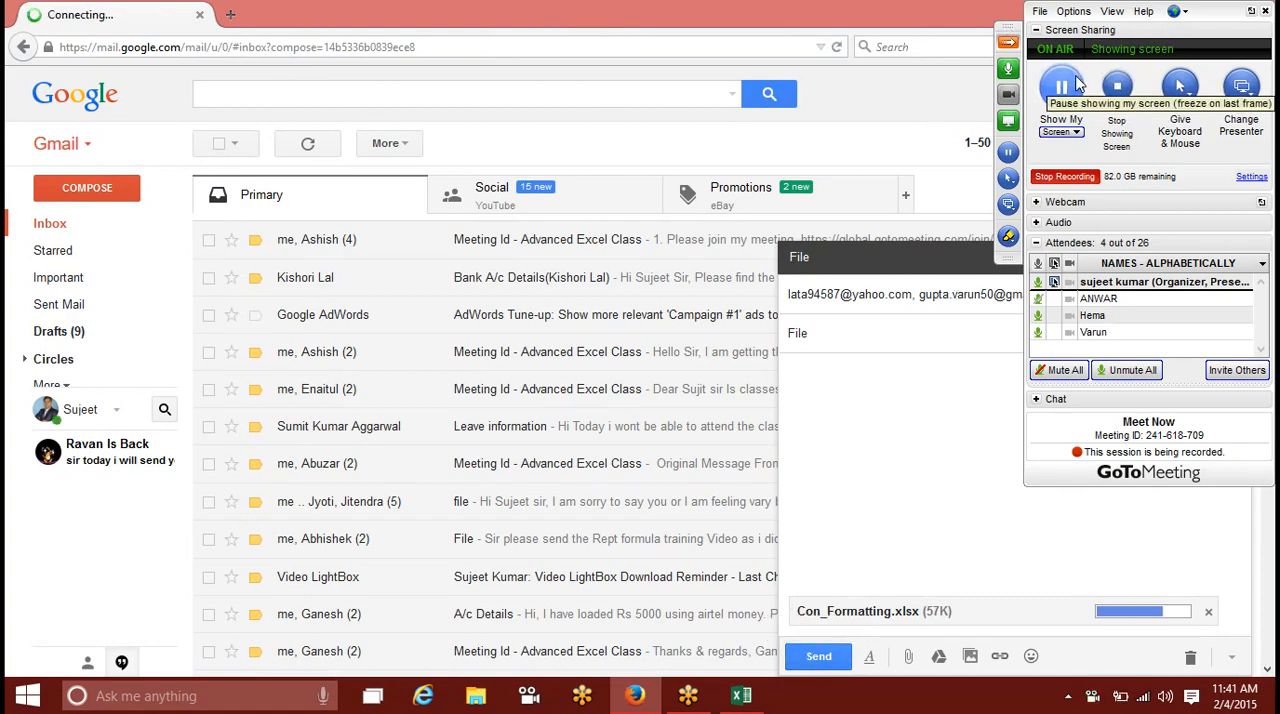
# Step: Show the desktop, stop the GoToMeeting recording and end the meeting for all attendees
pyautogui.press('super+d')
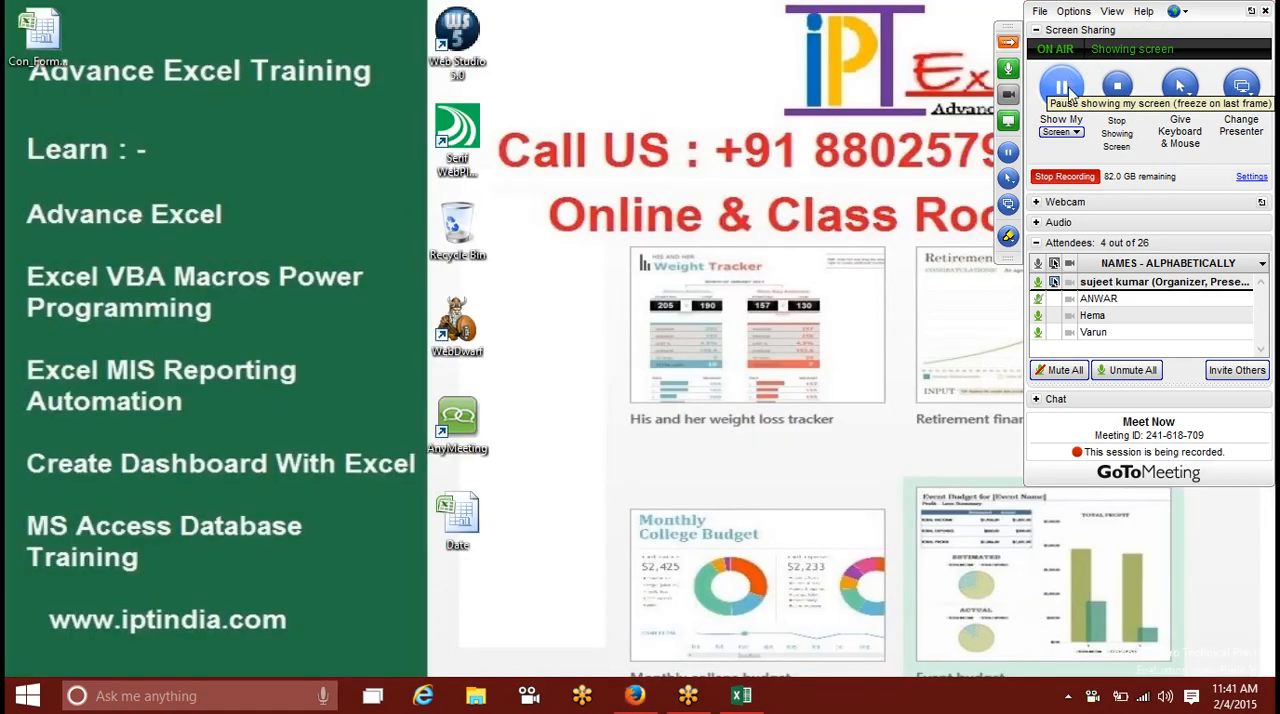
pyautogui.click(1060, 177)
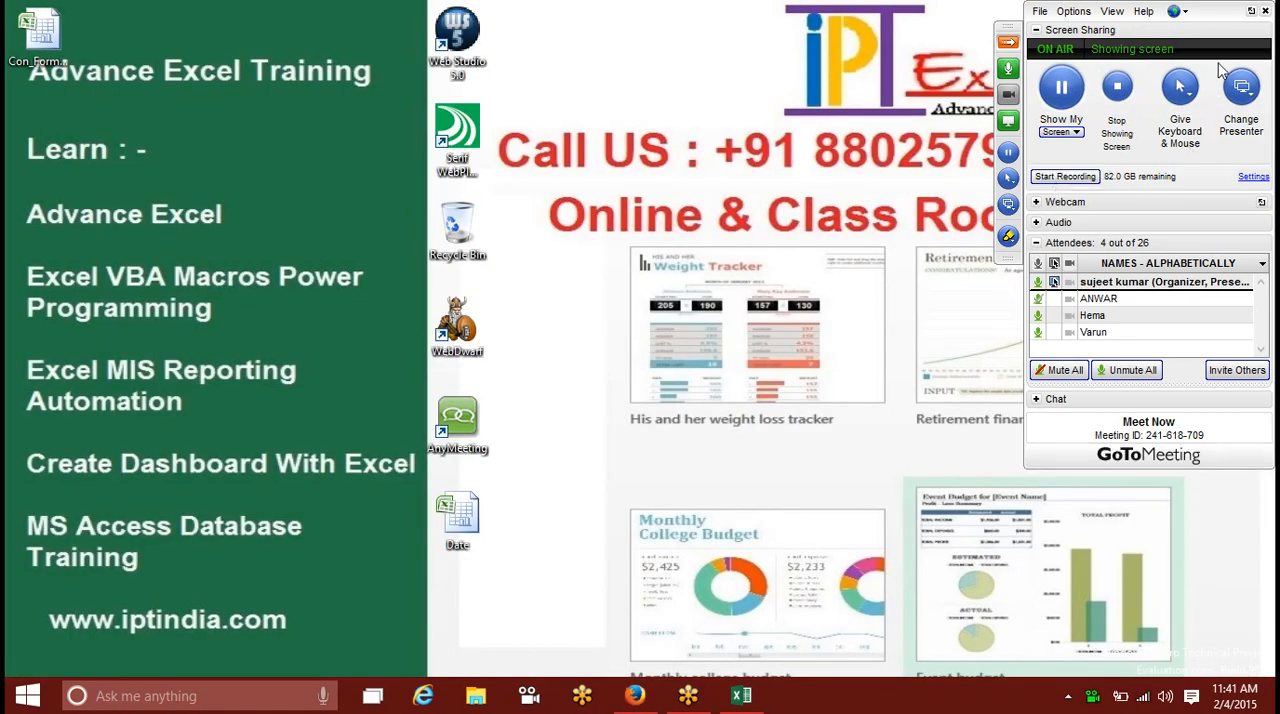
pyautogui.click(1265, 10)
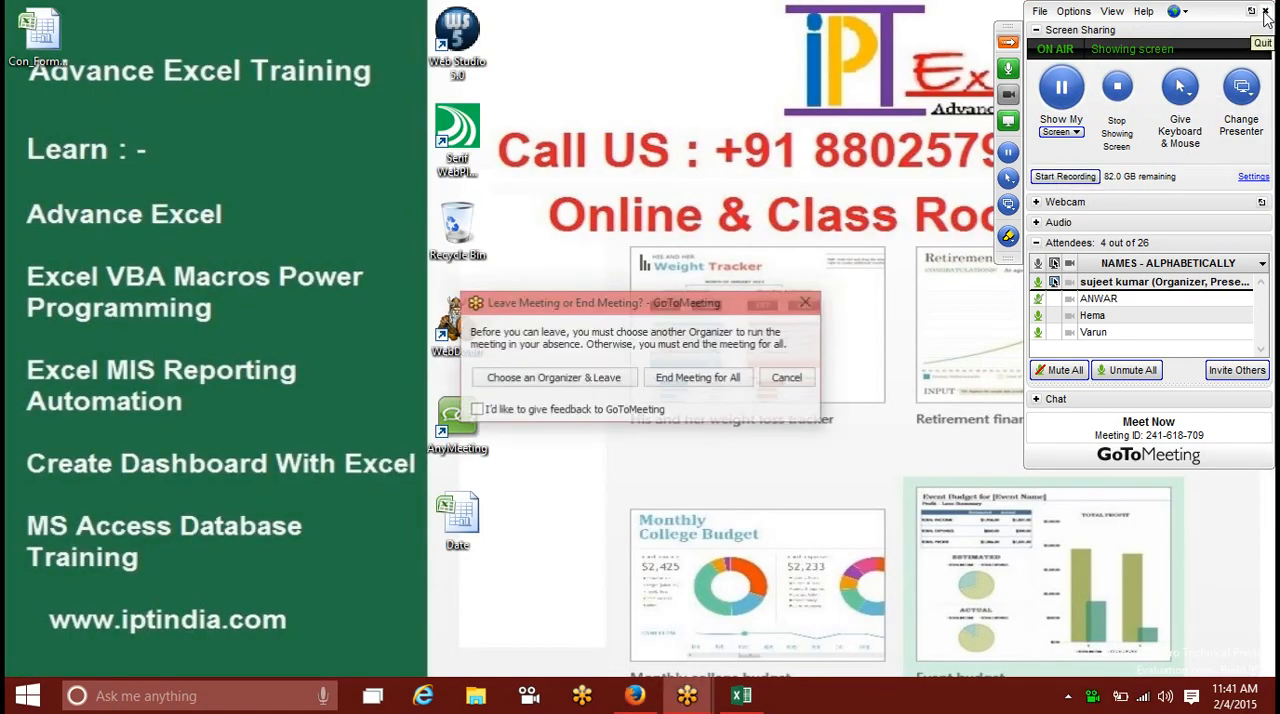
pyautogui.click(705, 385)
pyautogui.click(704, 380)
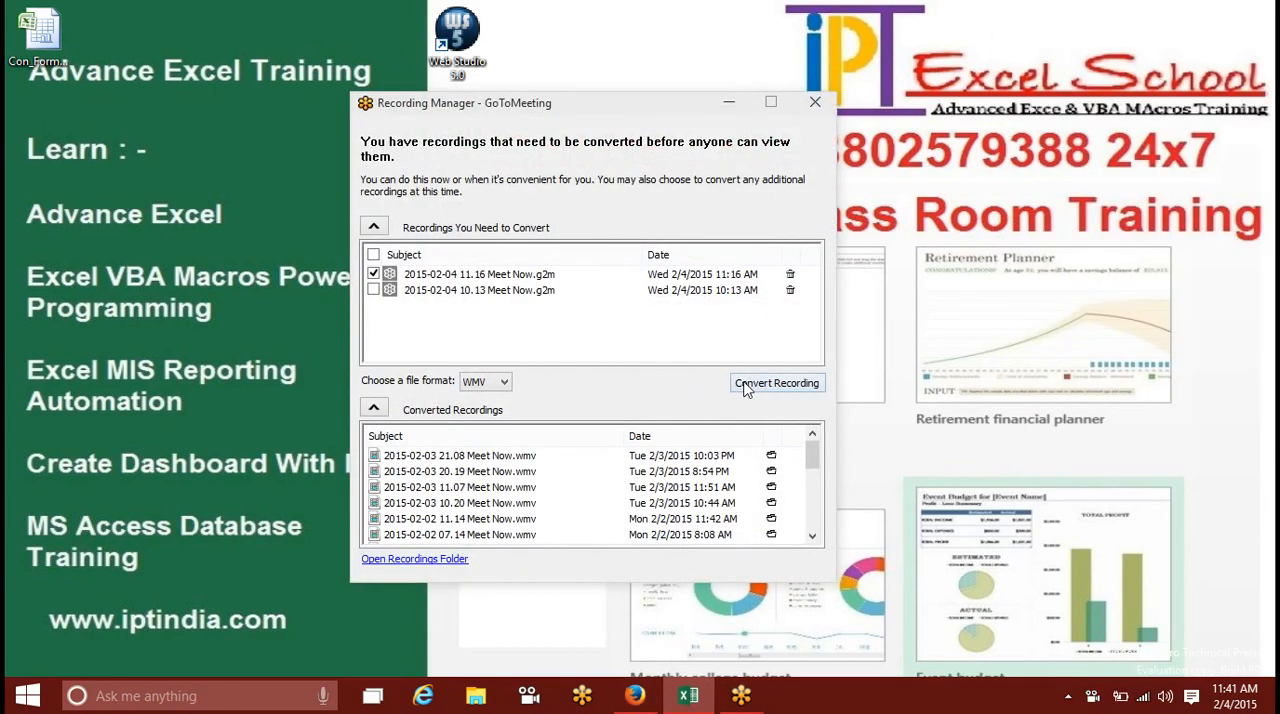
# Step: Start converting both 2015-02-04 Meet Now recordings to WMV and clear the GoToMeeting windows off the desktop
pyautogui.click(373, 289)
pyautogui.click(752, 384)
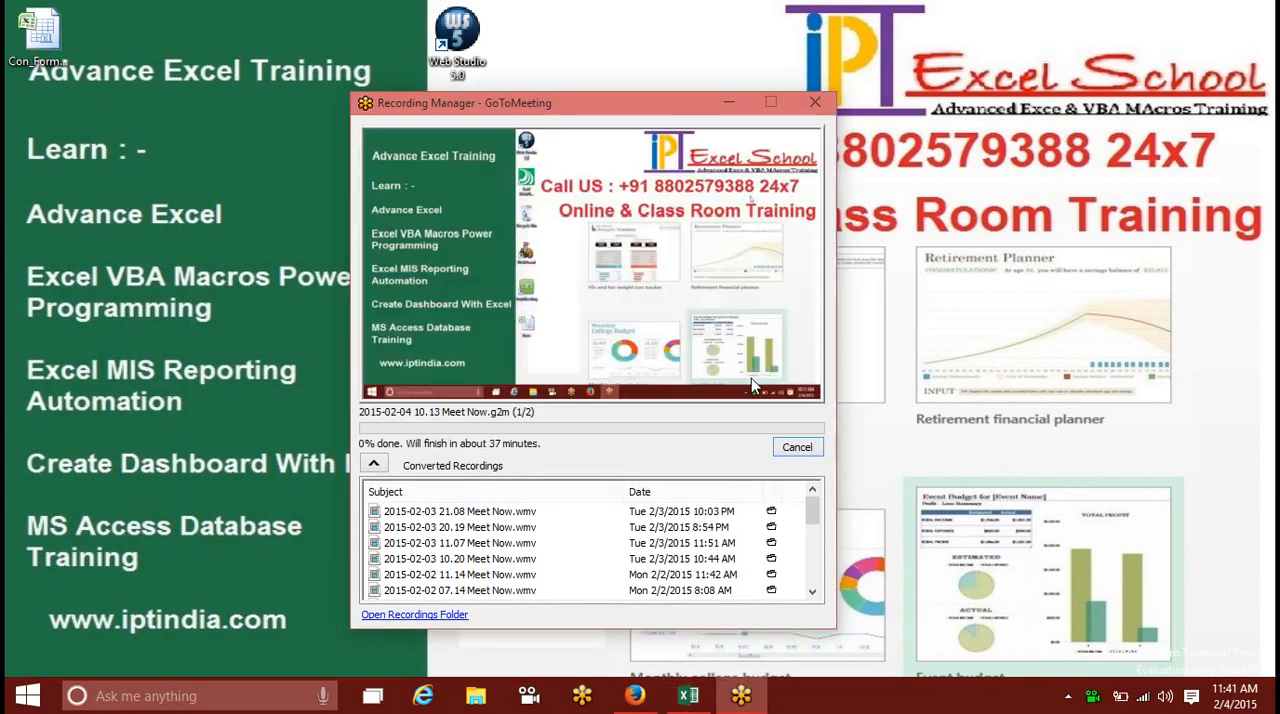
pyautogui.click(729, 102)
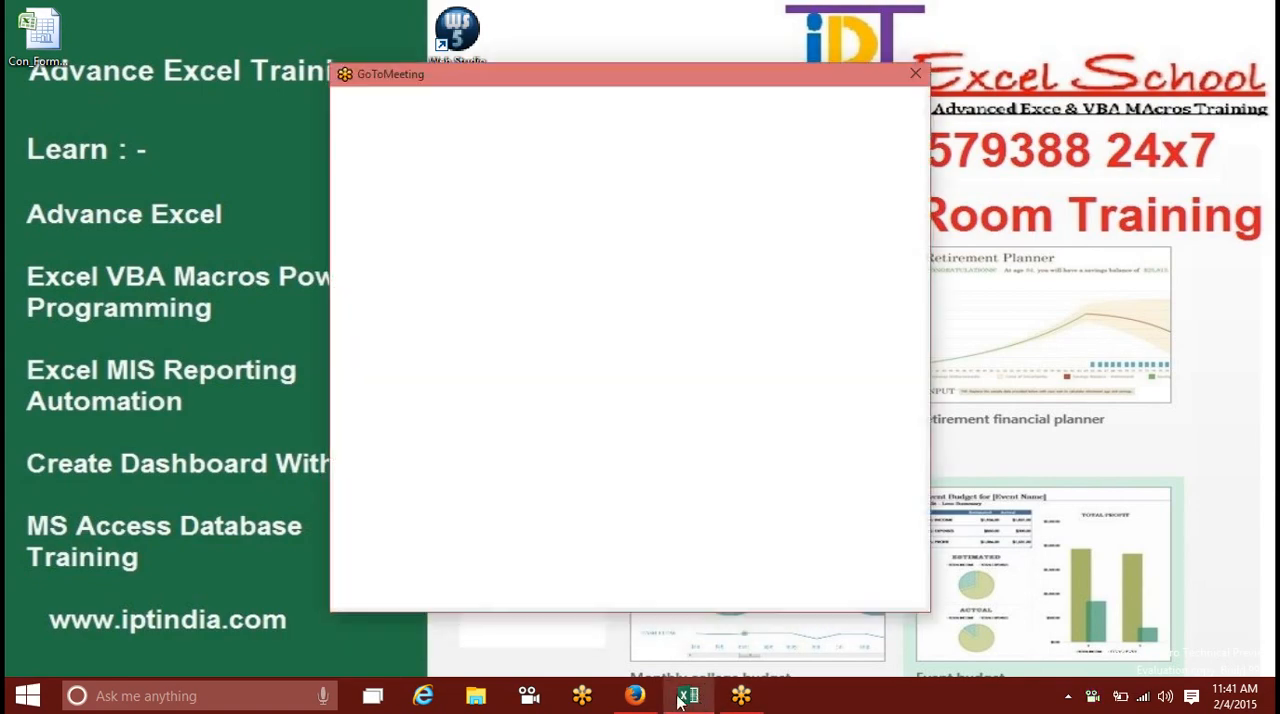
pyautogui.click(915, 73)
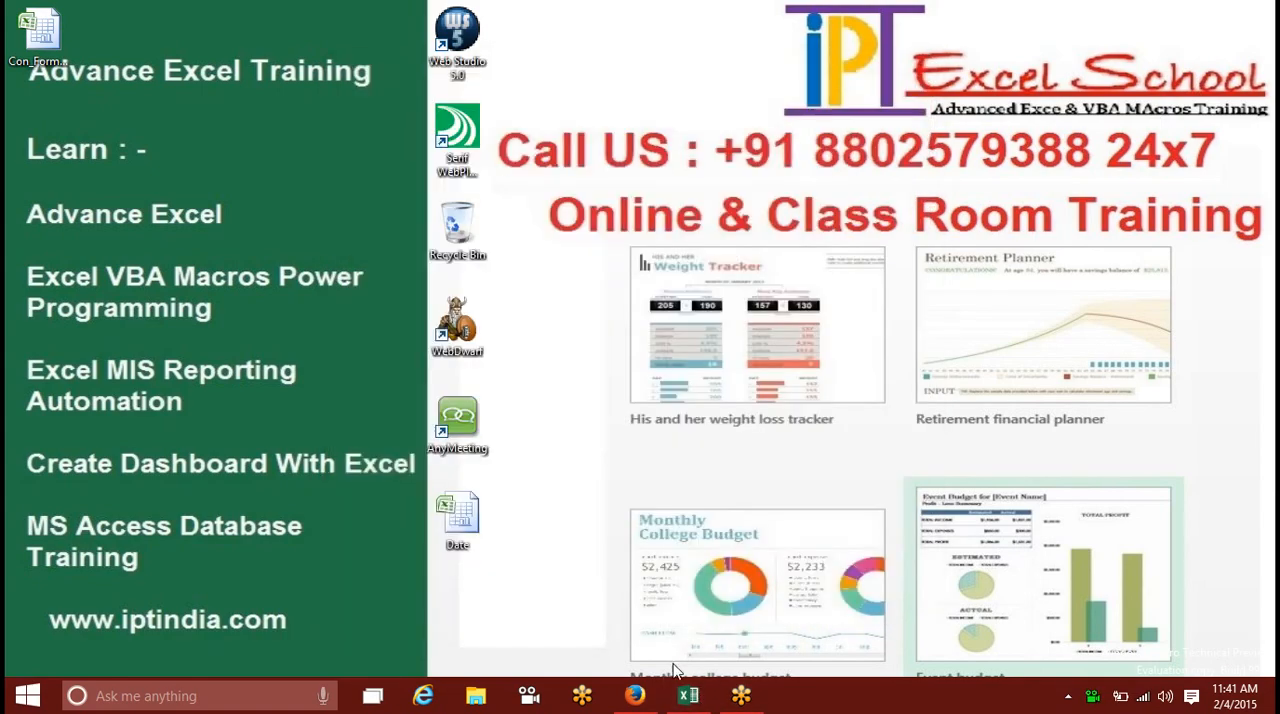
# Step: Return to Gmail in Firefox and send the File message with its Con_Formatting attachment
pyautogui.click(635, 695)
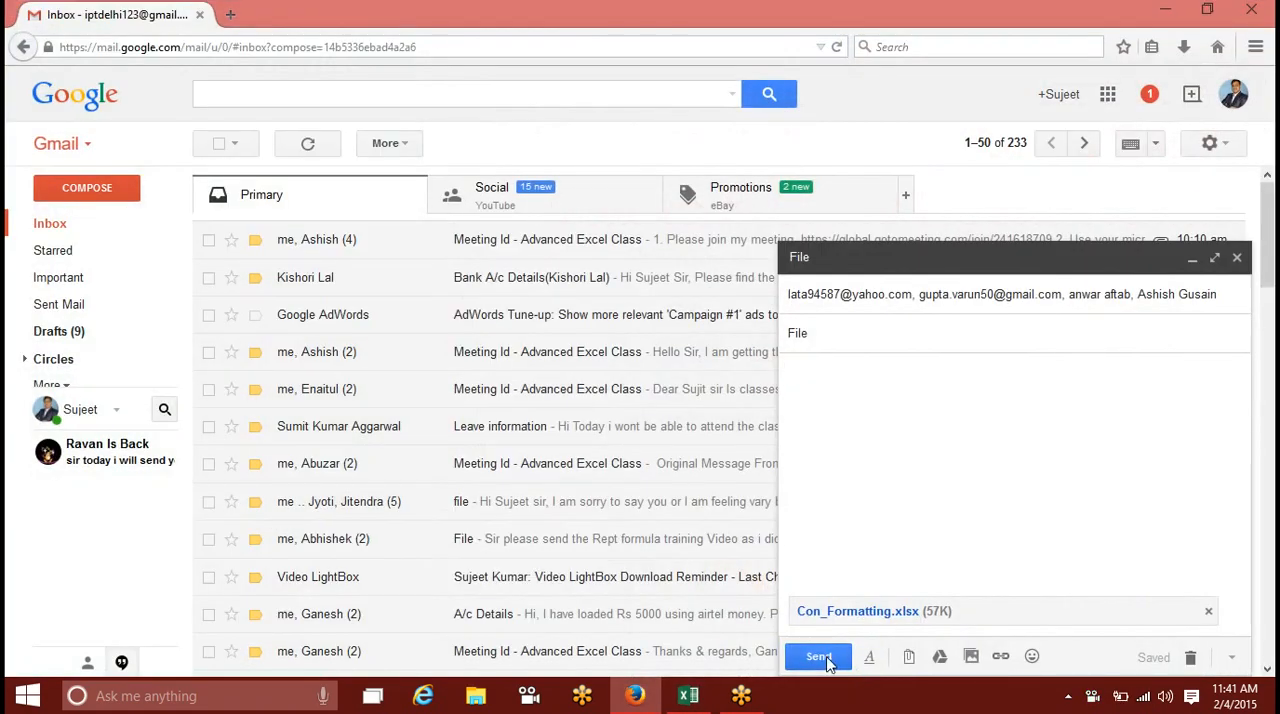
pyautogui.click(818, 657)
# Step: Switch to the IPT-Jan workbook in Excel and clear the meeting invitation text from cell G21 of Mail_Calss
pyautogui.click(688, 695)
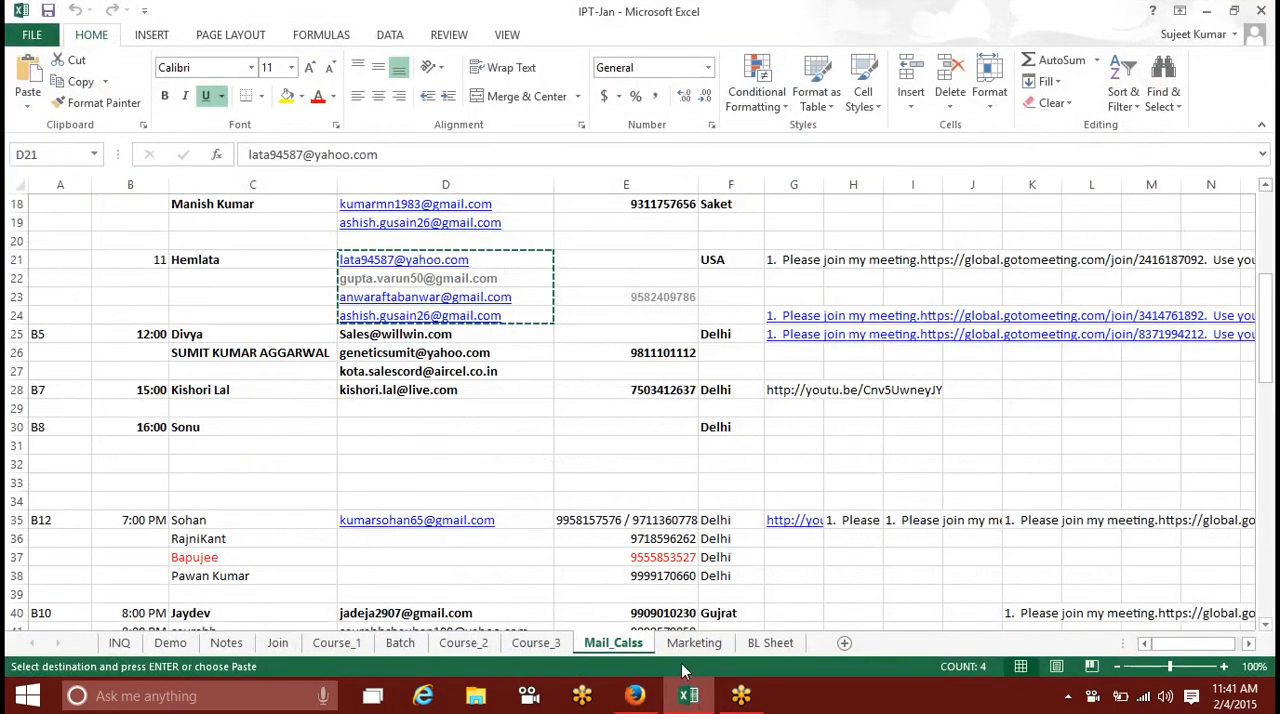
pyautogui.click(793, 260)
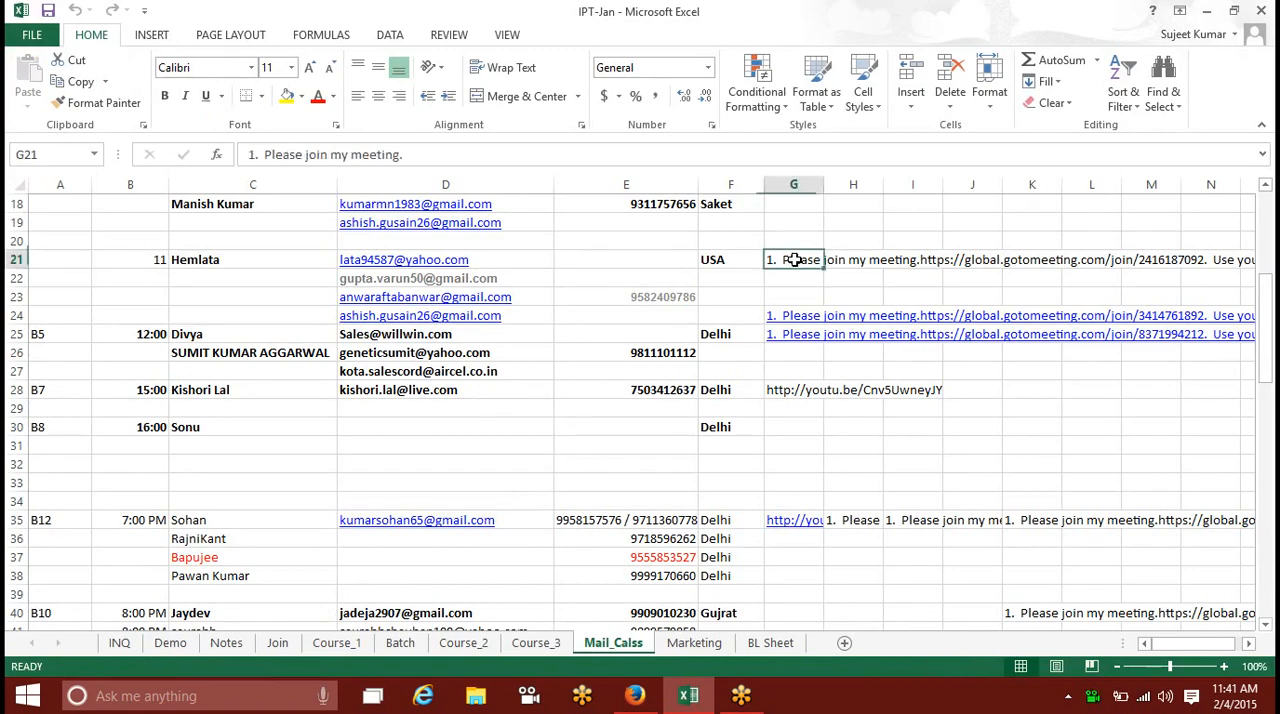
pyautogui.press('Delete')
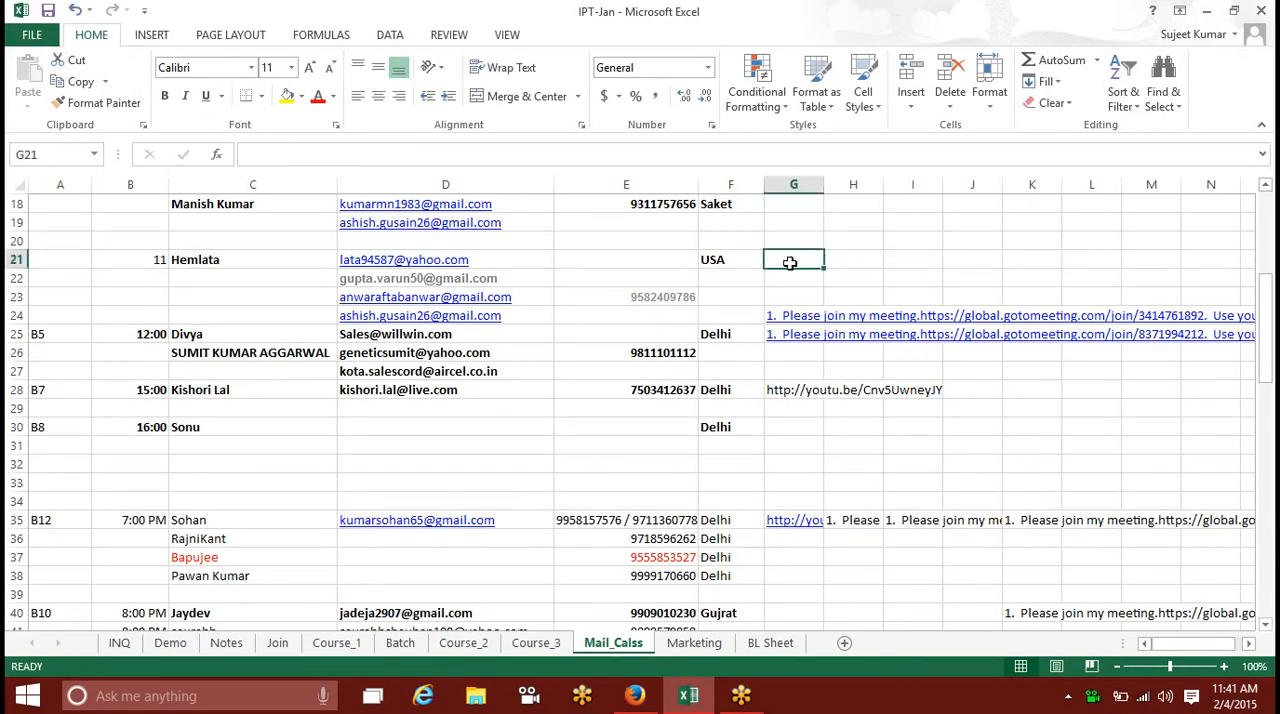
# Step: Switch to Firefox and open the YouTube home page in a new tab
pyautogui.click(633, 694)
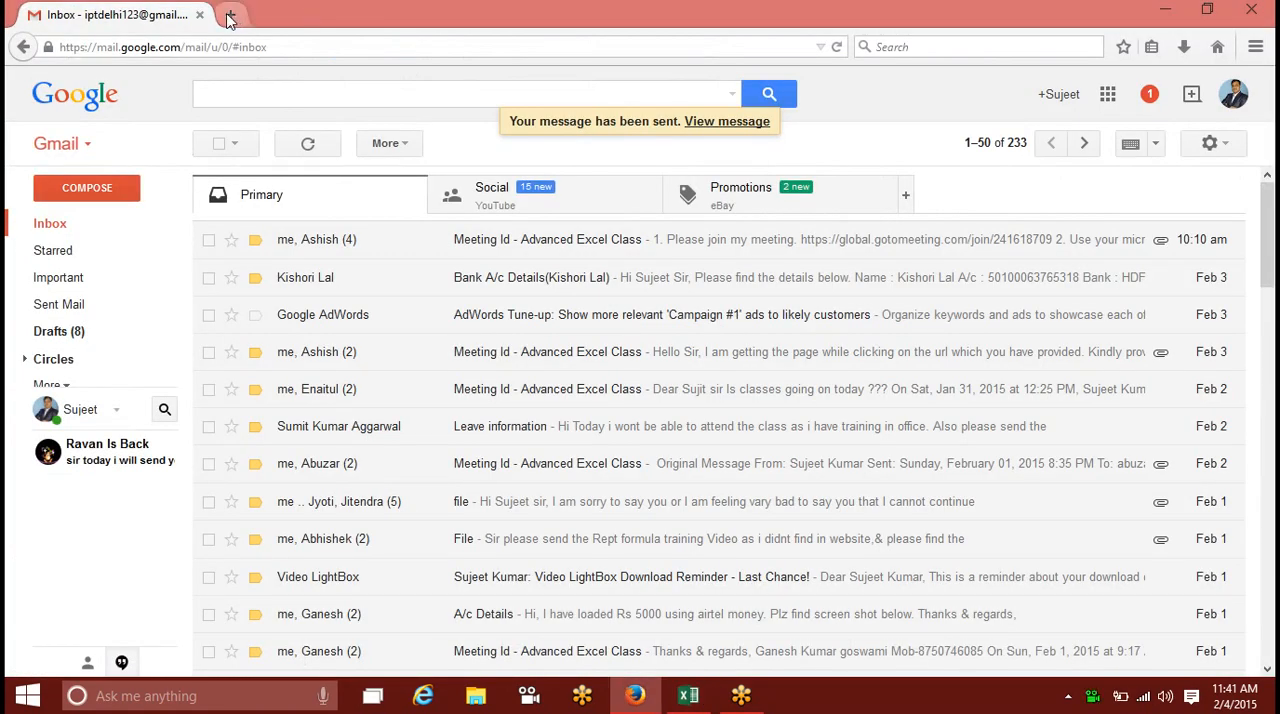
pyautogui.click(230, 16)
pyautogui.write('youtube.com/')
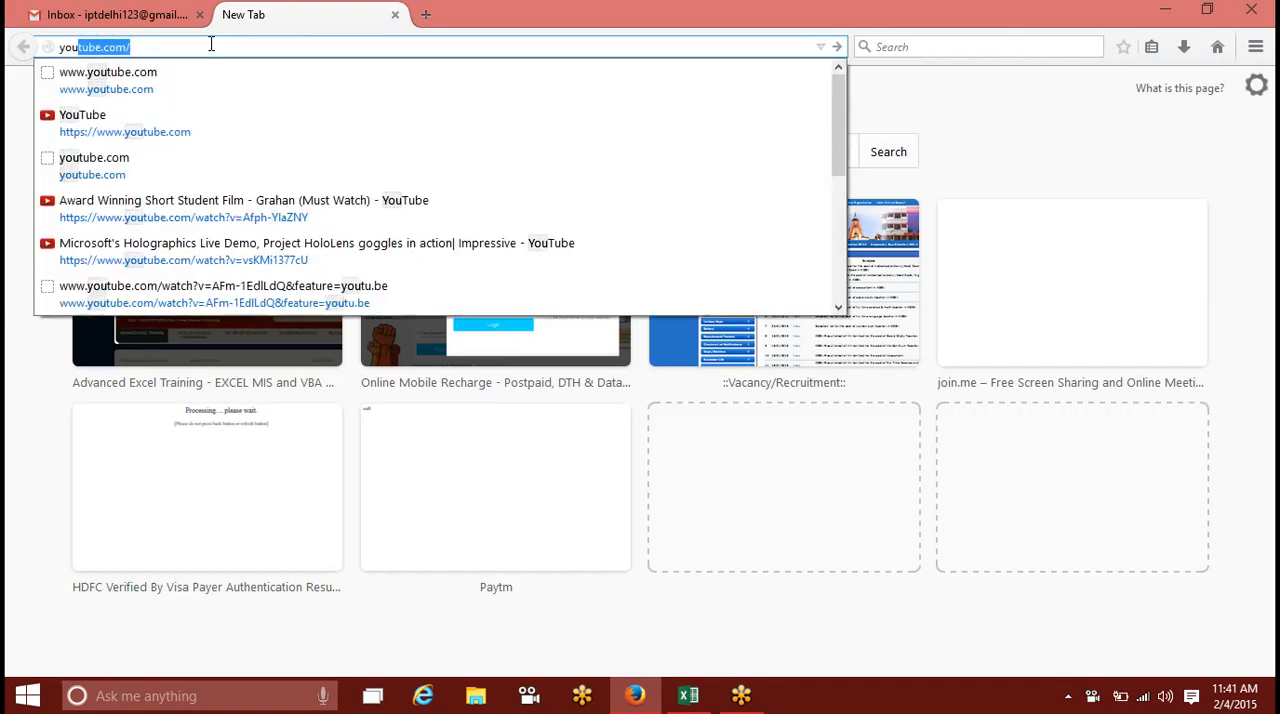
pyautogui.press('Down')
pyautogui.press('Return')
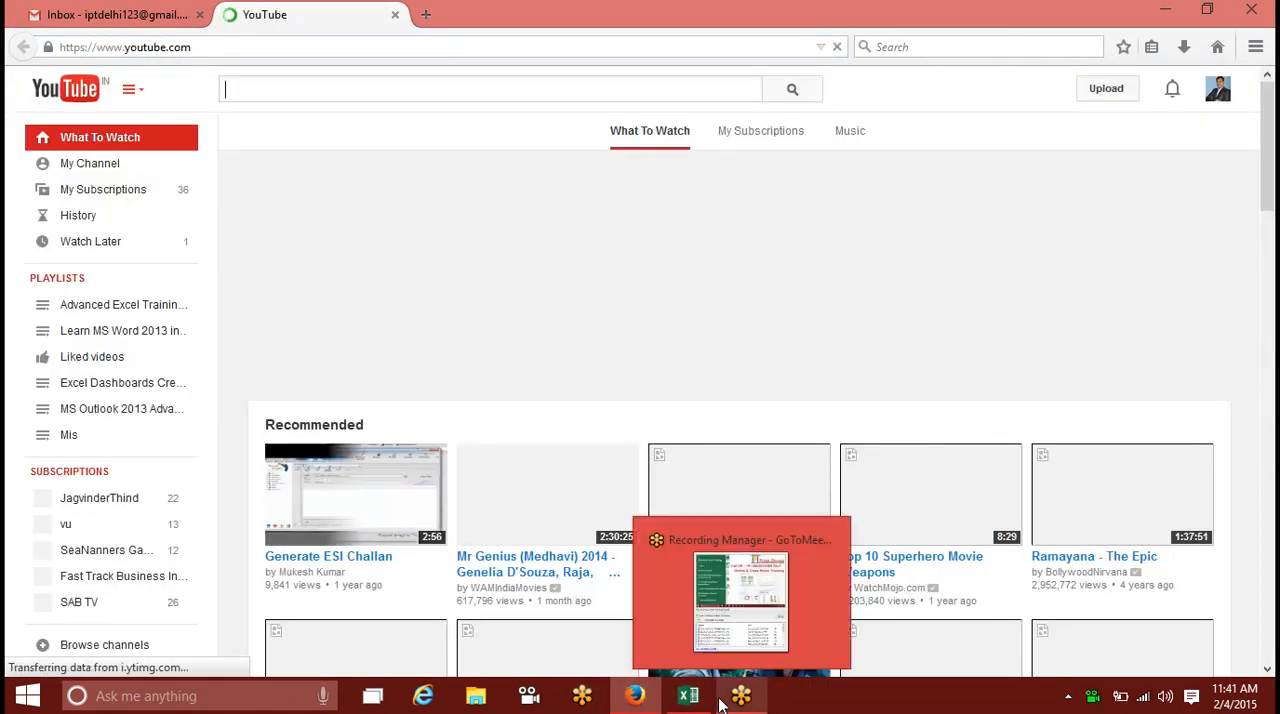
# Step: Go to YouTube's video upload page and open Creator Studio in a separate tab
pyautogui.click(707, 703)
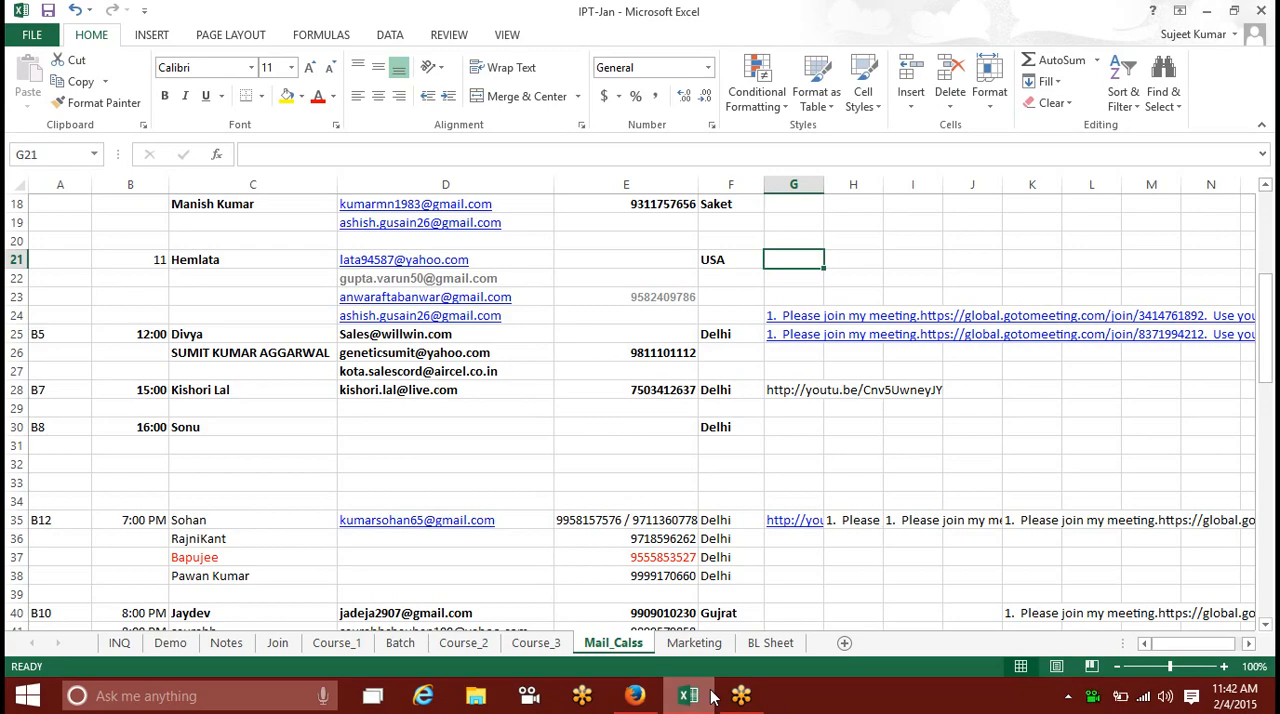
pyautogui.click(655, 695)
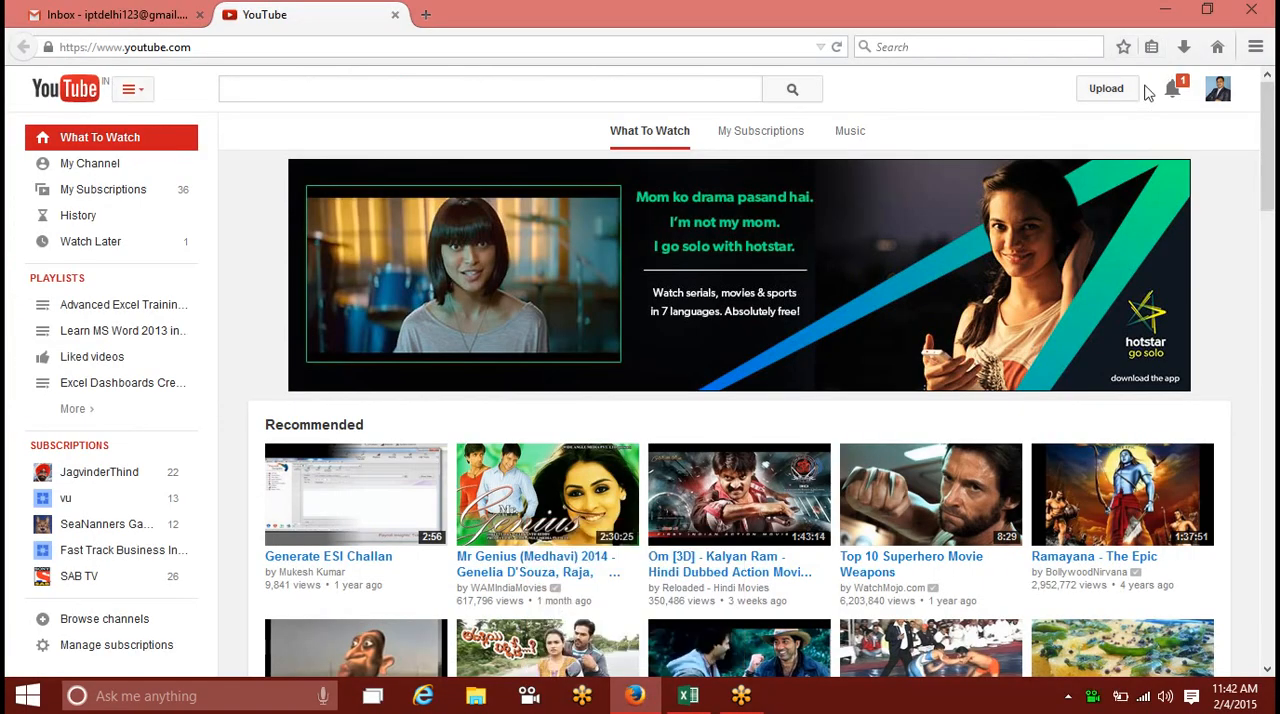
pyautogui.click(1123, 107)
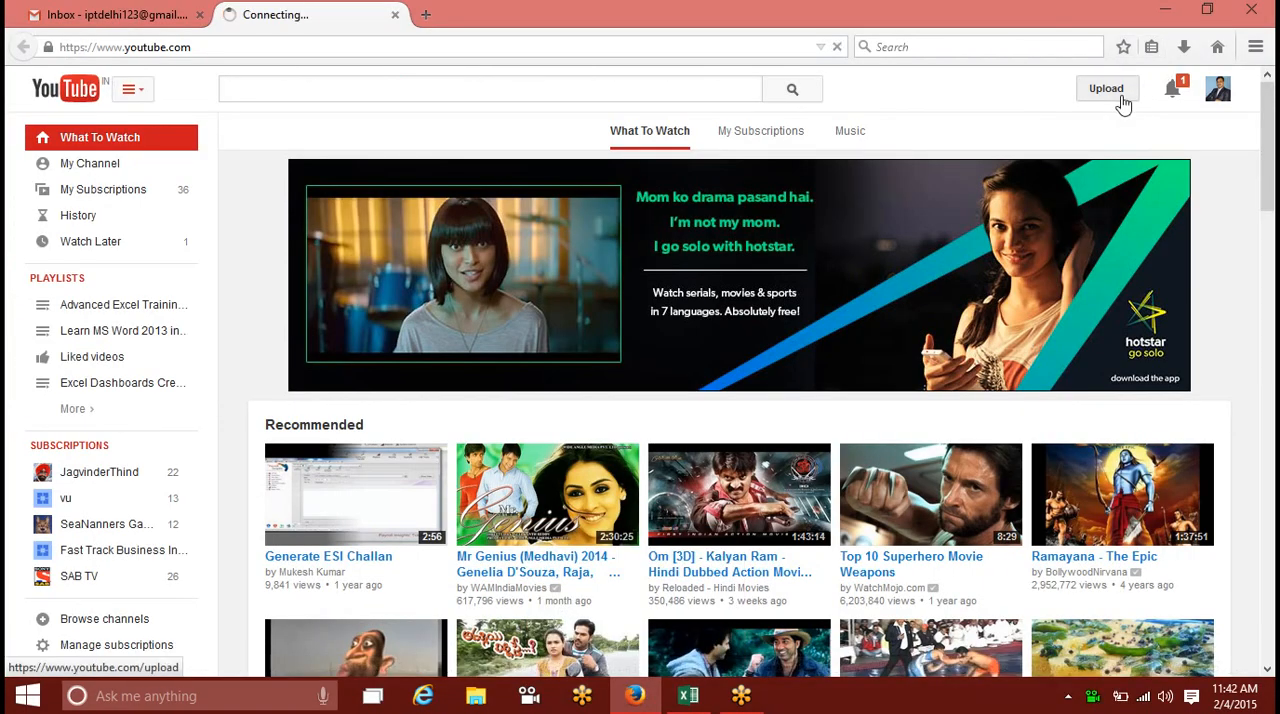
pyautogui.click(1217, 89)
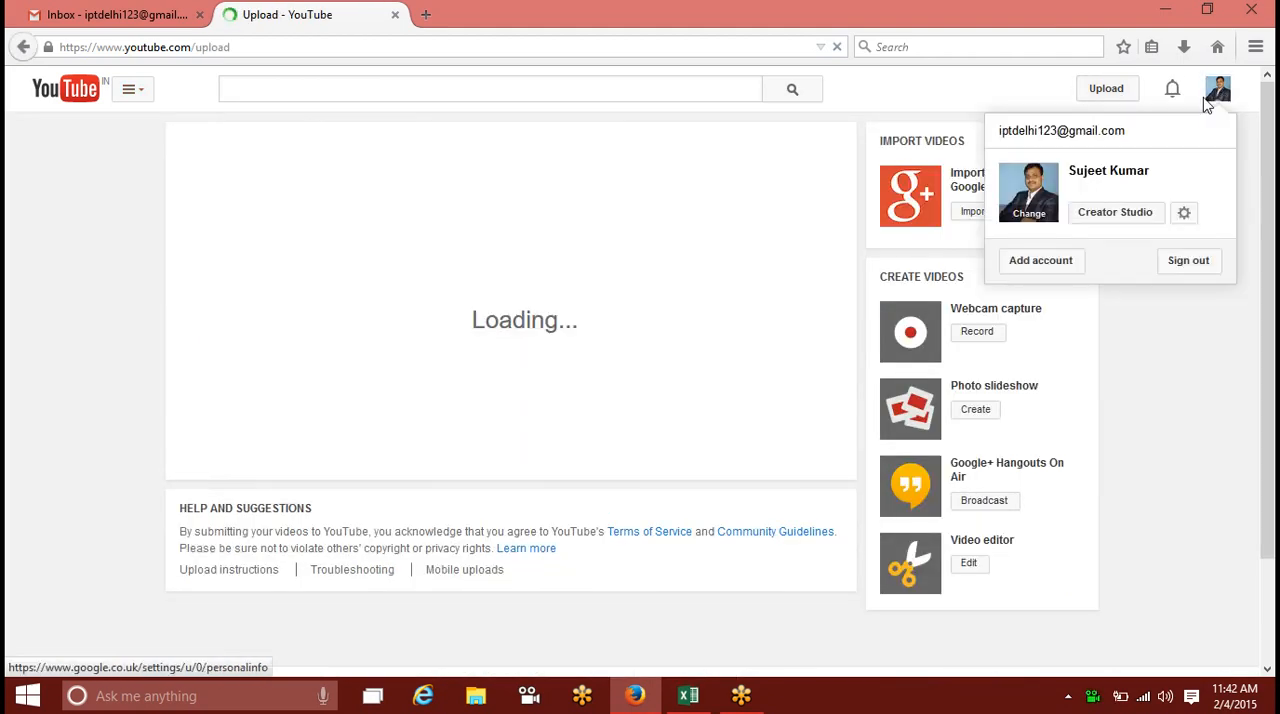
pyautogui.rightClick(1108, 214)
pyautogui.click(1127, 224)
# Step: Start selecting a video to upload and browse to the end of the Recordings folder
pyautogui.click(537, 240)
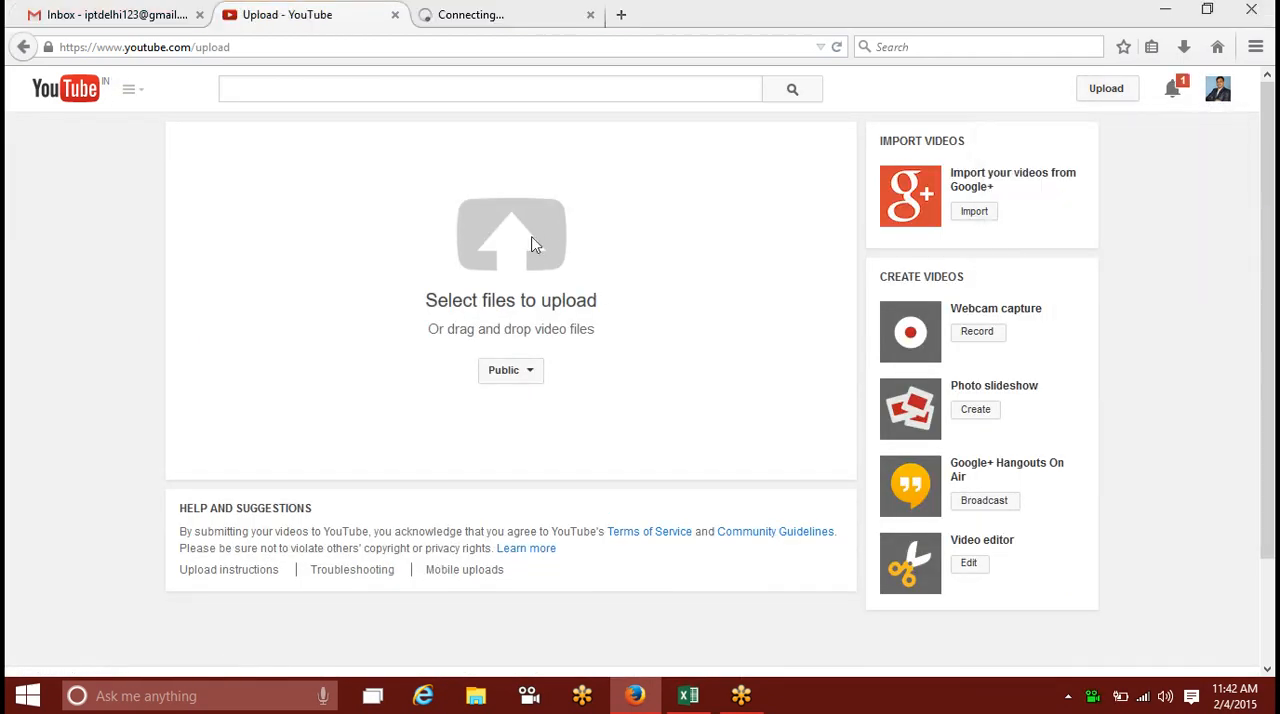
pyautogui.moveTo(624, 157); pyautogui.dragTo(628, 340)
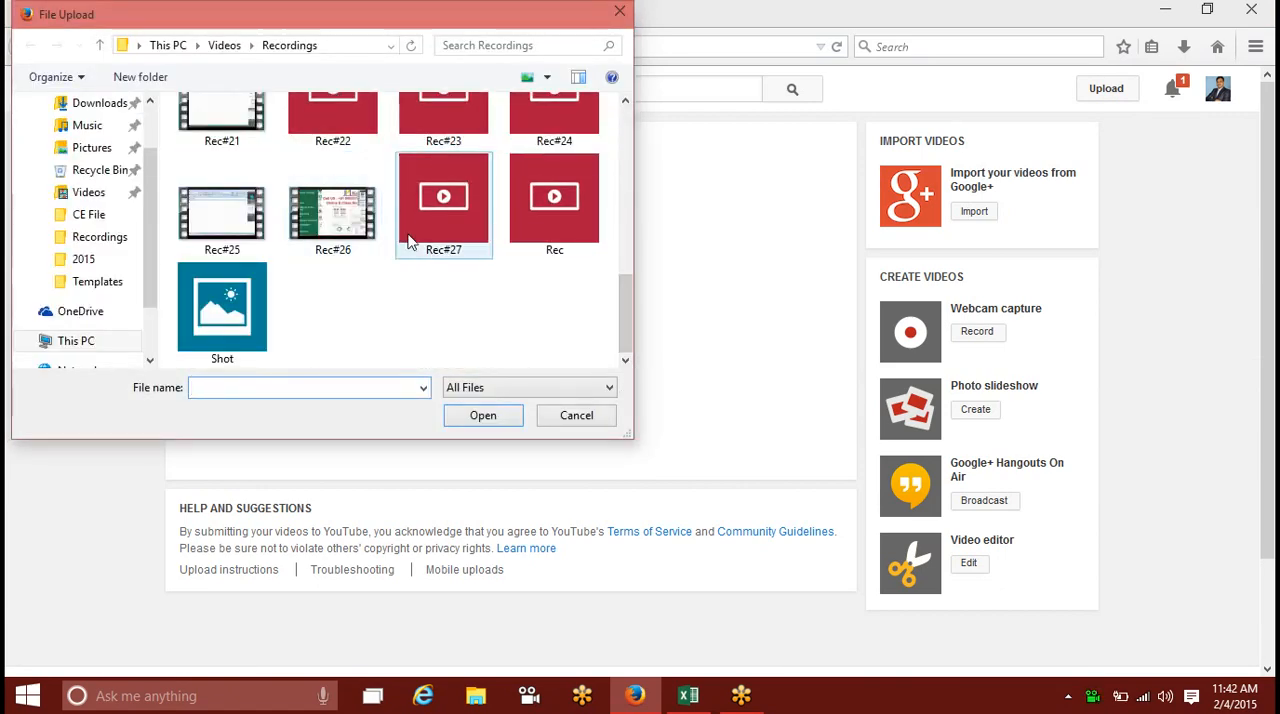